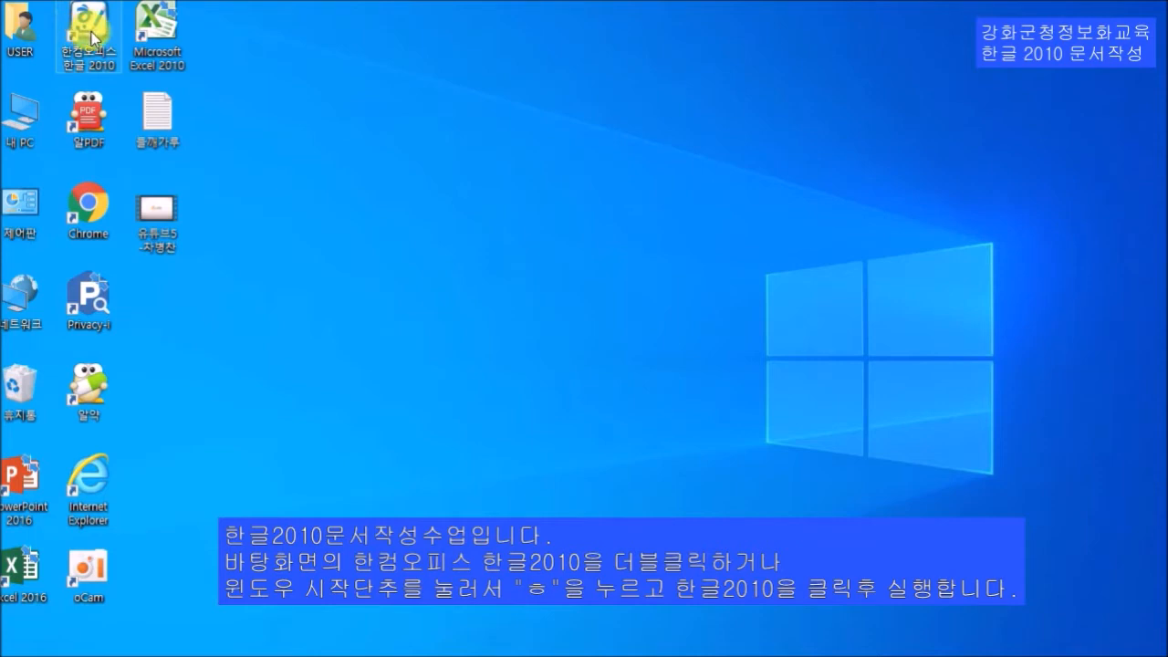
Open 한컴오피스 한글 2010 from its desktop shortcut and close it again.
double_click(93, 39)
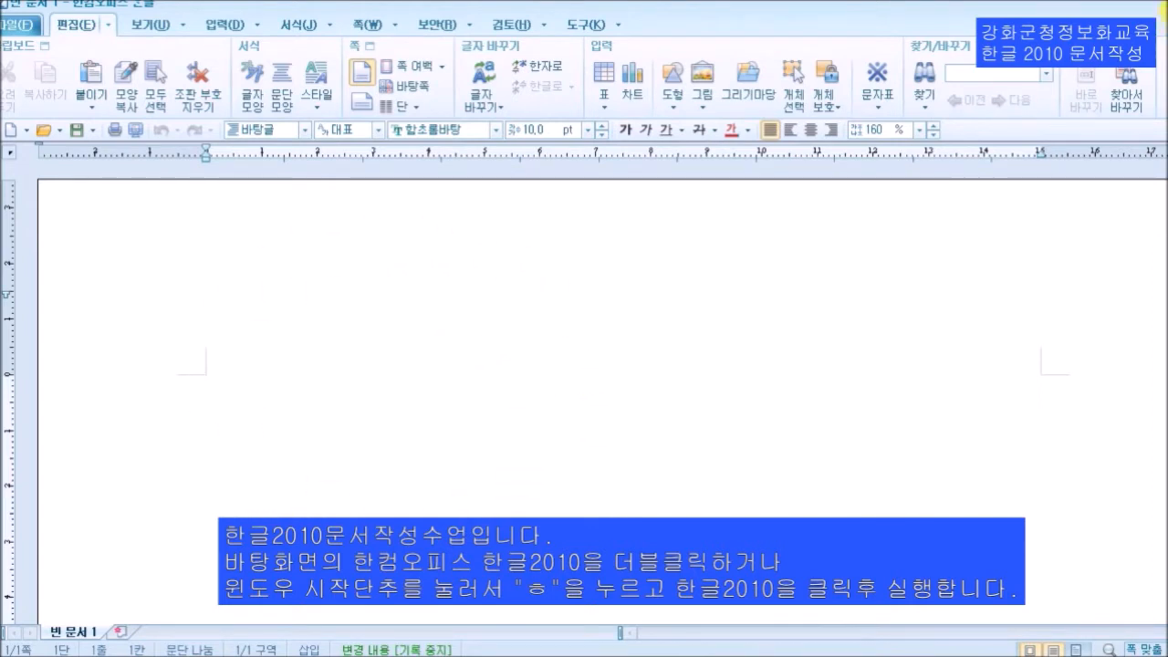
left_click(1163, 3)
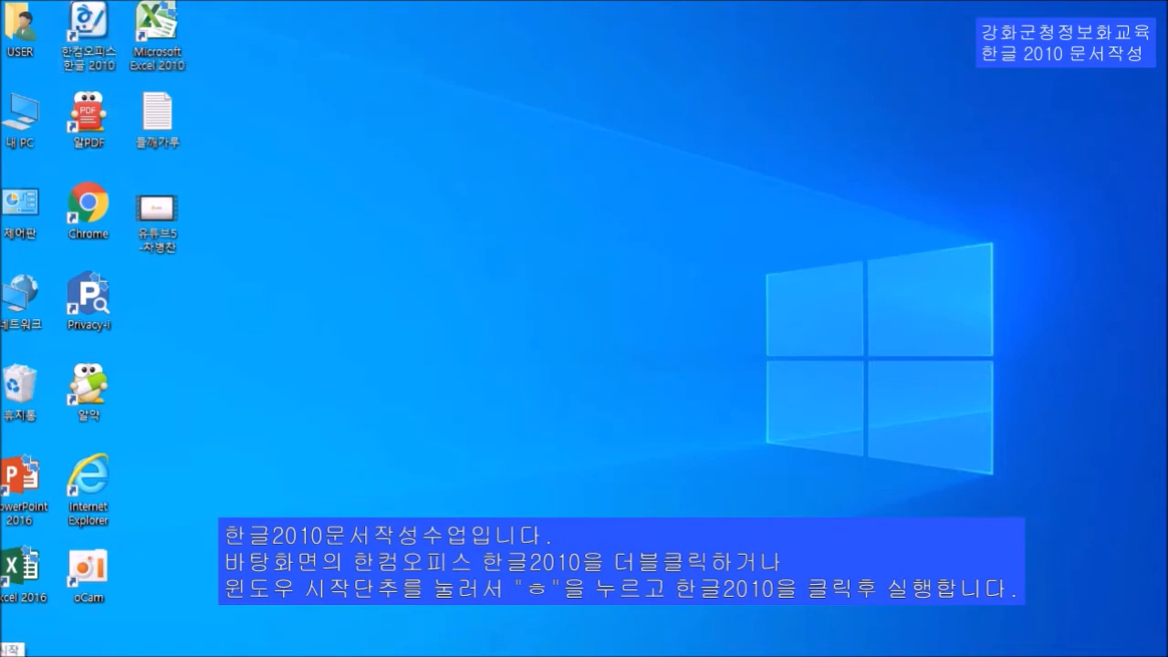
Launch 한컴오피스 한글 2010 from the ㅎ section of the Windows app list.
left_click(11, 646)
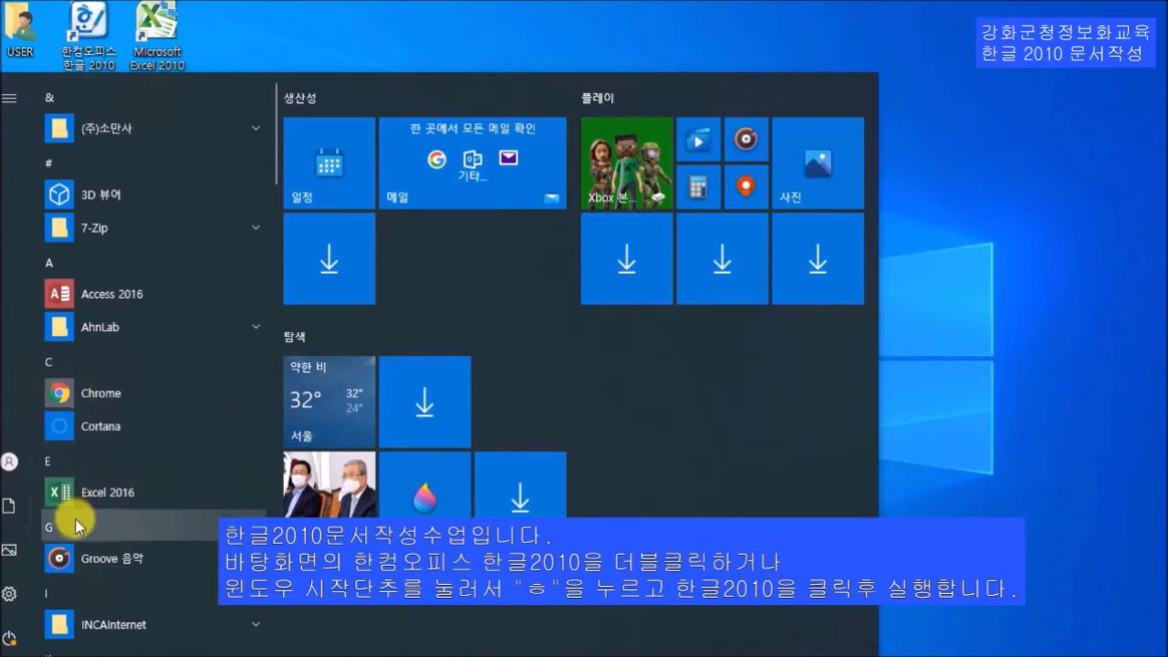
scroll(78, 594, "down", 3)
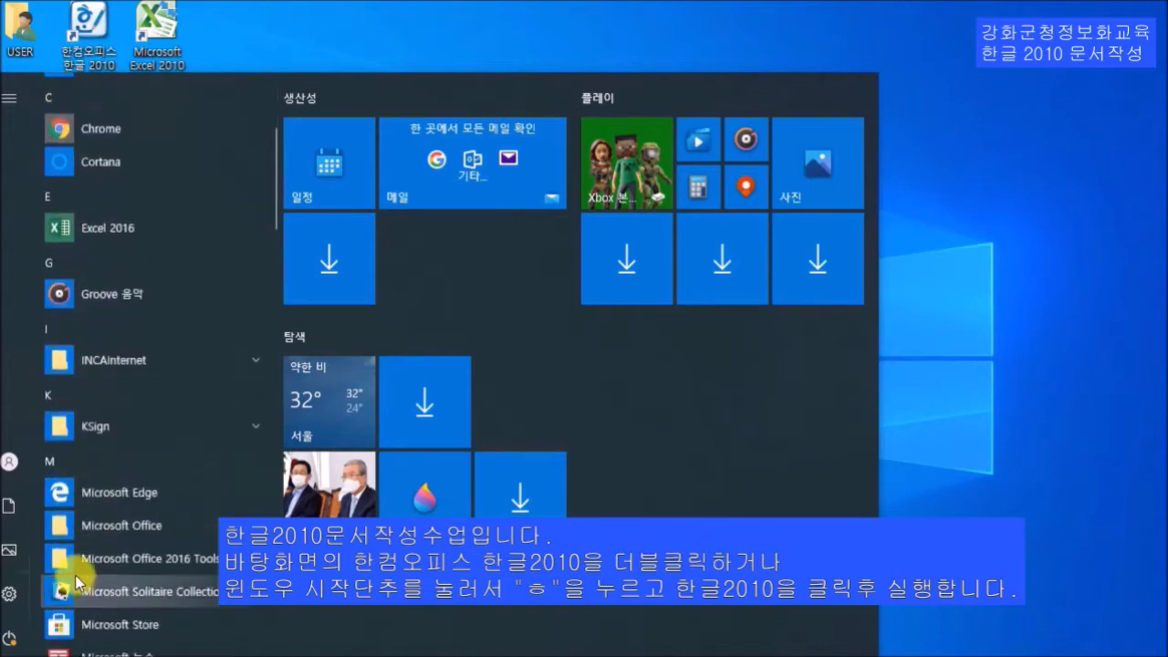
left_click(85, 394)
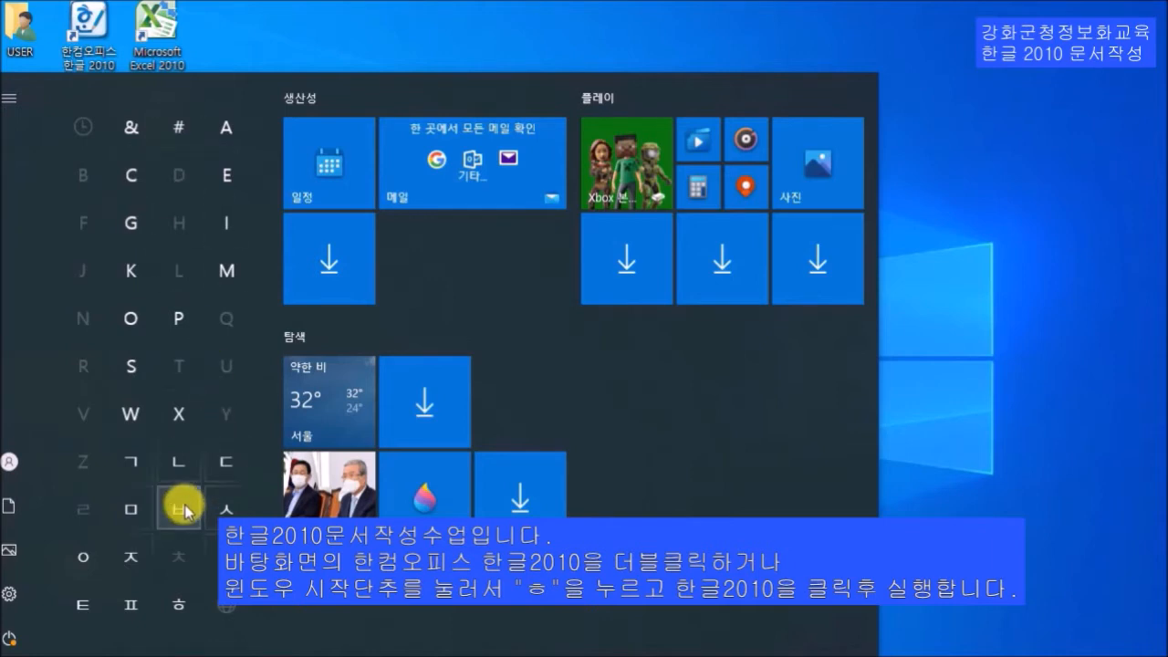
left_click(180, 617)
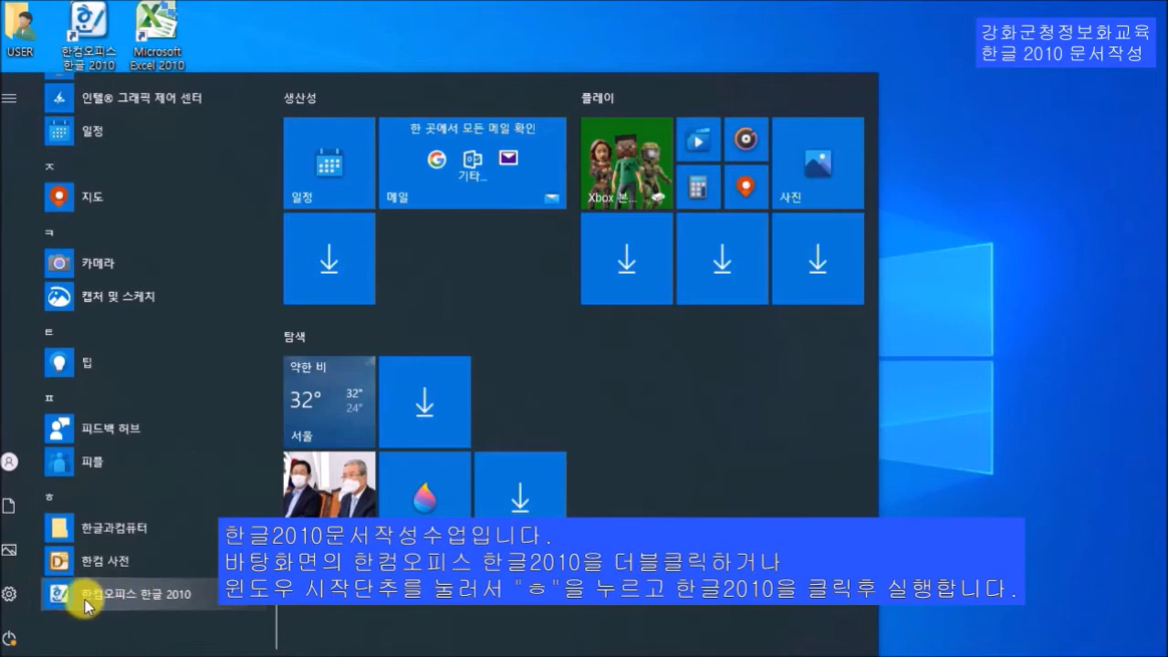
left_click(152, 597)
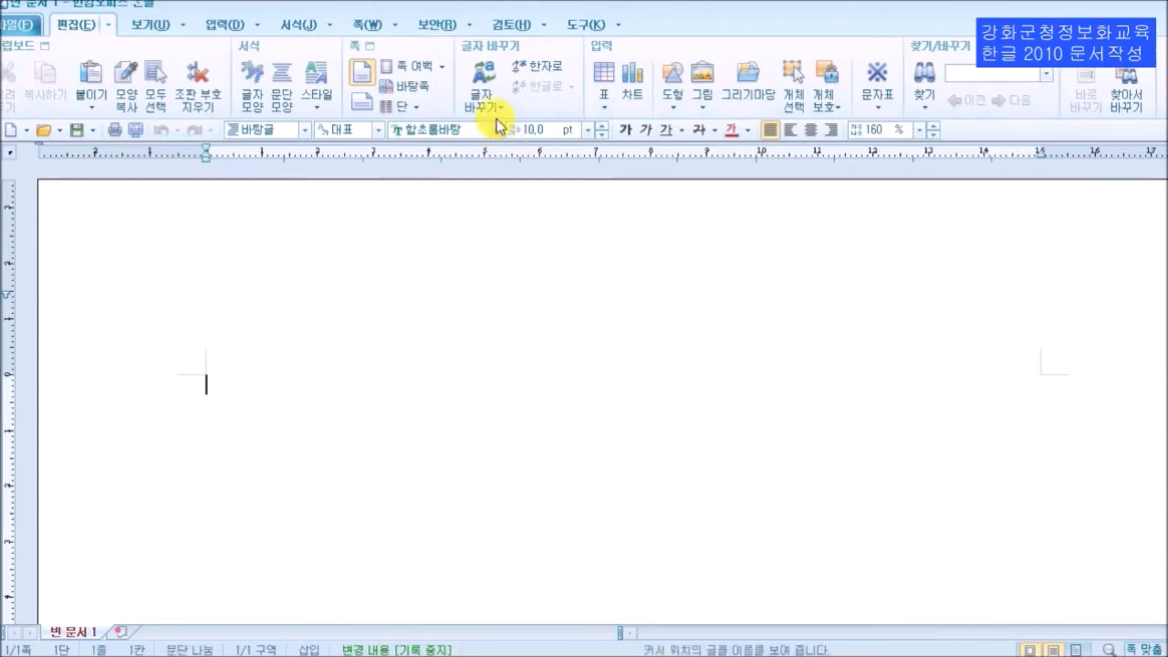
Set the font size to 32 pt and enter the word "커서" at the beginning of the blank document.
left_click(586, 131)
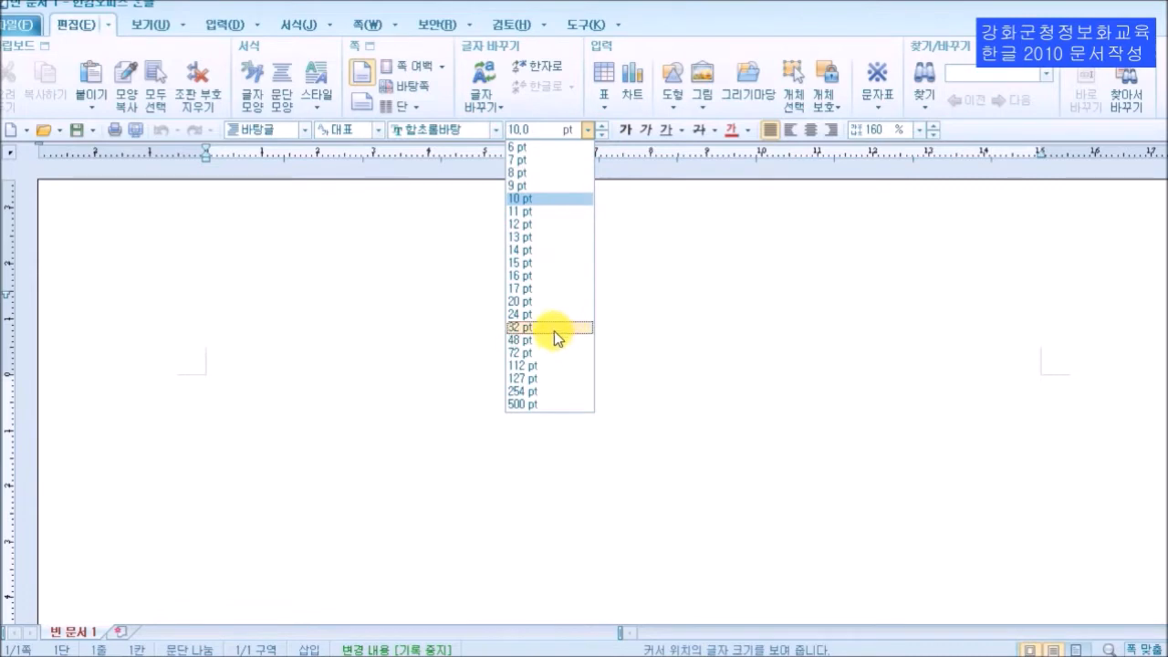
left_click(554, 328)
type("커서")
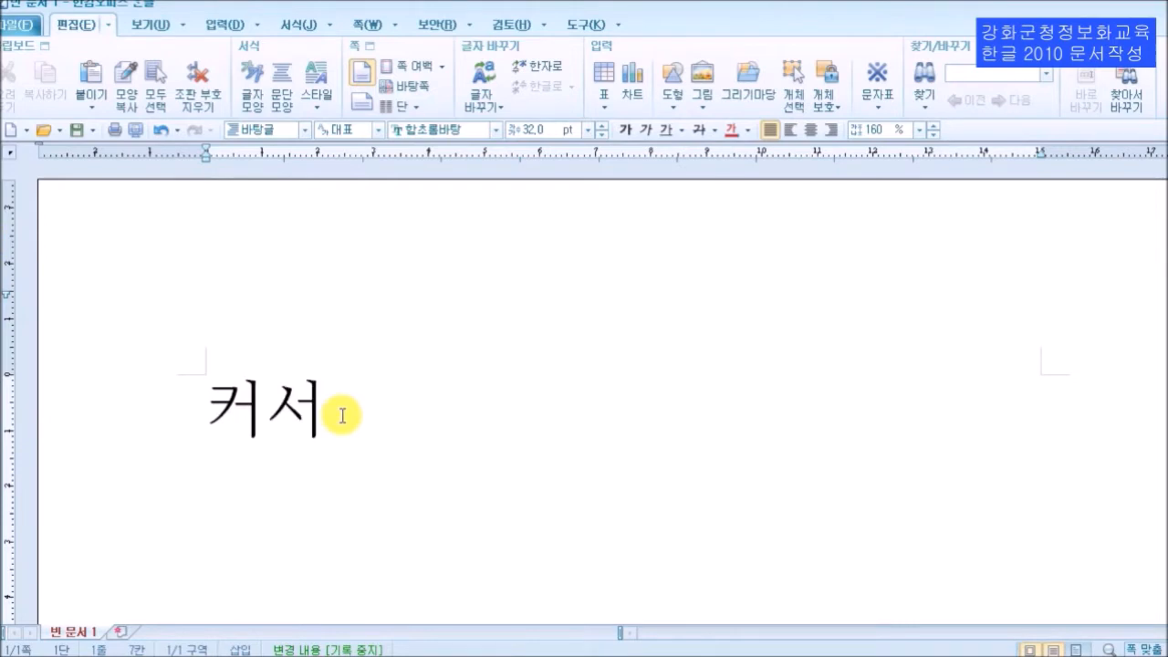
left_click(367, 429)
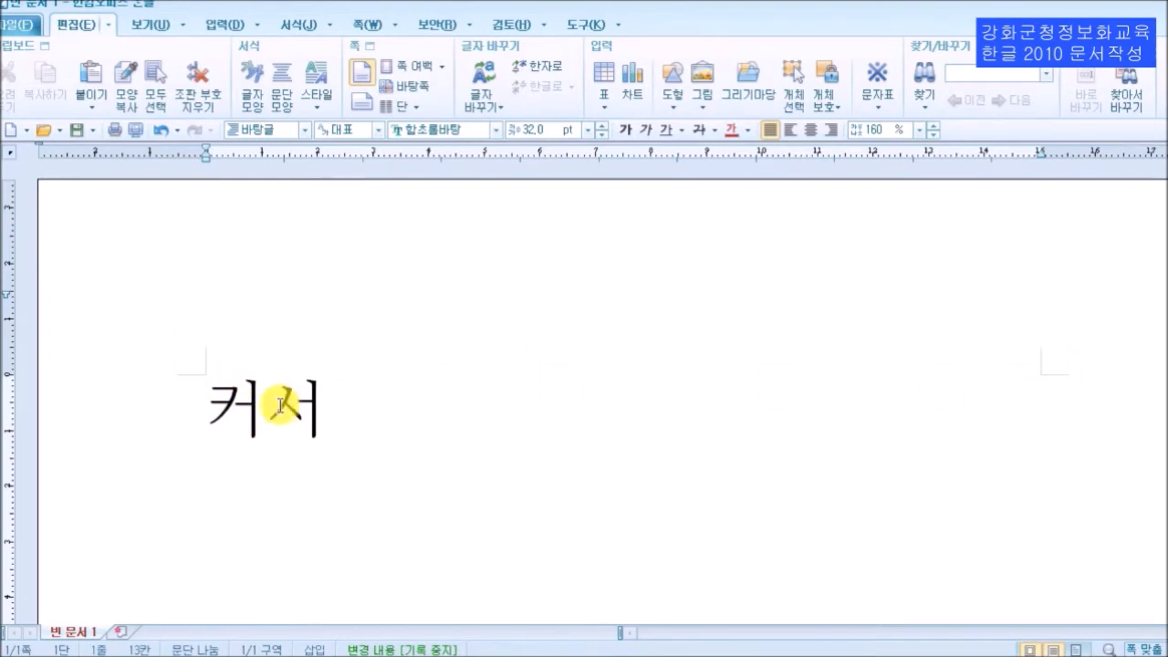
scroll(572, 385, "down", 10)
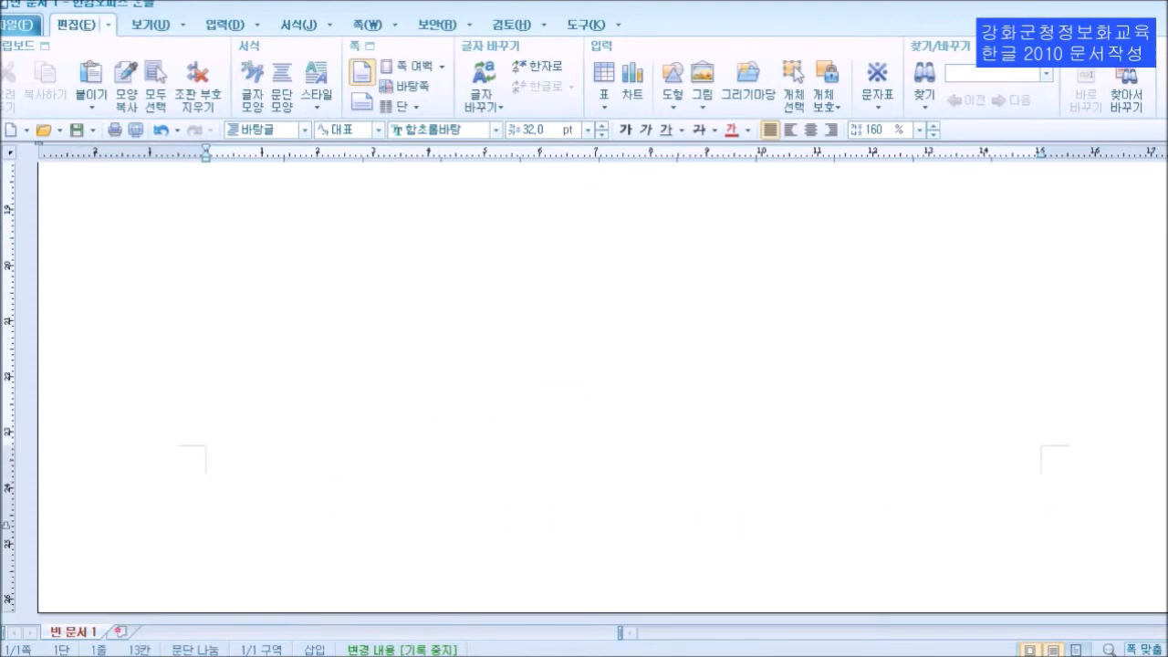
scroll(1004, 470, "up", 10)
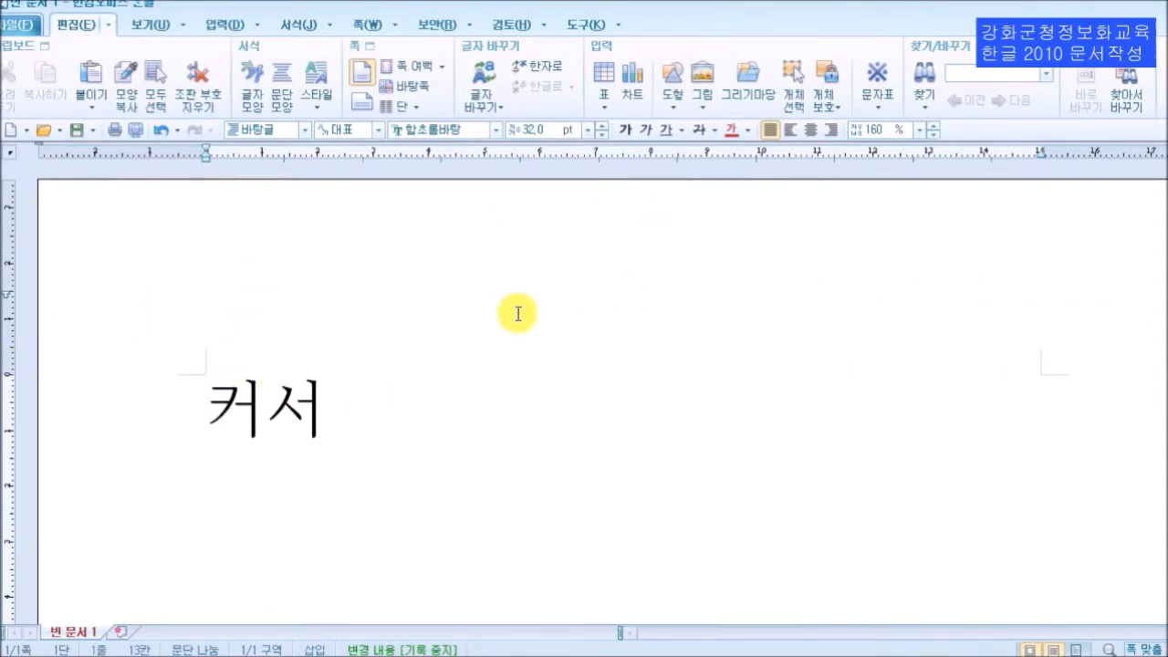
scroll(318, 469, "down", 10)
scroll(323, 467, "up", 10)
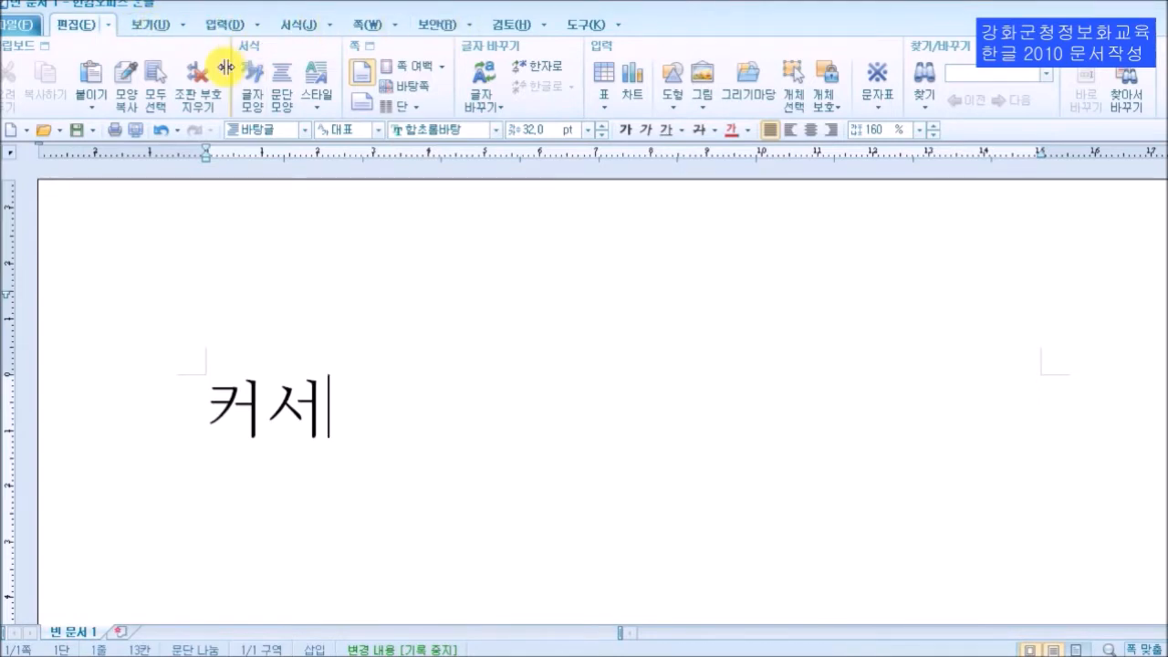
mouse_move(230, 29)
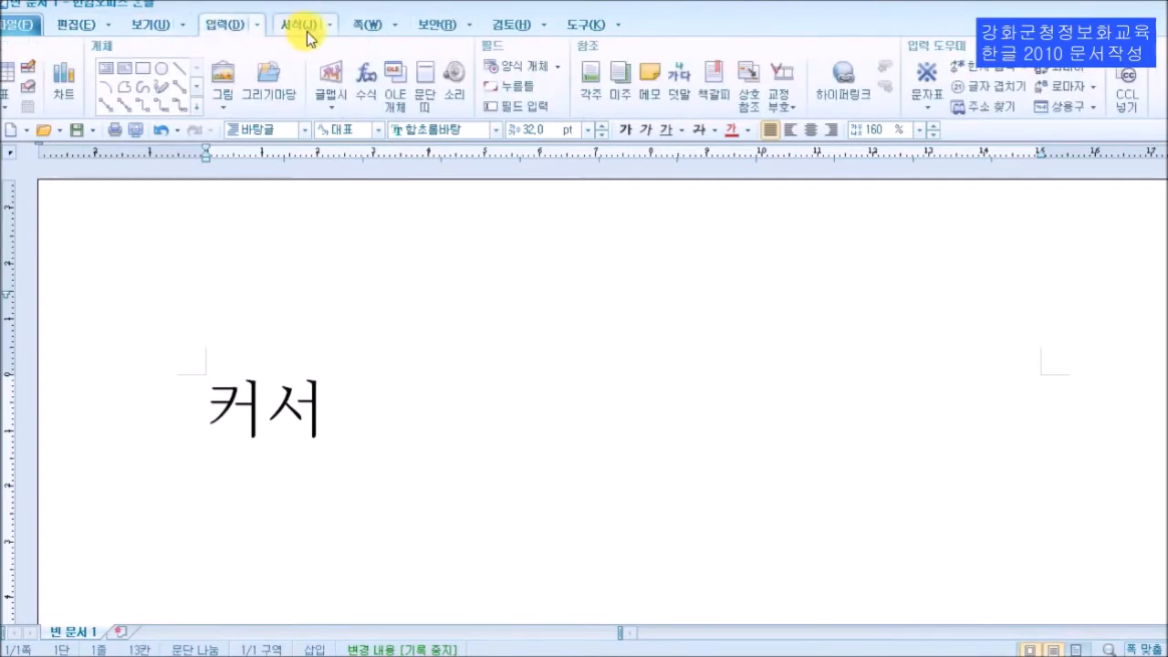
left_click(426, 28)
left_click(75, 30)
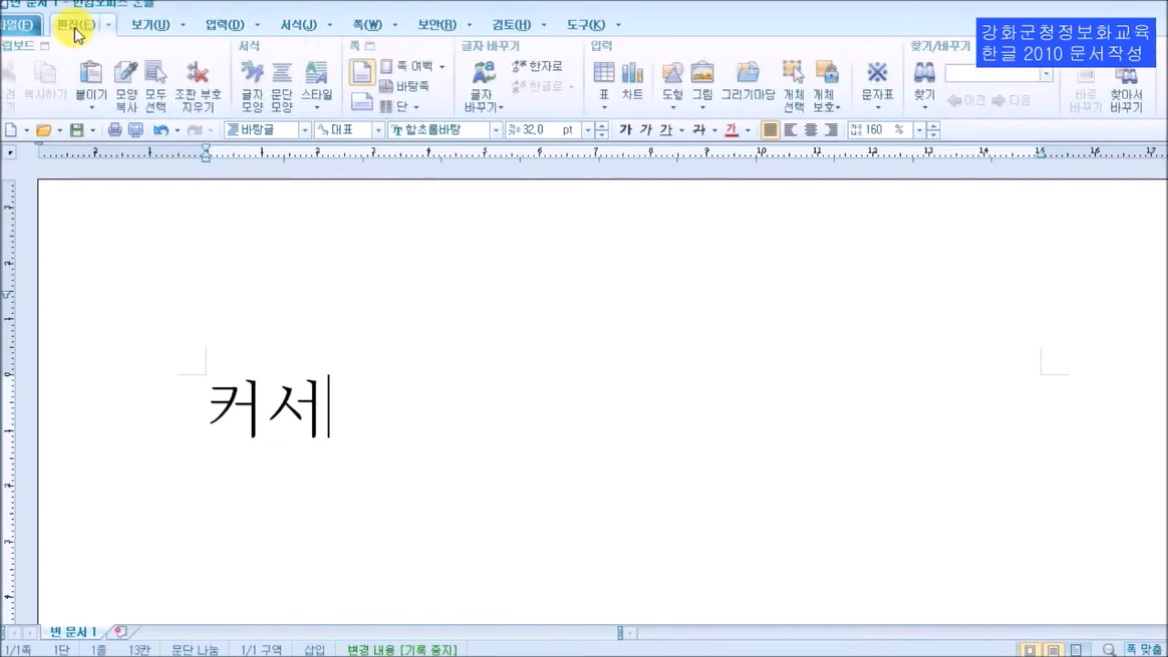
Turn the page outline display (쪽 윤곽) off and back on several times, leaving it on.
left_click(148, 28)
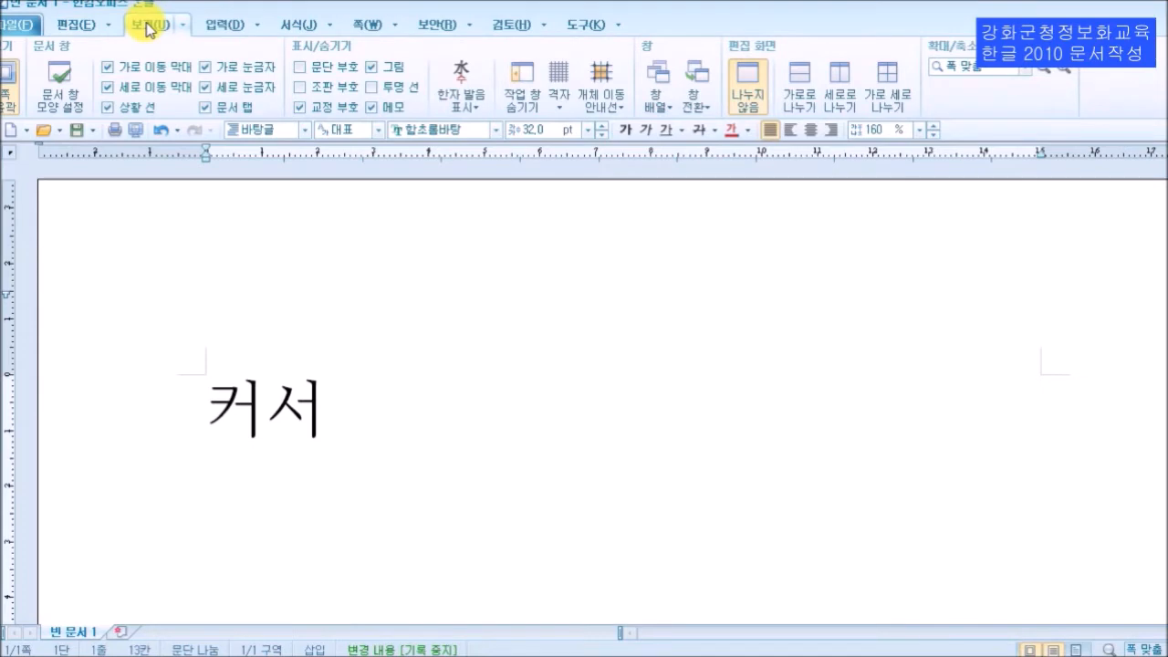
left_click(7, 88)
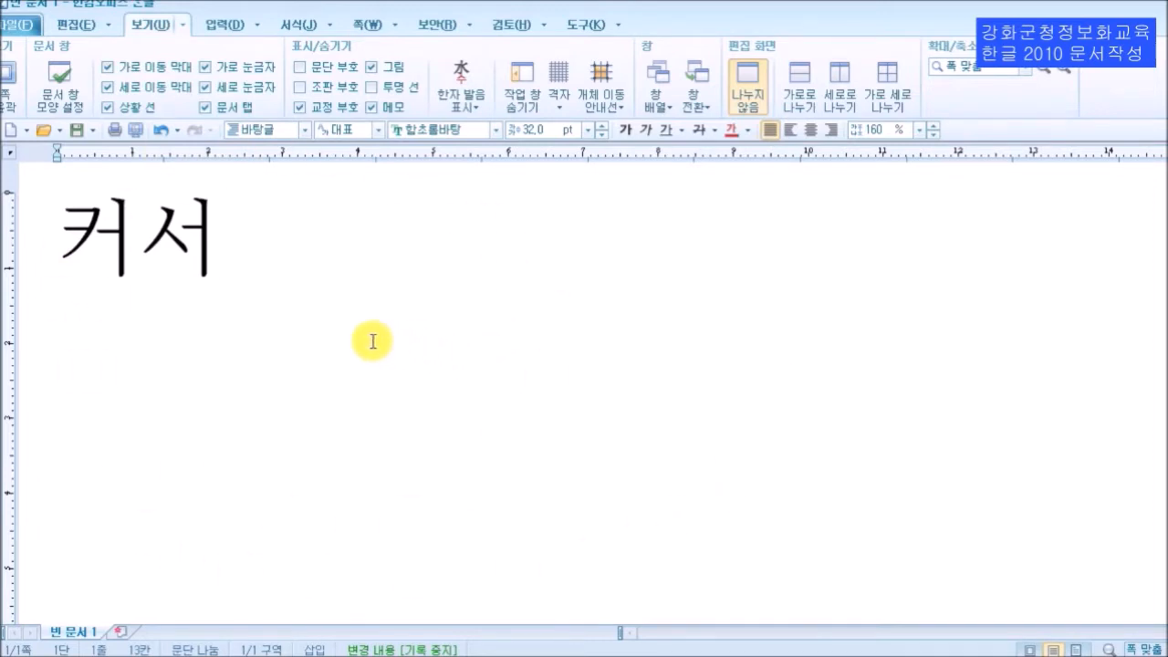
left_click(11, 82)
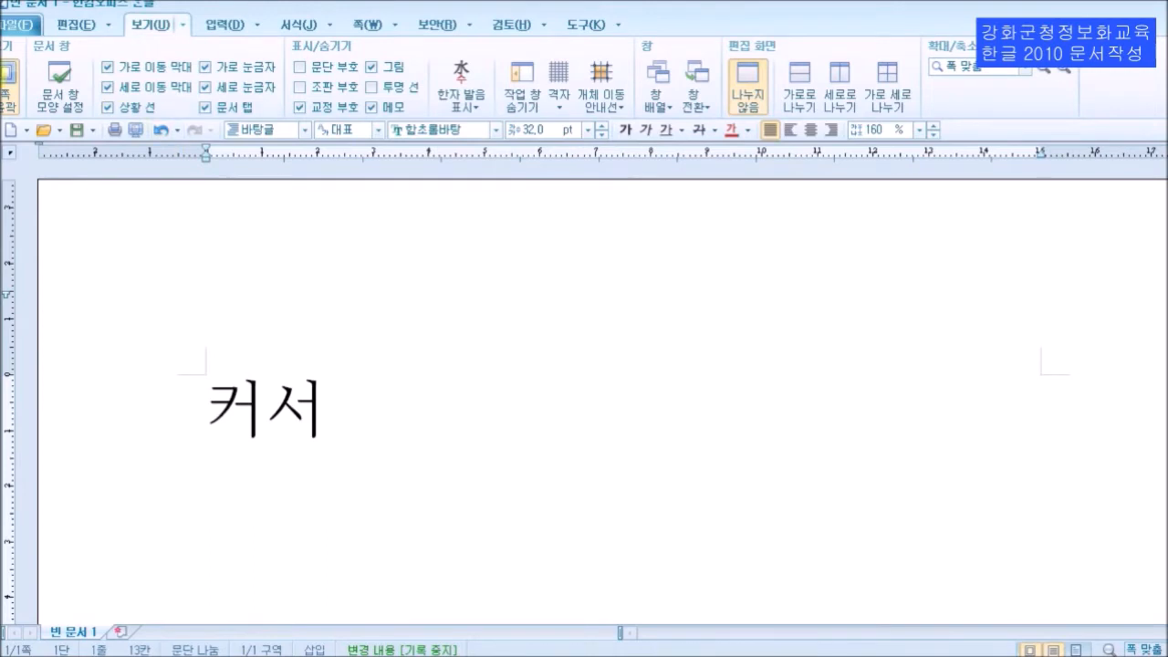
left_click(11, 88)
left_click(10, 89)
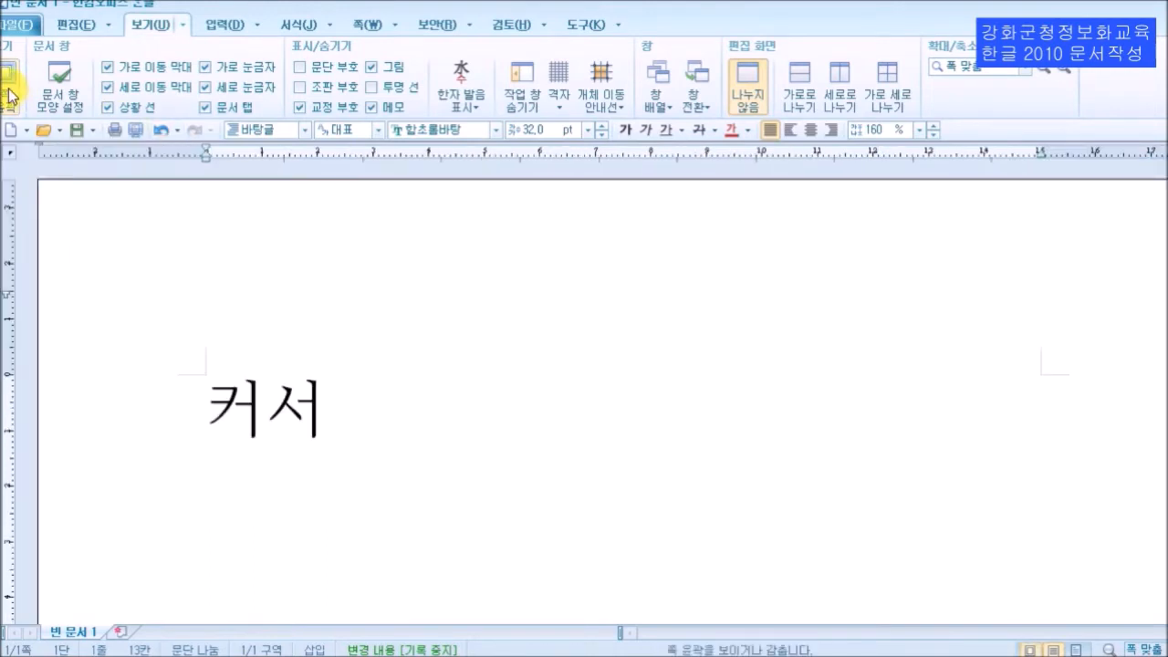
left_click(10, 90)
left_click(10, 89)
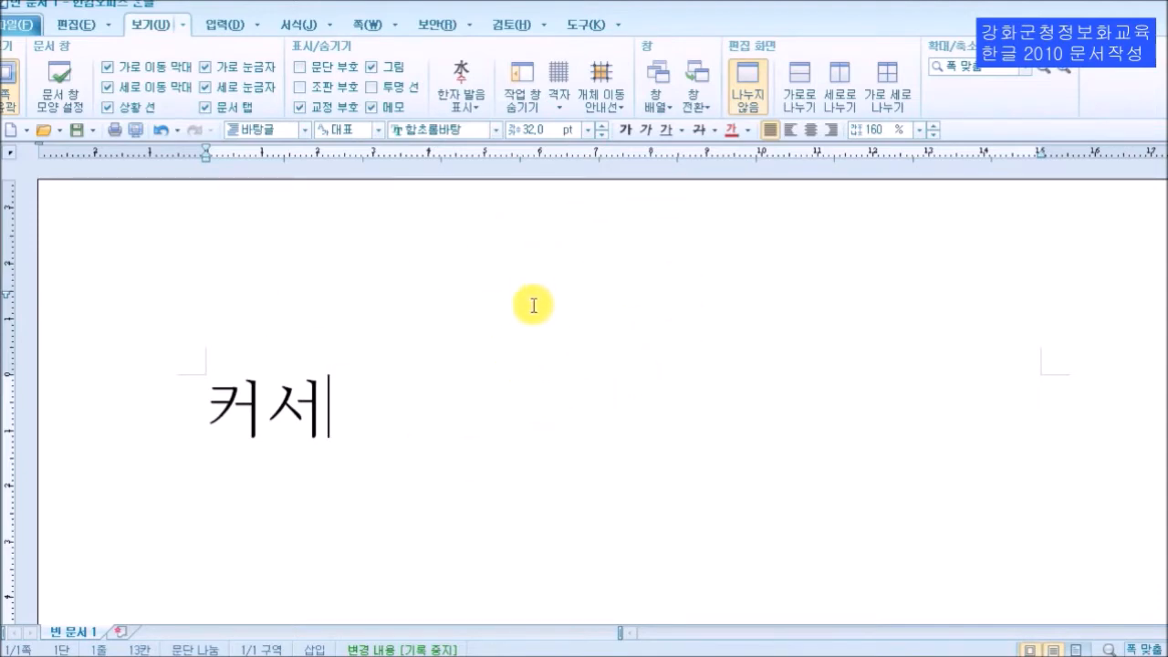
left_click(13, 94)
left_click(13, 94)
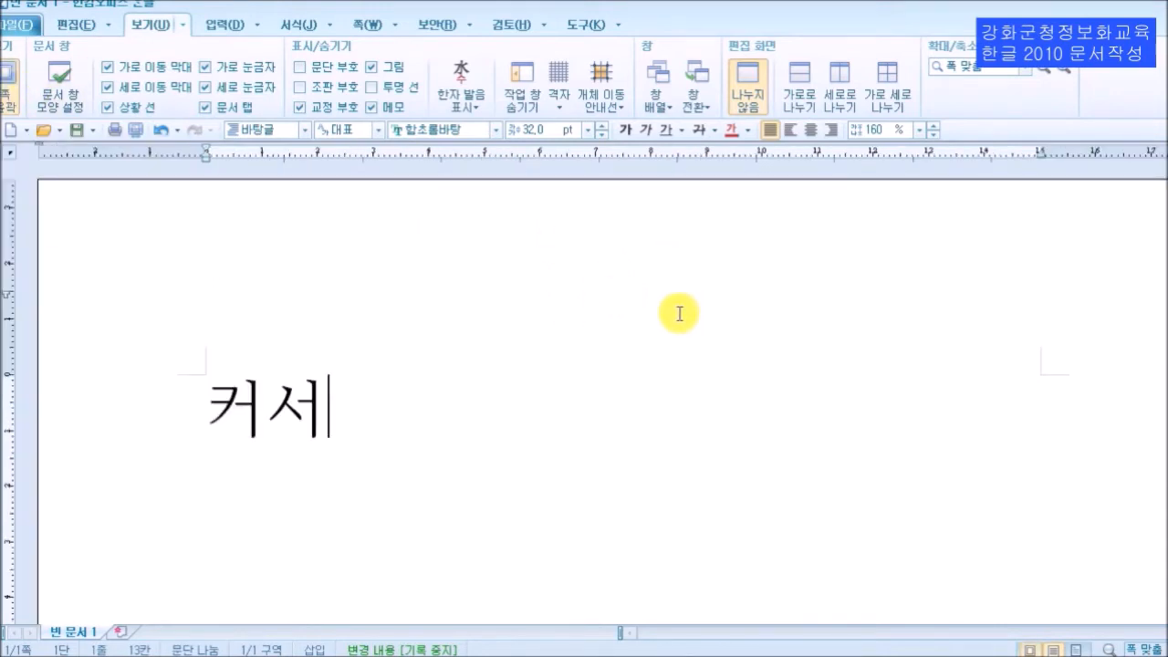
Examine the available insert (입력) and view (보기) commands, including the page outline option.
left_click(186, 25)
left_click(231, 26)
left_click(257, 25)
mouse_move(272, 29)
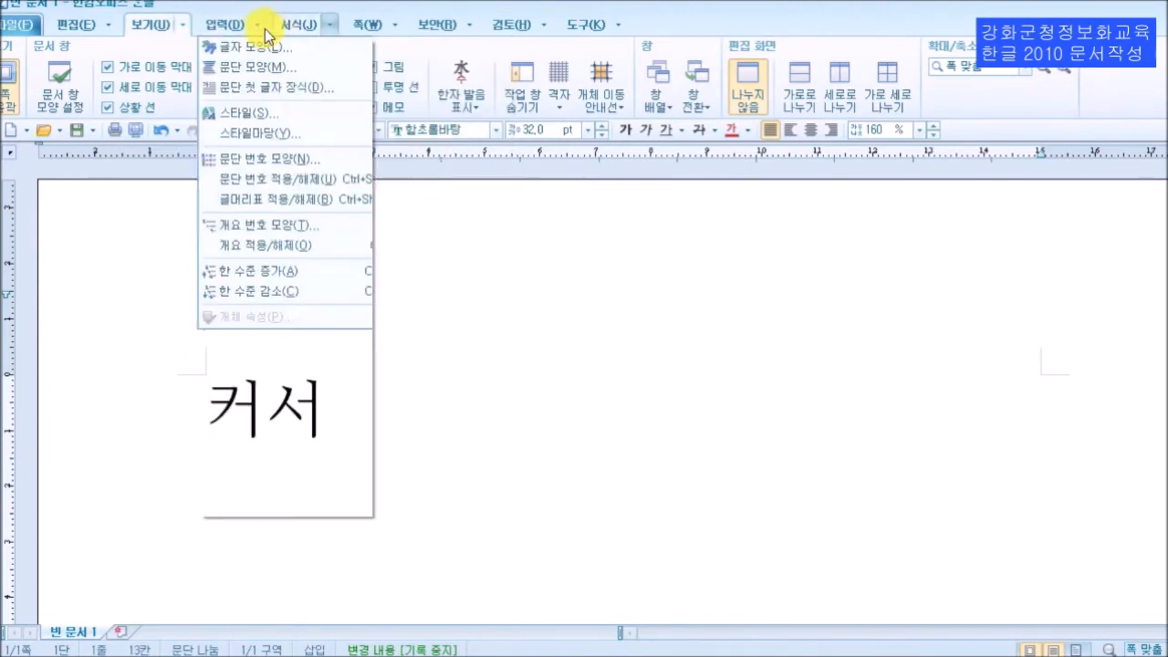
left_click(228, 27)
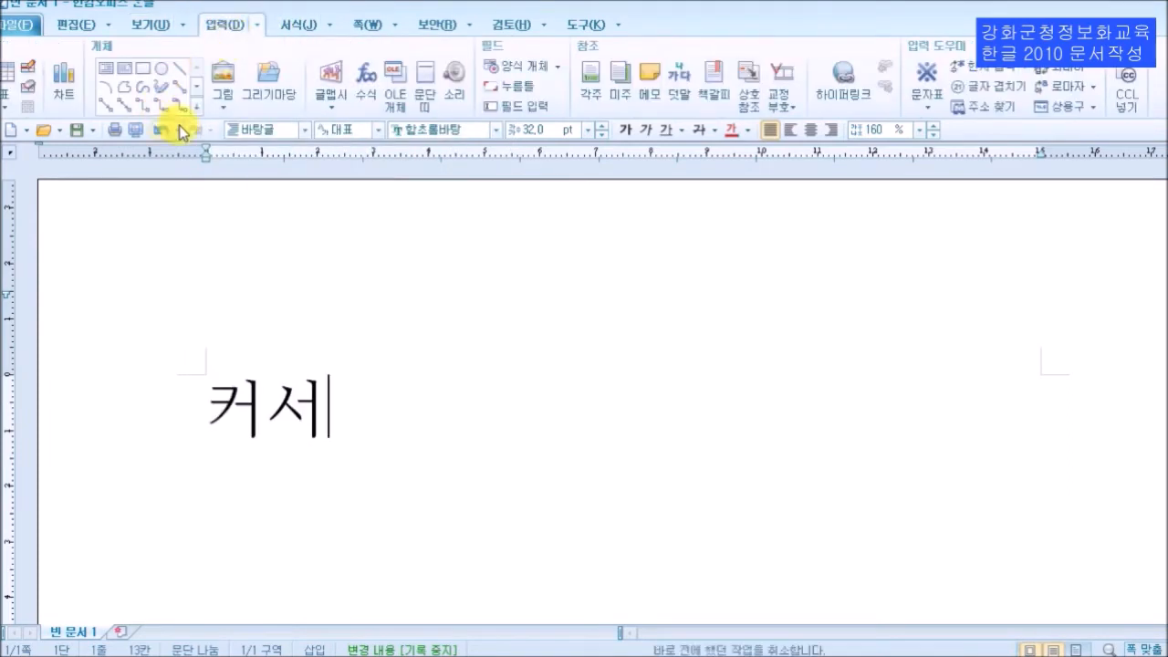
left_click(259, 27)
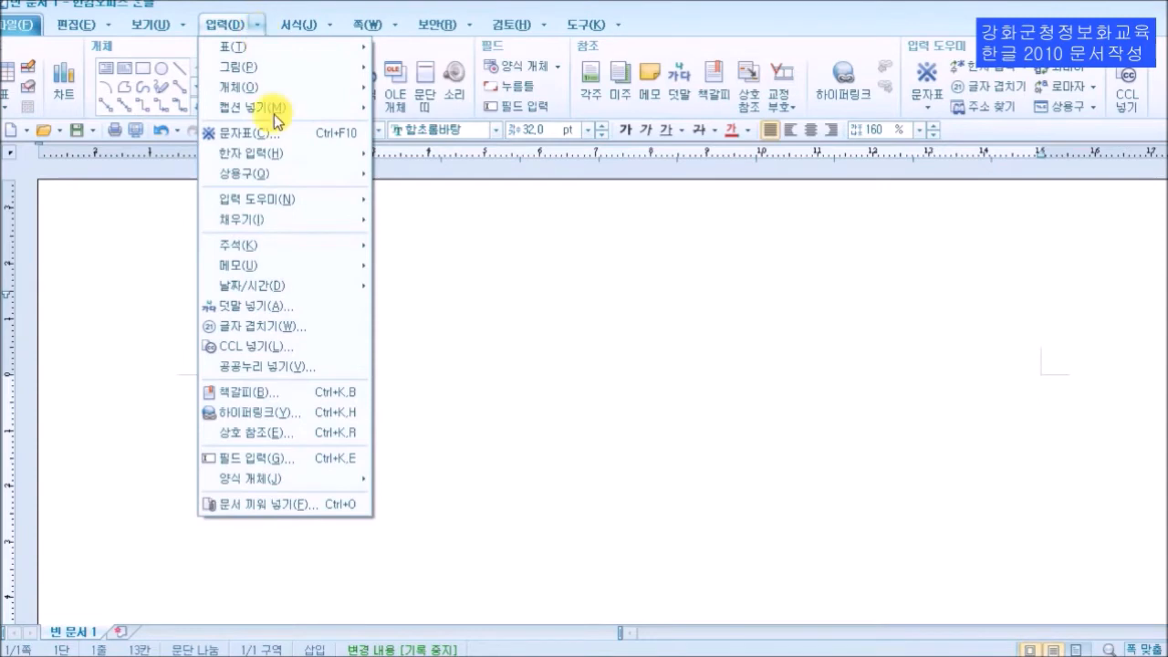
left_click(162, 25)
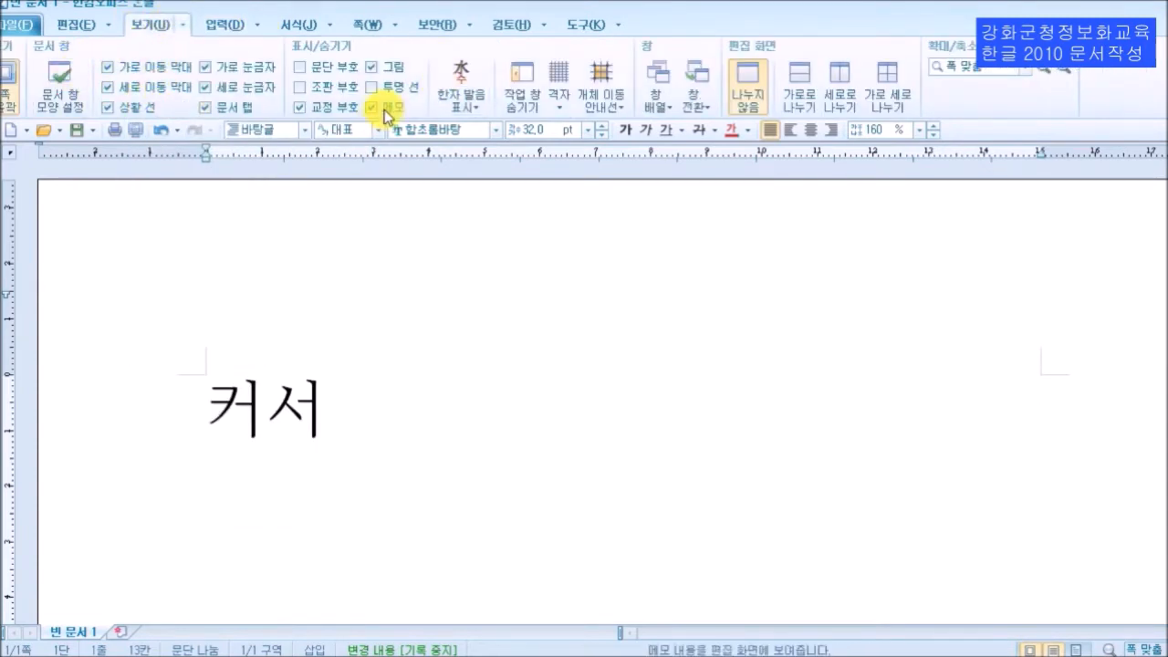
left_click(184, 27)
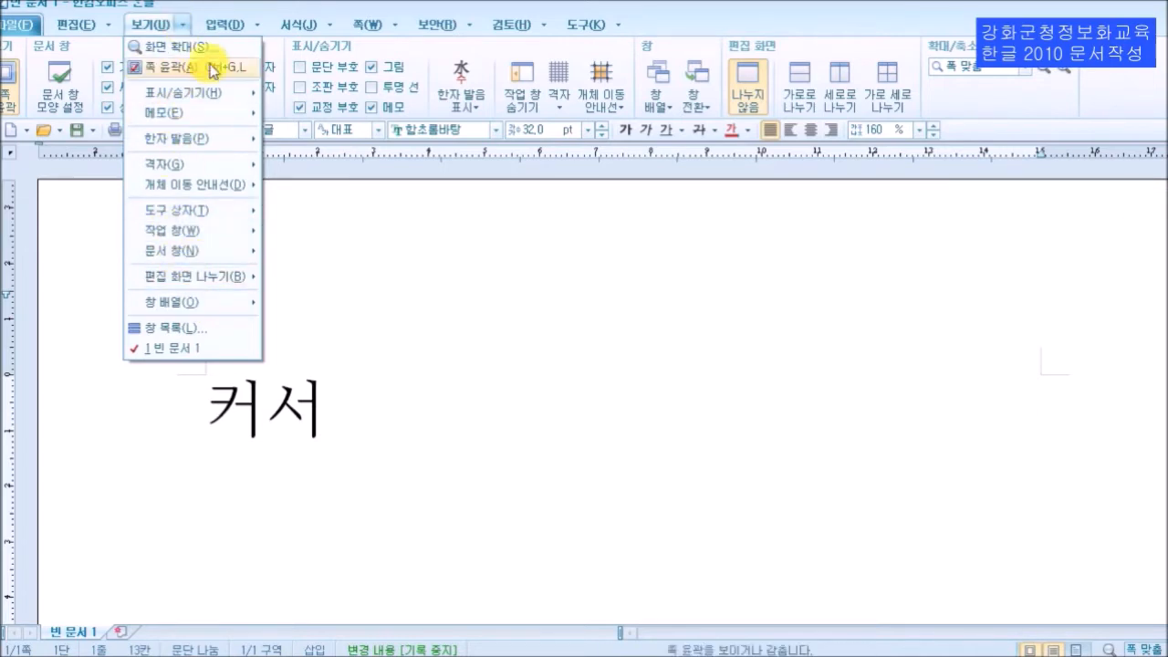
left_click(181, 26)
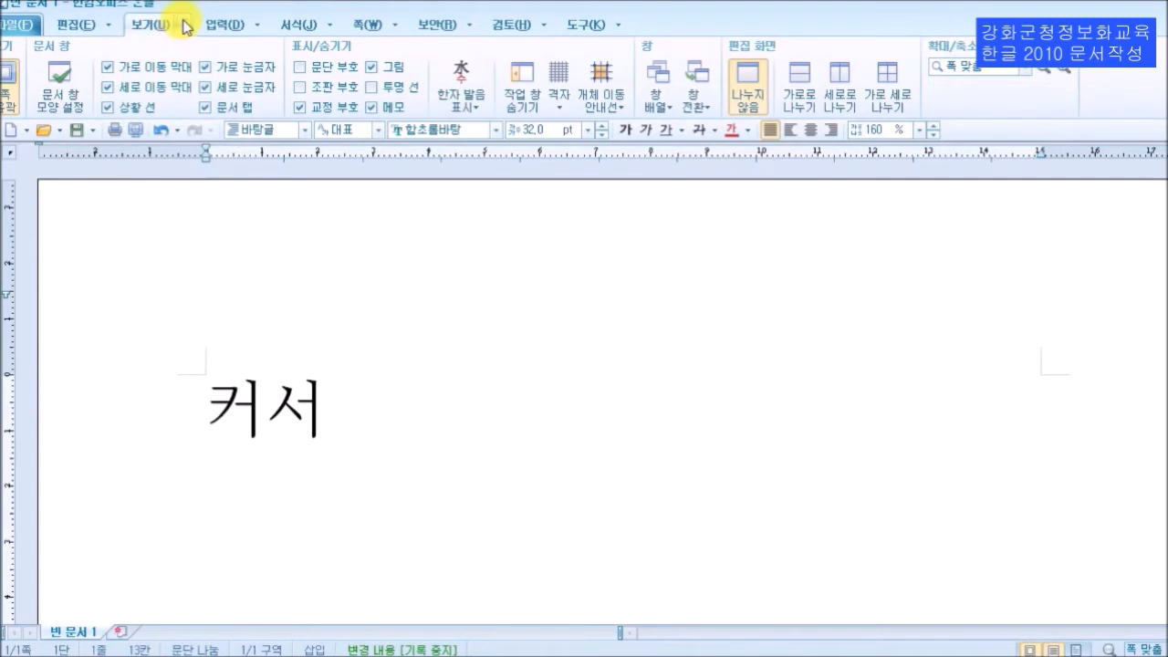
left_click(184, 23)
left_click(154, 25)
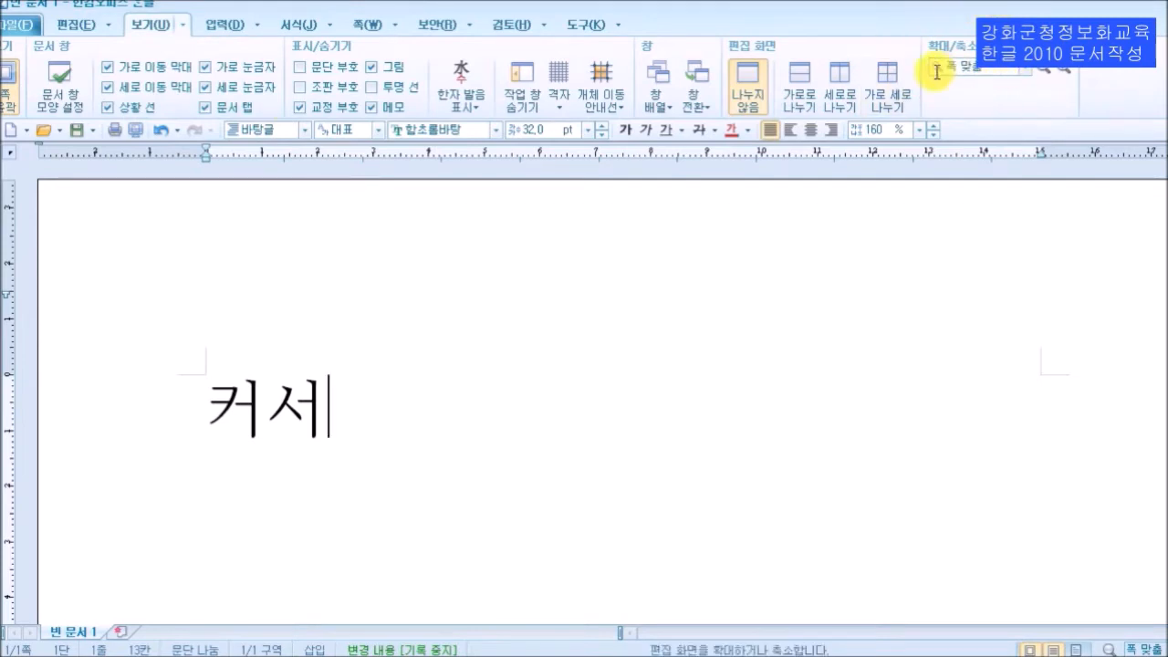
Try the document zoom levels 100 % and 125 %.
left_click(1025, 69)
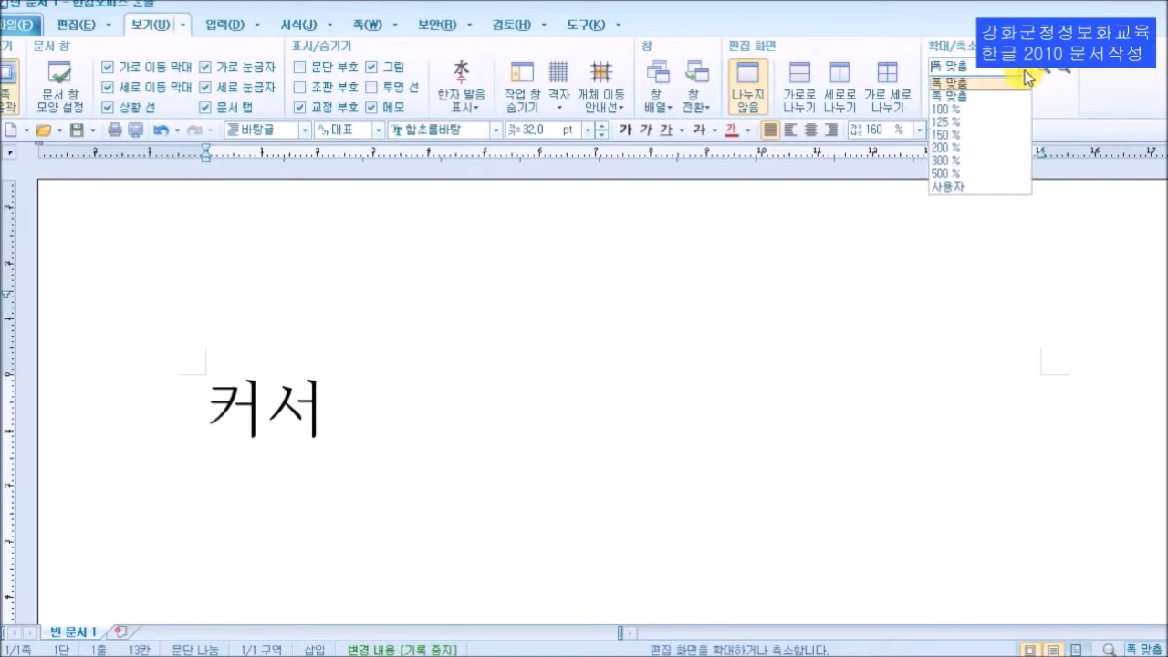
left_click(998, 110)
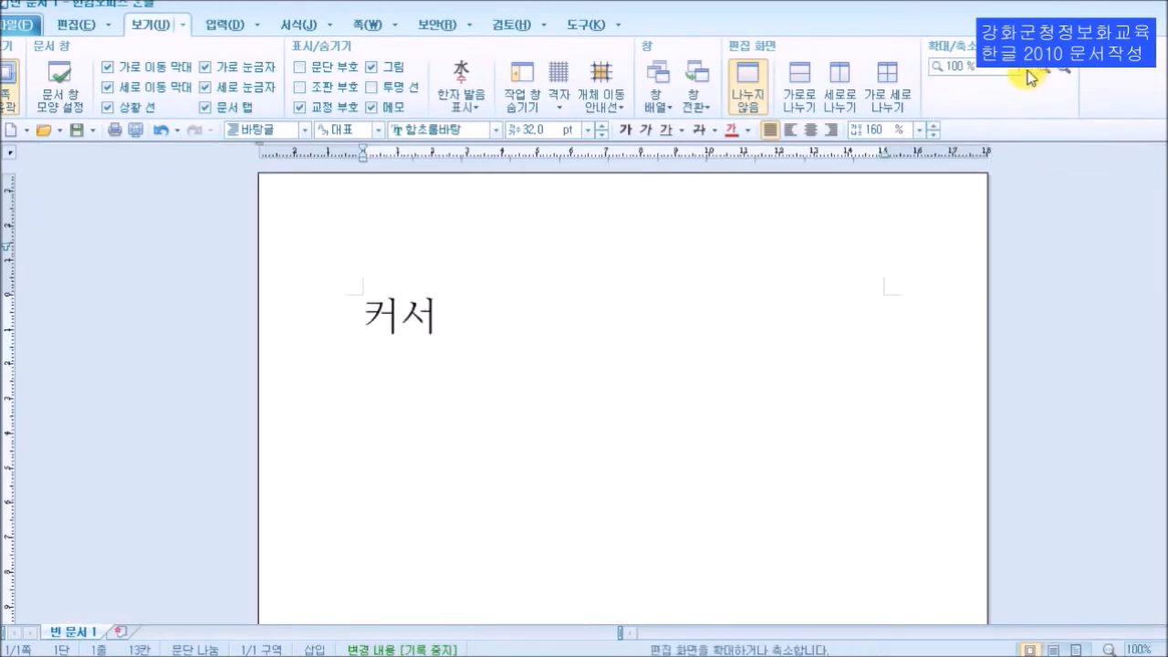
left_click(1028, 71)
left_click(979, 122)
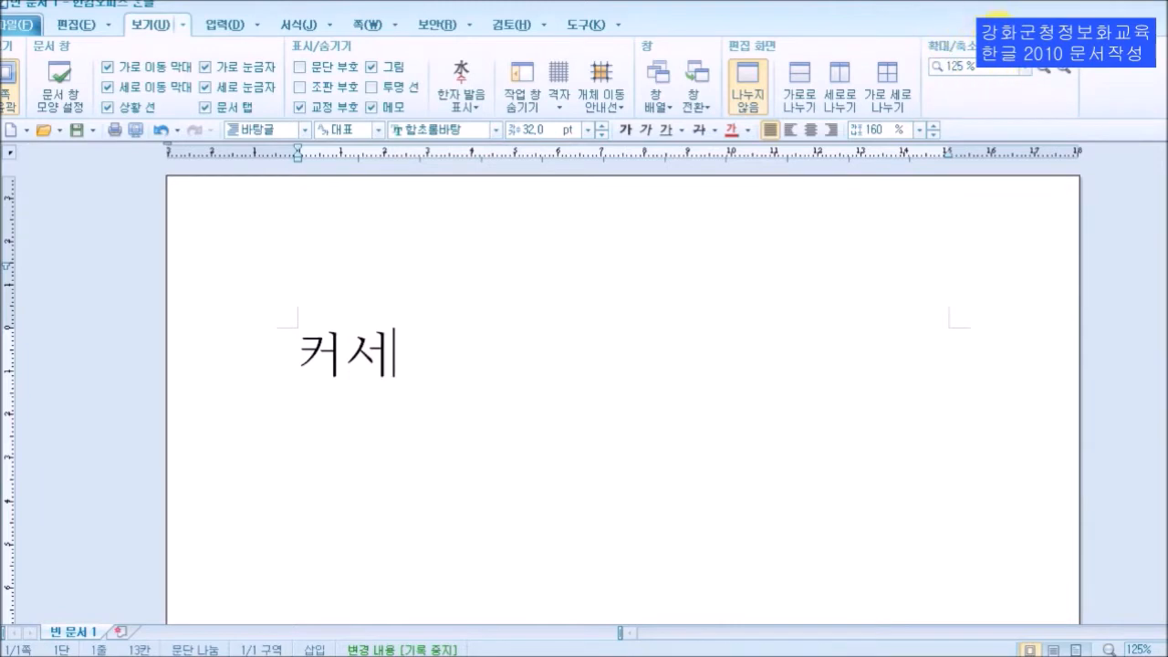
Fit the document view to the page width (폭 맞춤) and finally to the whole page (쪽 맞춤).
left_click(1026, 68)
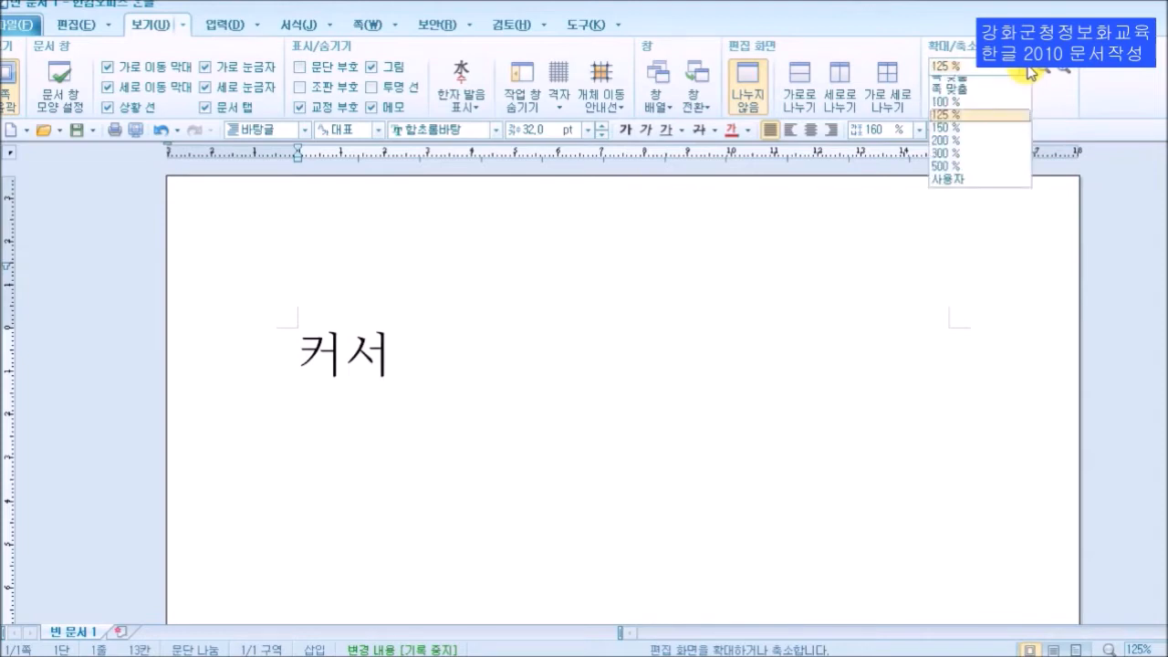
left_click(1009, 88)
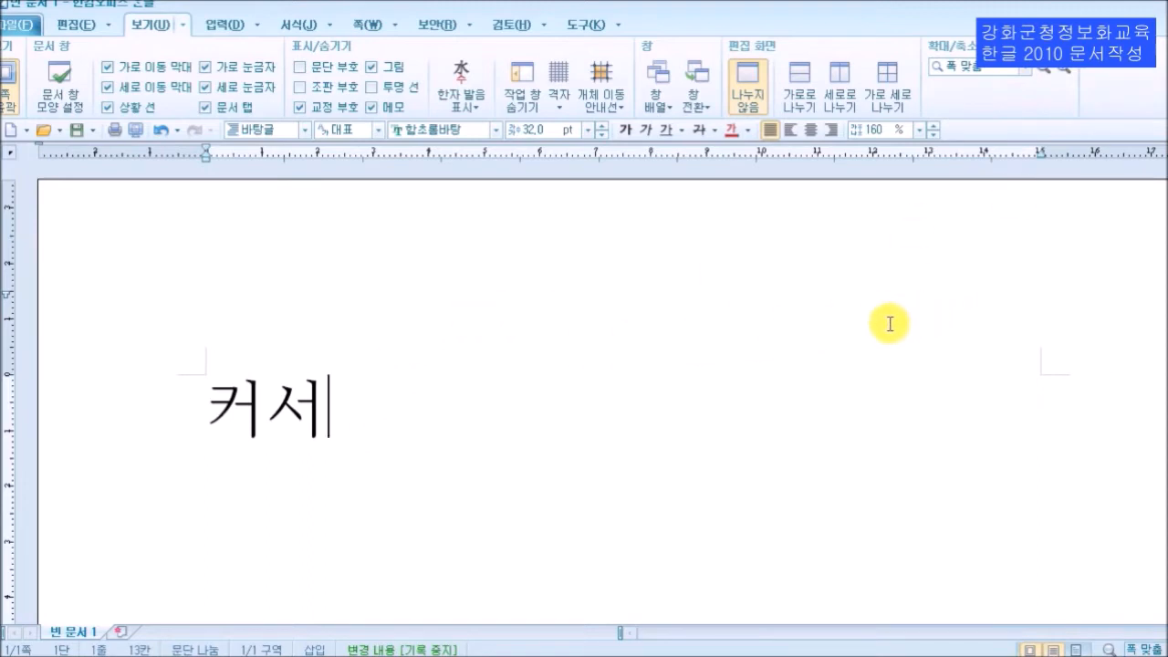
left_click(1025, 68)
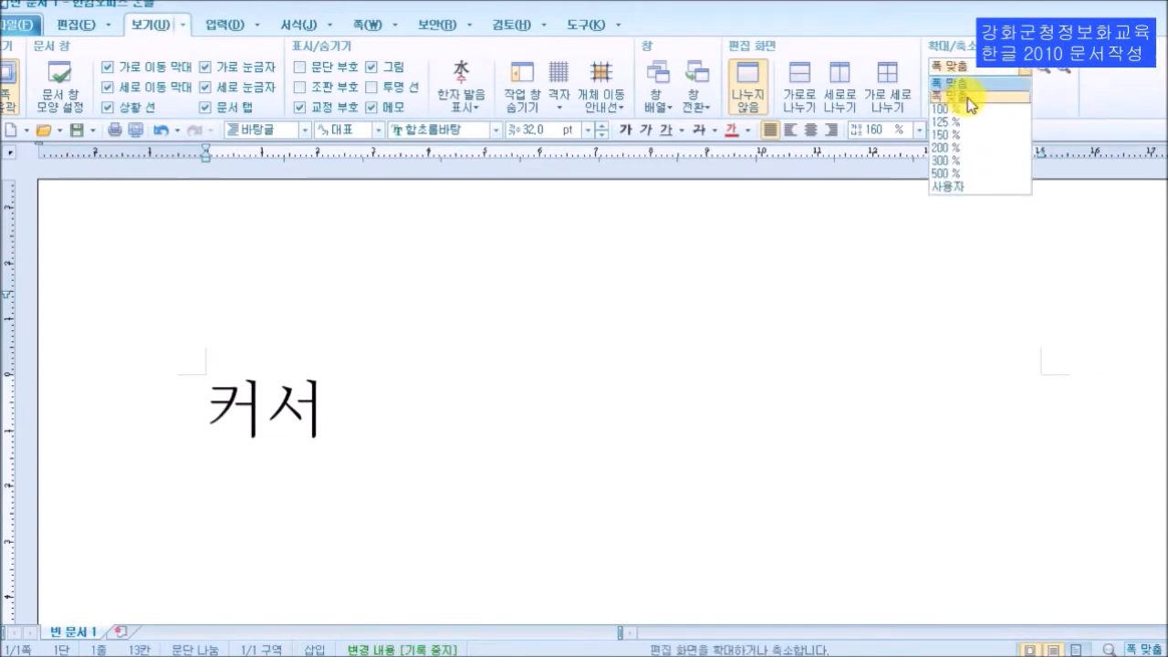
left_click(968, 97)
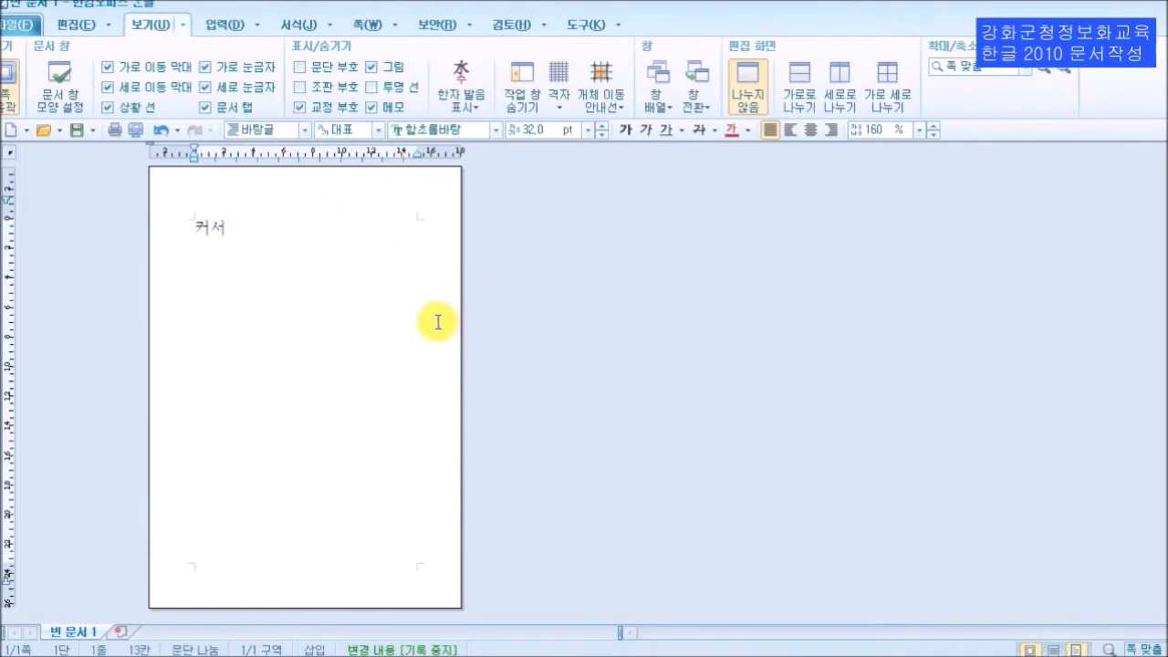
Fit the document view to the page width (폭 맞춤).
left_click(1030, 71)
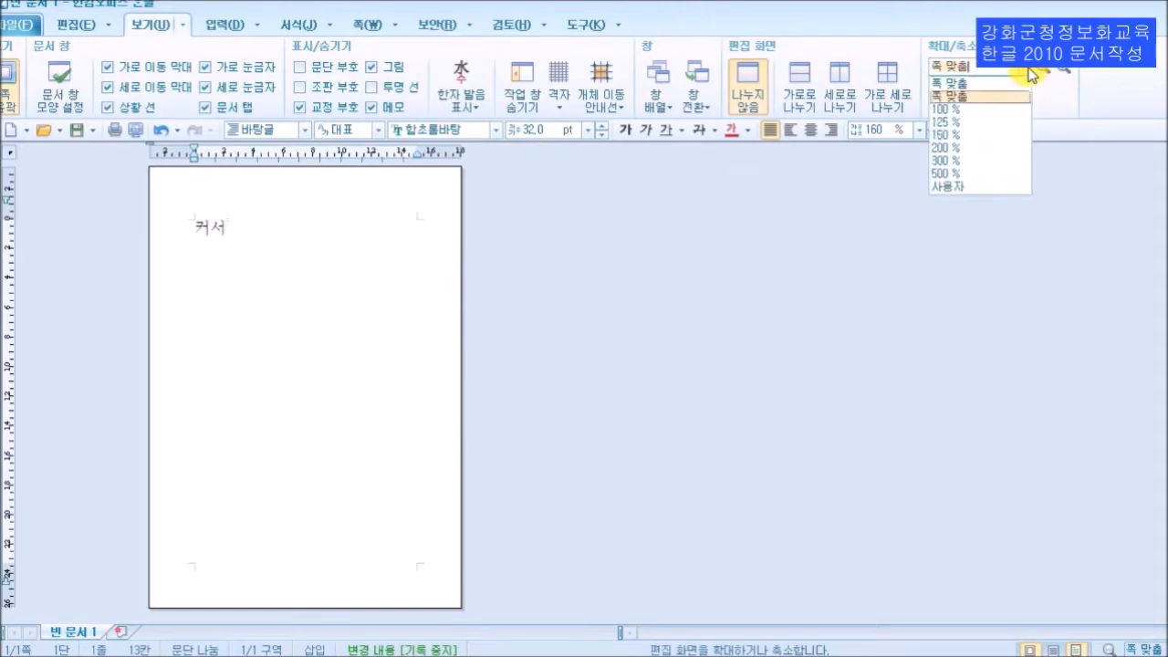
left_click(969, 93)
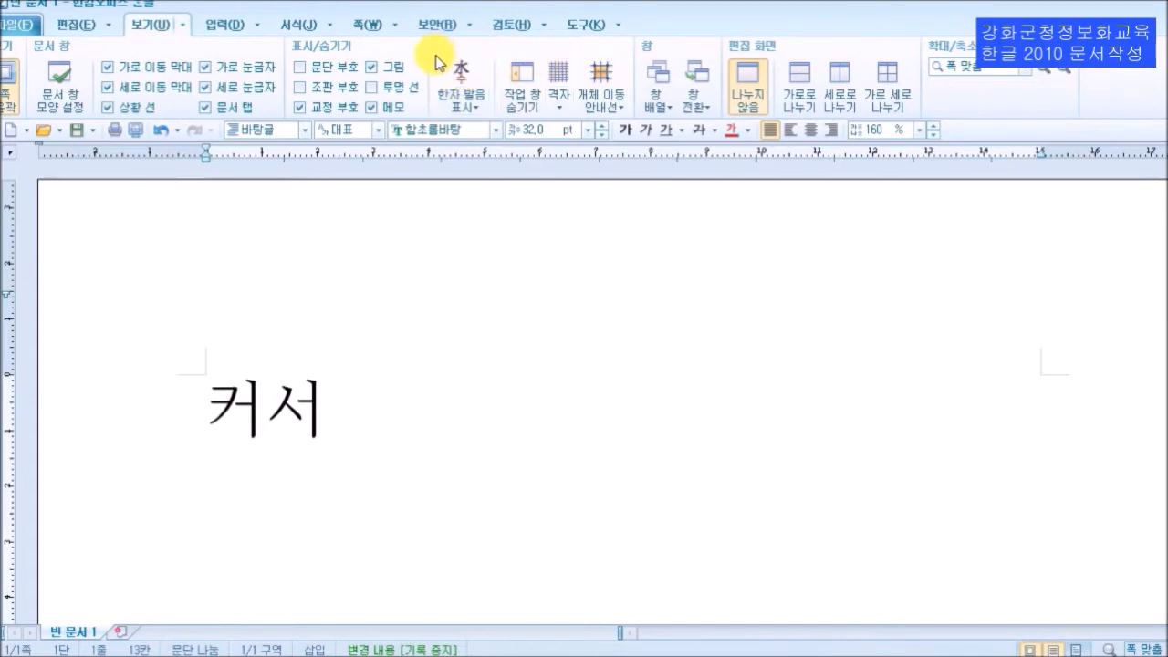
Hide the basic tool box (기본) and display it again.
right_click(436, 62)
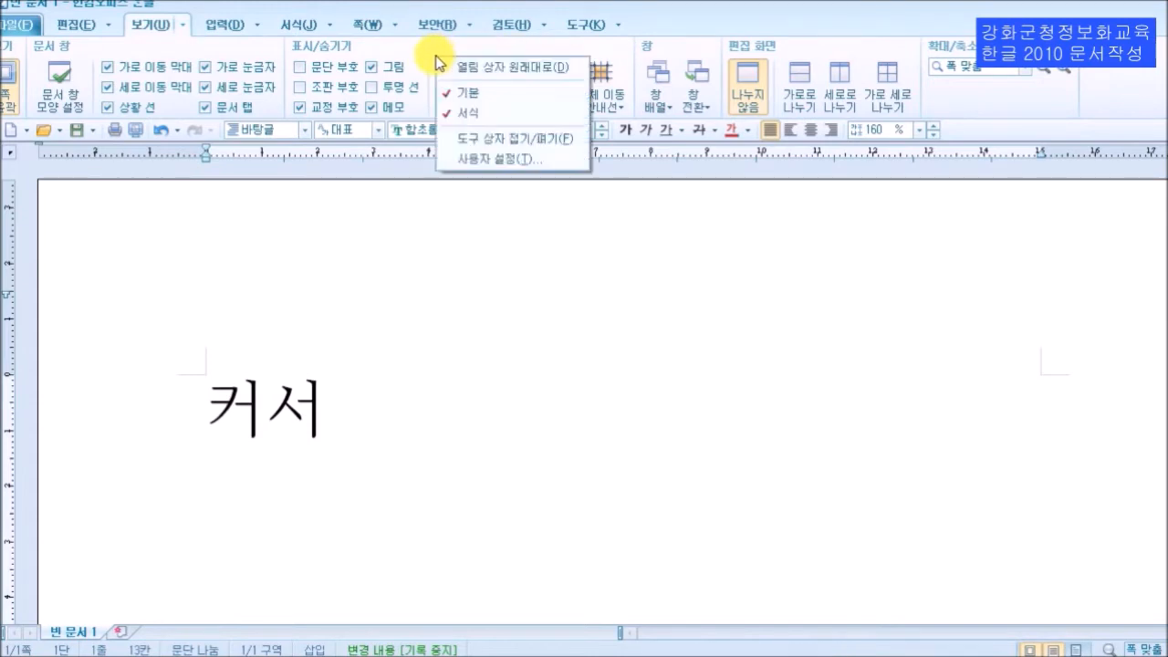
left_click(476, 96)
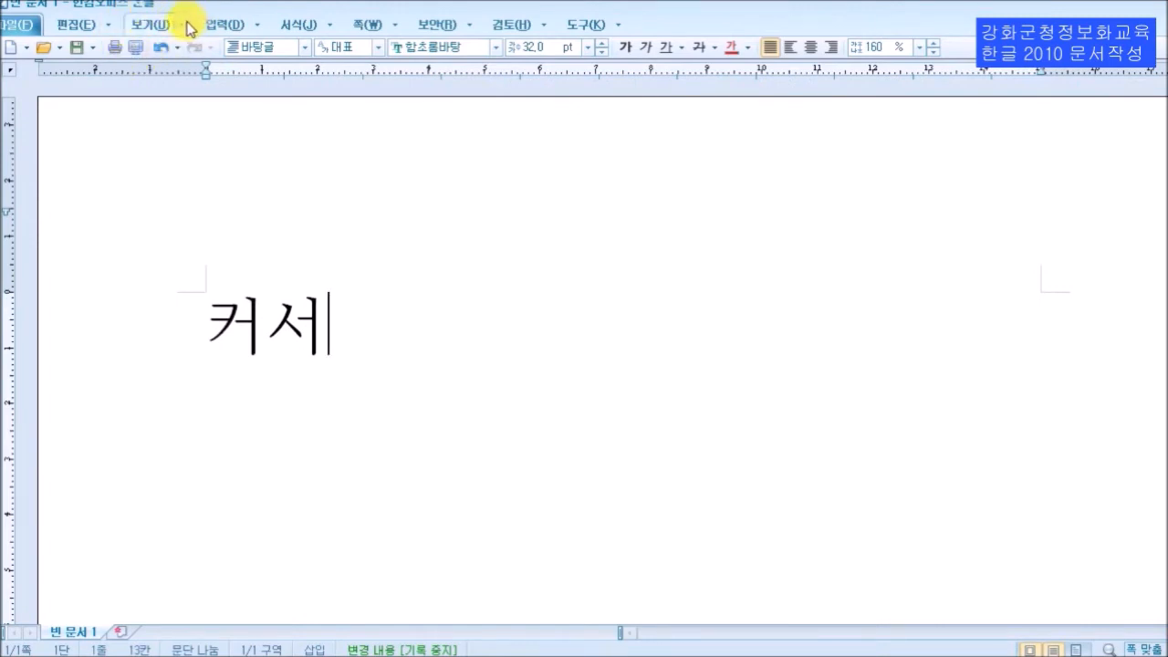
left_click(159, 30)
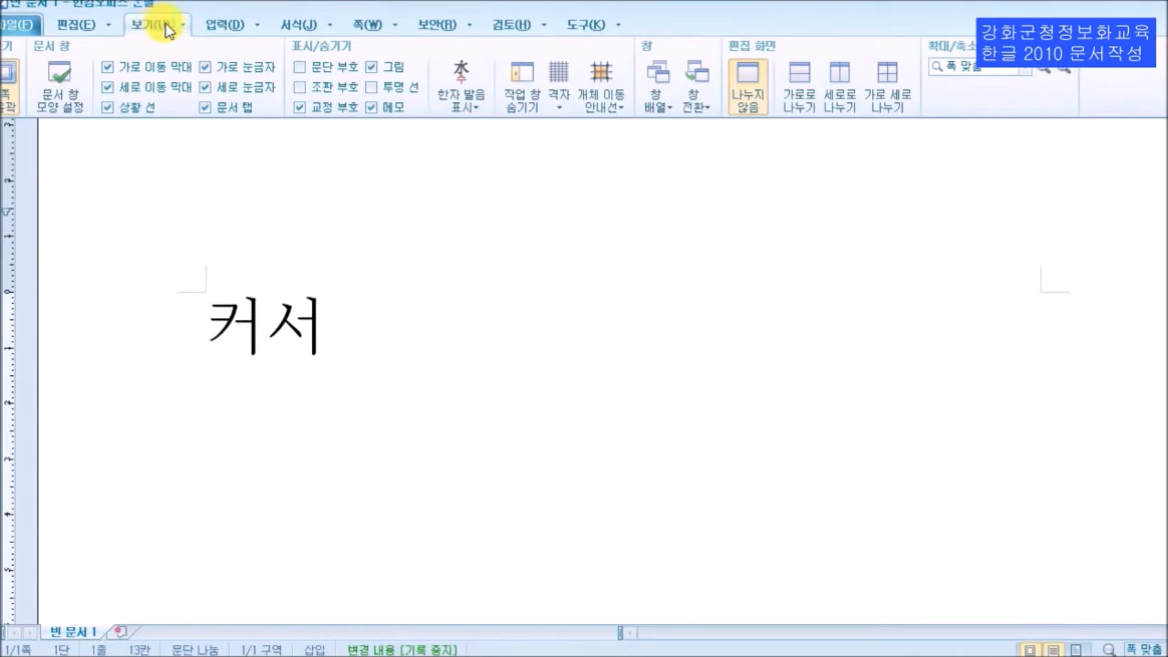
left_click(181, 29)
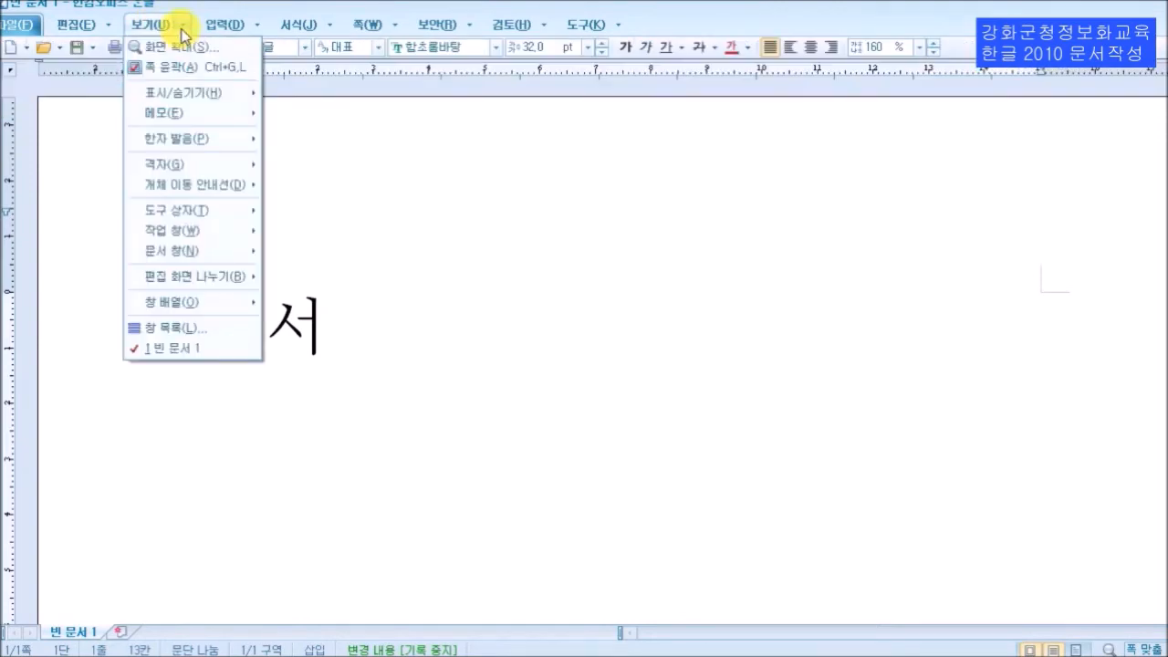
left_click(232, 11)
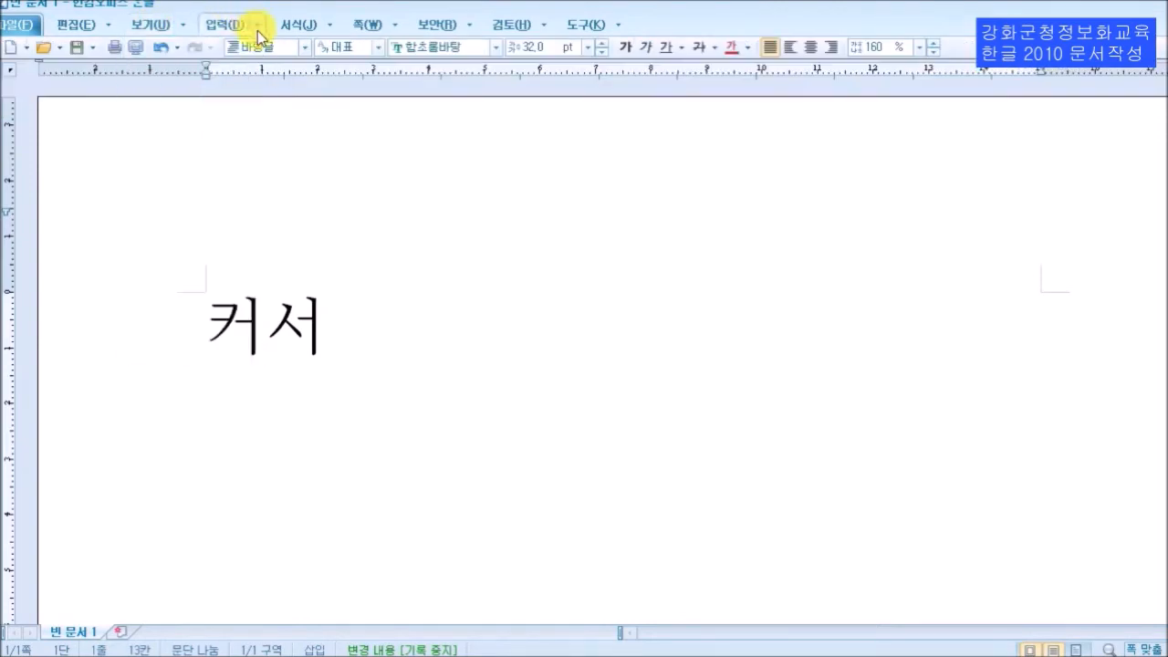
right_click(209, 44)
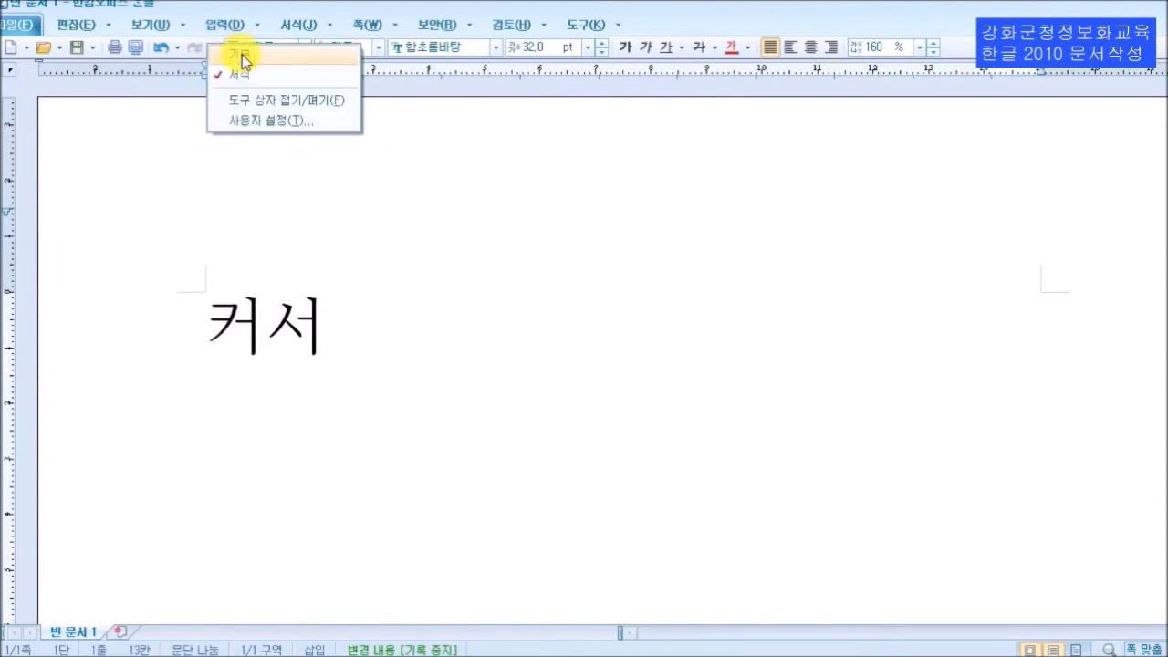
left_click(243, 59)
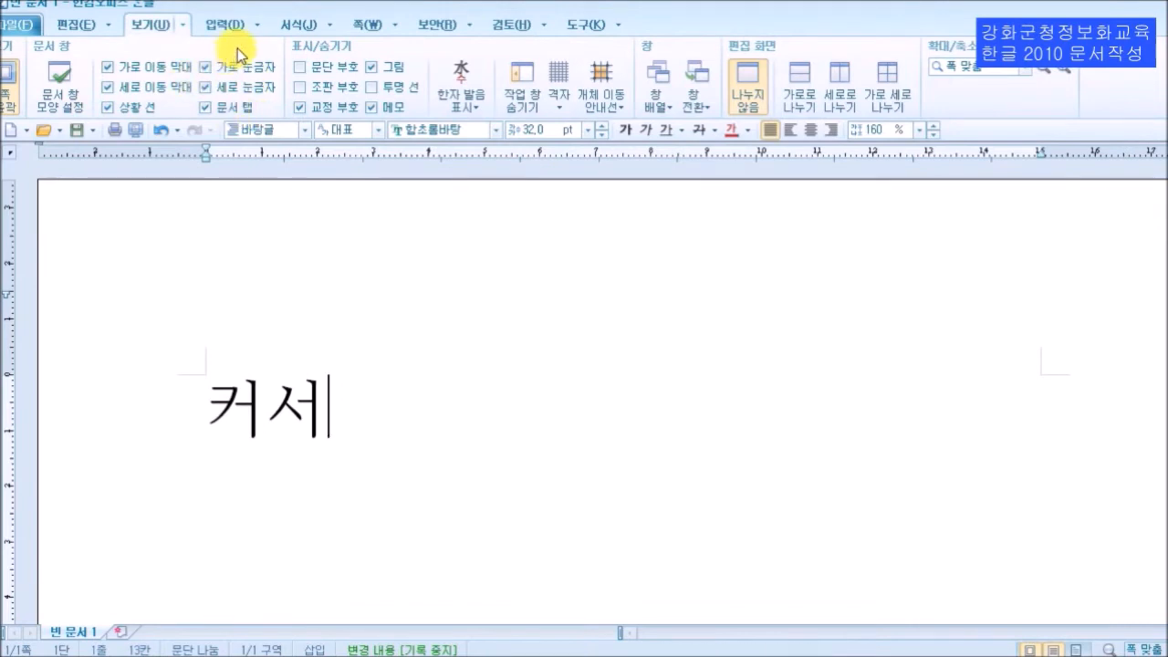
Hide the formatting tool box (서식), display it again and check the tool box display options.
right_click(237, 49)
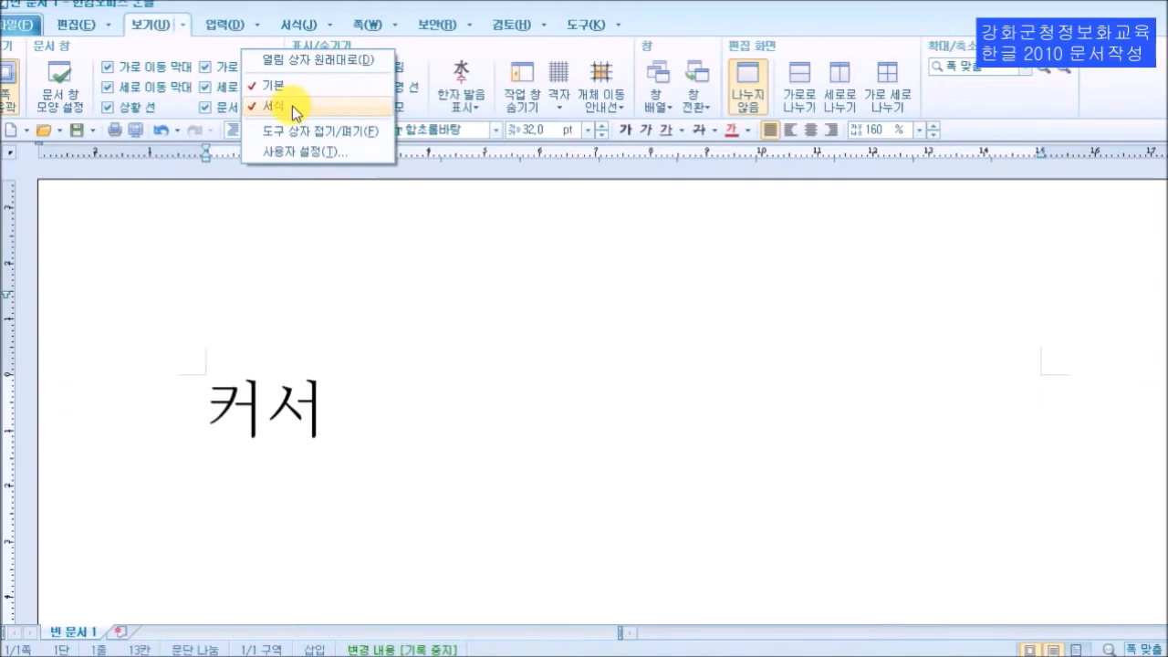
left_click(292, 106)
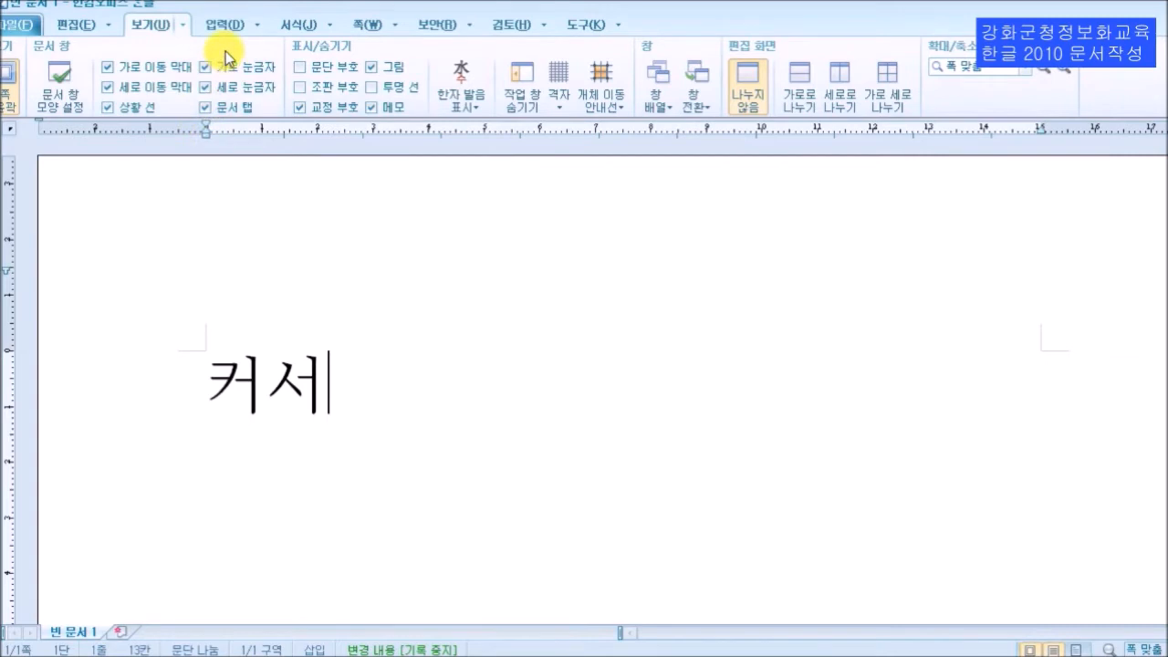
left_click(182, 24)
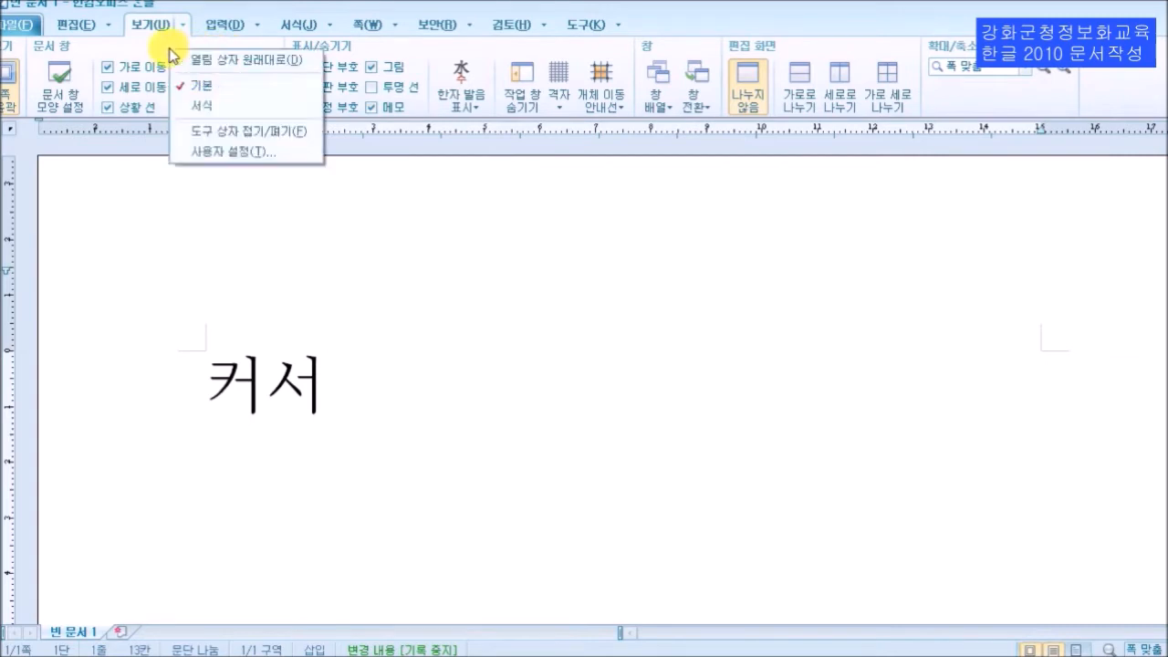
left_click(211, 109)
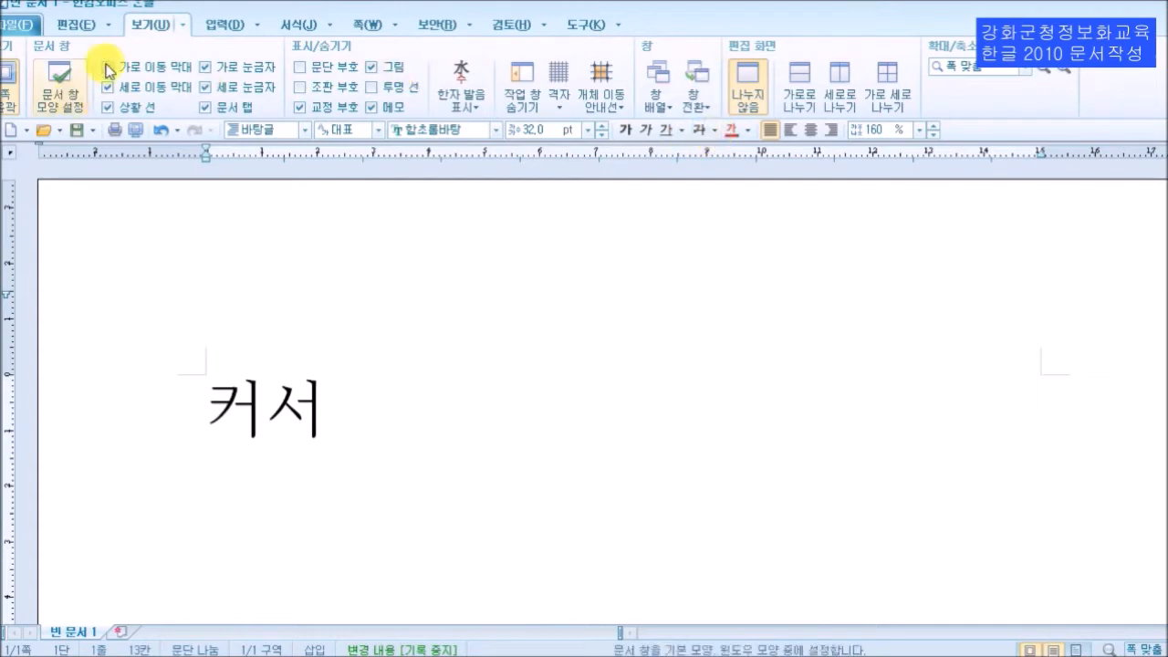
right_click(212, 25)
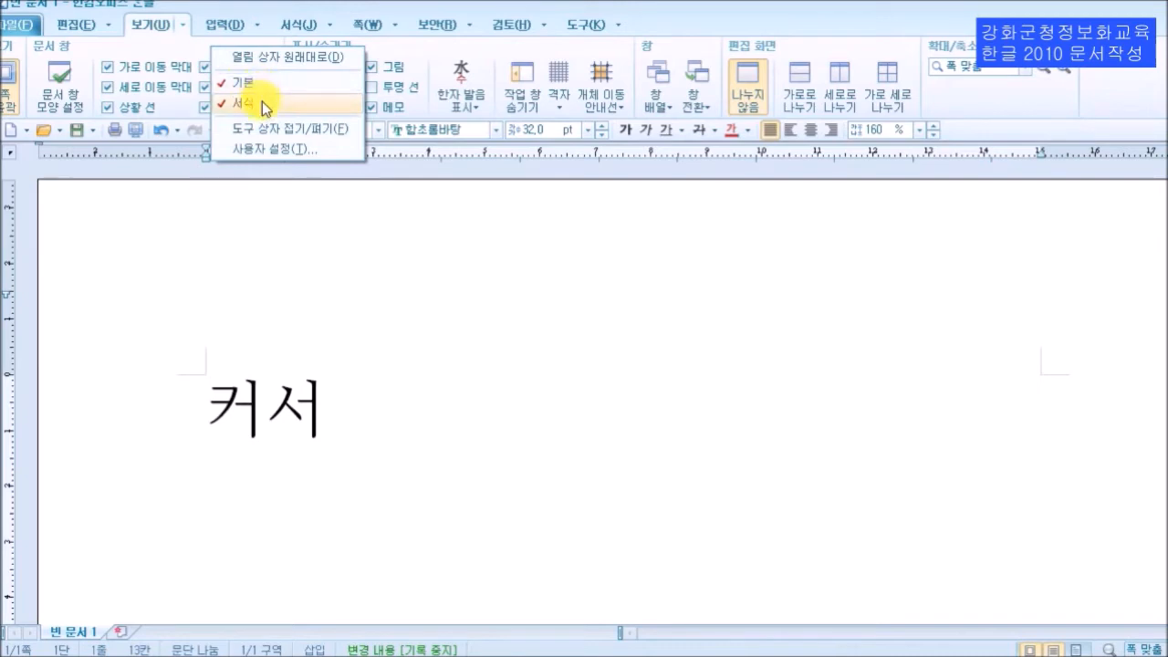
left_click(224, 84)
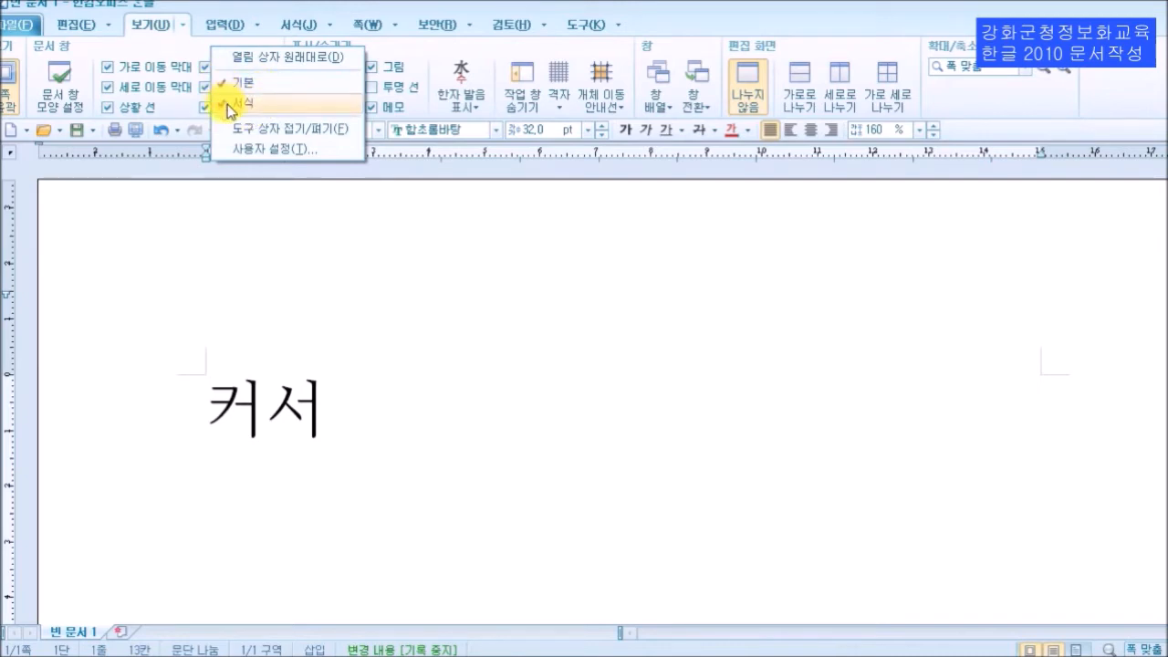
left_click(395, 9)
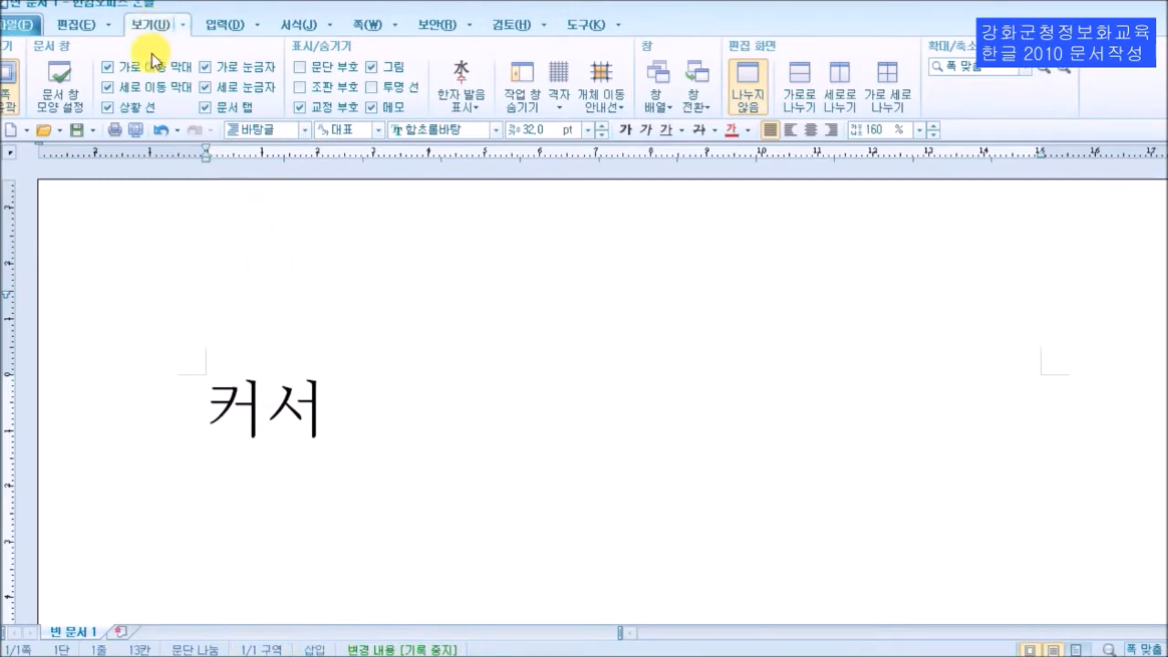
Turn the status line (상황 선) and the document tabs (문서 탭) off and back on, one after the other.
left_click(137, 107)
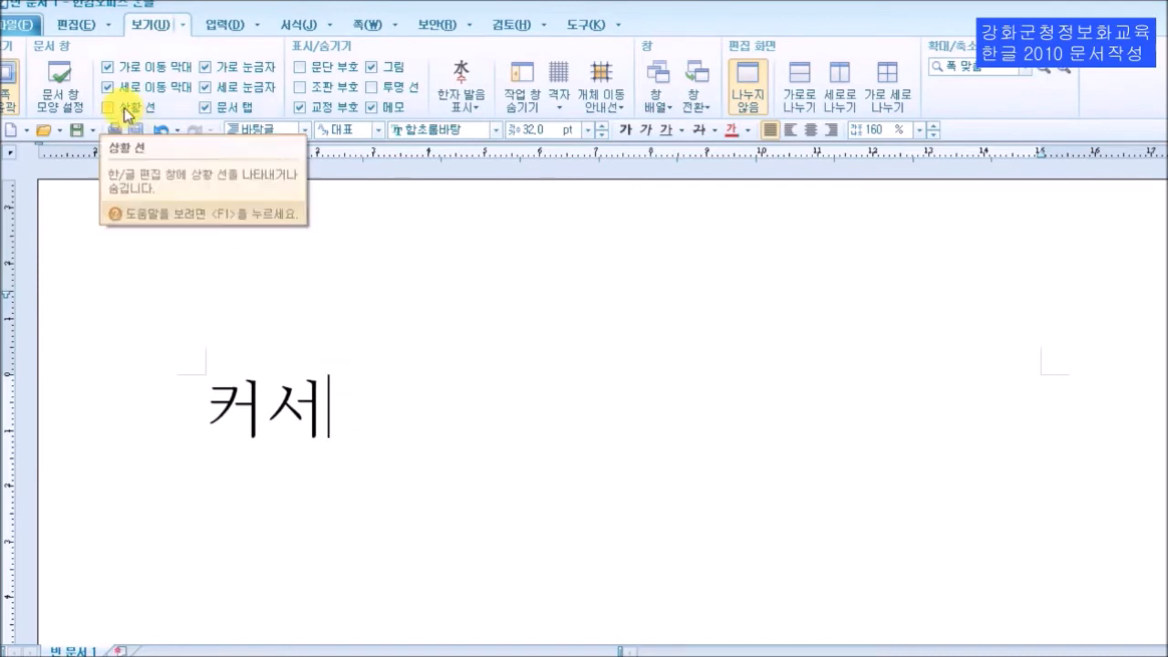
left_click(126, 113)
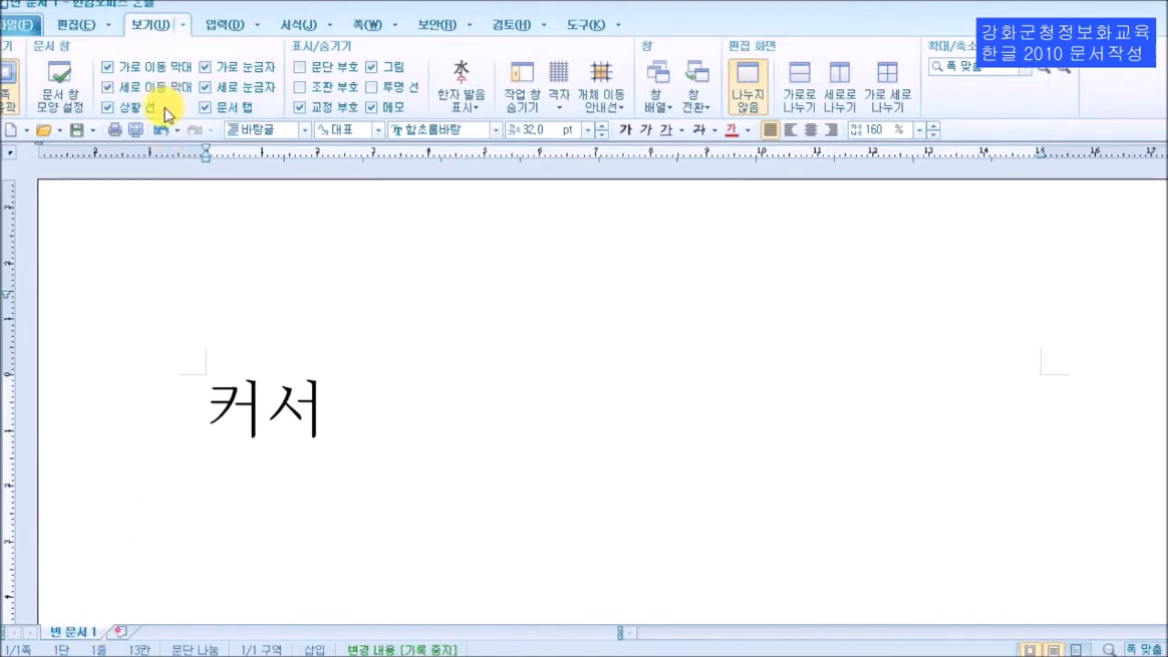
left_click(246, 106)
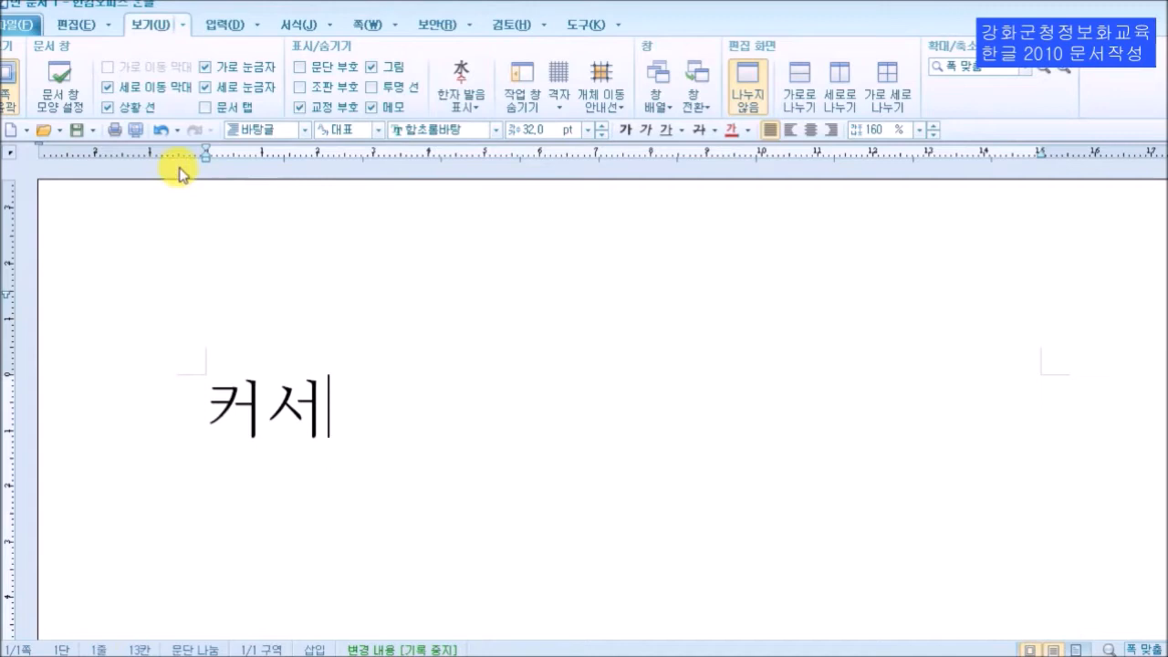
left_click(225, 106)
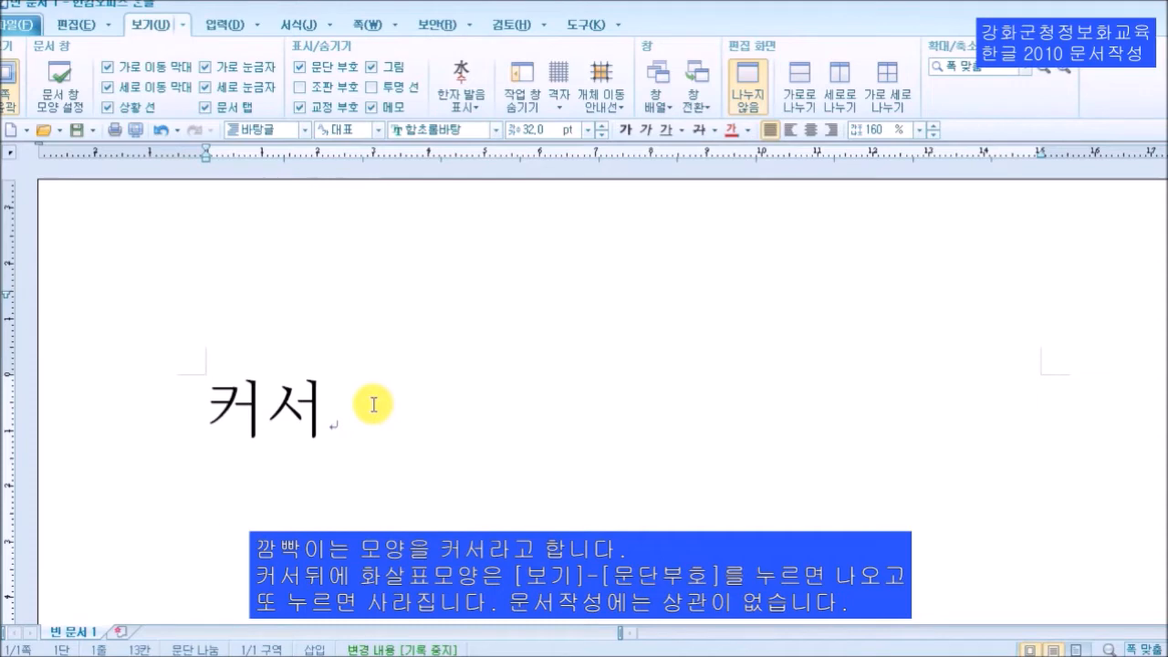
Add line breaks below the word 커서 and return the cursor to the second line.
key("Return")
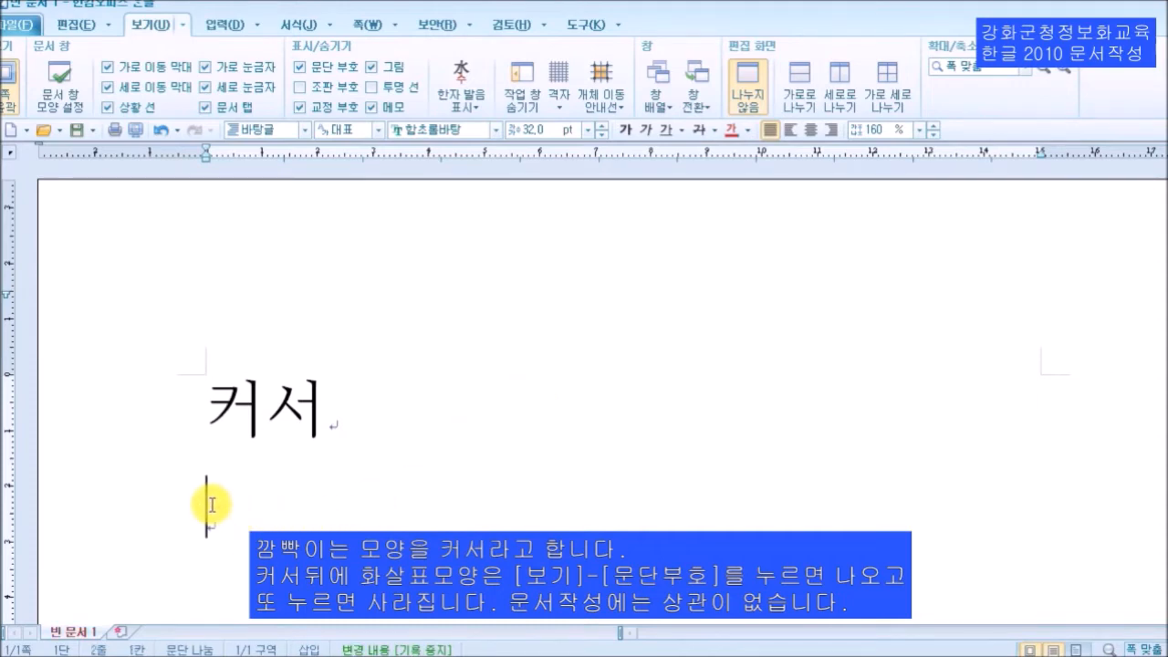
key("Return")
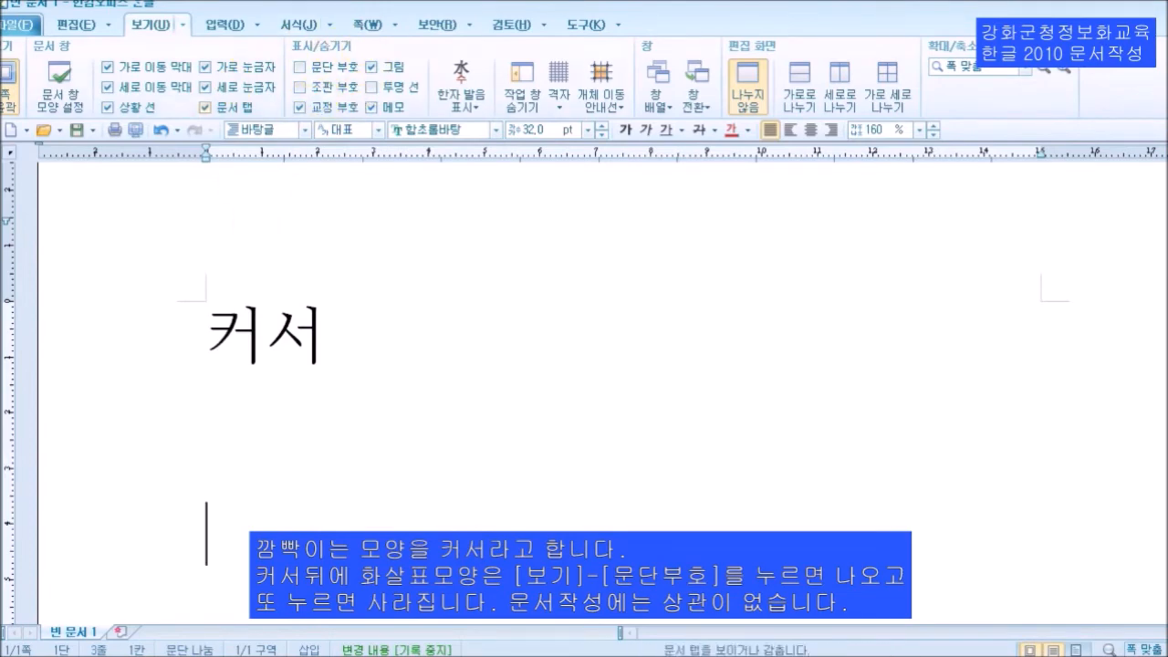
key("Up")
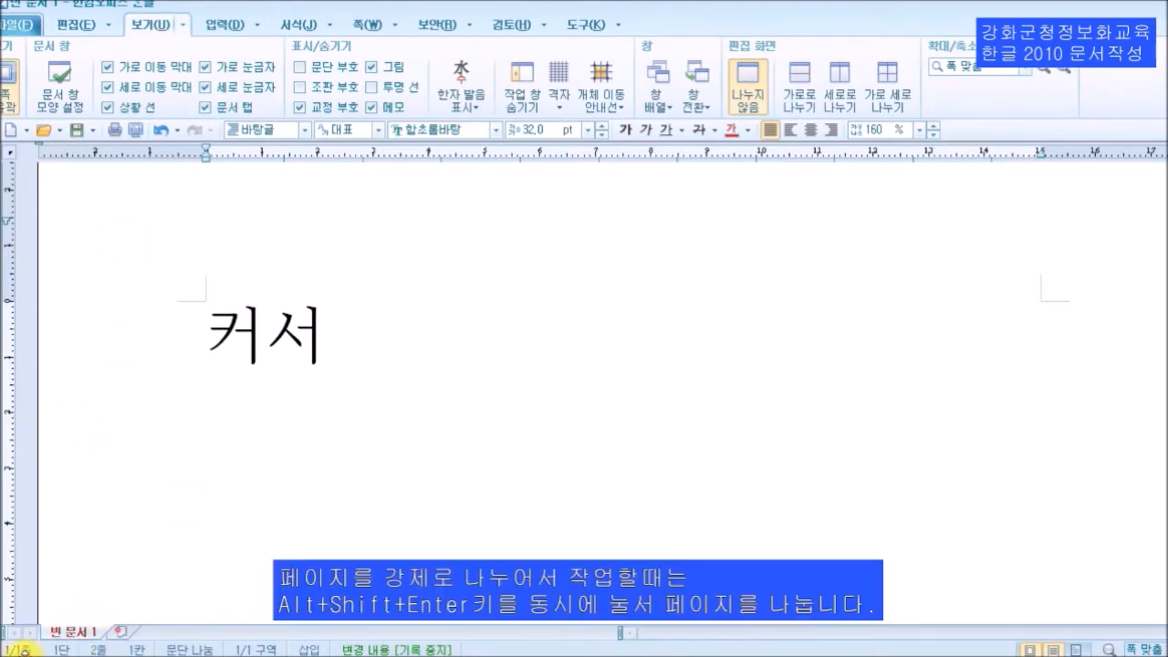
Enter the text "alt+shift+enter" on the line below 커서.
key("alt+shift+Return")
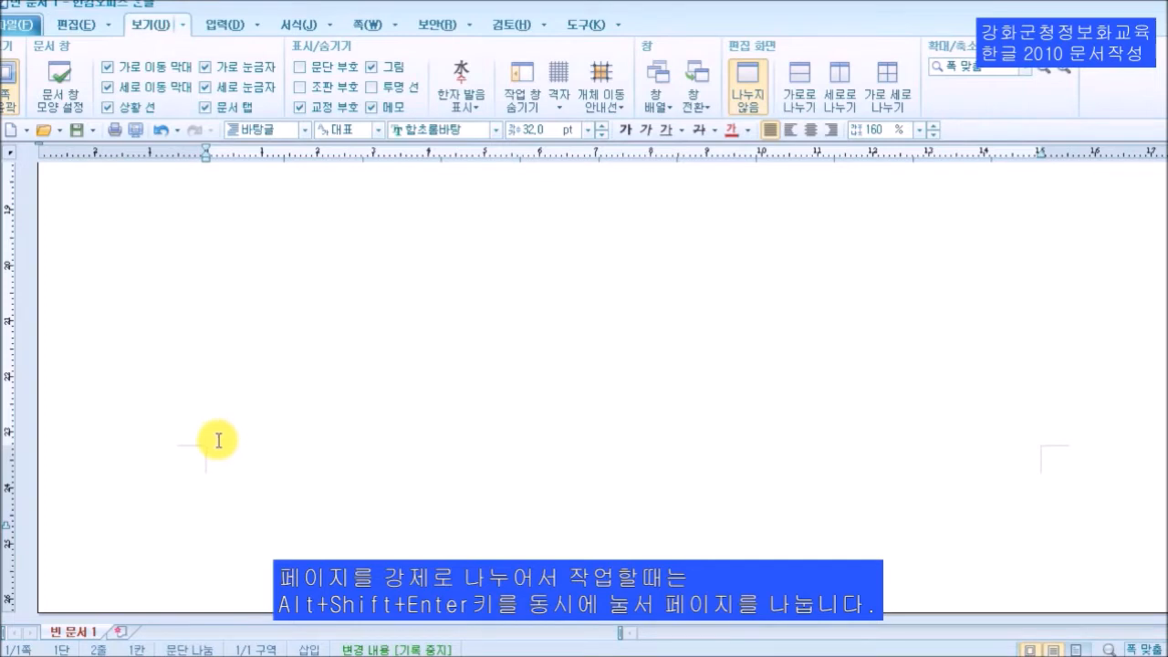
scroll(251, 461, "up", 10)
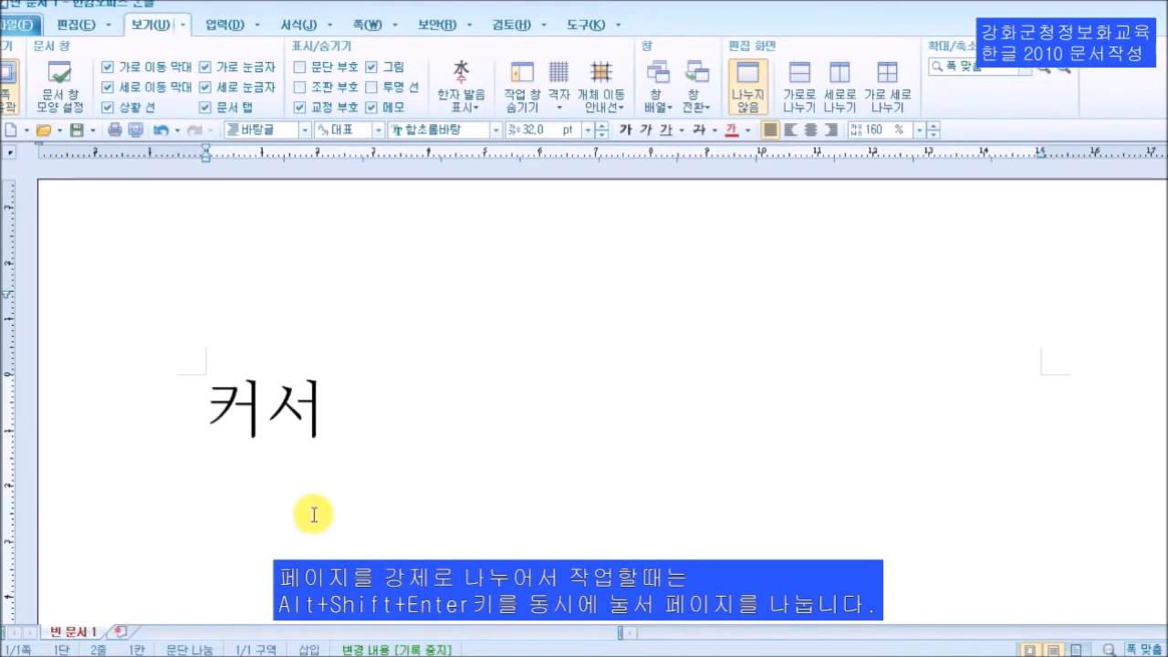
scroll(313, 516, "down", 3)
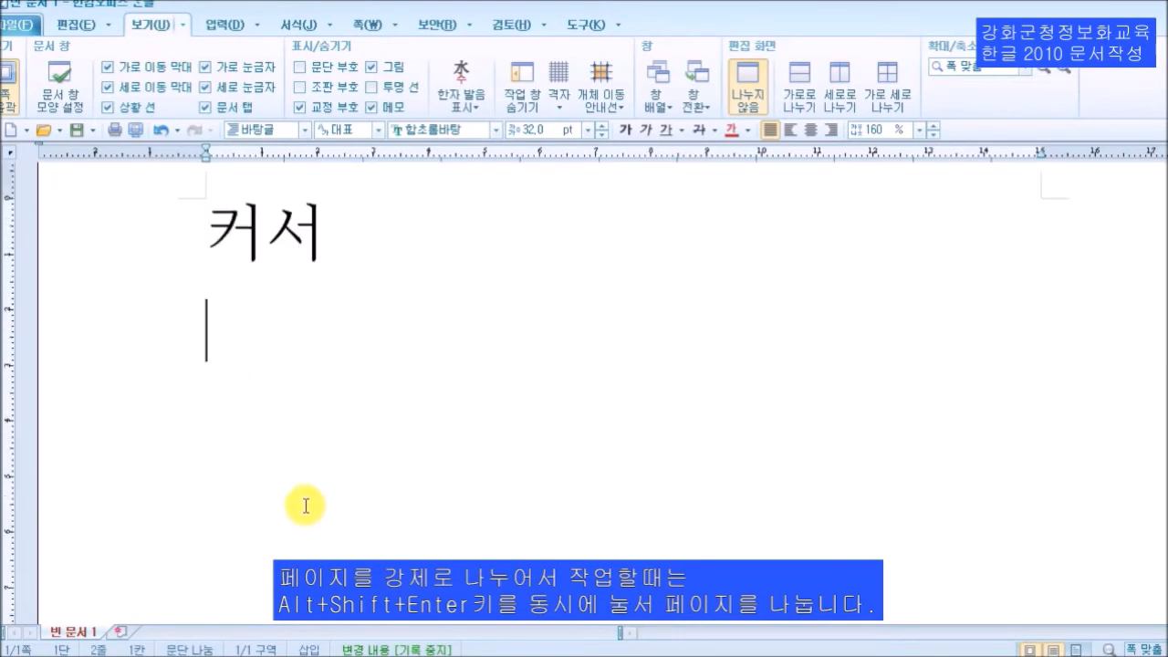
type("al")
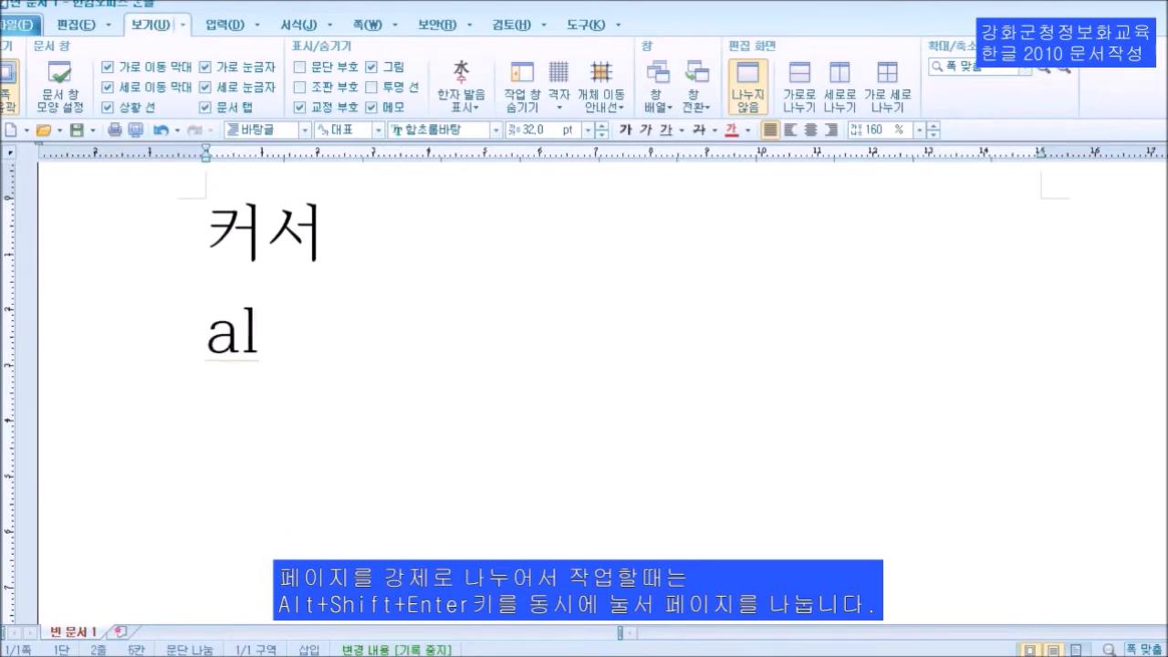
type("t+")
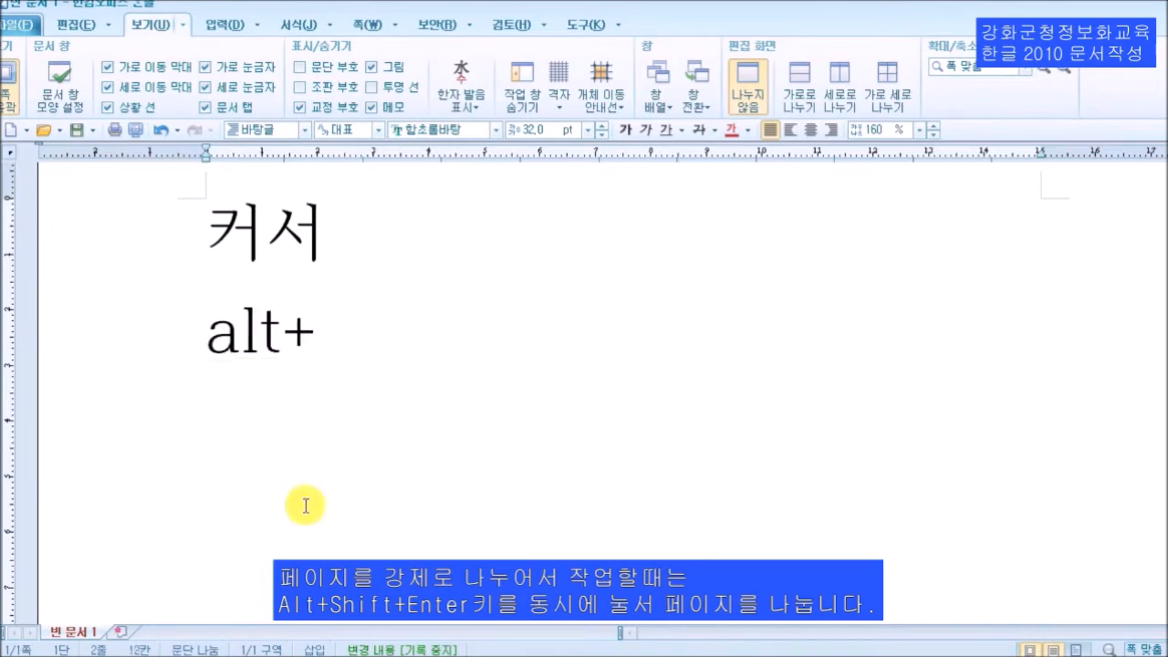
type("shift")
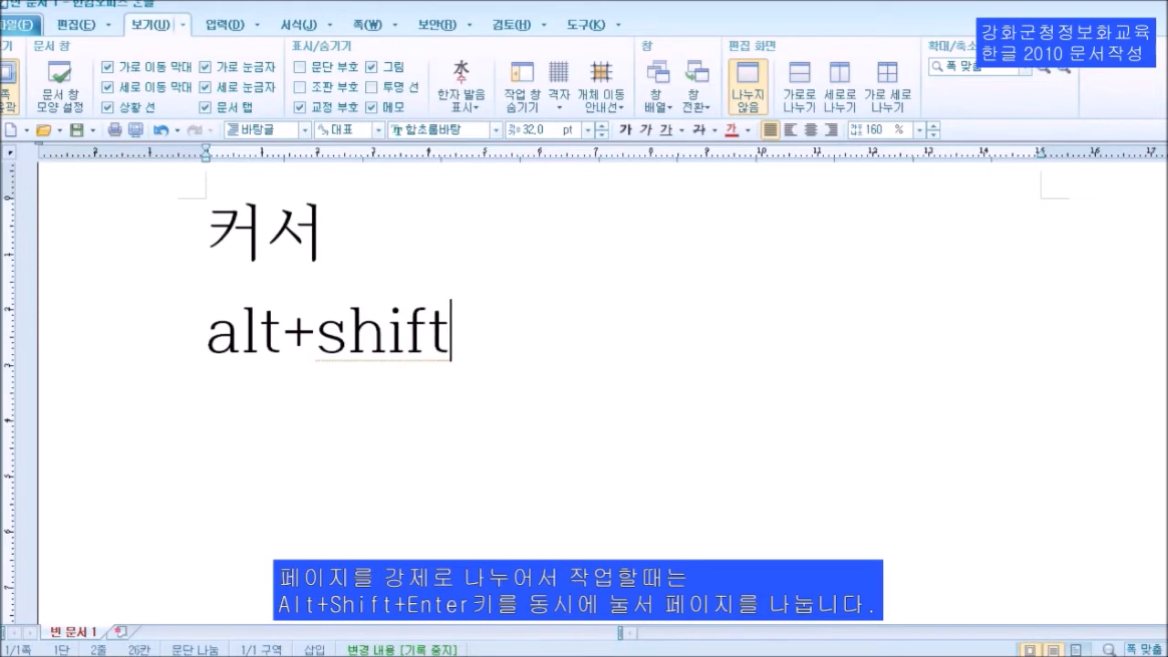
type("+ent")
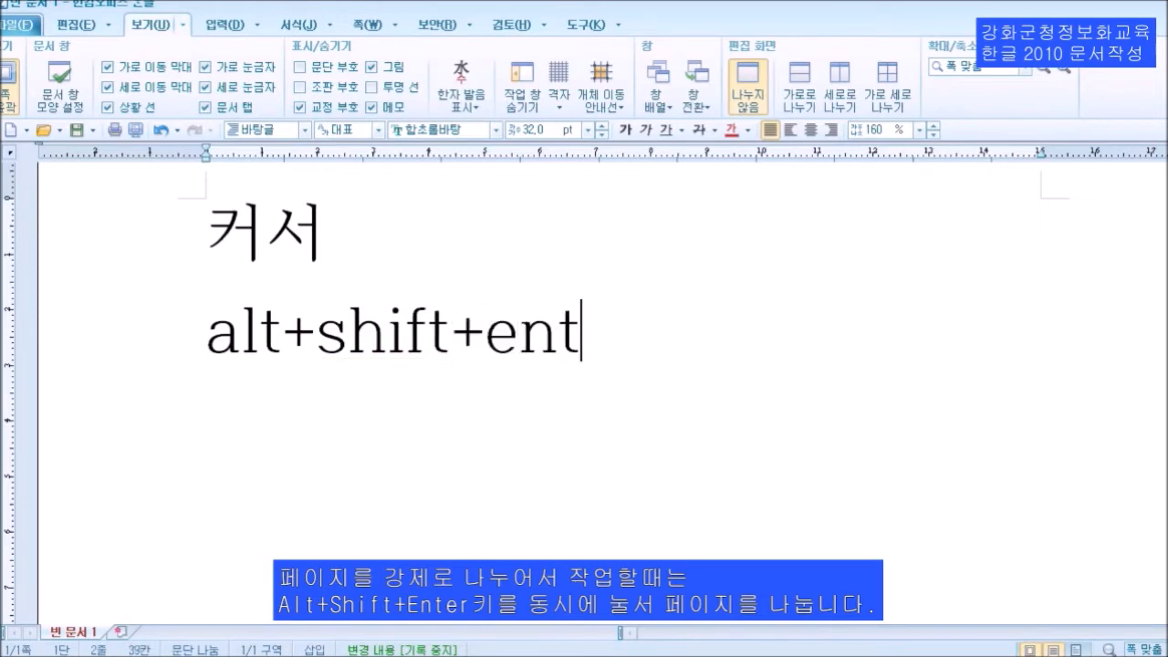
type("er")
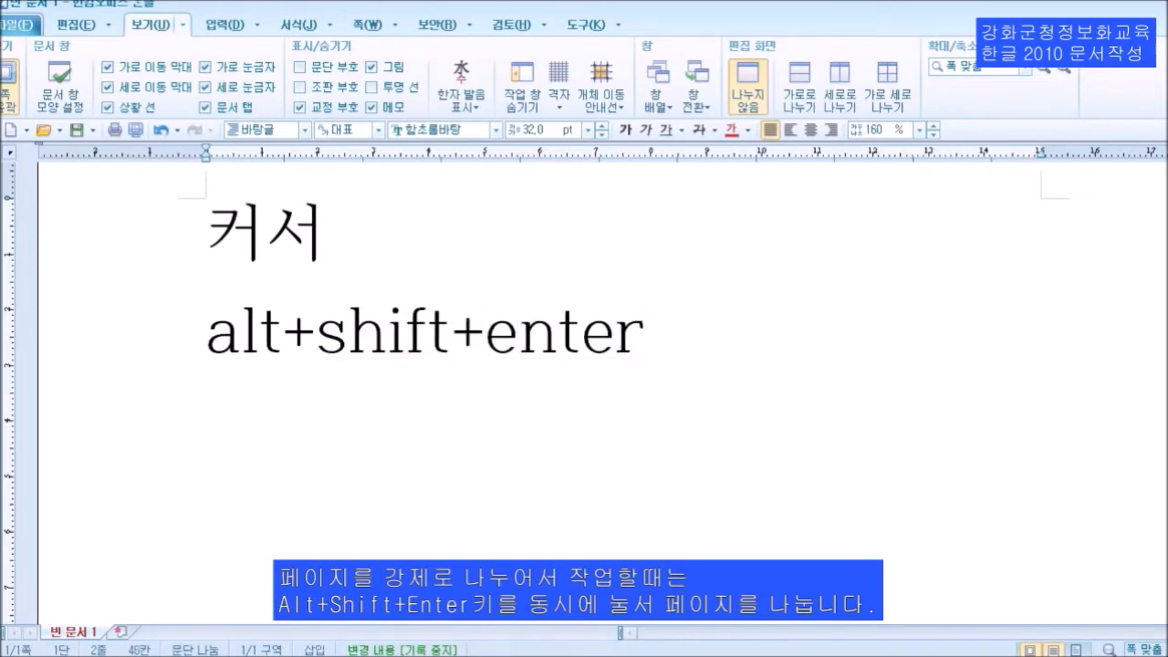
Insert two forced page divisions in a row after the end of the alt+shift+enter line.
left_click_drag(207, 337, 477, 337)
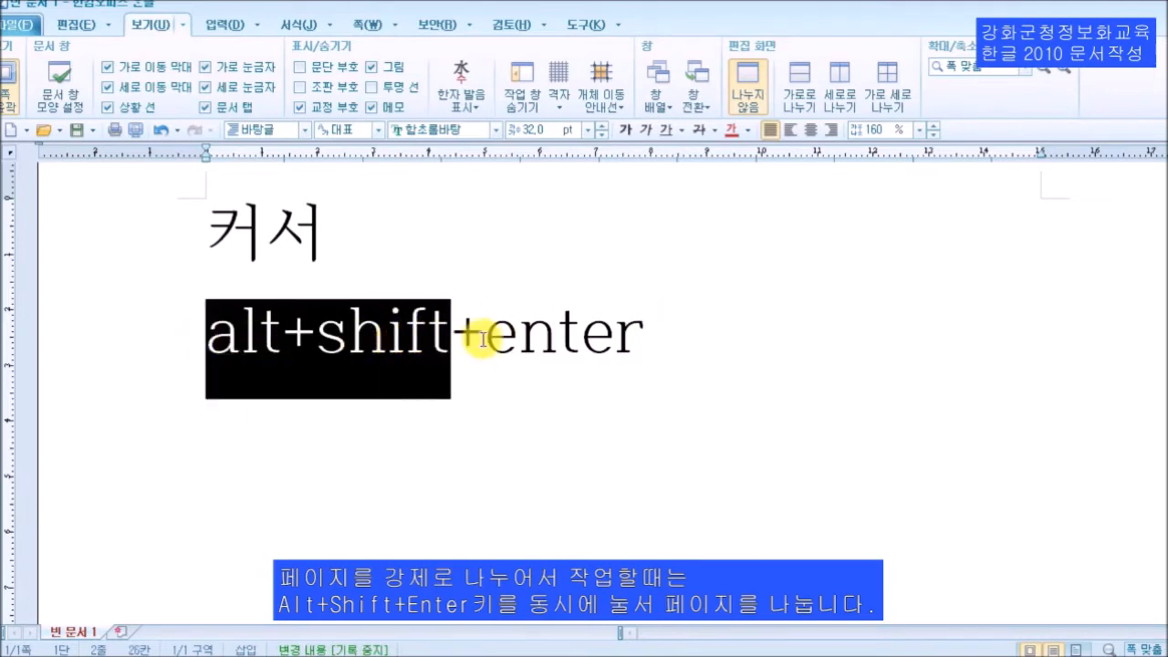
left_click(648, 337)
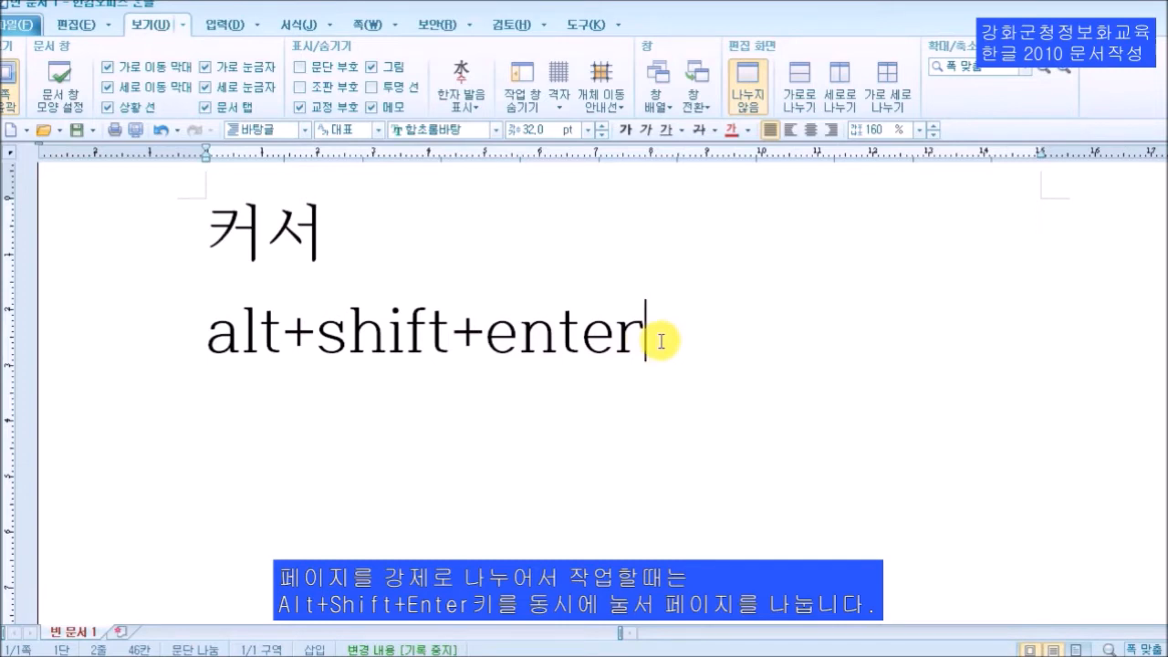
key("alt+shift+Return")
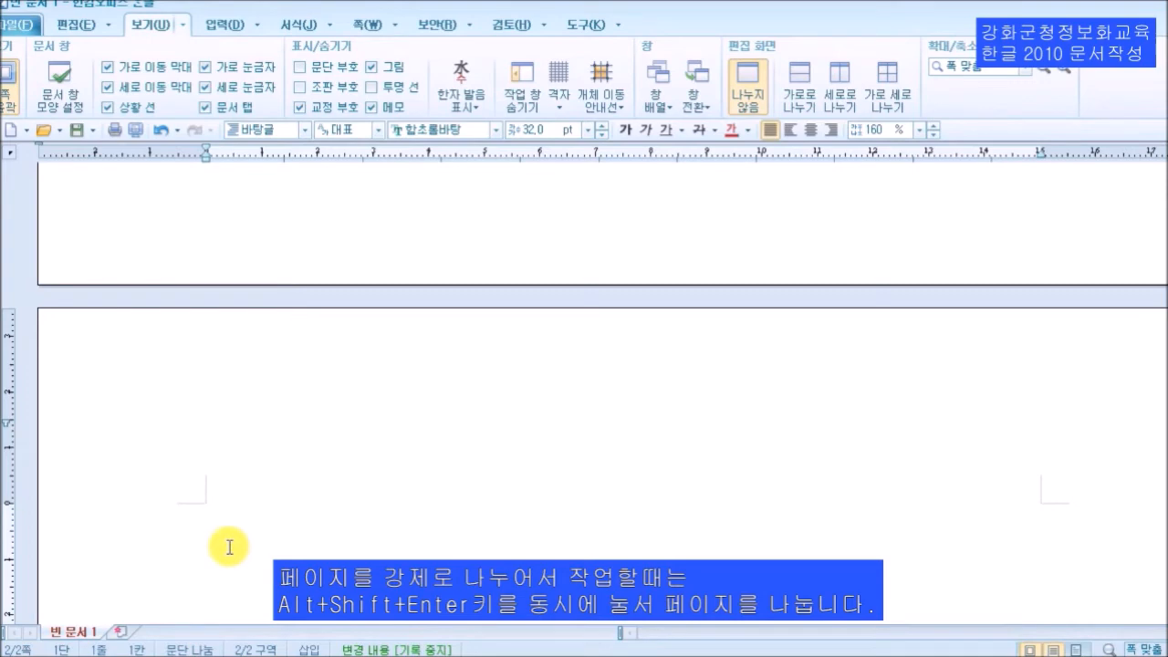
key("alt+shift+Return")
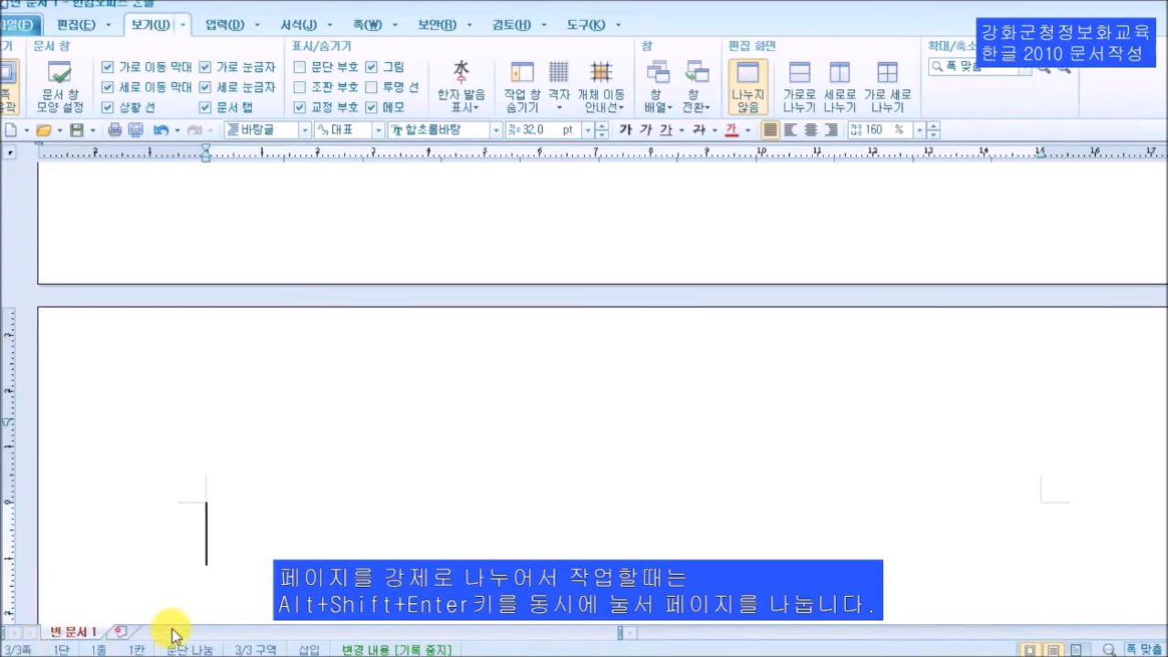
Insert two more forced page divisions on the last page.
key("alt+shift+Return")
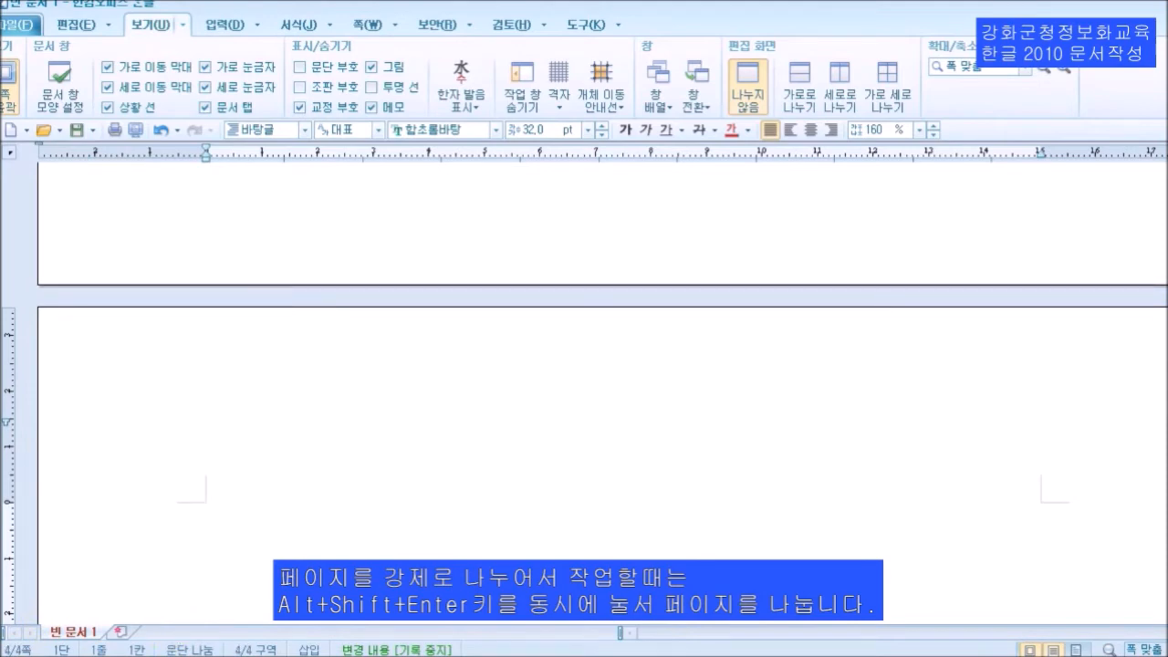
key("alt+shift+Return")
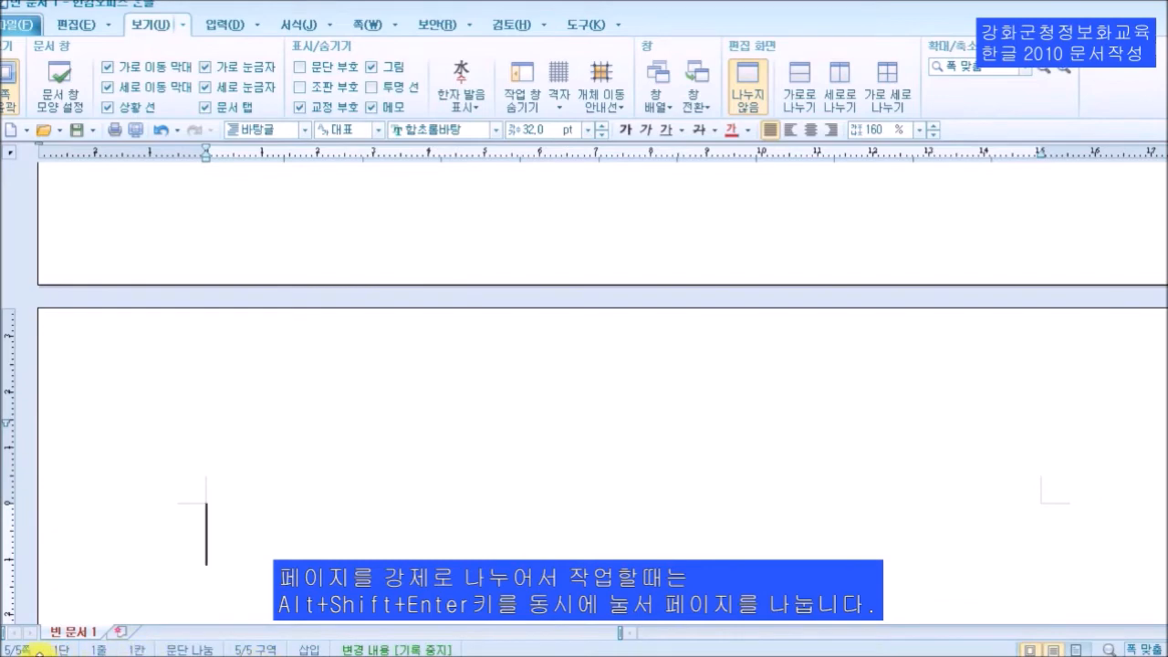
Look through the document from the text page down to the last page to check the forced page divisions.
scroll(205, 541, "up", 3)
scroll(196, 534, "down", 3)
scroll(187, 530, "up", 9)
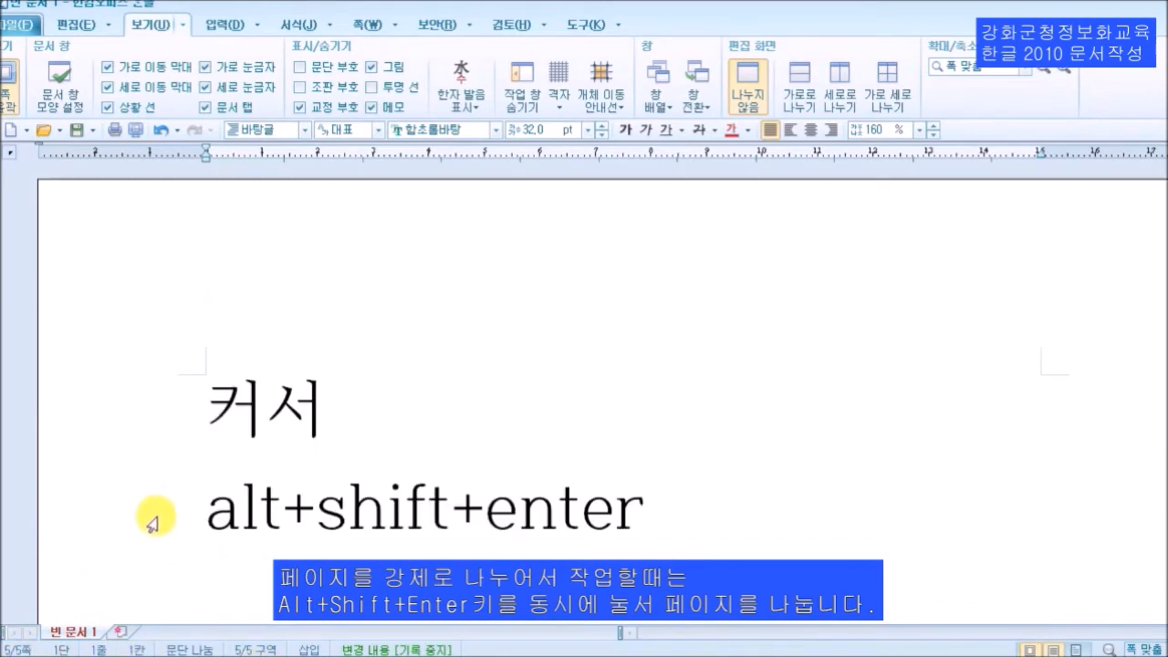
left_click(320, 475)
scroll(360, 468, "down", 8)
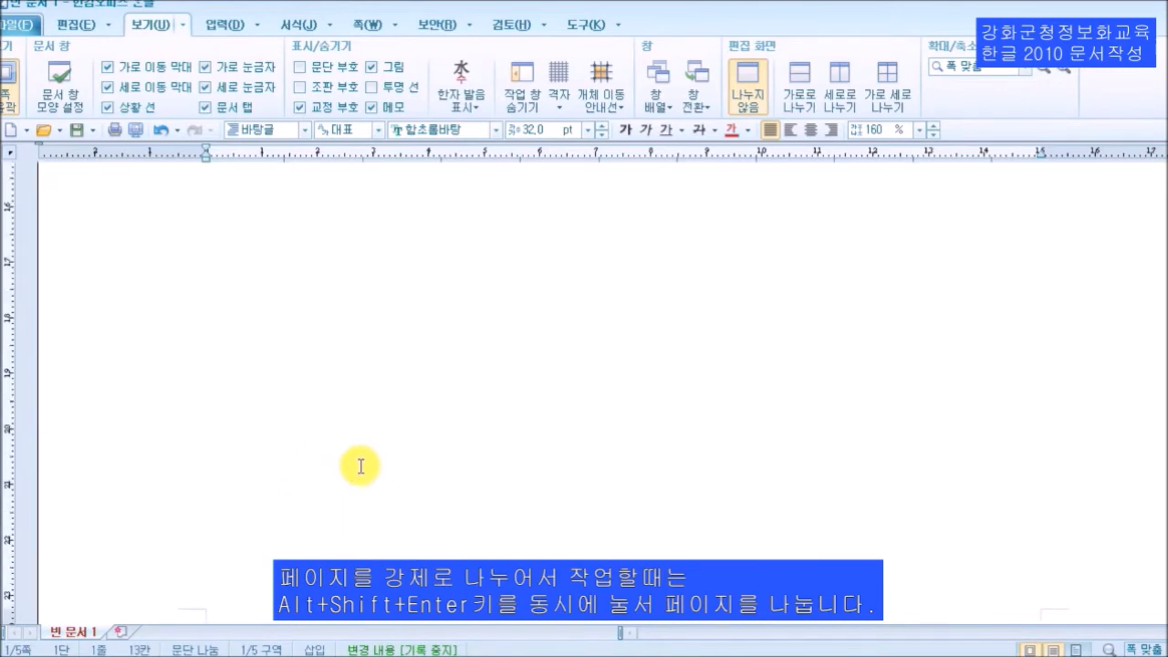
left_click(363, 457)
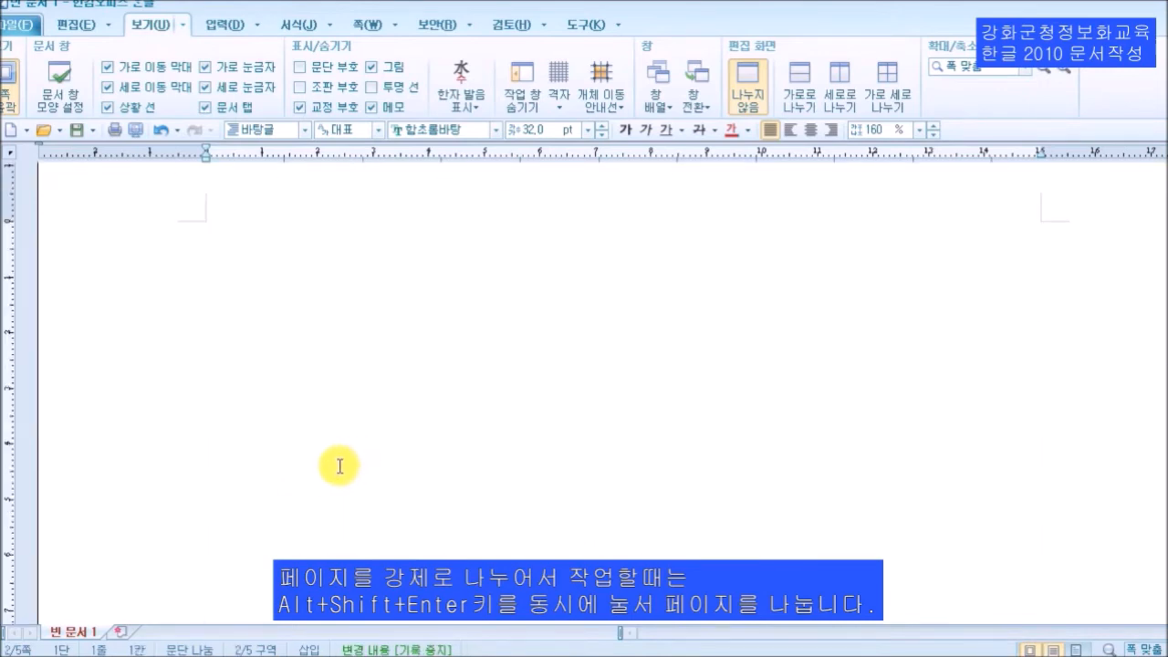
scroll(338, 468, "down", 15)
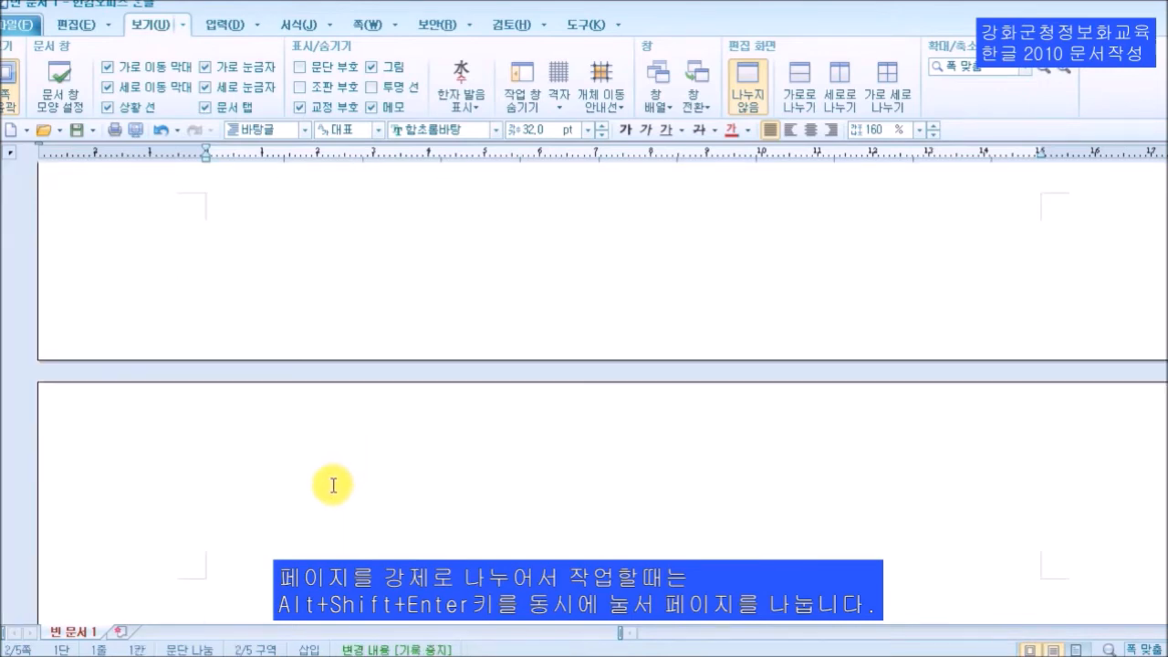
scroll(334, 495, "down", 10)
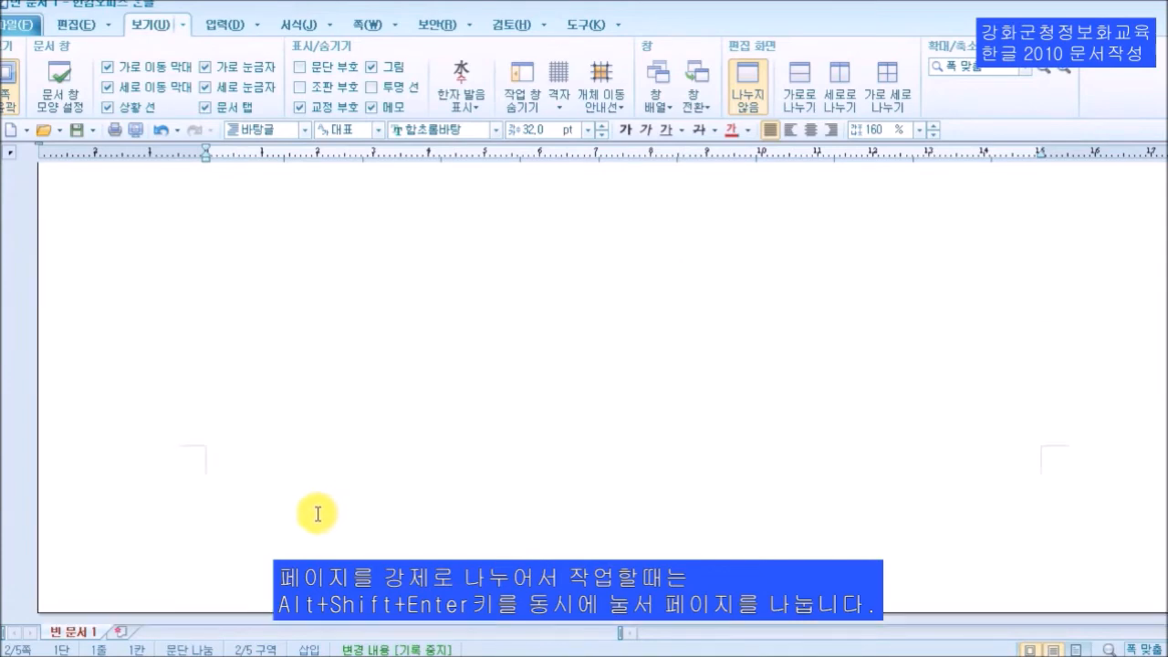
scroll(304, 410, "down", 8)
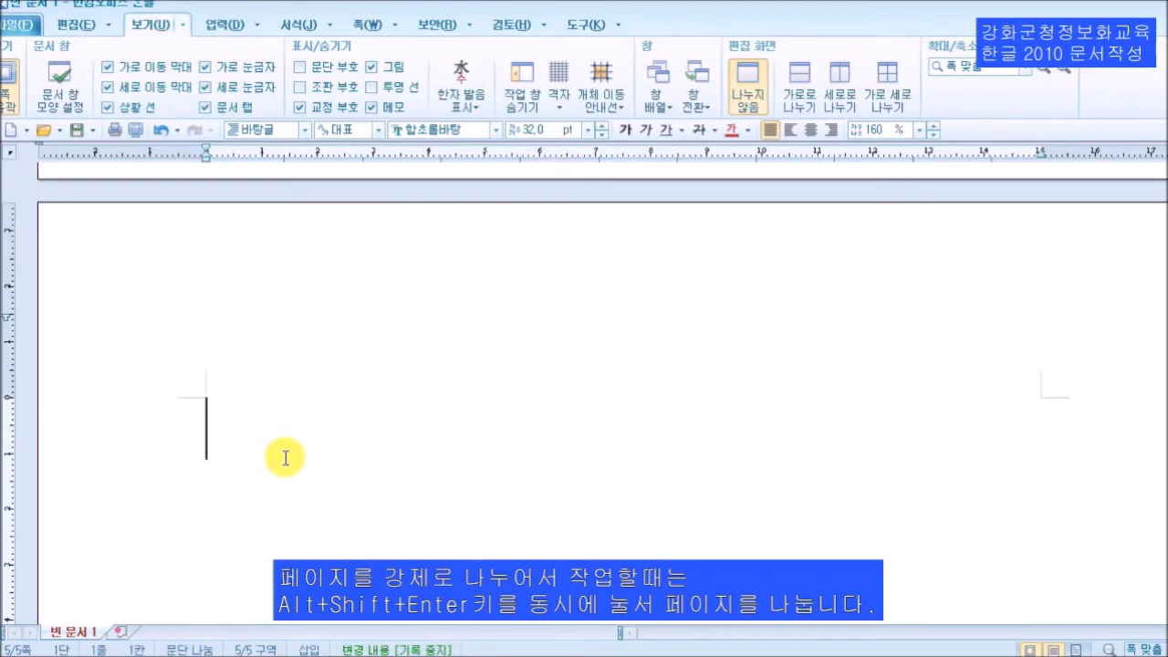
Remove the forced page divisions, working backwards to the end of the alt+shift+enter line.
key("BackSpace")
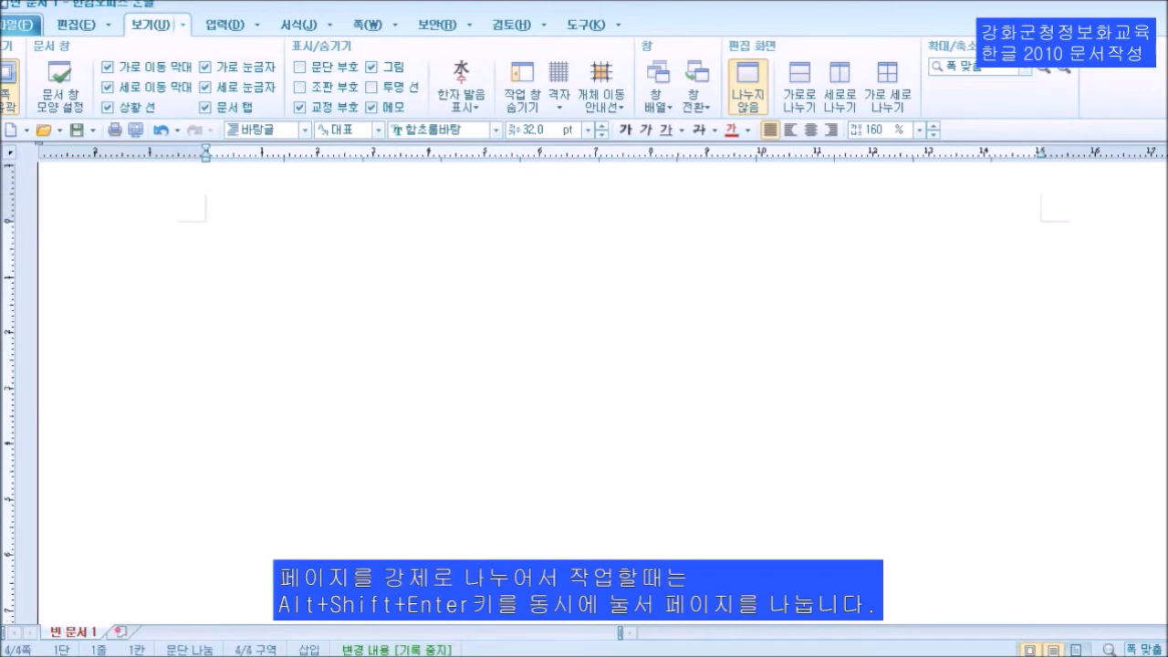
key("BackSpace")
key("BackSpace")
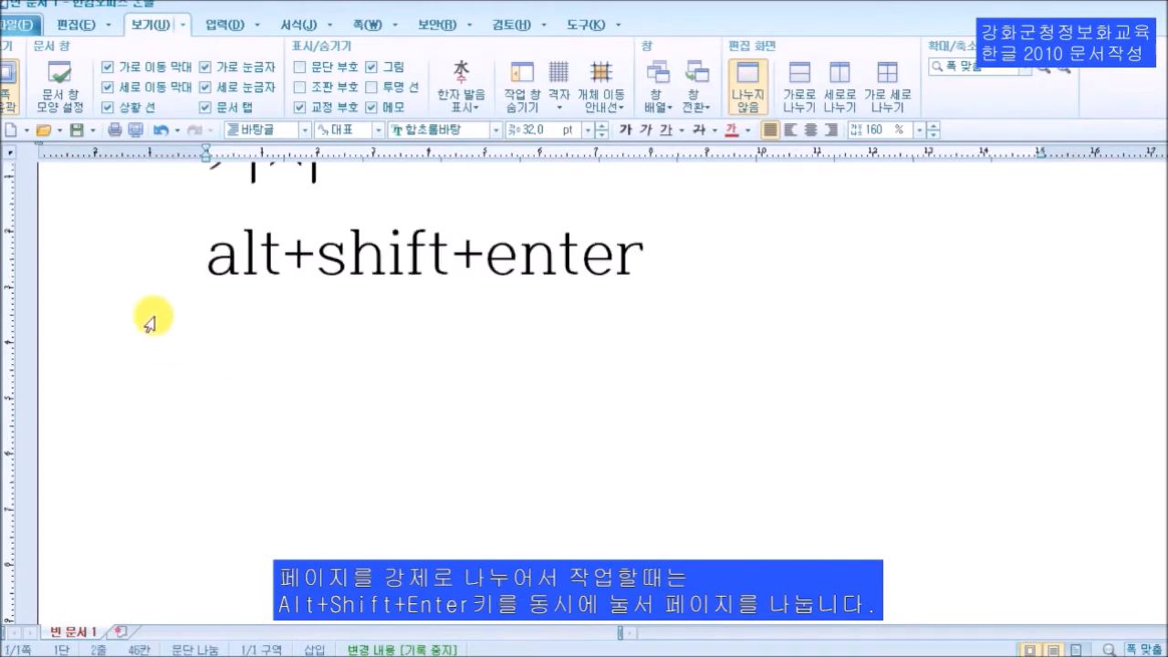
Insert the word 페이지나누기 directly in front of alt+shift+enter on the second line.
left_click(208, 268)
type("vp")
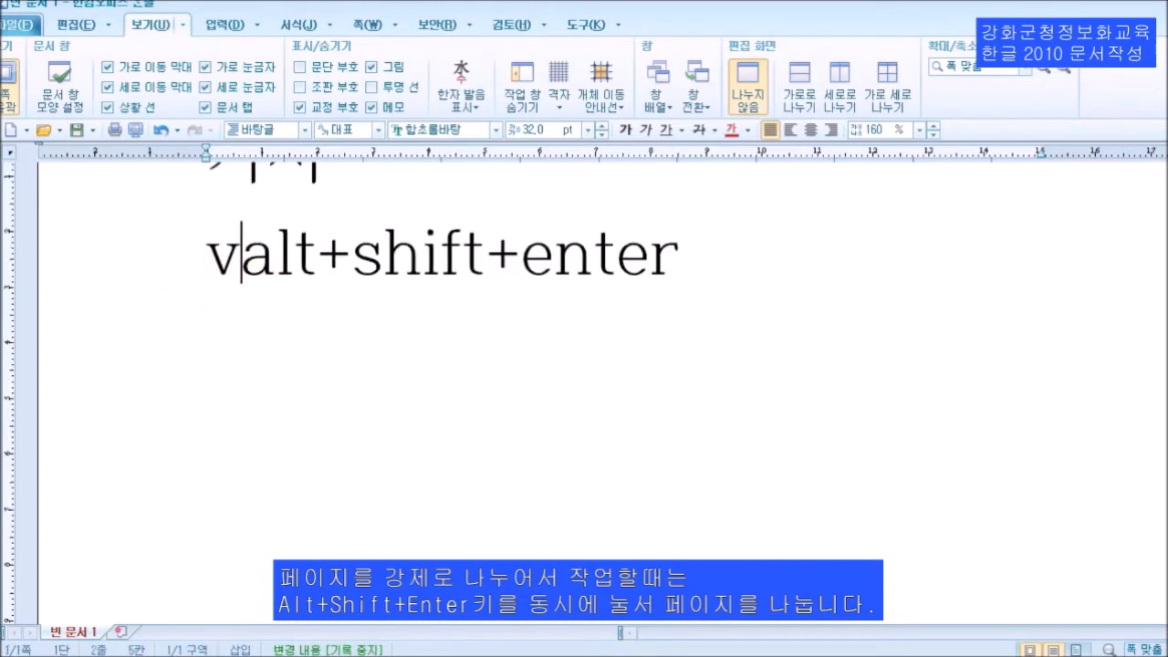
key("BackSpace")
key("BackSpace")
key("Hangul")
type("ㅍㅔㅇㅣㅈㅣㄴㅏㄴㅜ")
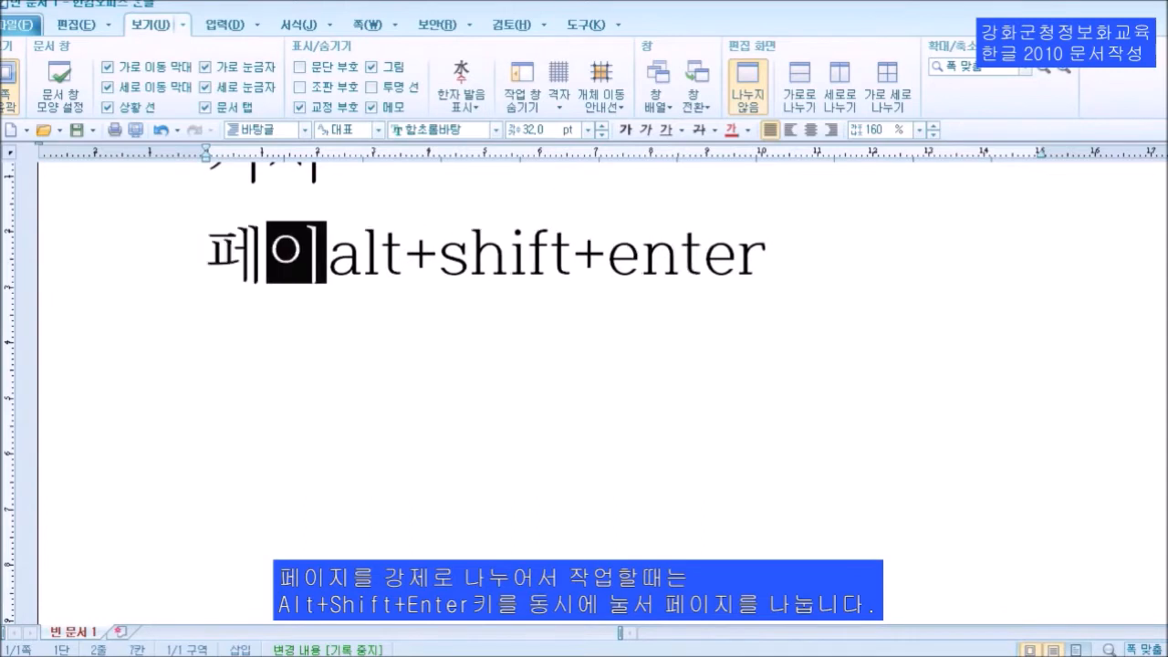
type("ㄱㅣ")
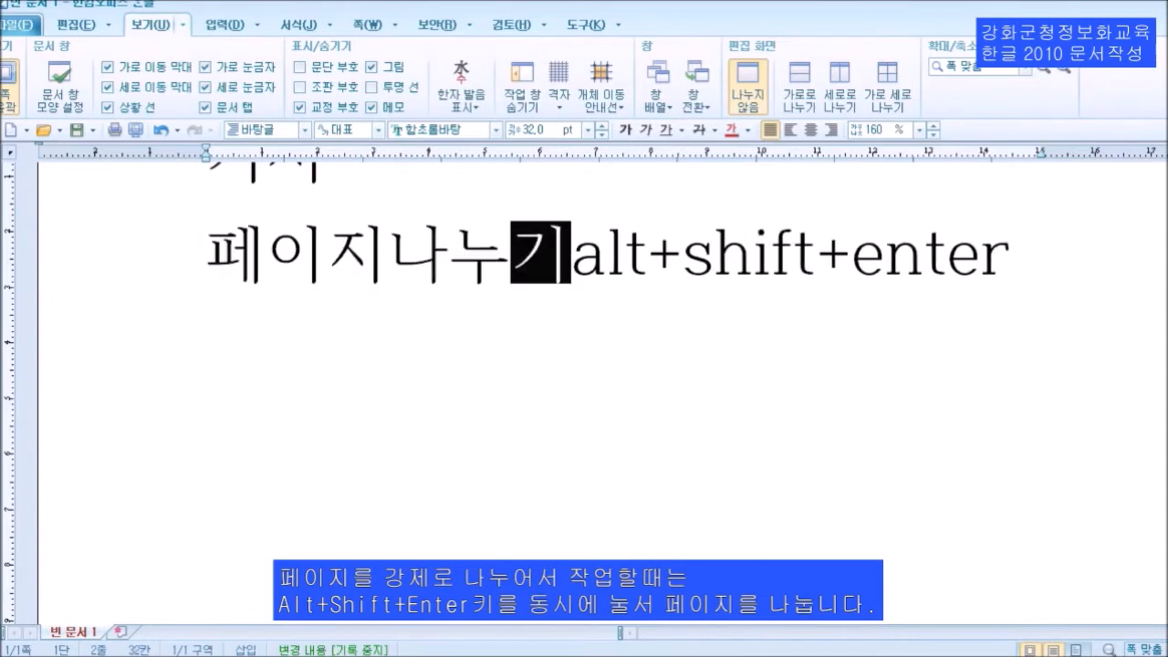
Start a new line after the end of the 페이지나누기alt+shift+enter line.
left_click(1067, 271)
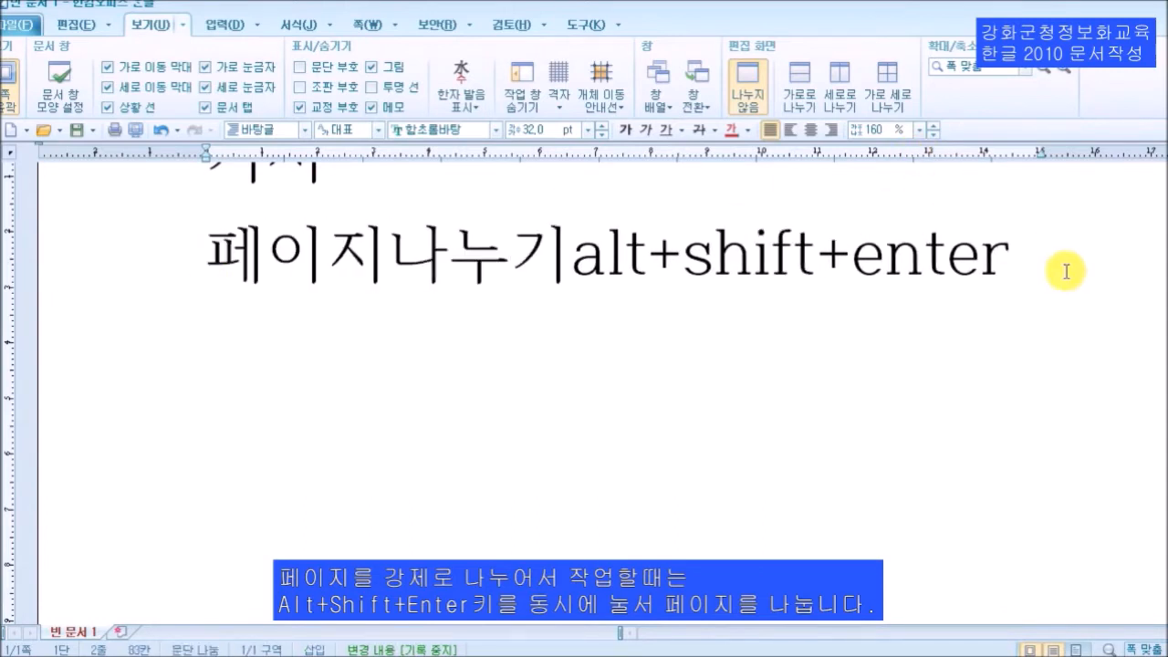
scroll(1066, 271, "up", 3)
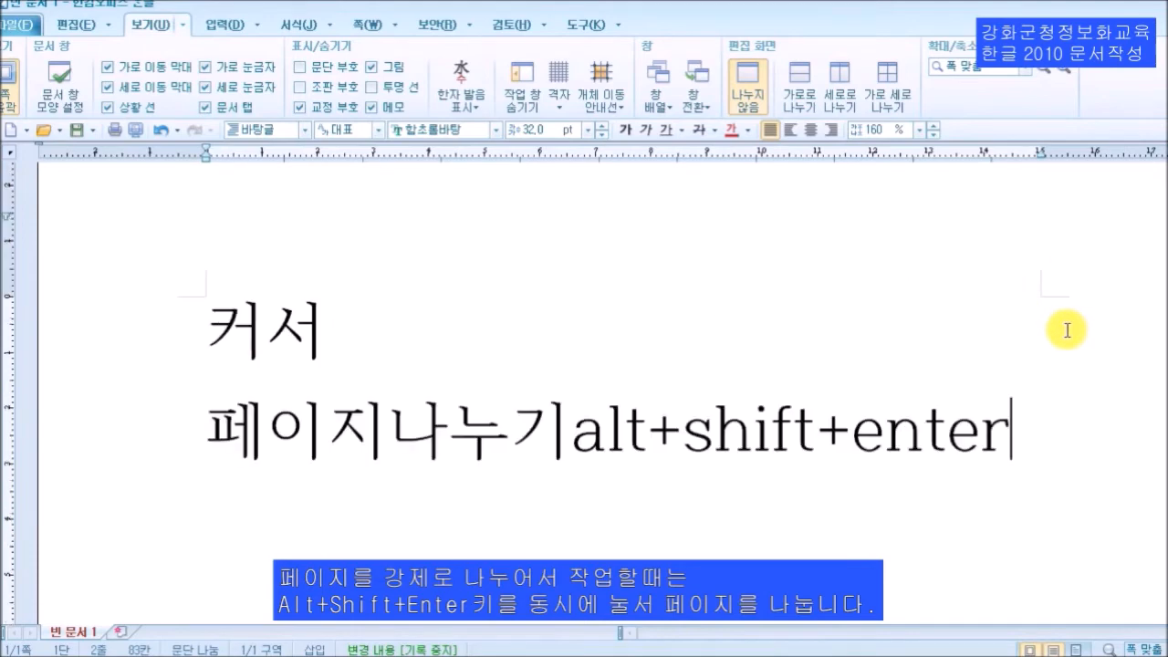
key("Return")
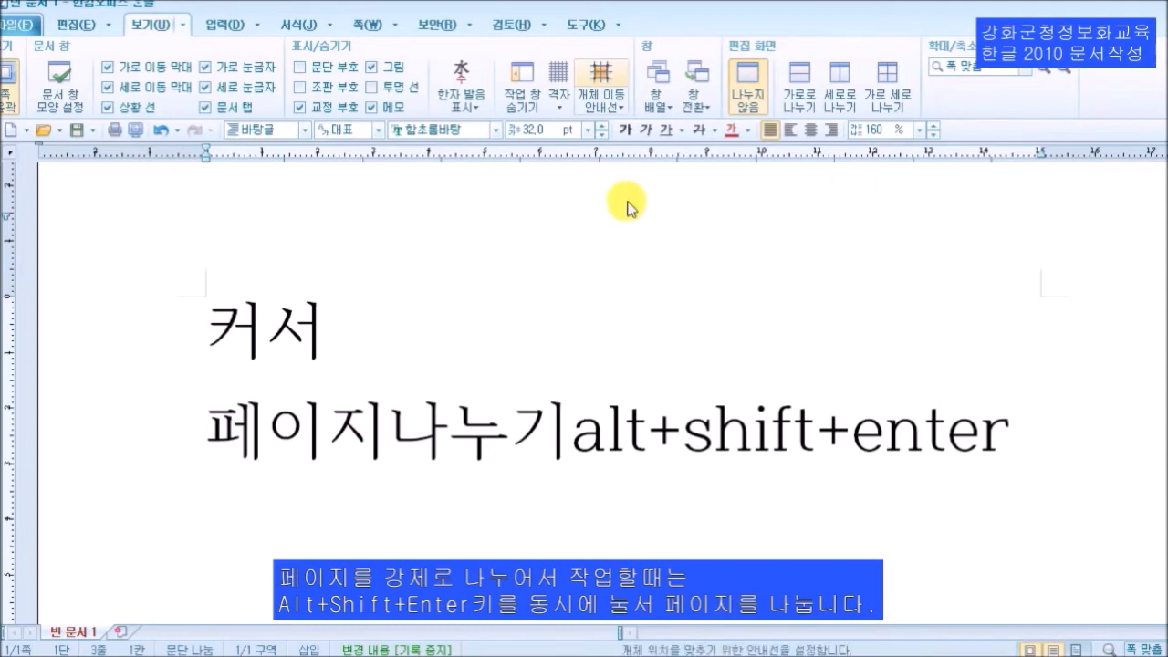
Switch the typing mode on the status line back and forth between 삽입 and 수정, ending in 삽입.
scroll(456, 429, "down", 3)
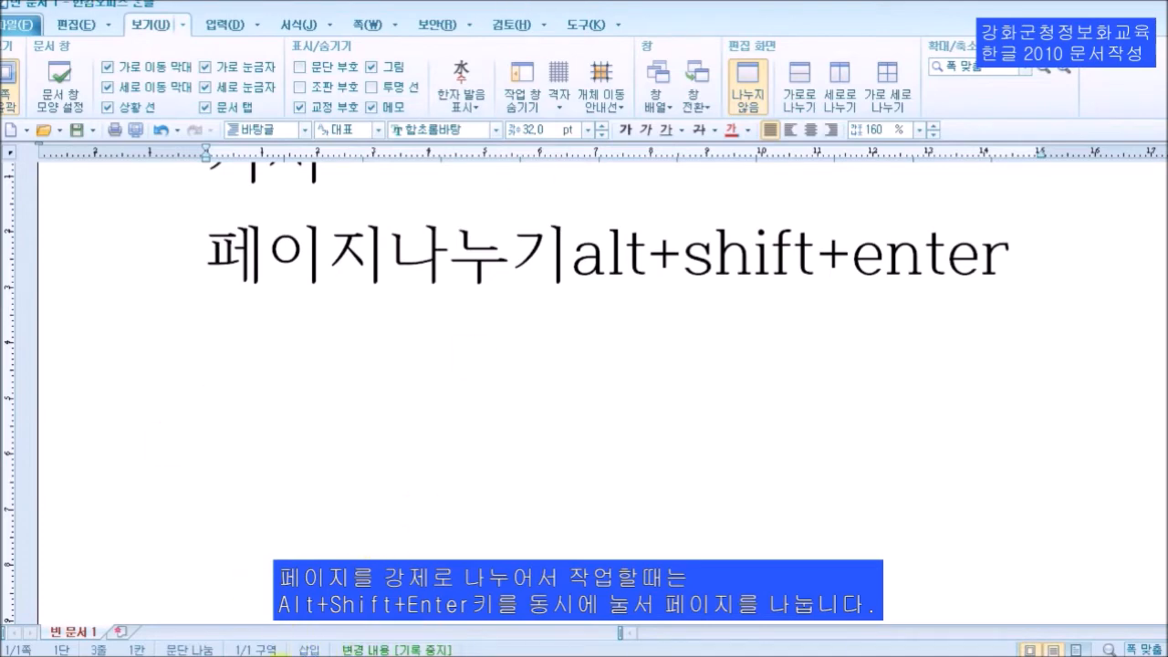
left_click(311, 650)
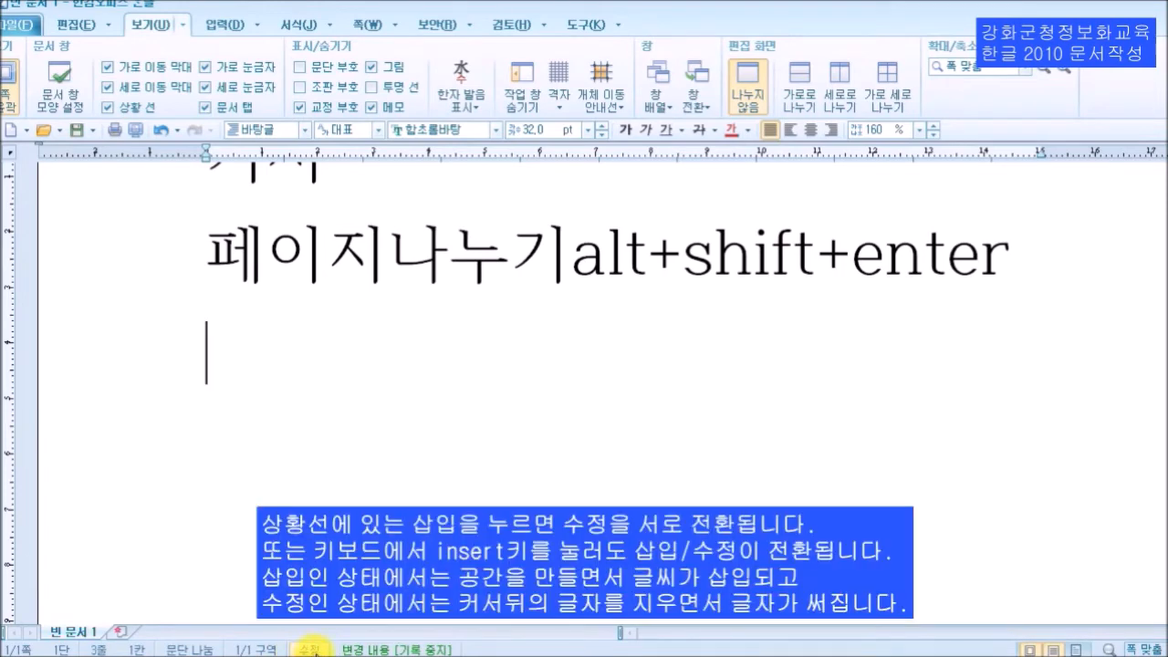
left_click(311, 650)
left_click(311, 650)
left_click(311, 650)
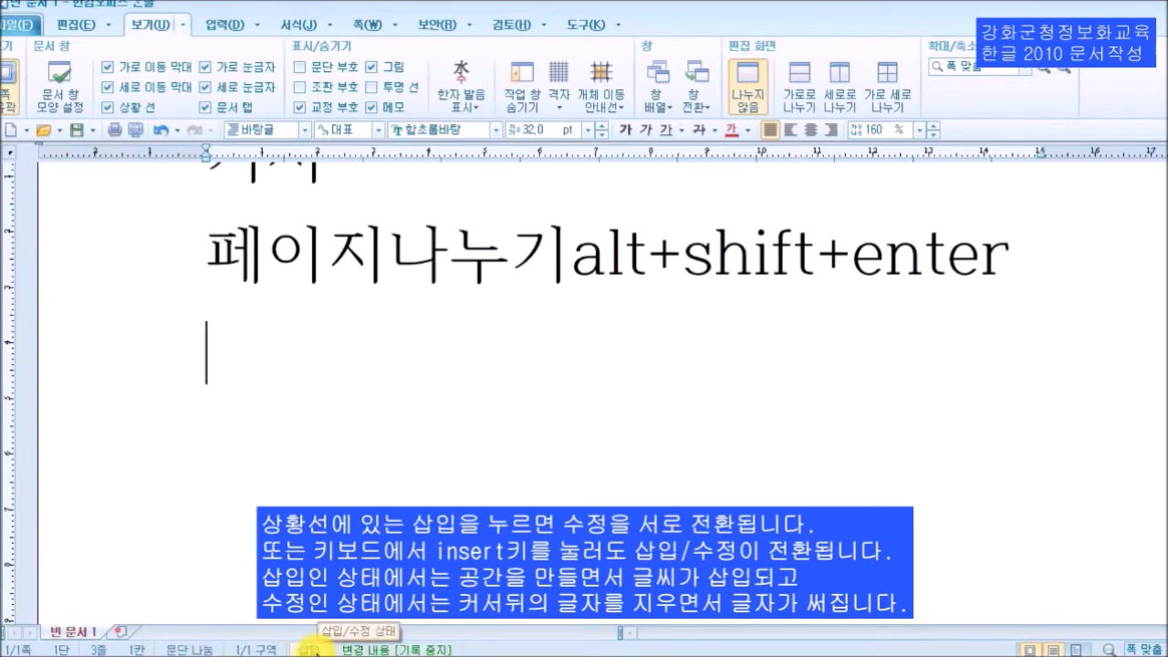
Enter the text "insert" on the line below 페이지나누기alt+shift+enter, correcting the mistyped letters.
type("isn")
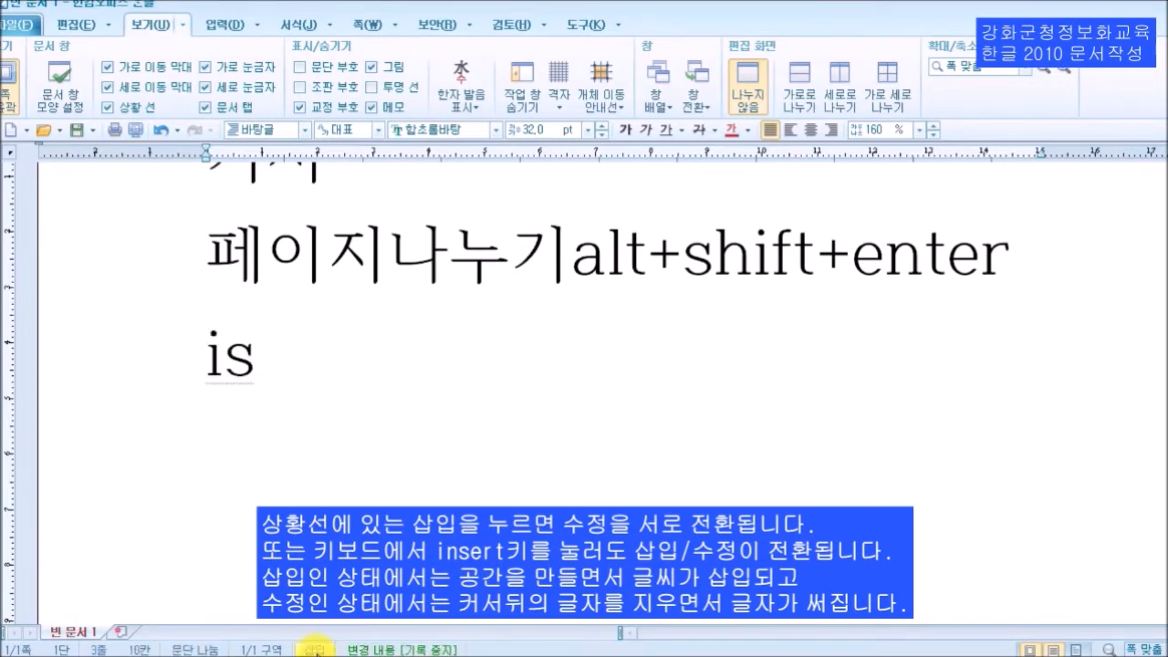
key("BackSpace")
key("BackSpace")
type("m")
key("BackSpace")
type("nsert")
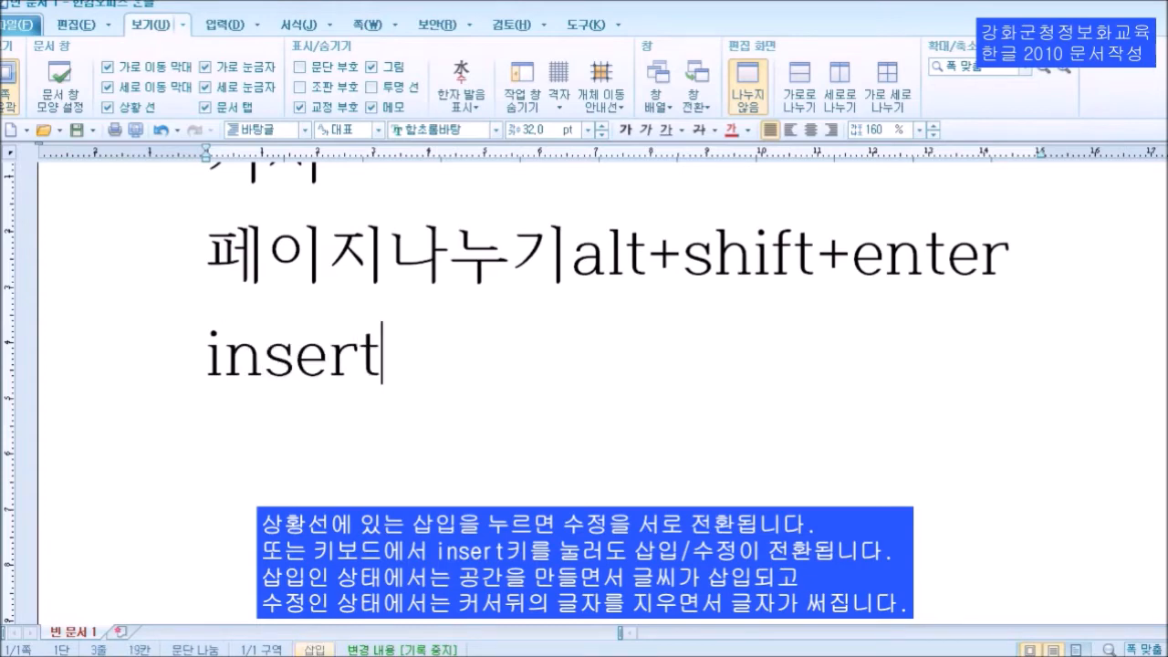
Toggle the typing mode between 삽입 and 수정 several times from the keyboard.
key("Insert")
key("Insert")
key("Insert")
key("Insert")
key("Insert")
key("Insert")
key("Insert")
Enter 강화군청정보화교육 on a new line below the word insert.
key("Return")
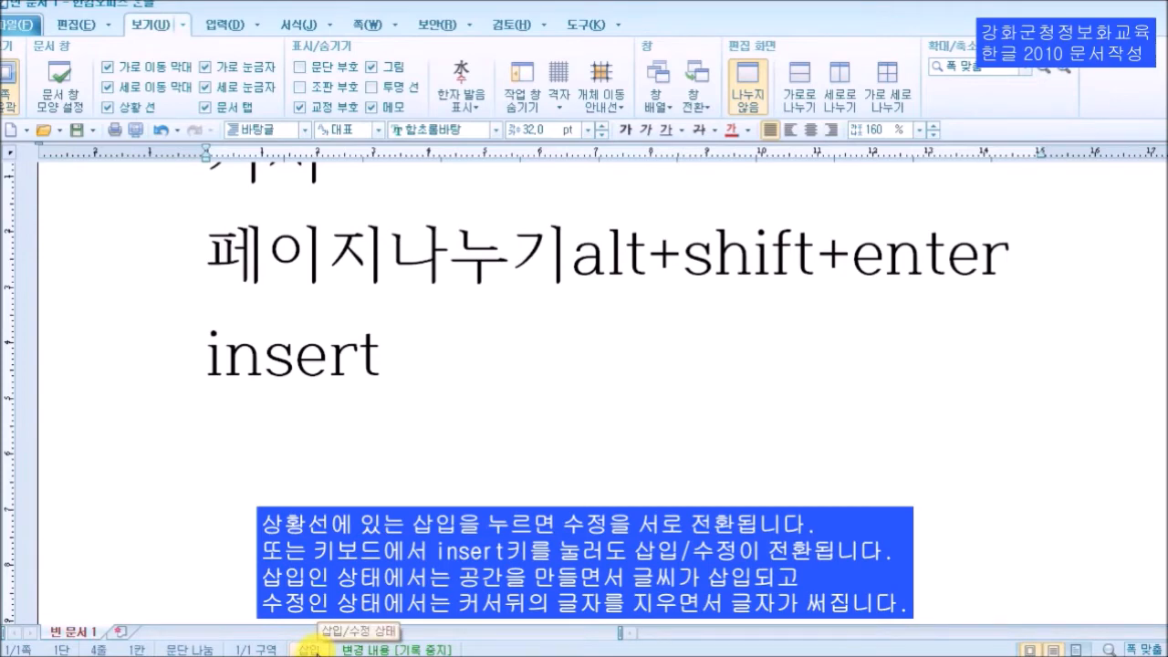
type("rk")
key("BackSpace")
key("BackSpace")
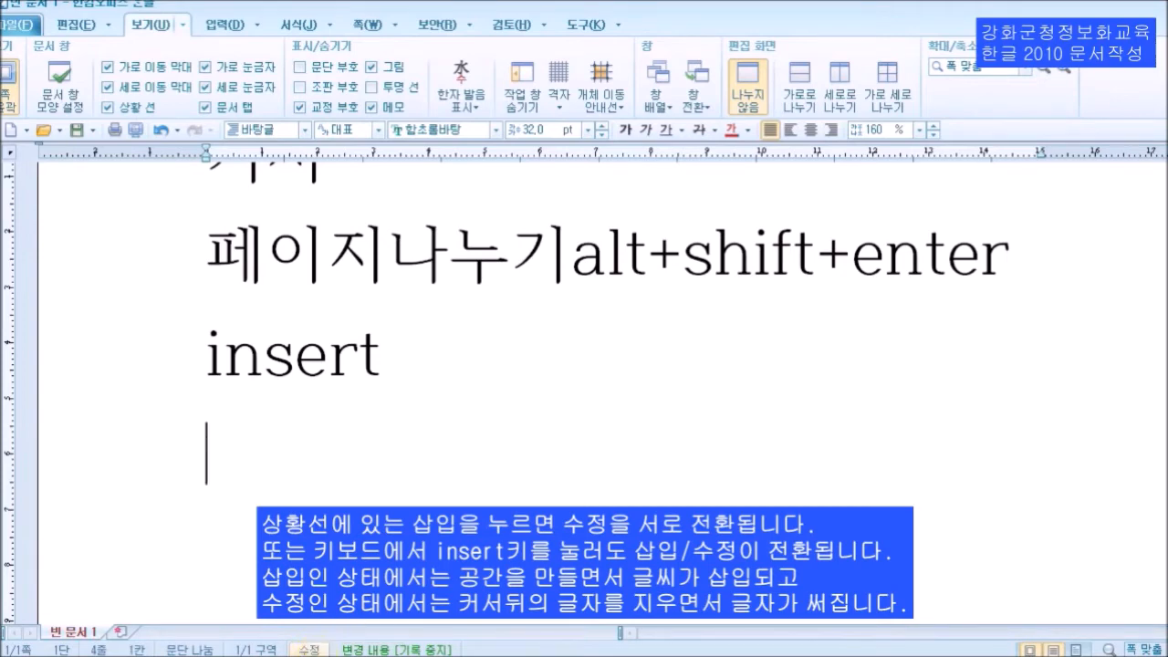
type("강화군청")
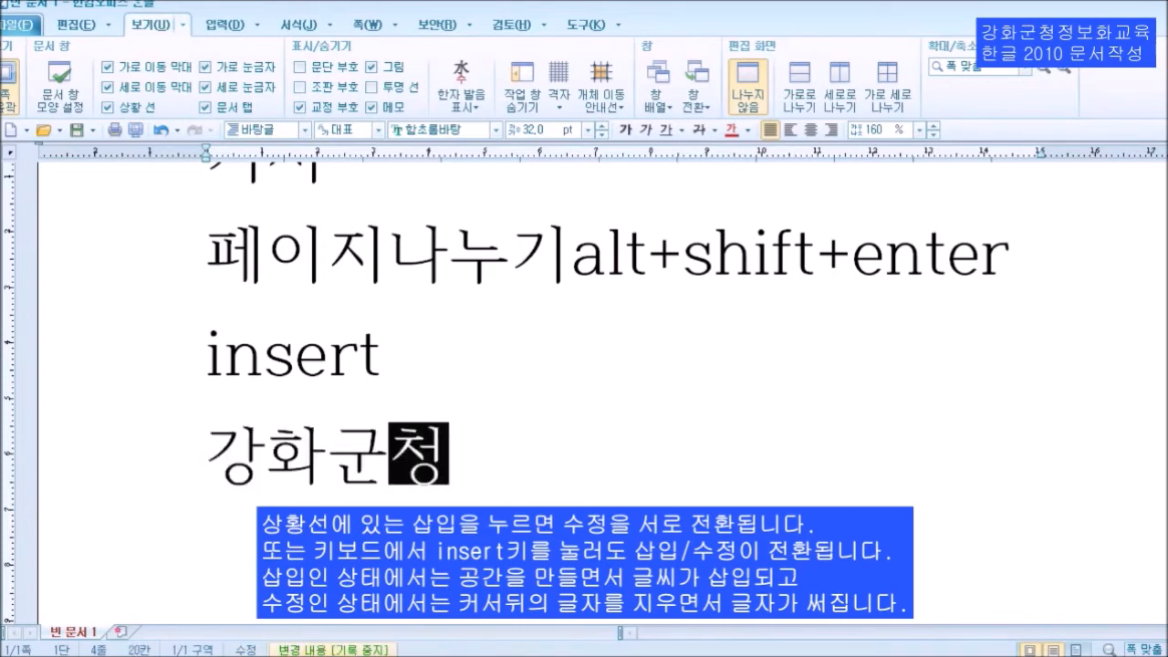
type("정ㅂ보화교육")
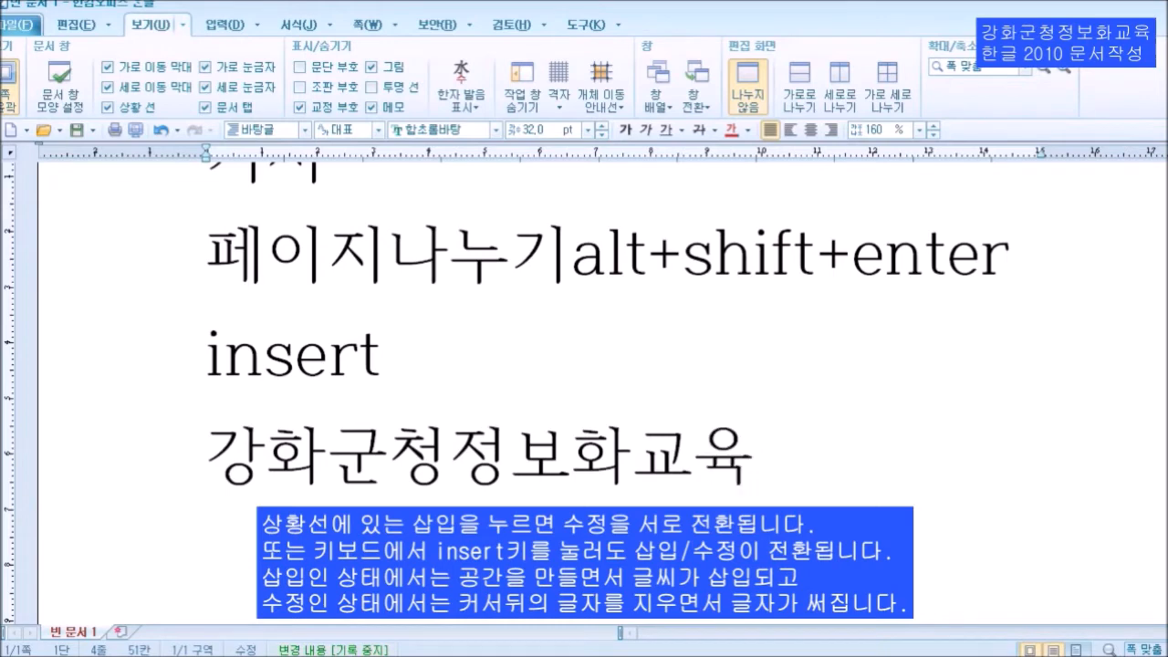
Enter 강화군청정보화교육 a second time on the following line.
key("Return")
type("강")
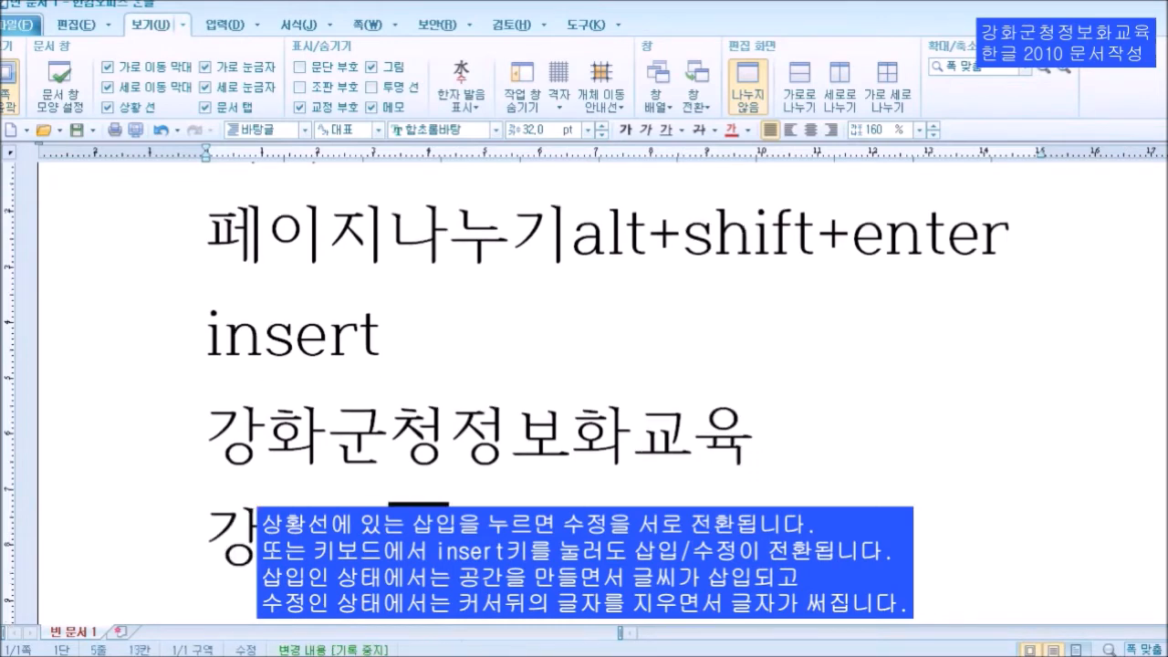
type("화군청정보화교육")
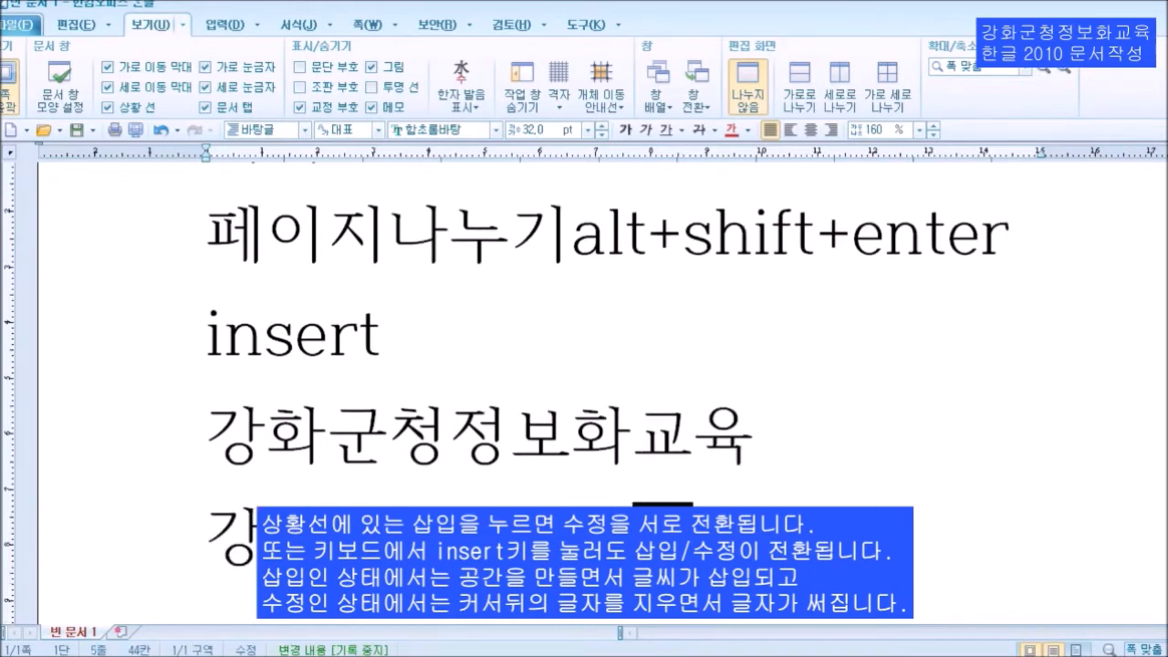
key("Left")
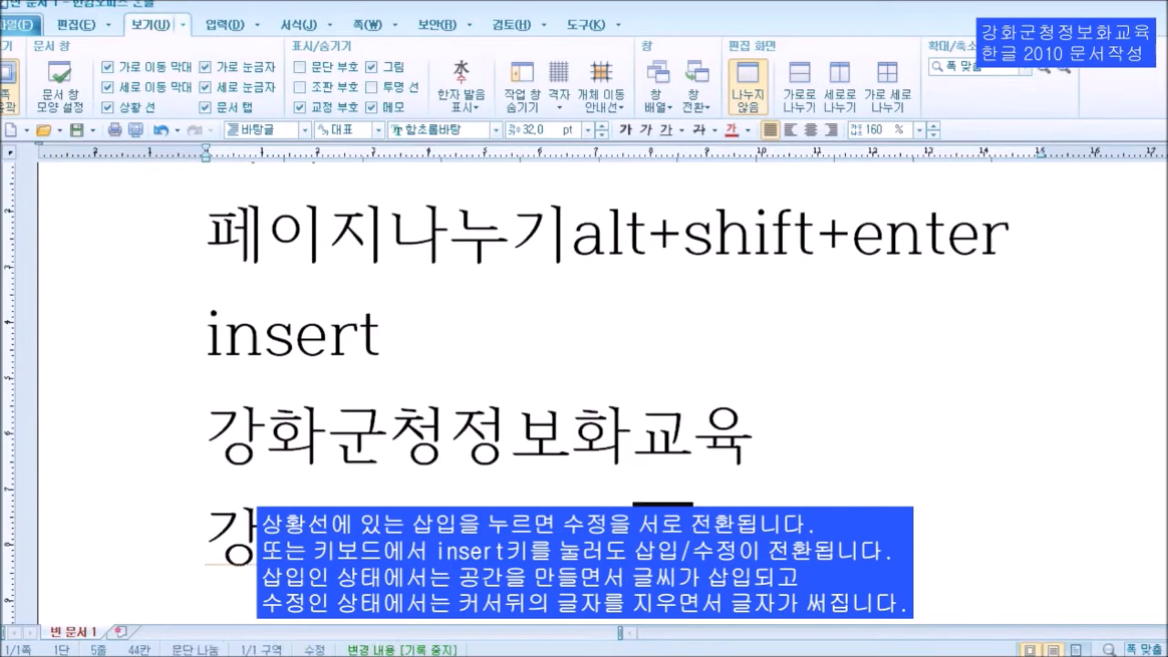
key("Right")
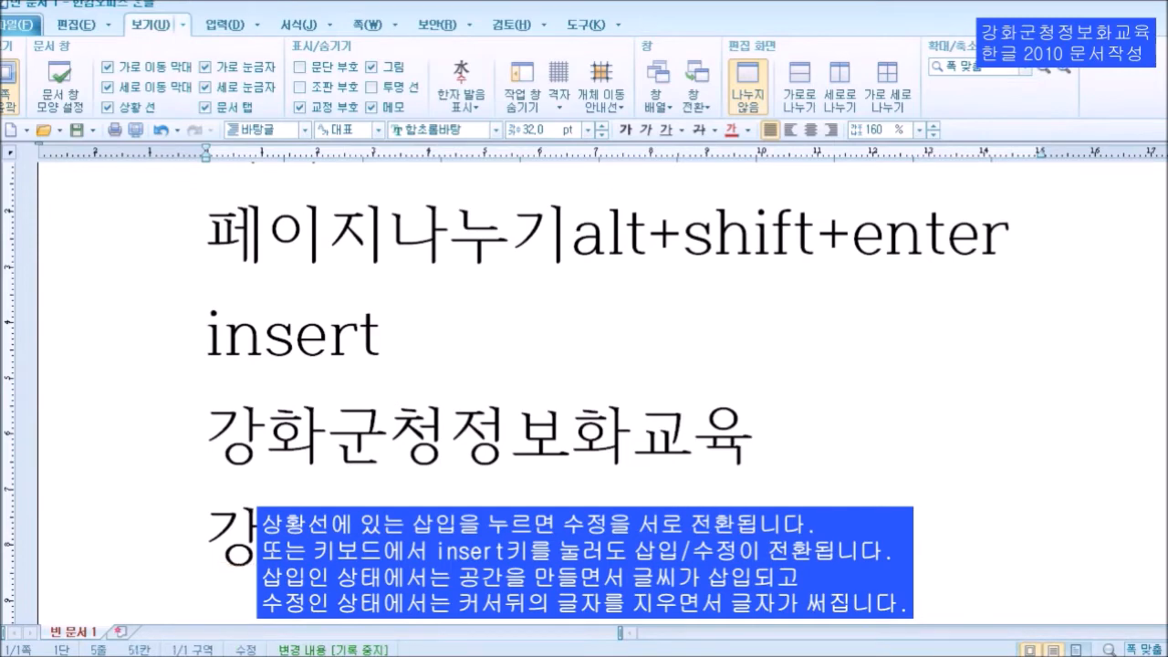
In 삽입 mode, add 군민 between 강화군청 and 정보화교육 in the upper copy.
left_click(450, 425)
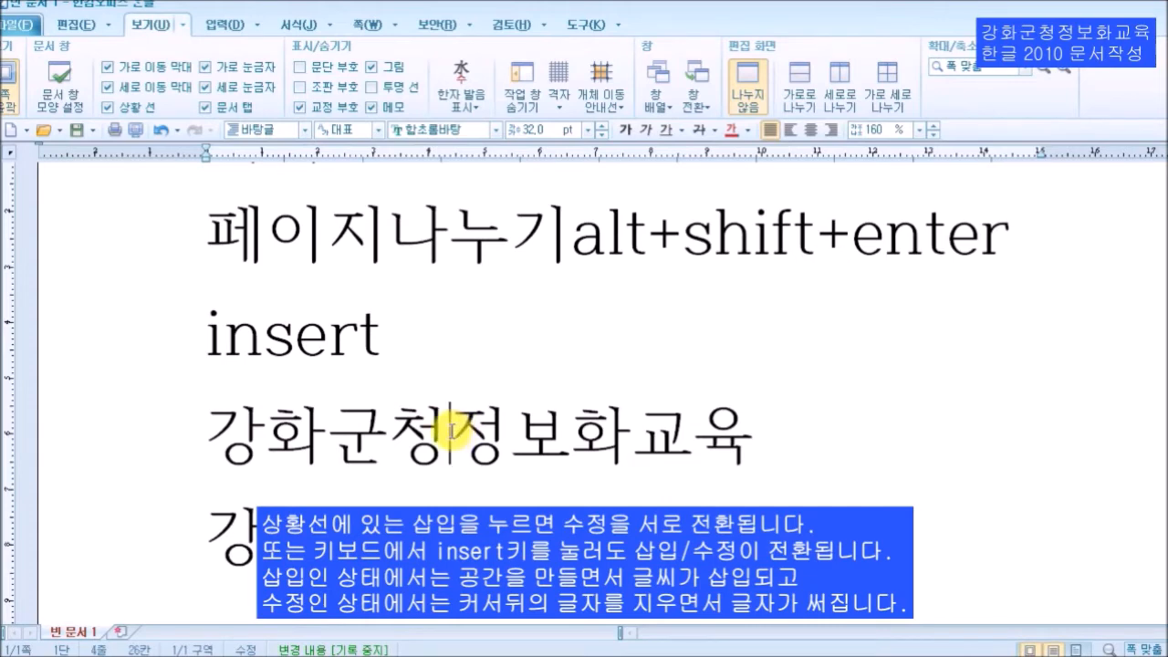
left_click(252, 646)
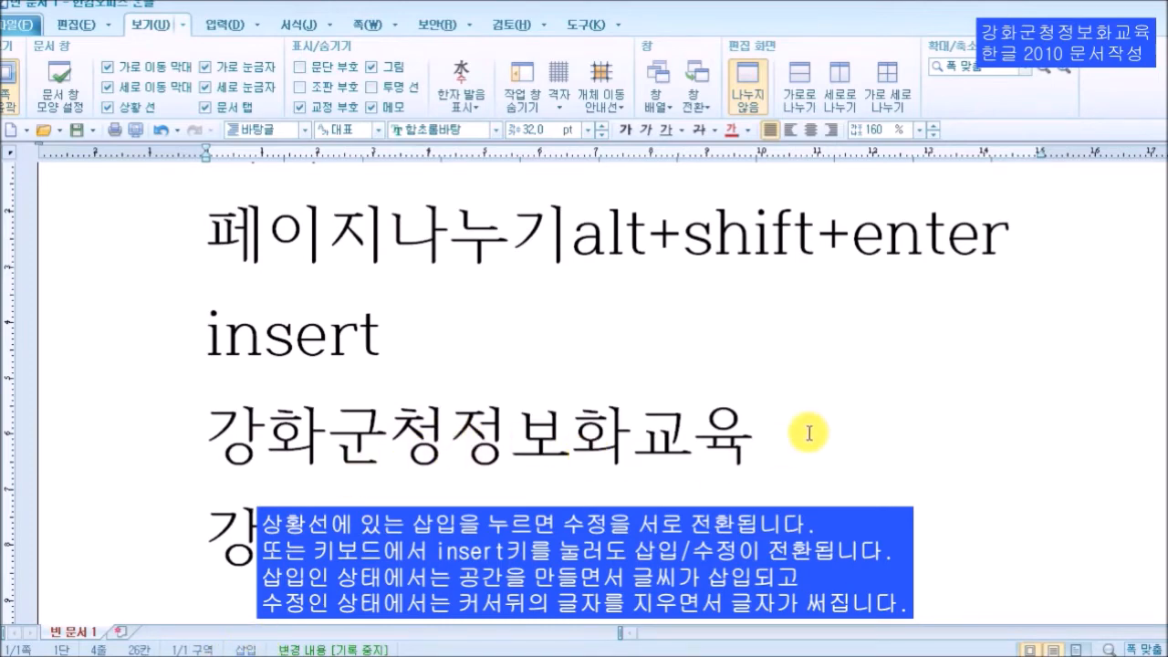
type("군민")
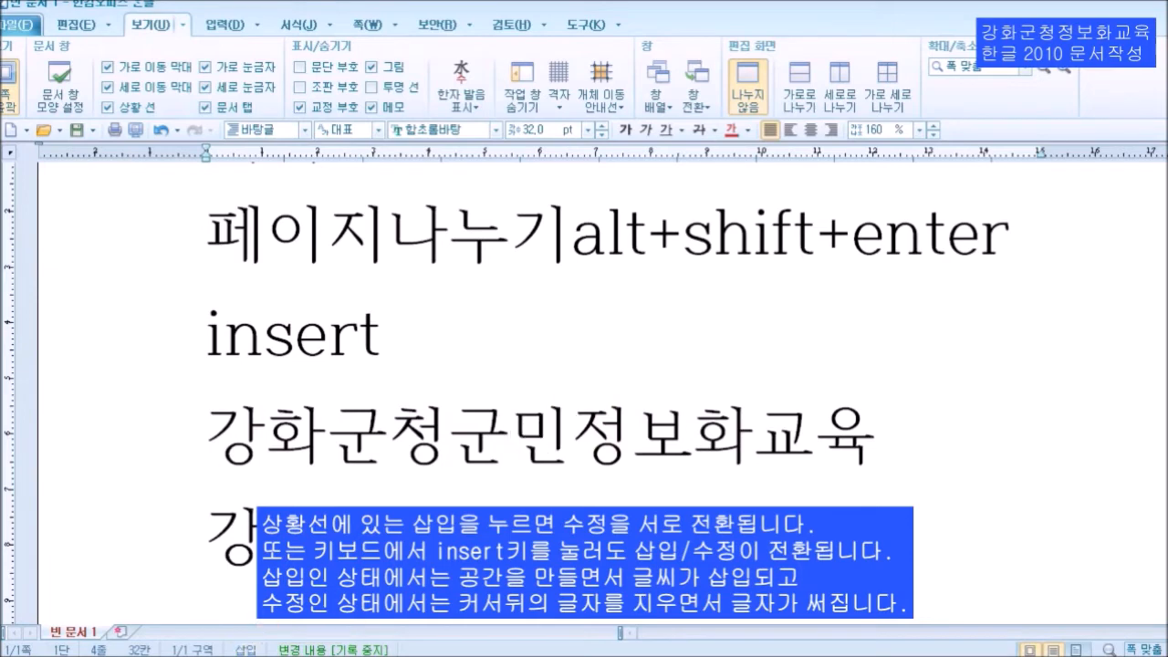
In 수정 mode, overwrite the characters that follow 강화군청 in the lower copy.
left_click(449, 497)
left_click(262, 649)
key("Right")
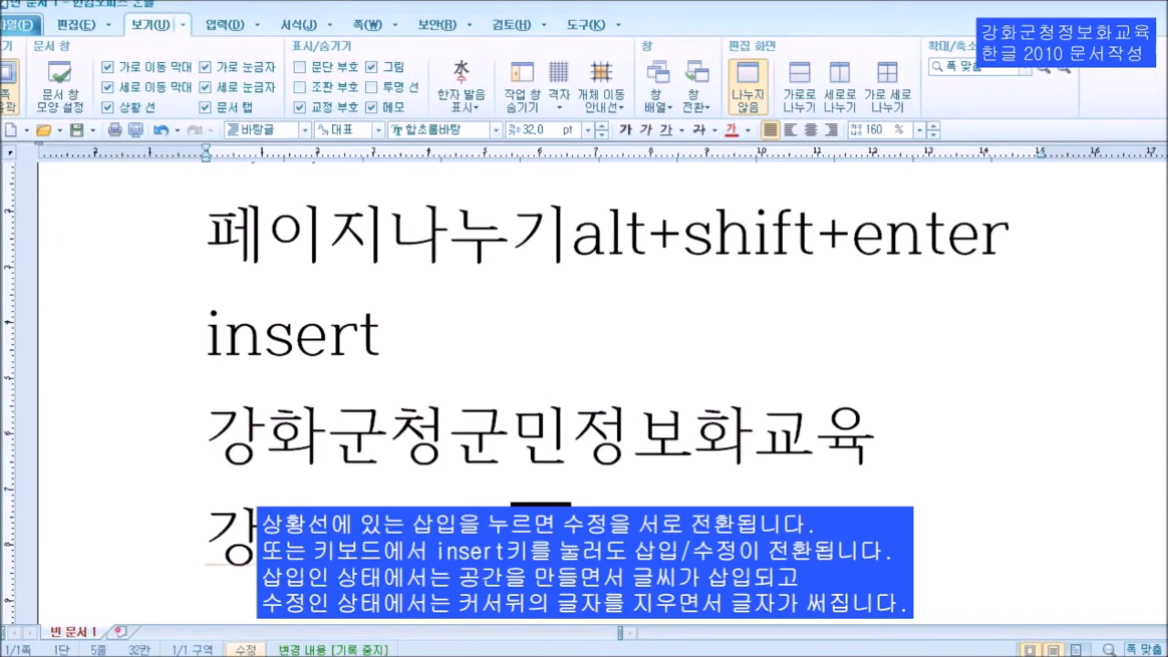
Compare the two copies of the text and highlight the word 군민 in the upper one.
left_click(470, 432)
left_click(563, 426)
left_click(570, 537)
left_click(552, 436)
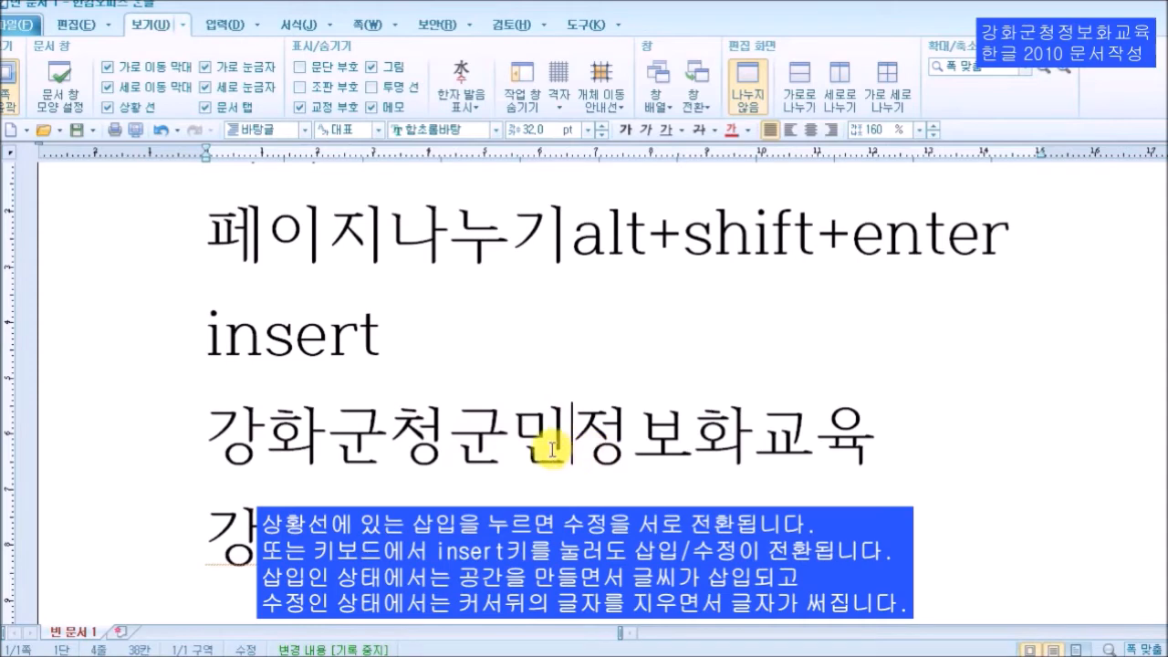
left_click(471, 438)
left_click_drag(471, 438, 592, 425)
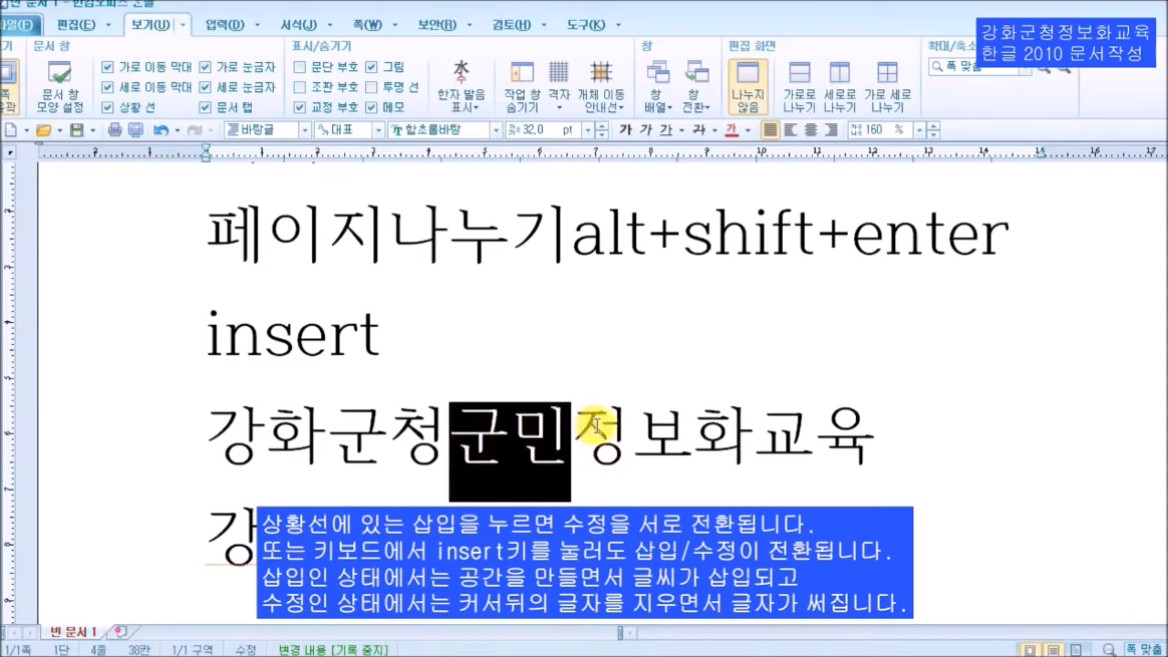
Highlight 군민 in the upper copy again and compare it with the text after 강화군청 in the lower copy.
left_click(596, 426)
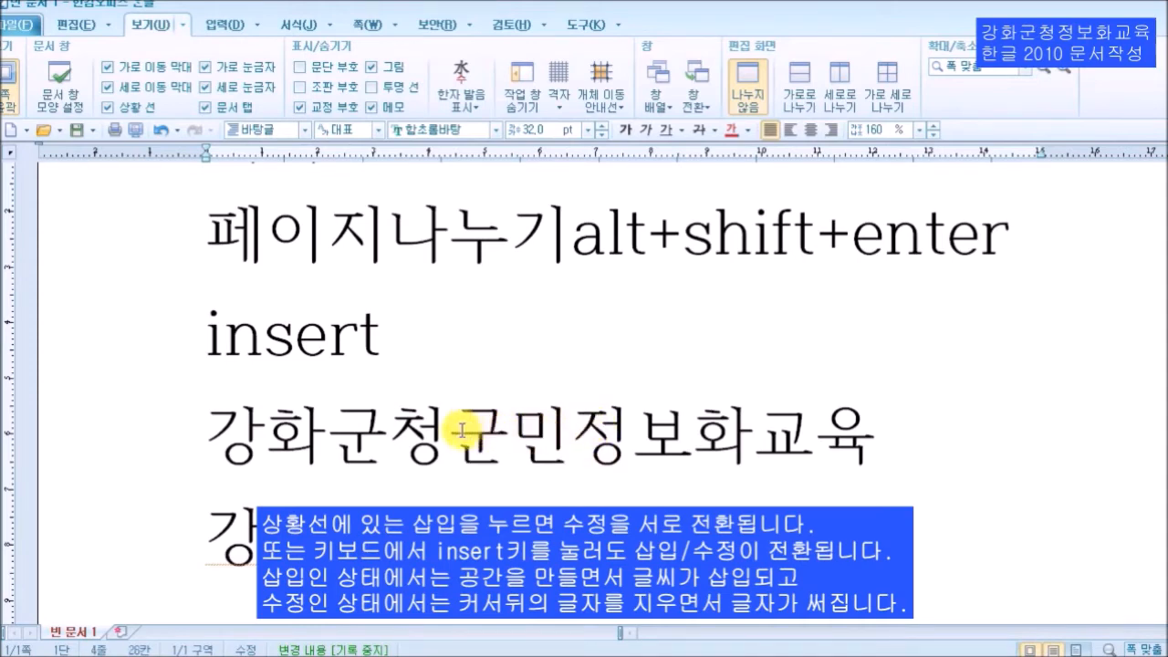
left_click_drag(463, 431, 569, 429)
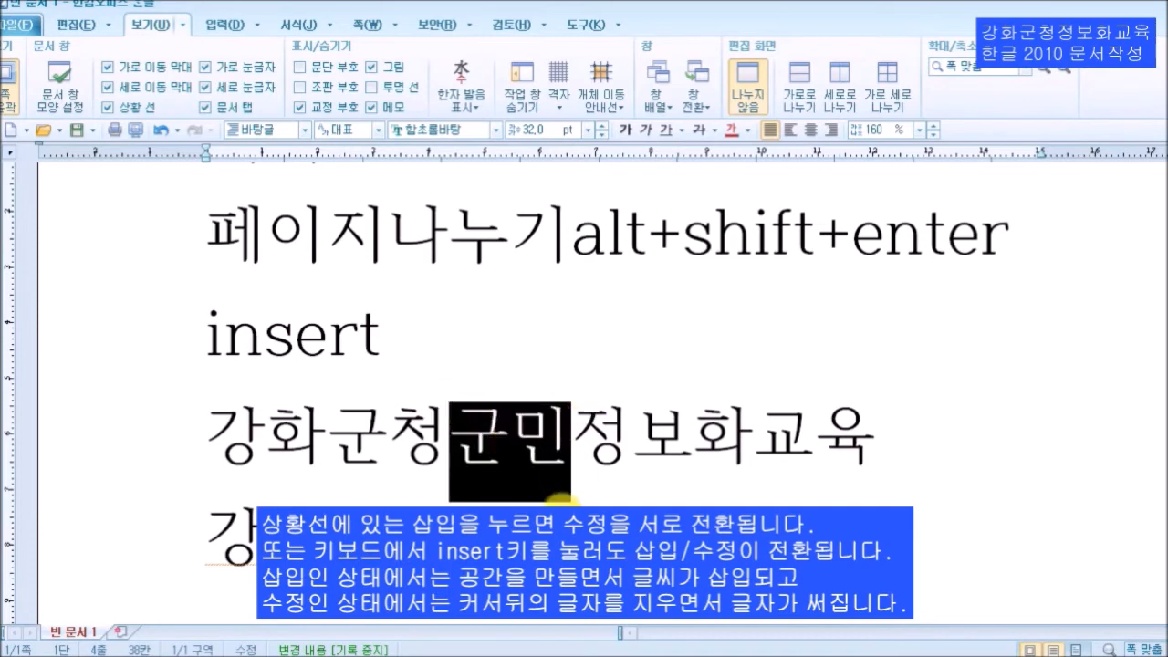
left_click(559, 500)
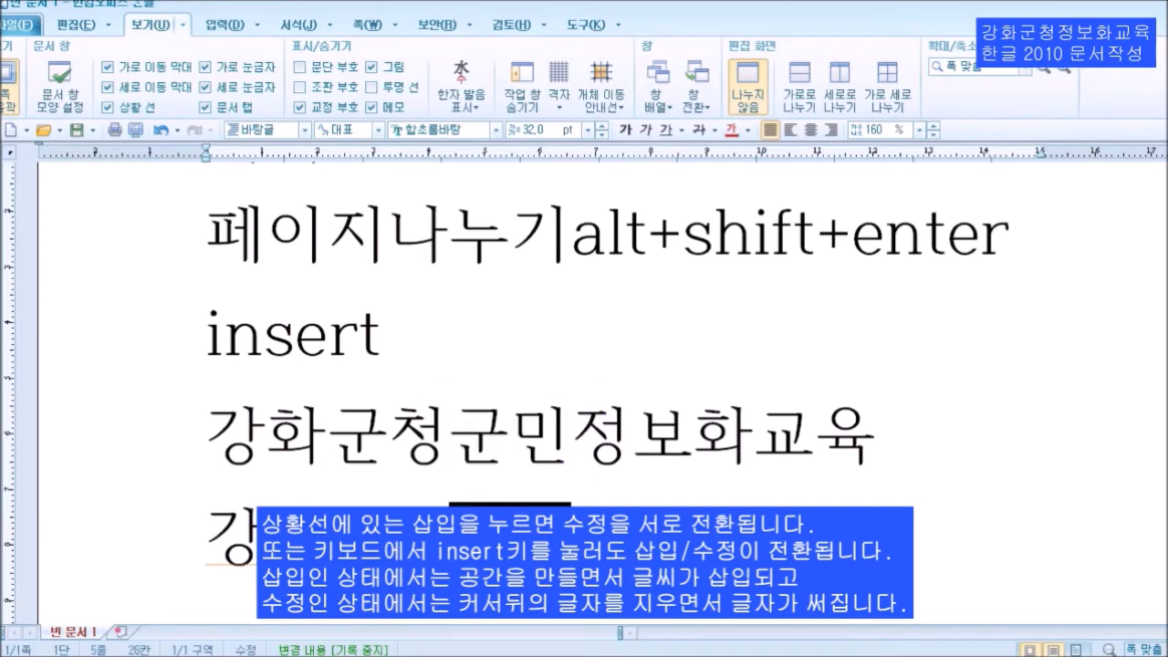
left_click(449, 504)
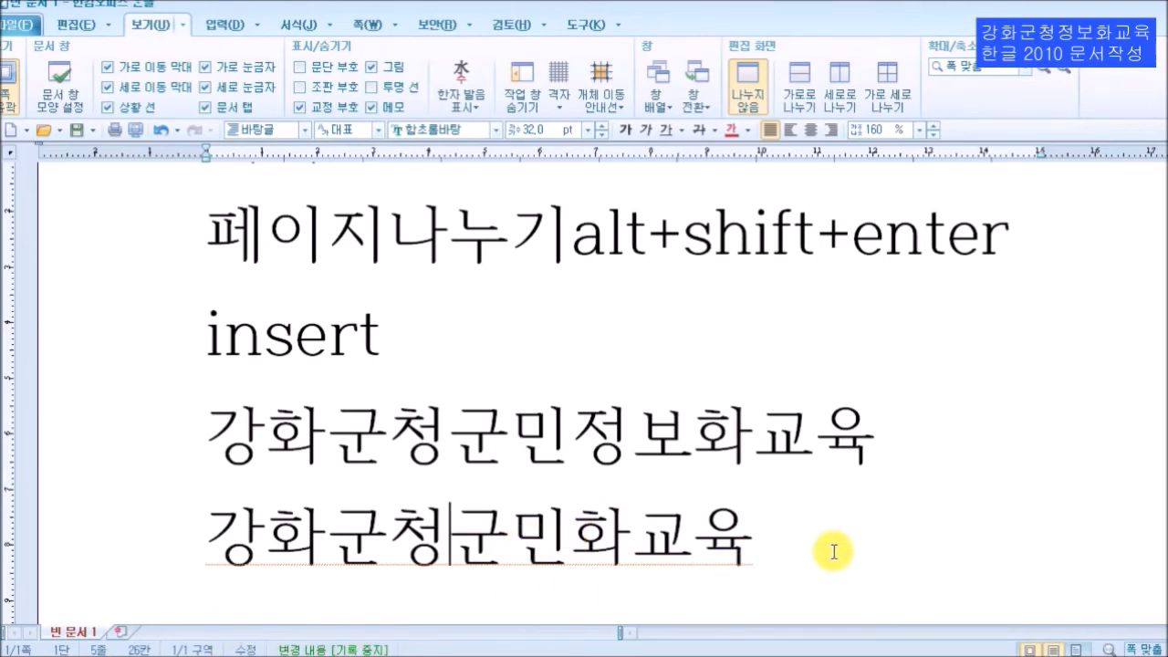
Switch typing back to 삽입 mode and place the cursor at the end of the lower copy.
key("Insert")
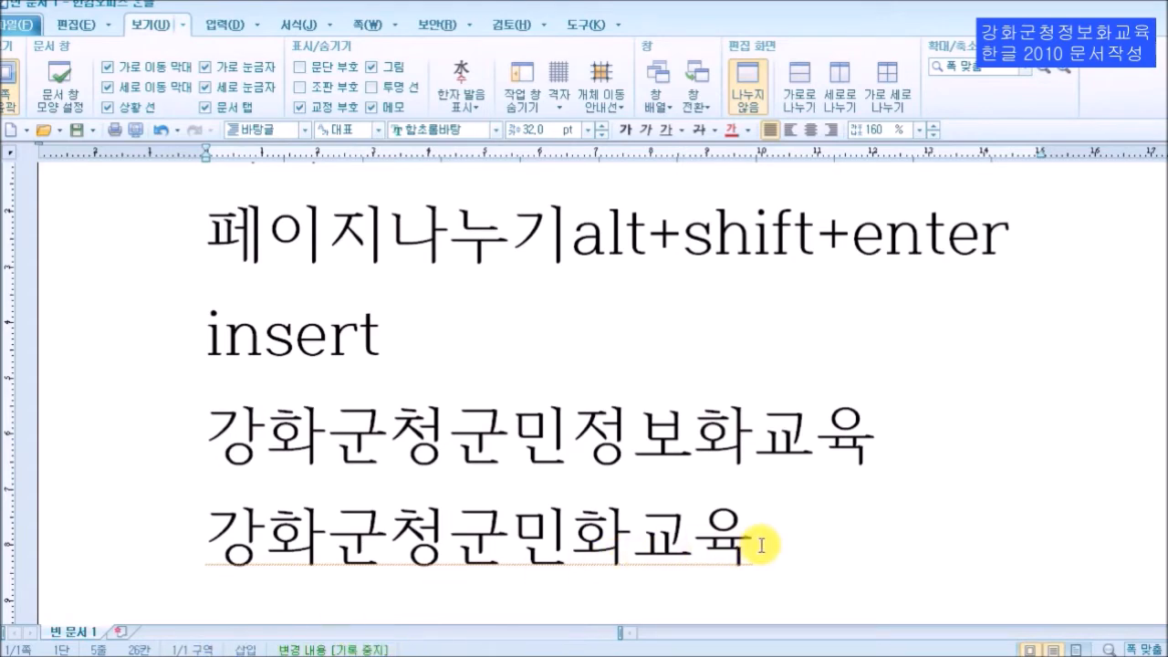
left_click(796, 547)
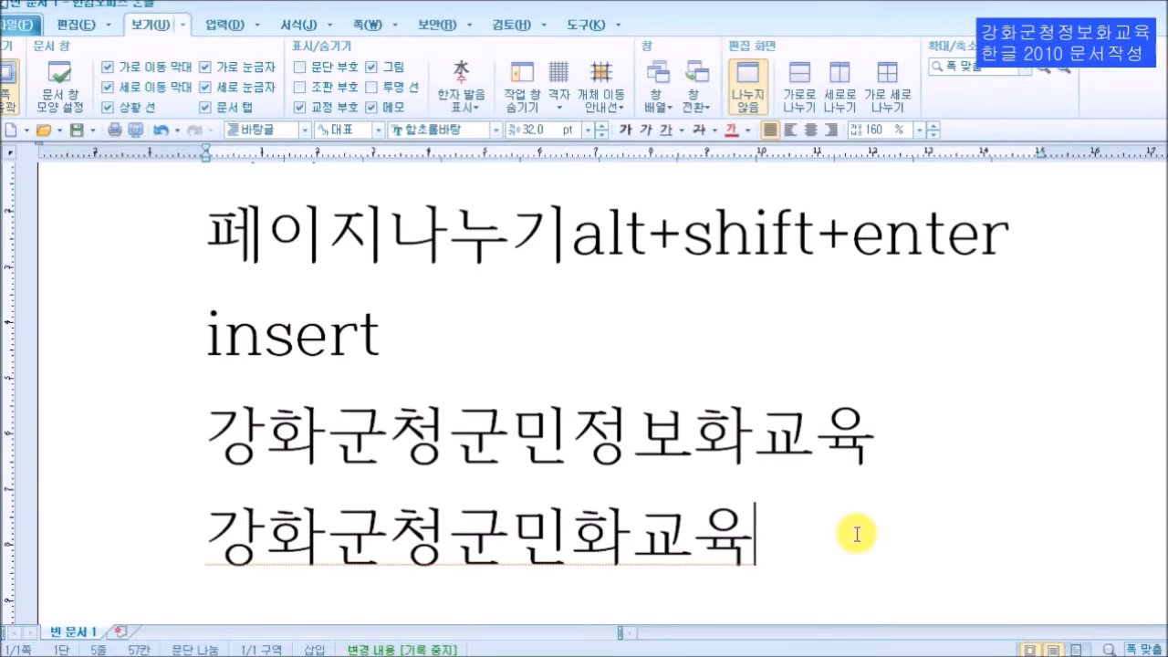
scroll(857, 535, "up", 1)
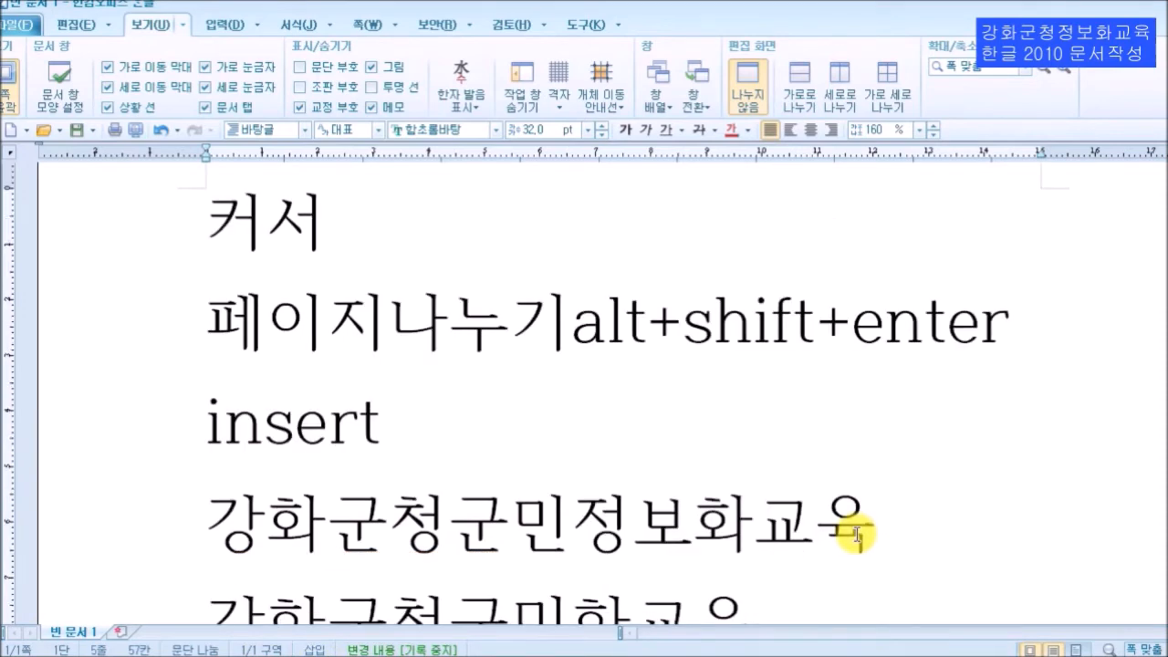
scroll(858, 537, "down", 1)
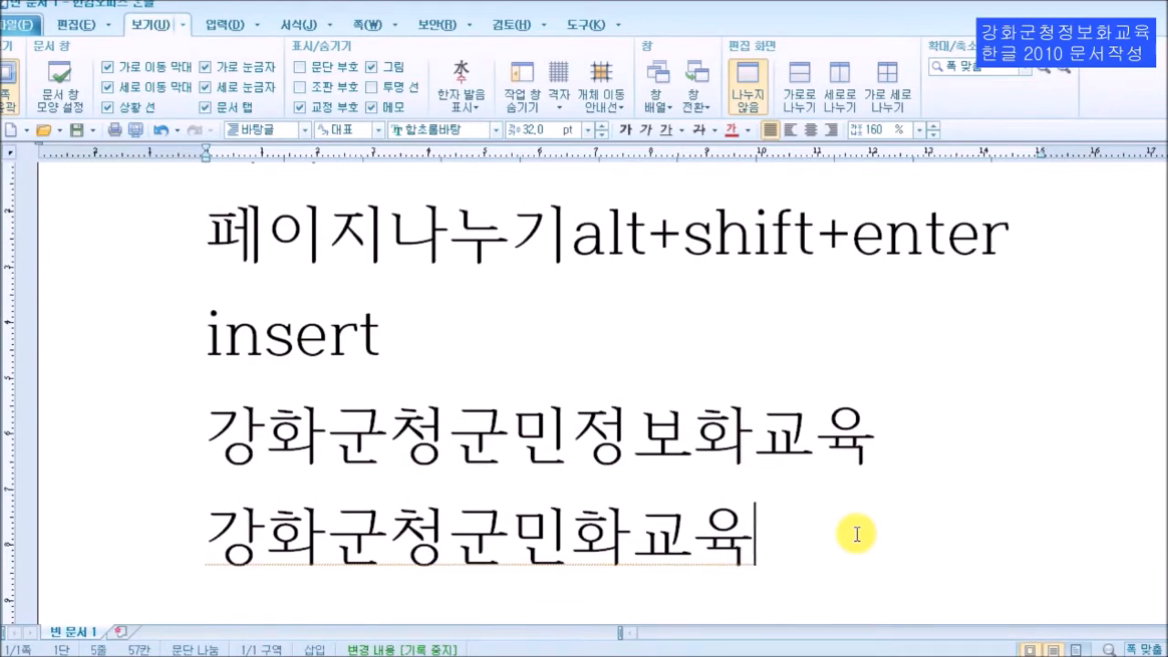
Start saving the document and create a new folder named 문서예제 inside 문서.
scroll(856, 536, "up", 1)
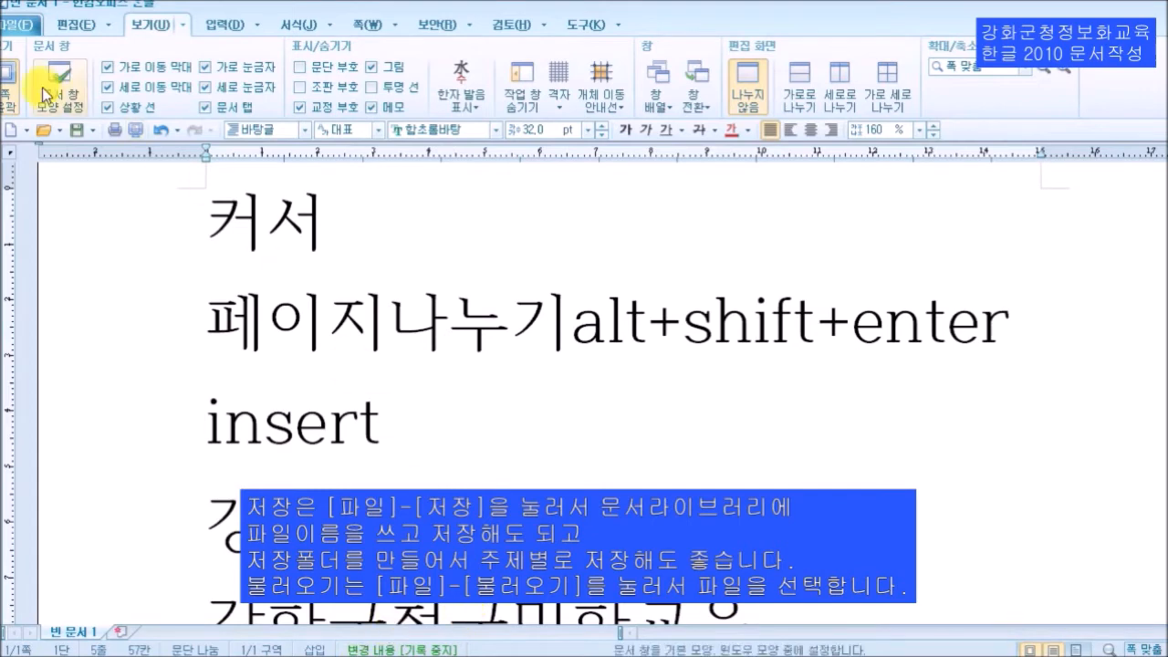
left_click(22, 24)
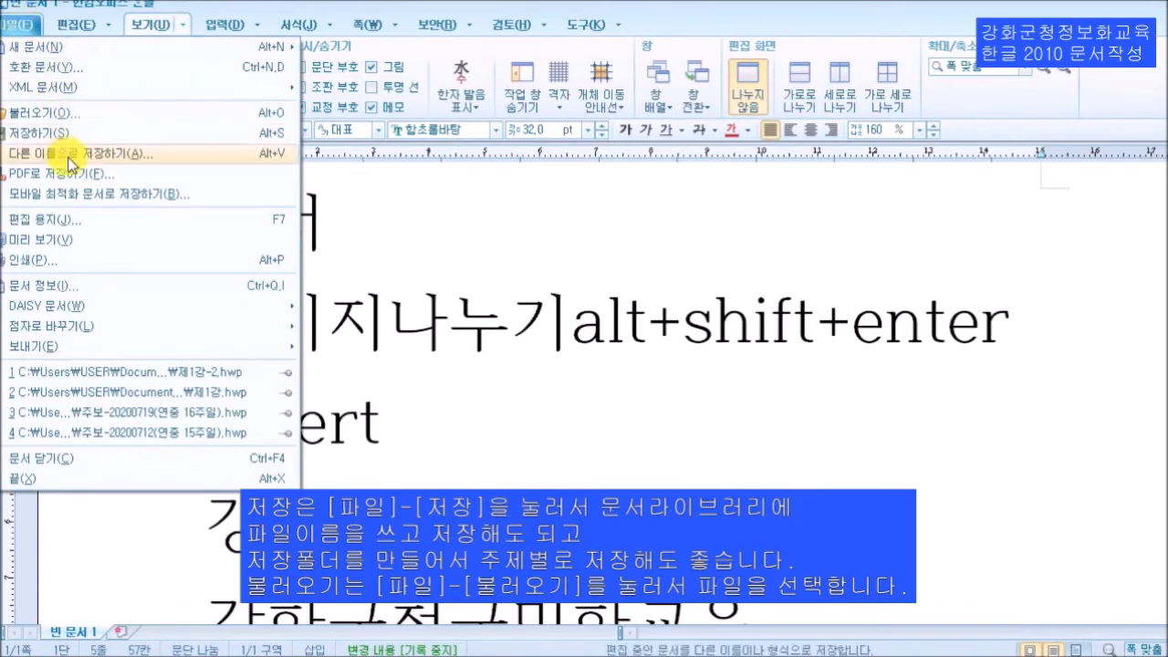
left_click(154, 132)
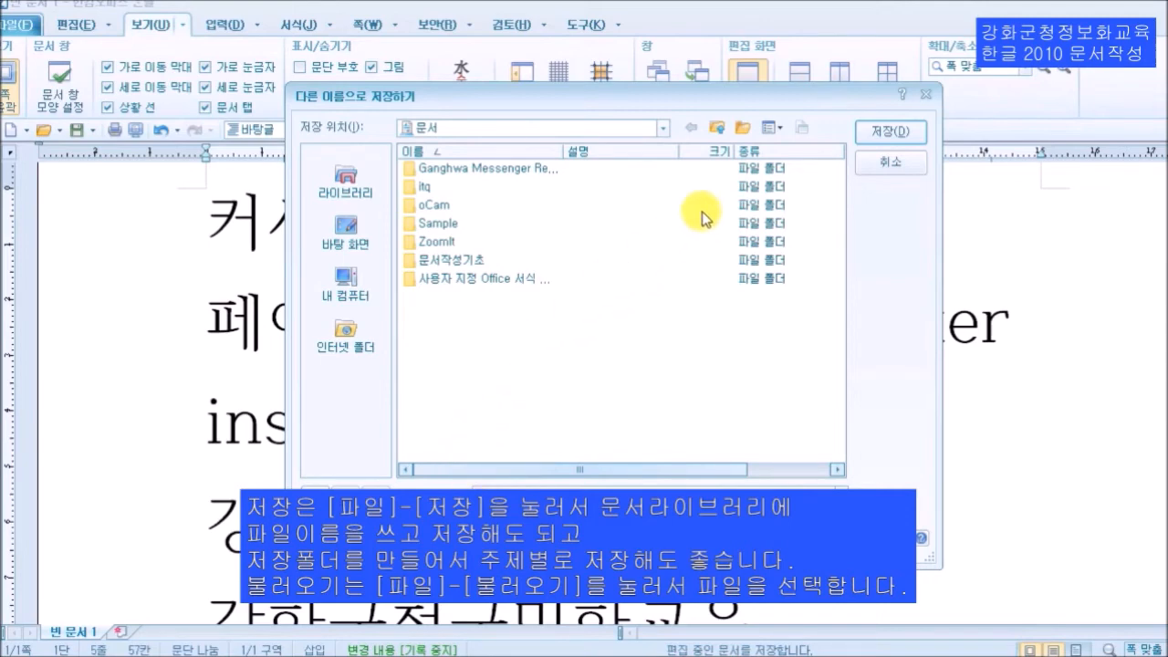
left_click(745, 129)
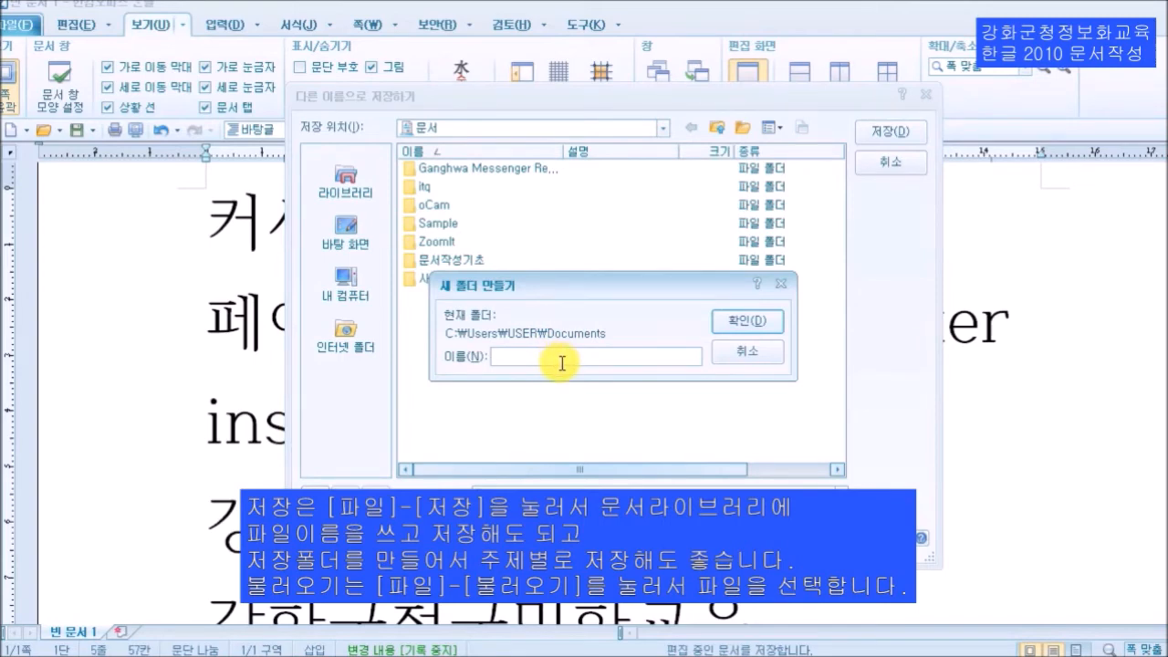
type("문")
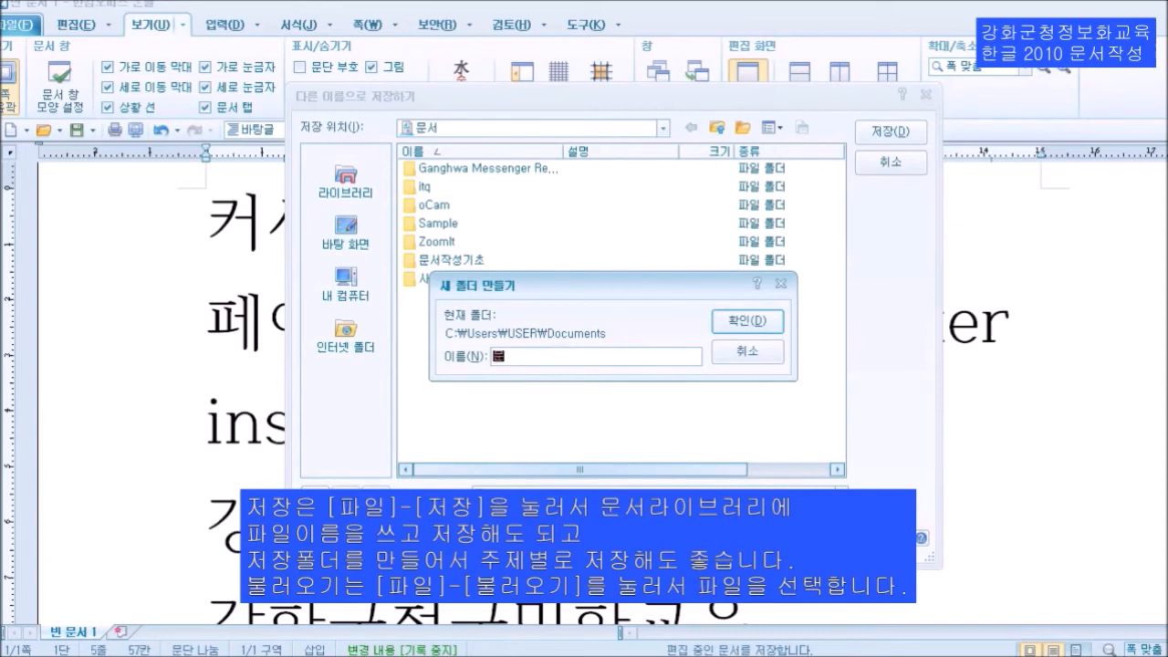
type("서작")
type("제")
left_click(753, 325)
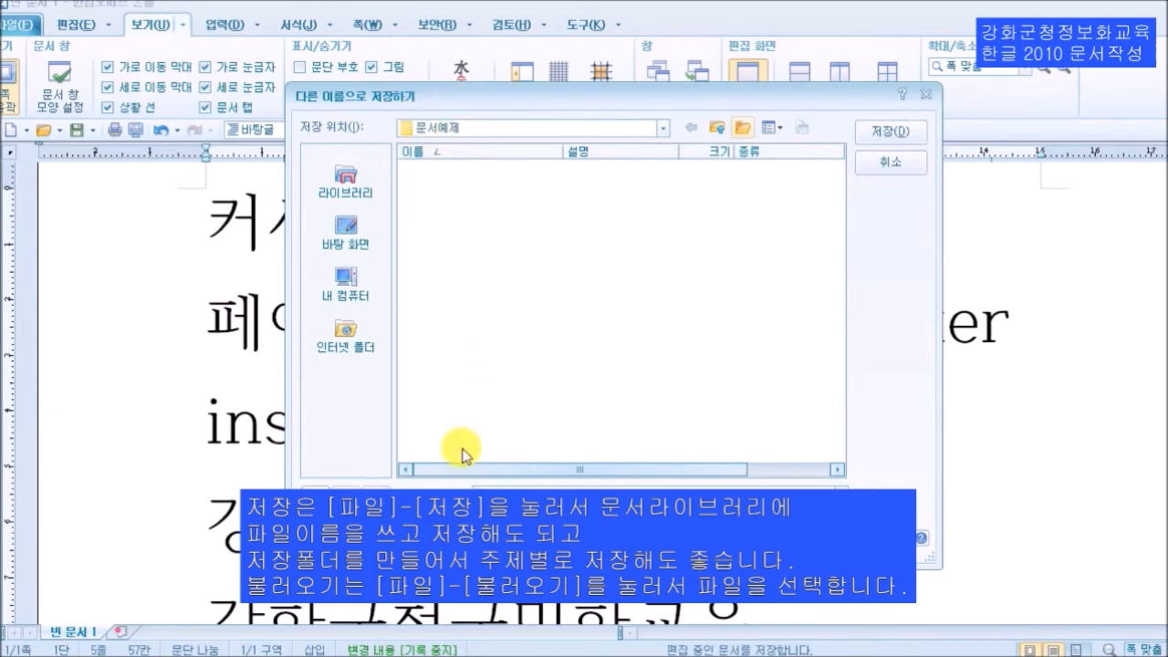
Save the document as 제1강 in the 문서예제 folder and close it.
left_click_drag(511, 108, 618, 124)
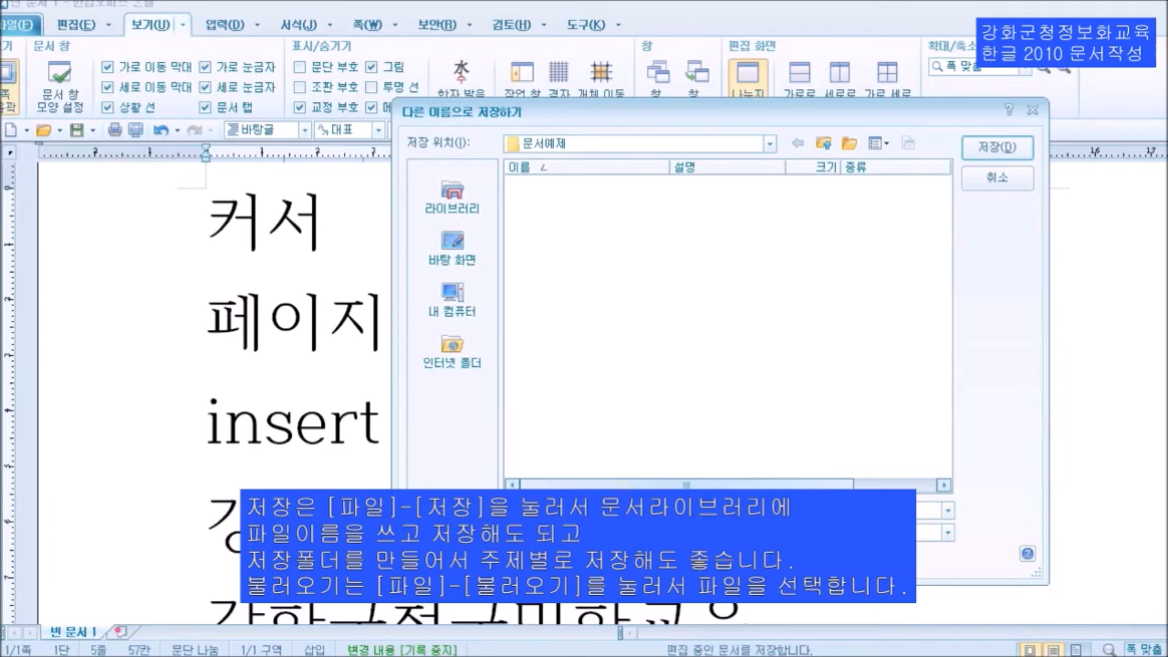
left_click(997, 149)
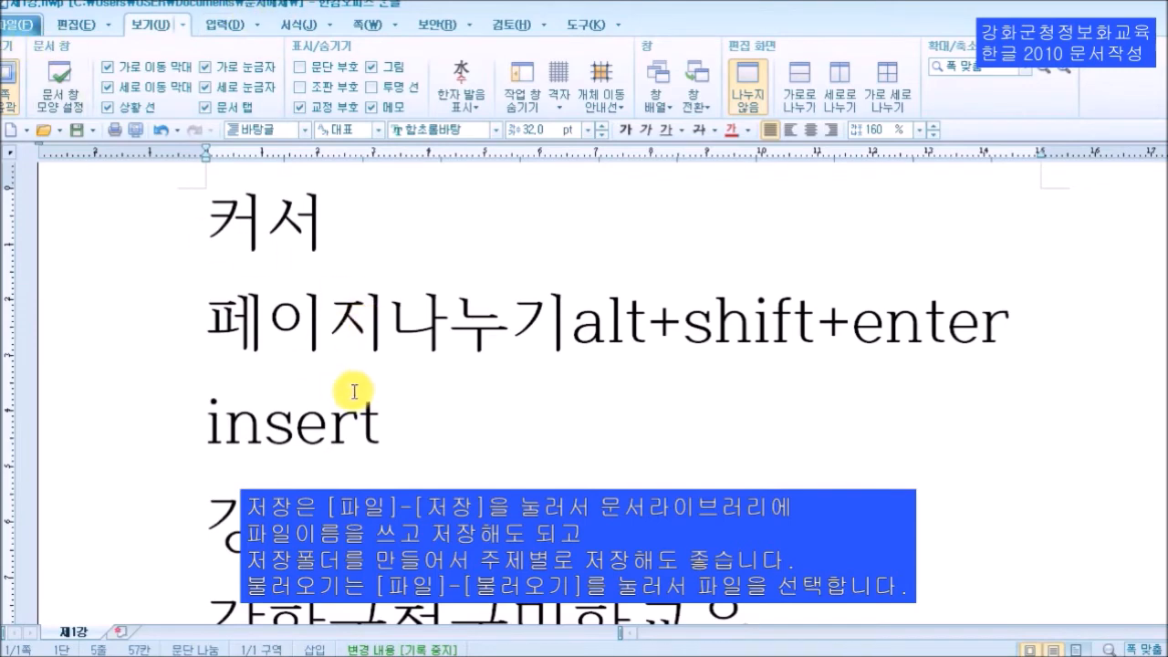
scroll(402, 401, "down", 2)
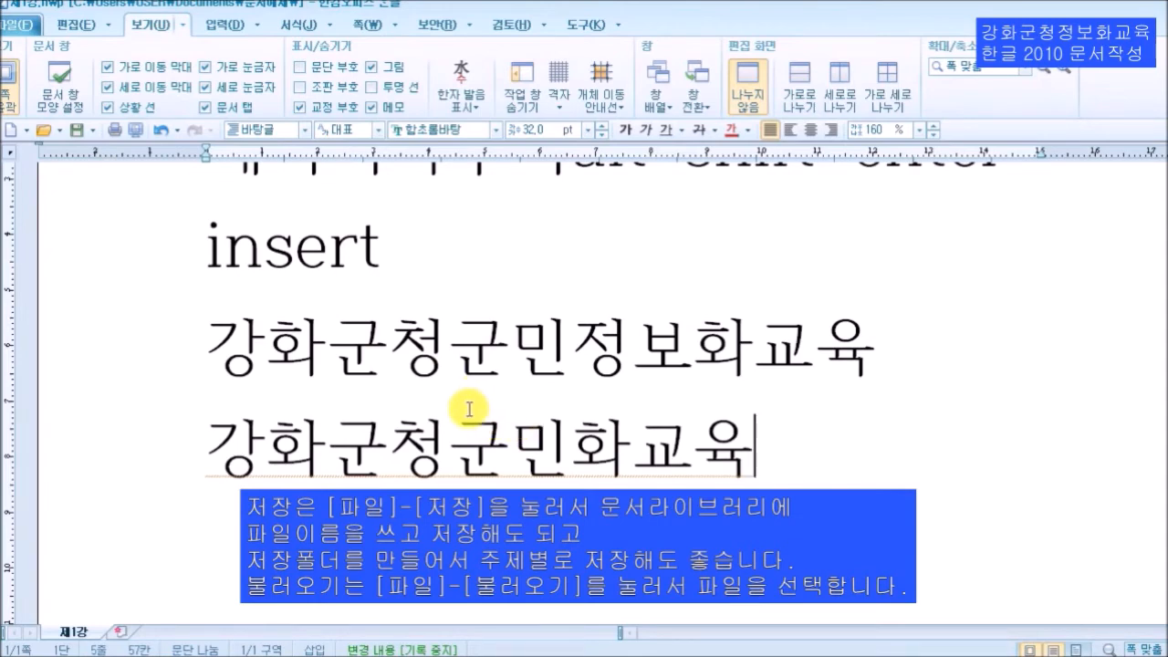
scroll(420, 426, "up", 3)
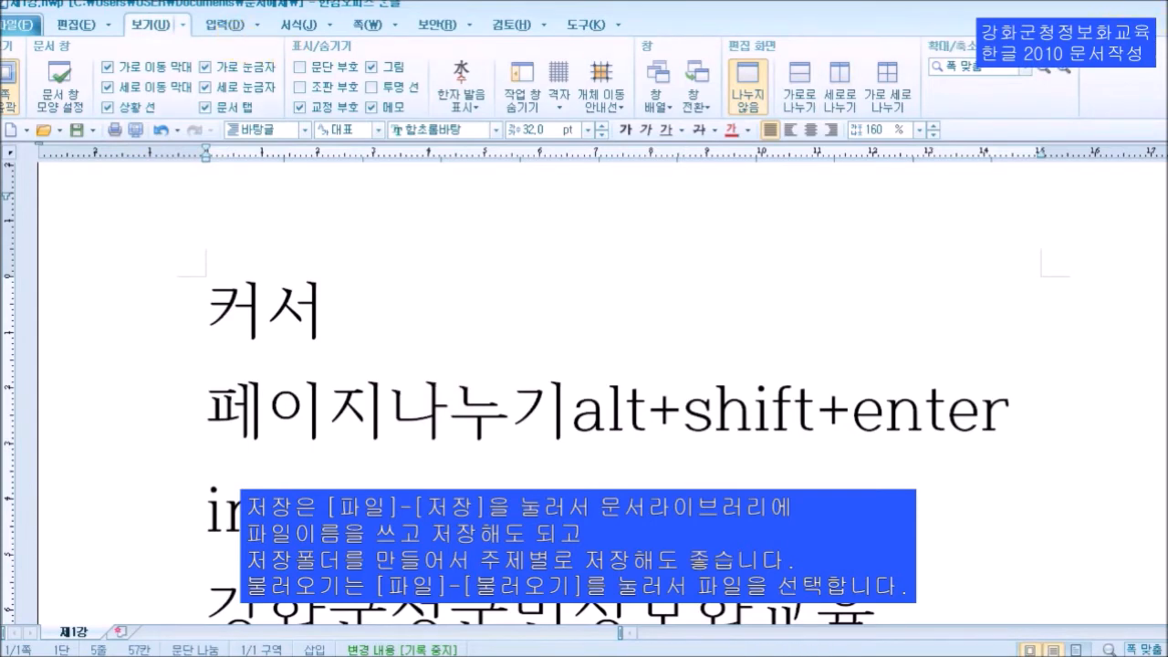
left_click(26, 25)
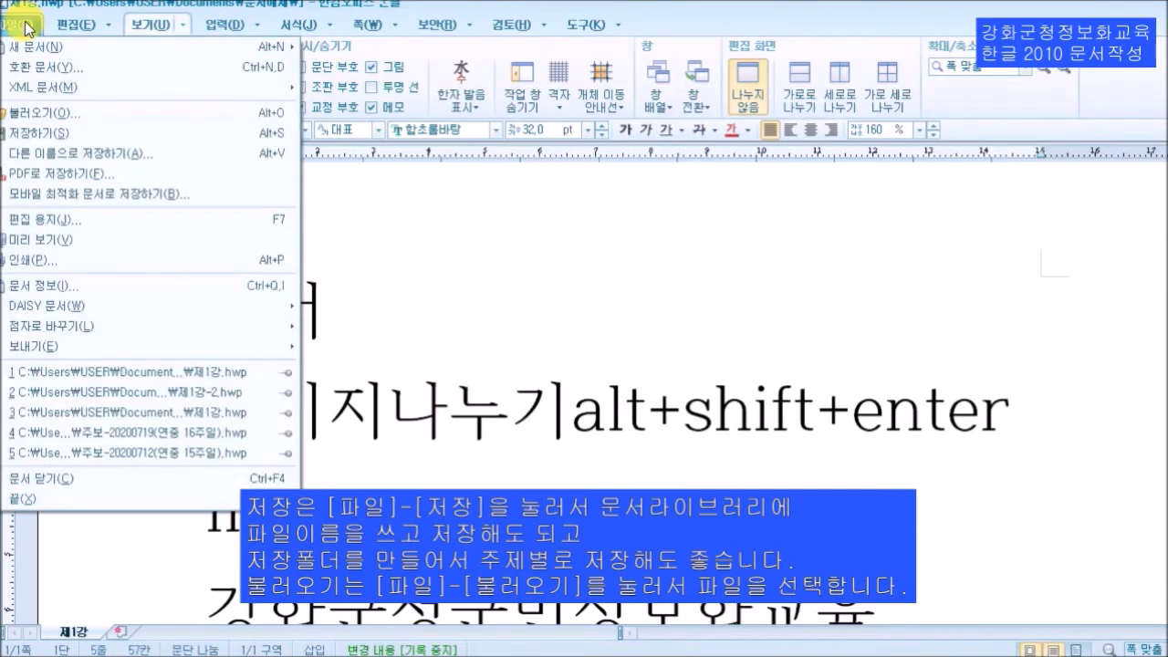
left_click(62, 486)
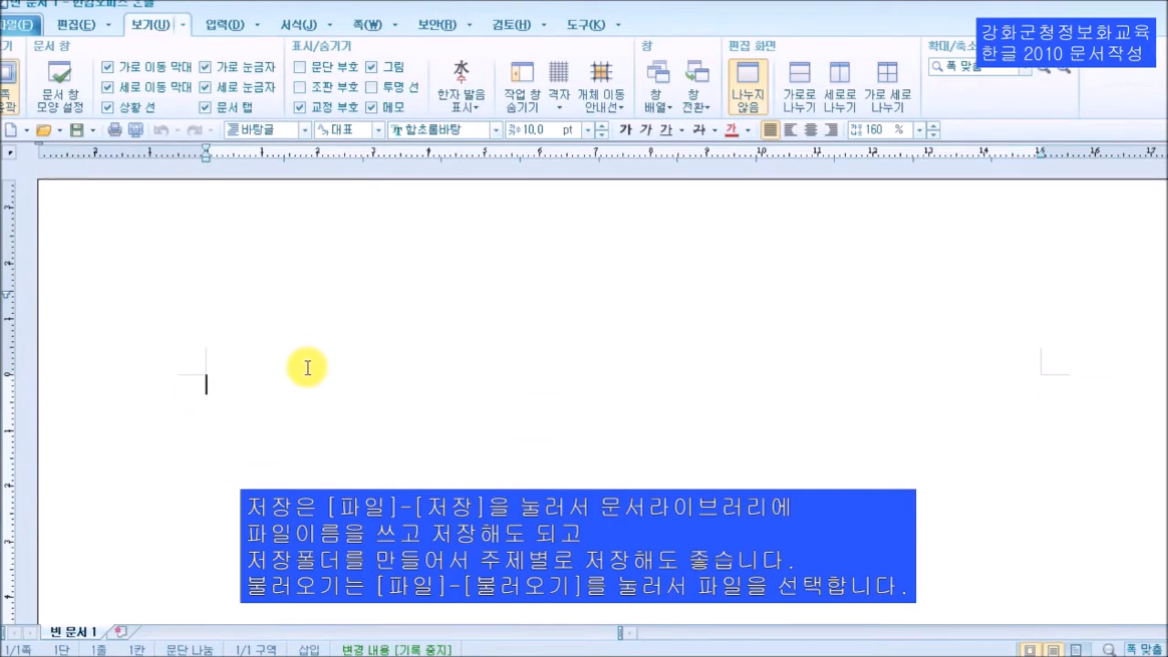
Open the file 제1강 from the 문서예제 folder in the 문서 library.
left_click(19, 23)
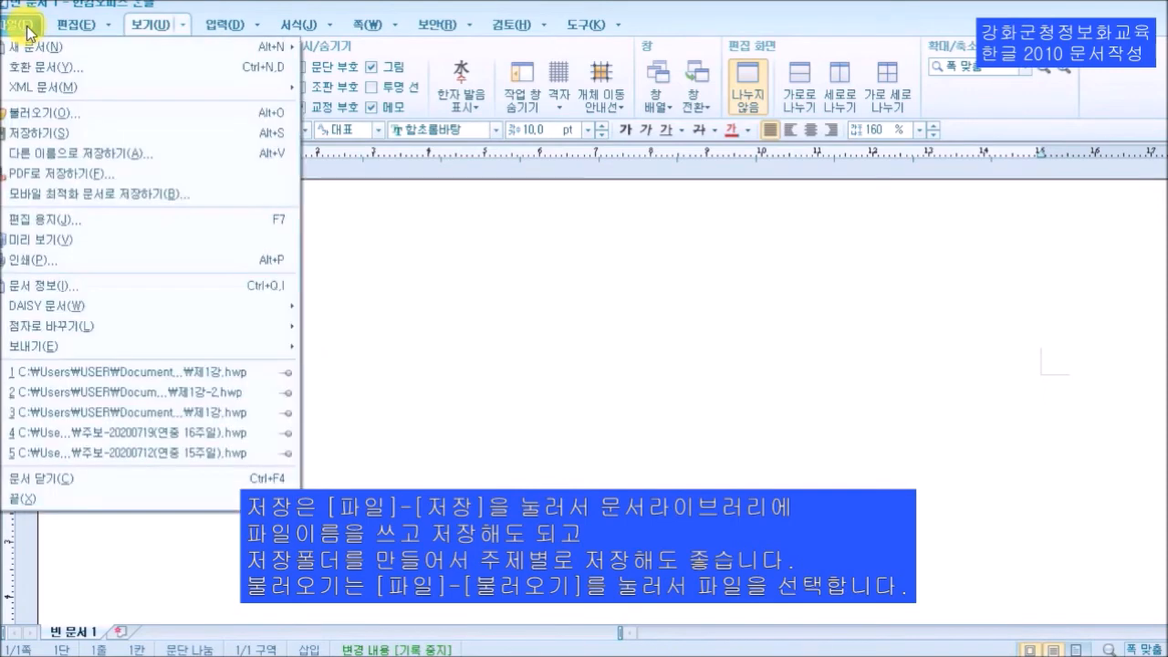
left_click(82, 116)
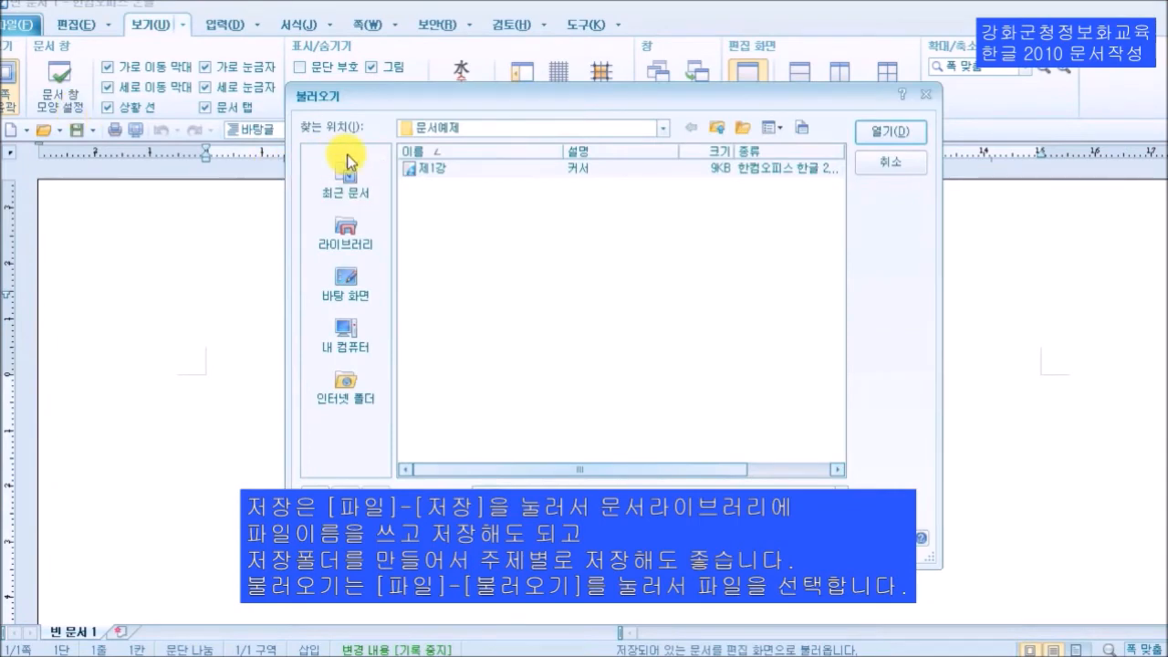
left_click(354, 247)
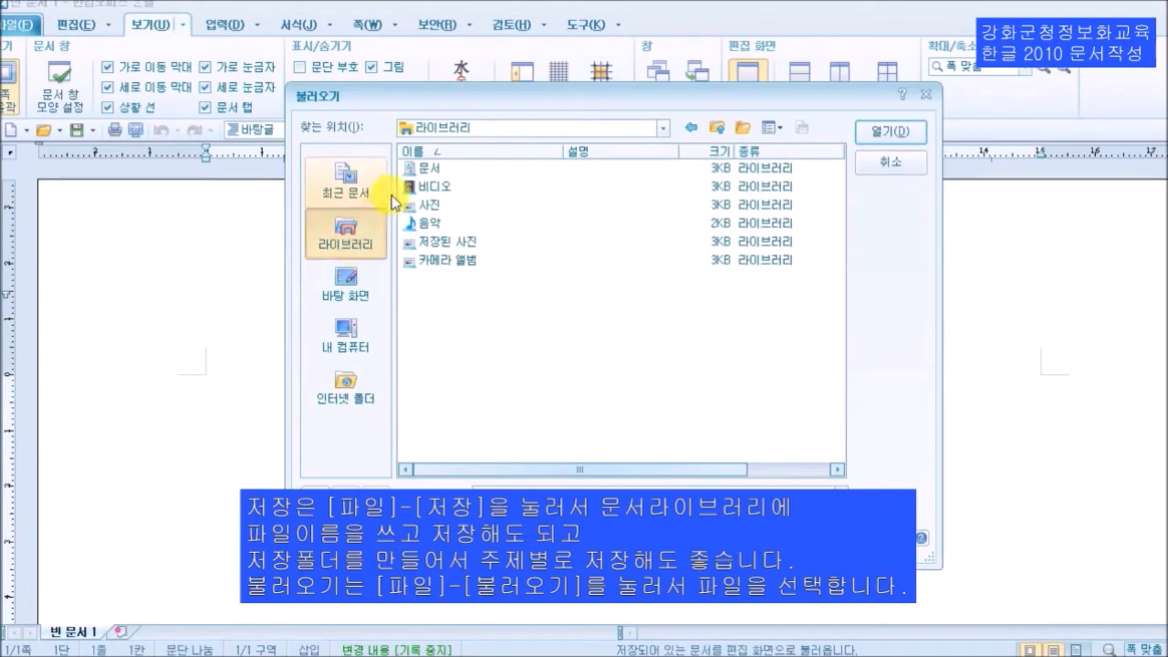
double_click(441, 174)
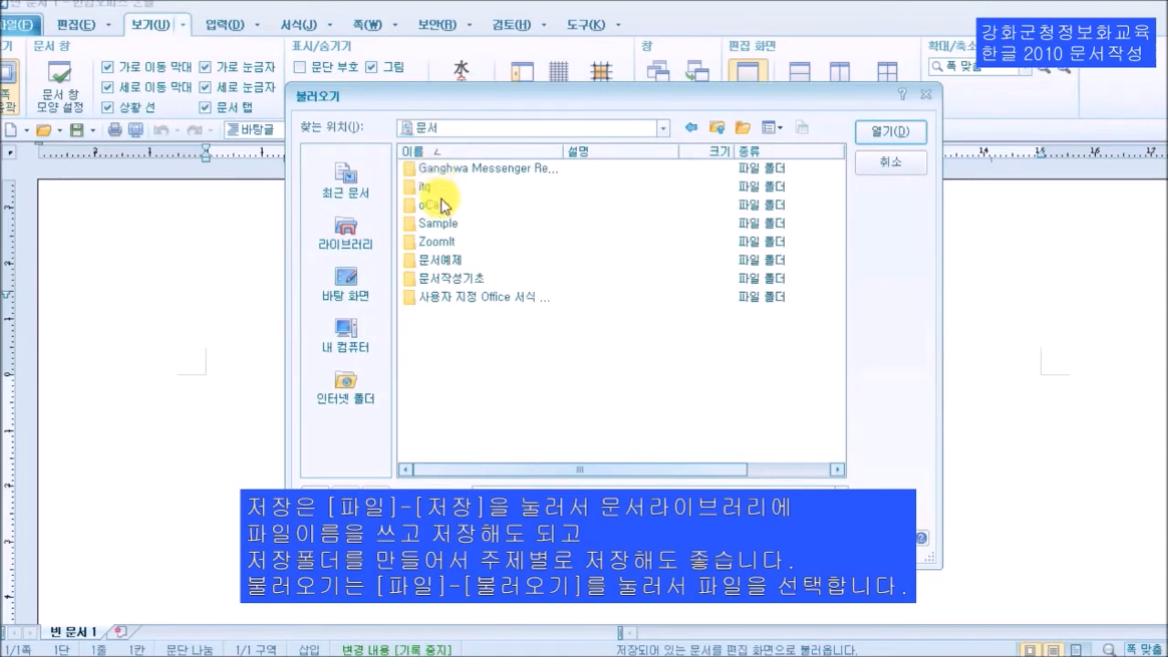
double_click(442, 266)
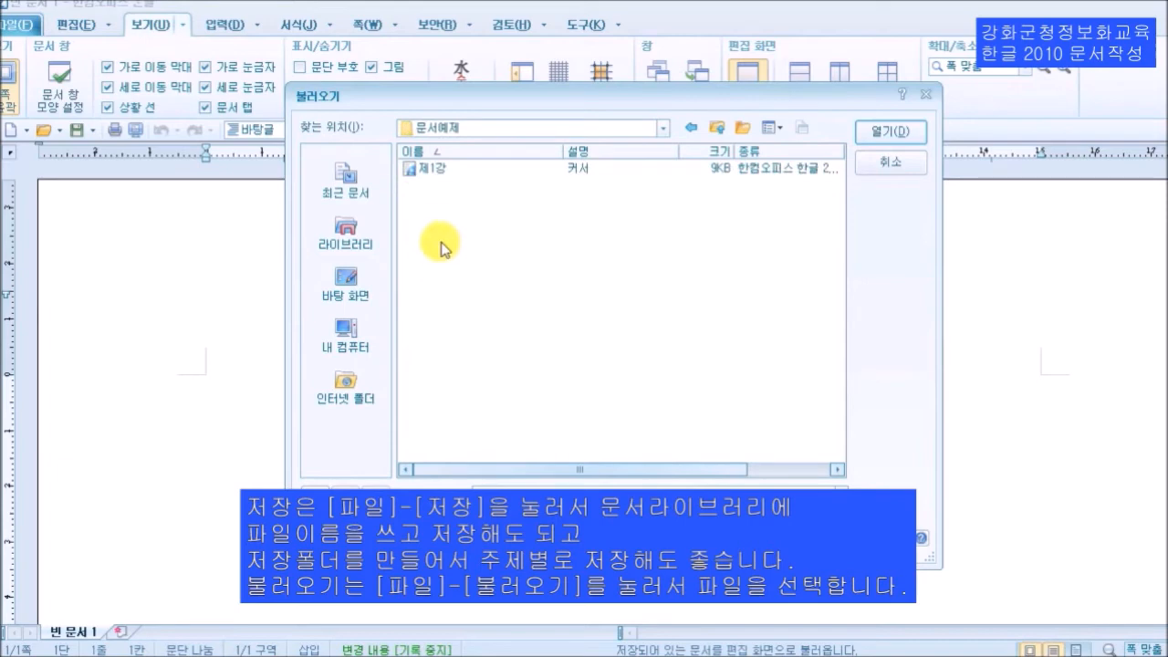
left_click(416, 168)
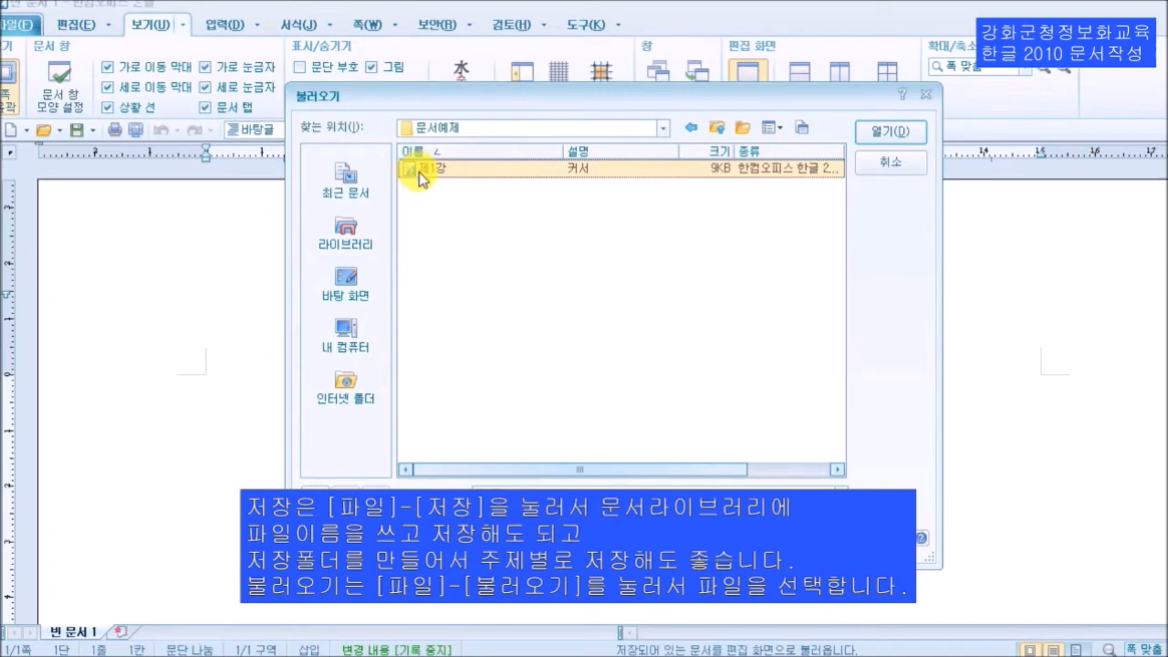
left_click(909, 139)
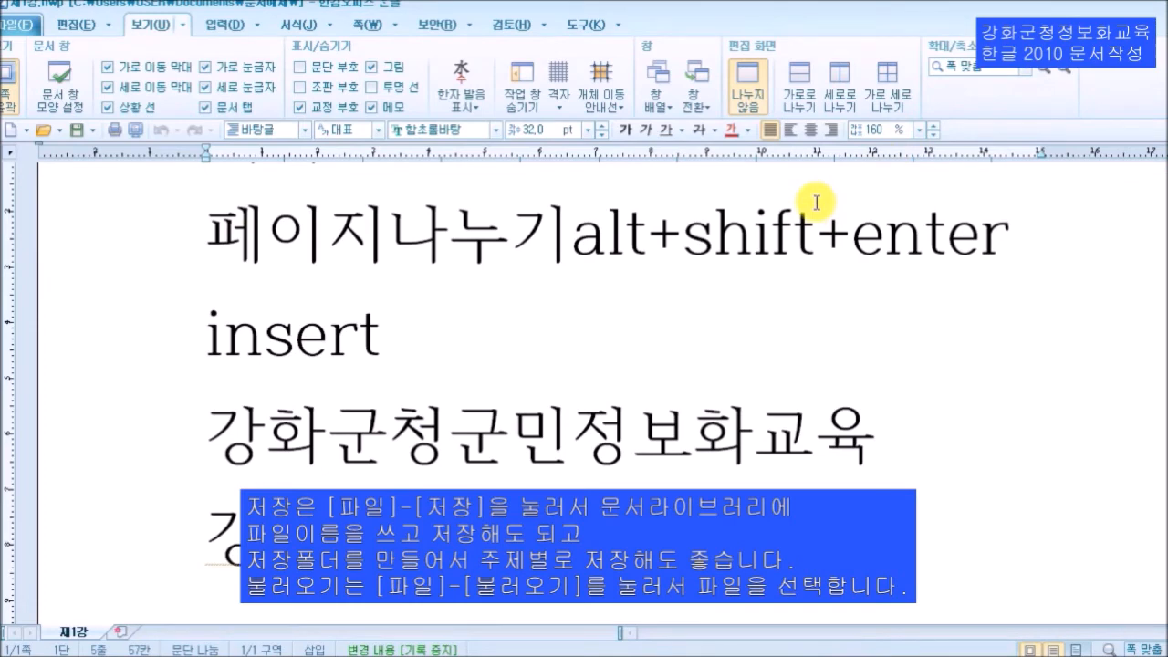
Add 문자표 on a new line below the lower copy, followed by an empty line.
scroll(603, 365, "up", 1)
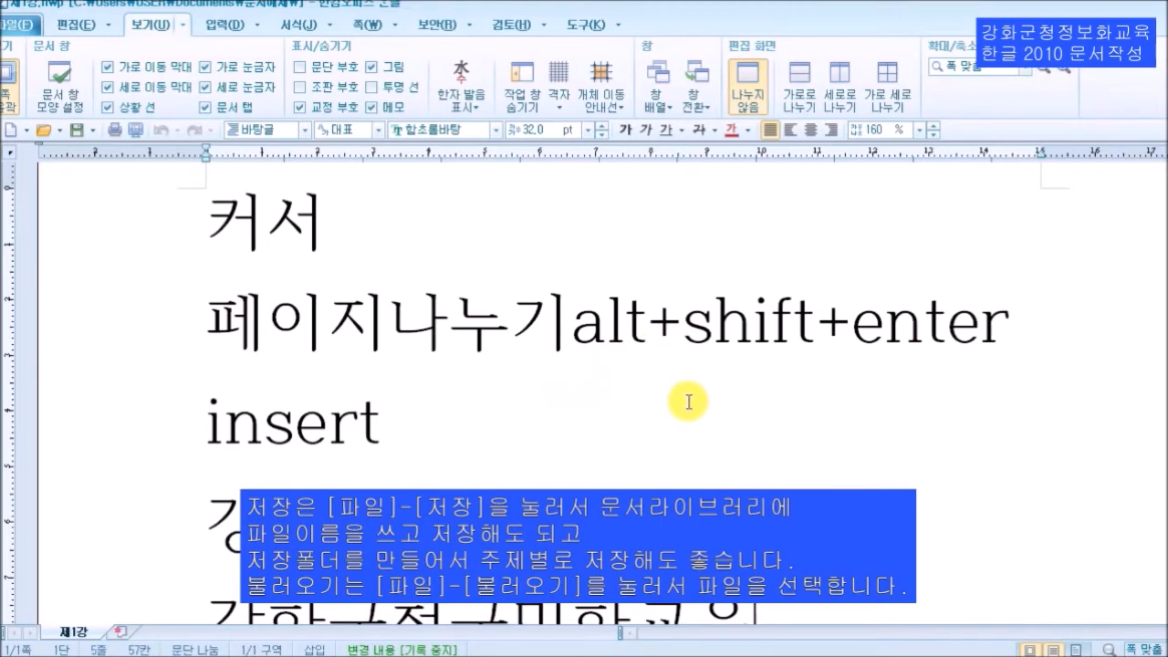
scroll(690, 402, "down", 3)
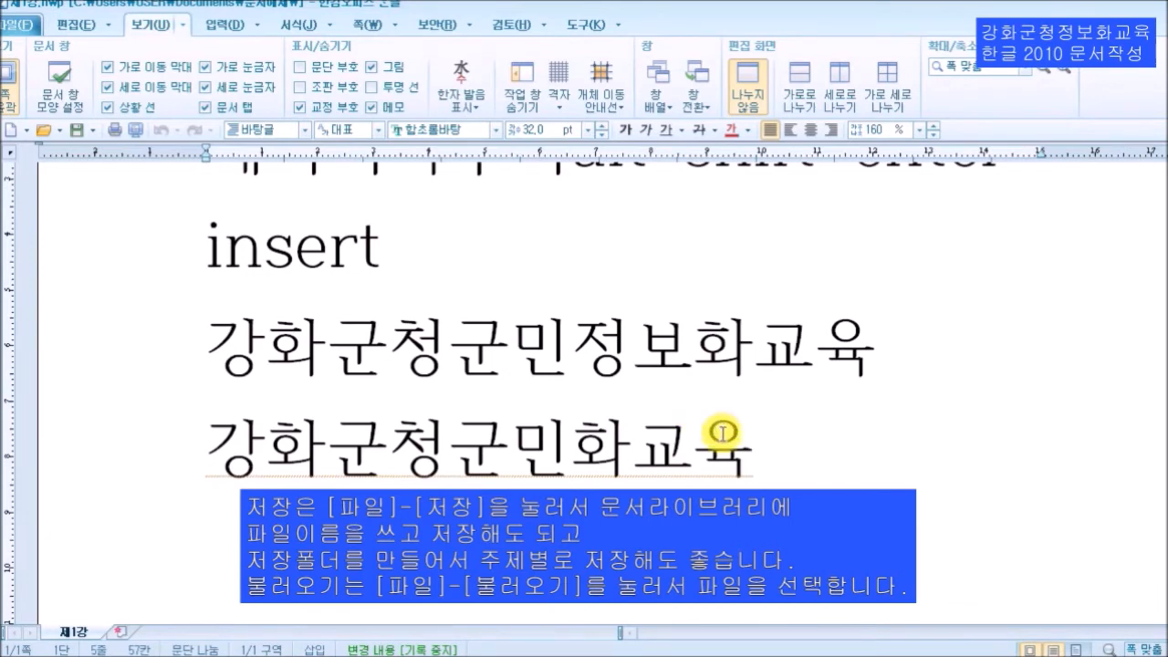
scroll(722, 432, "up", 1)
left_click_drag(240, 335, 362, 347)
left_click(491, 396)
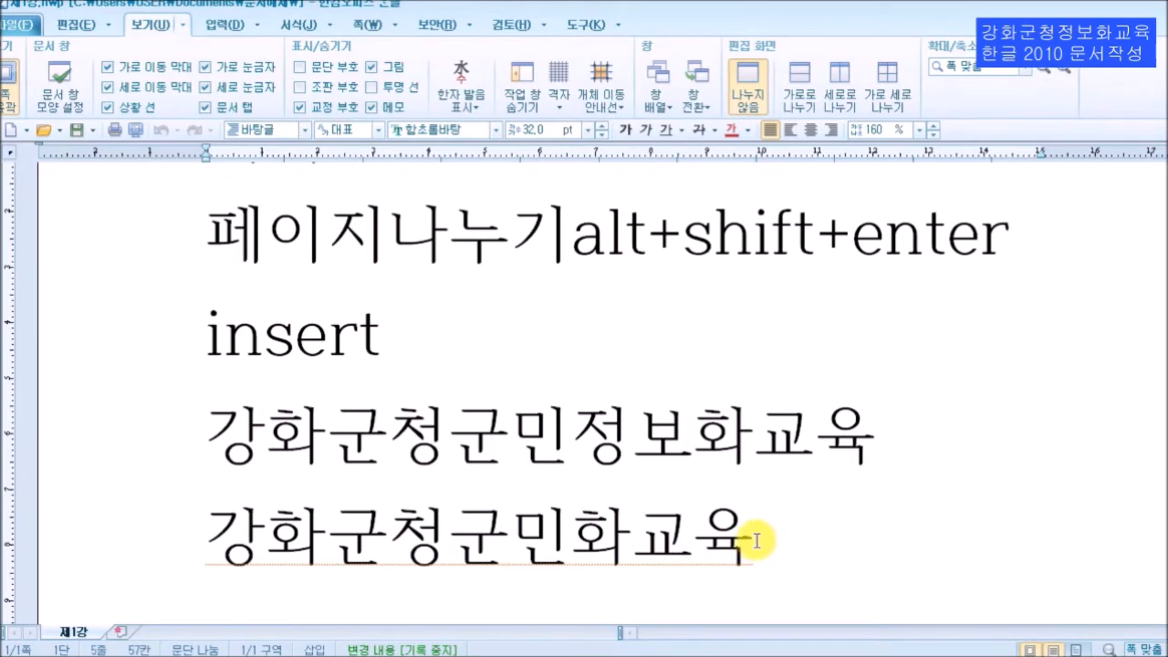
key("Return")
type("문")
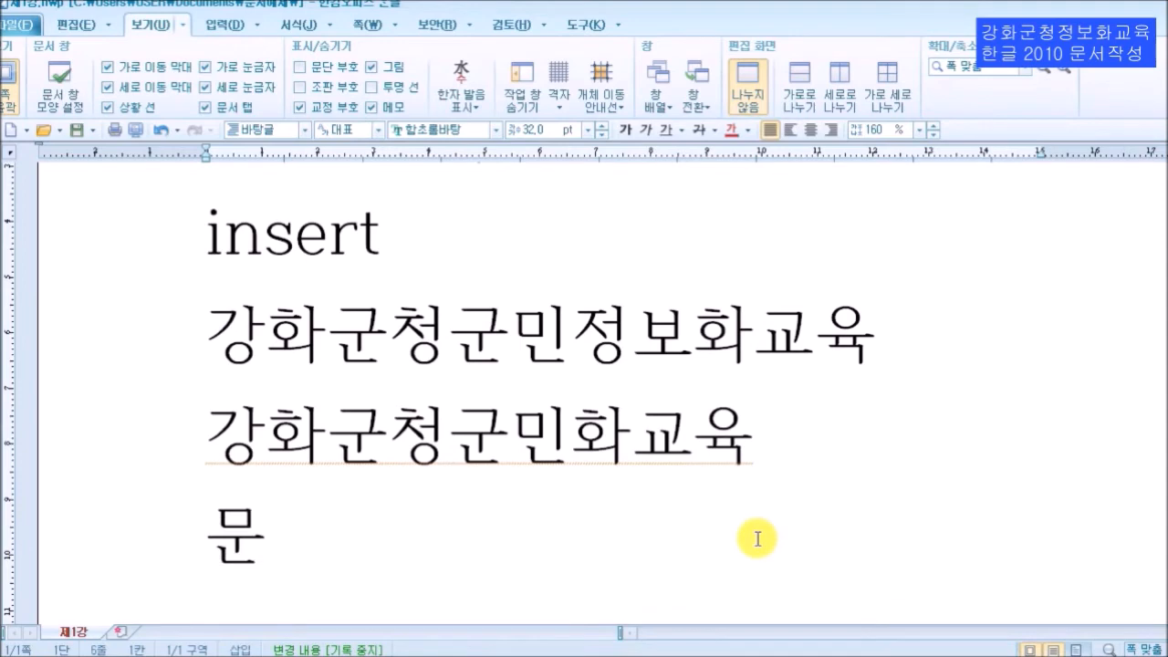
type("자표")
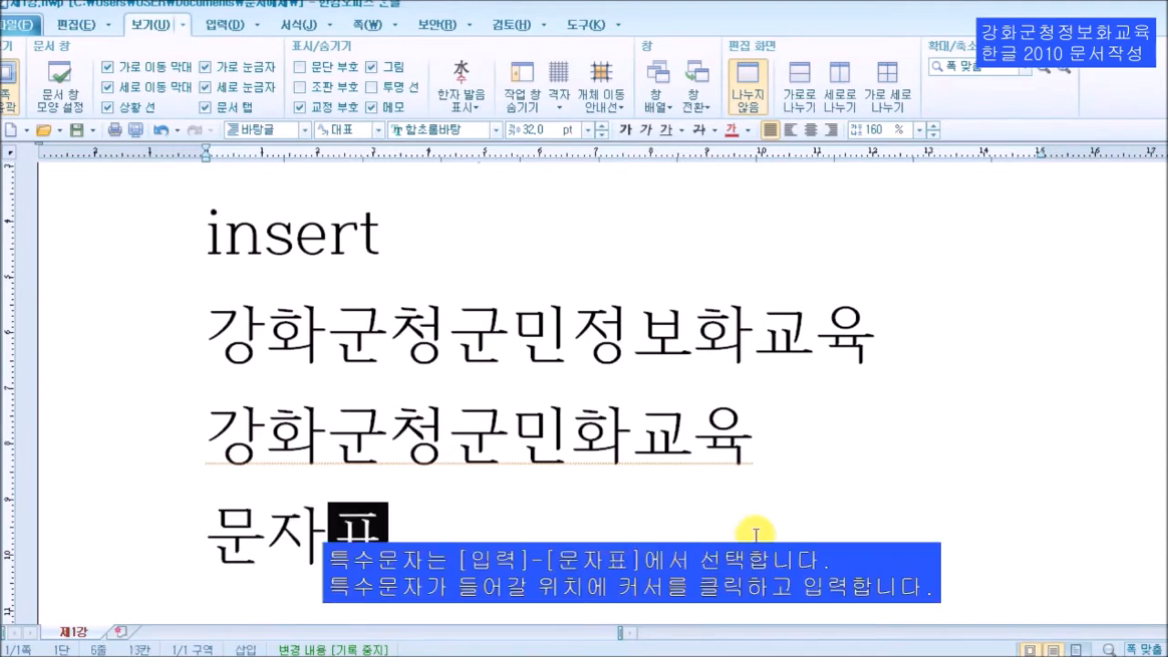
key("Return")
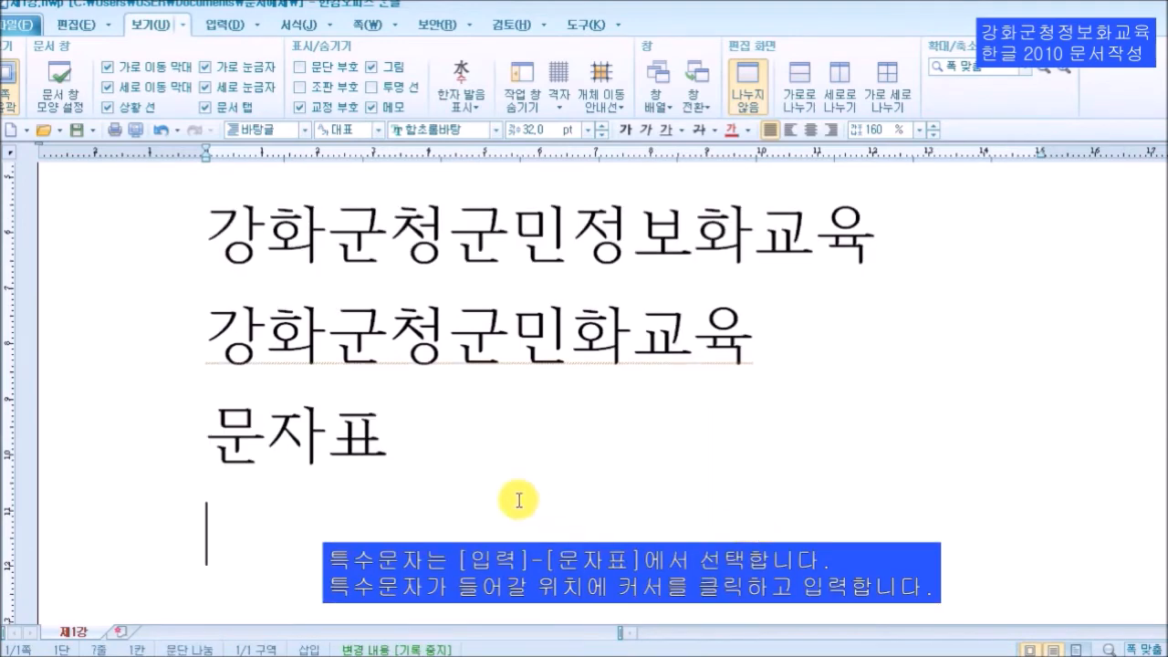
Insert 입력- in front of 문자표 and place the cursor at the end of that line.
left_click(212, 436)
type("입력-")
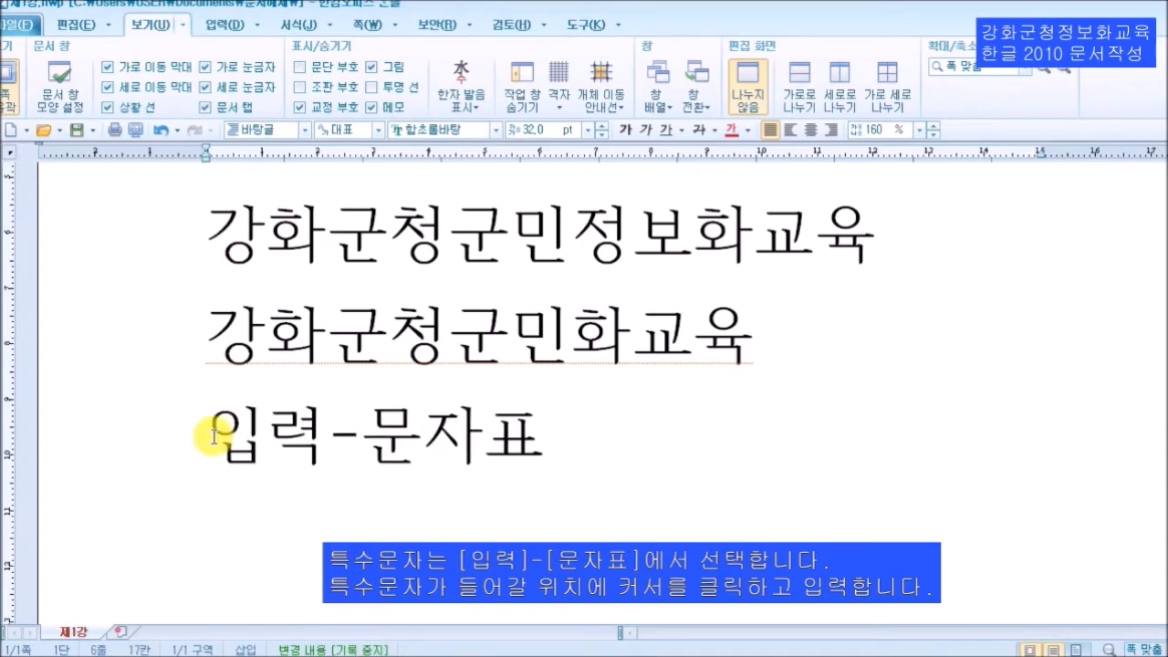
left_click(581, 458)
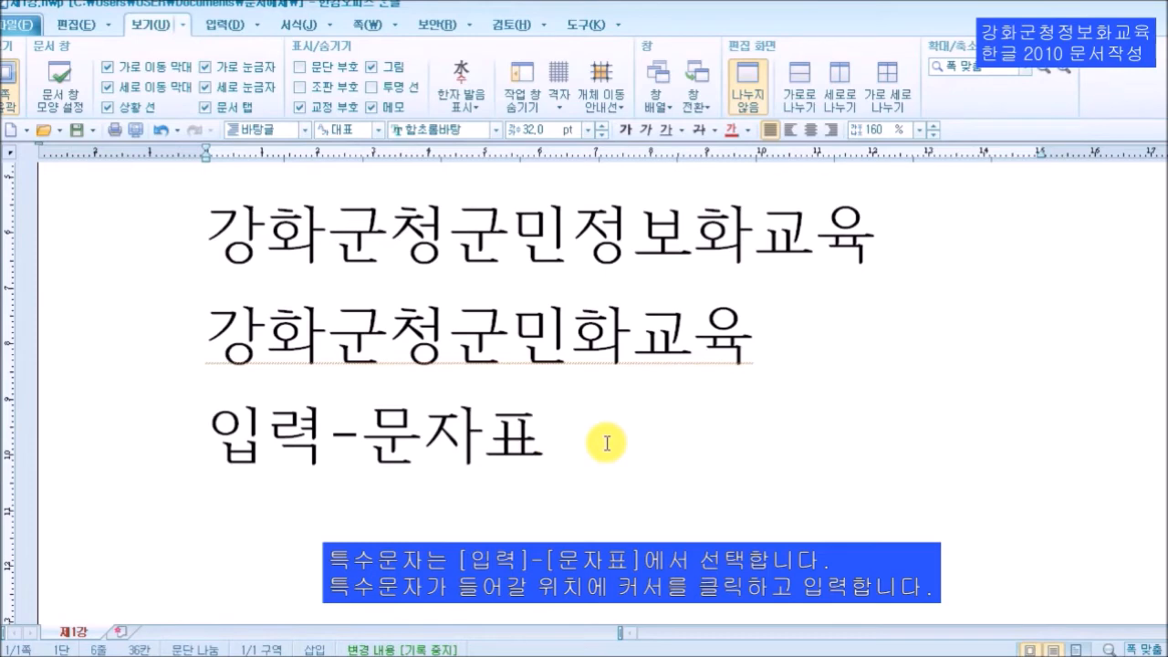
Place the cursor in front of 입력-문자표 and open the full 문자표 dialog for entering special characters.
left_click(205, 443)
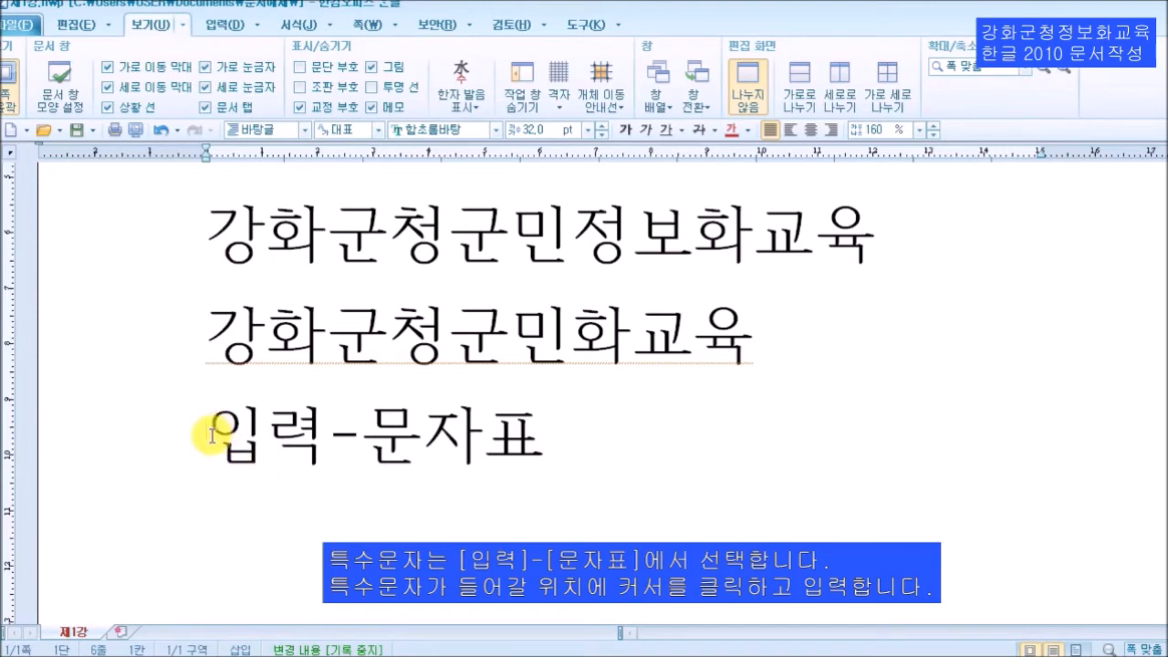
left_click(224, 33)
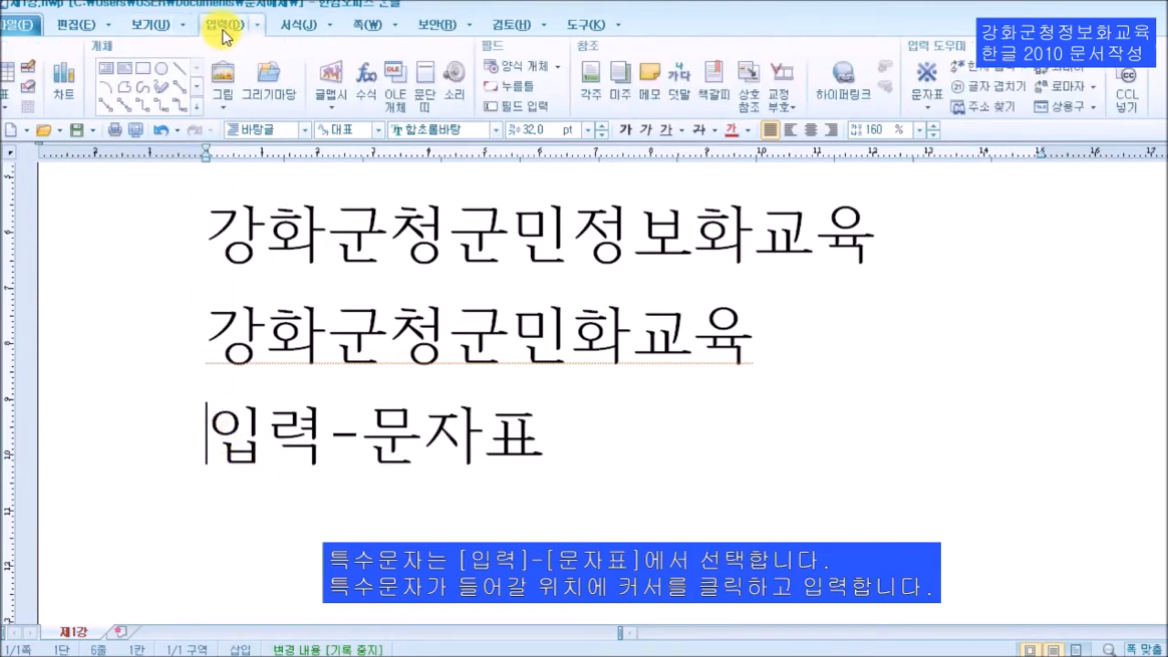
left_click(930, 108)
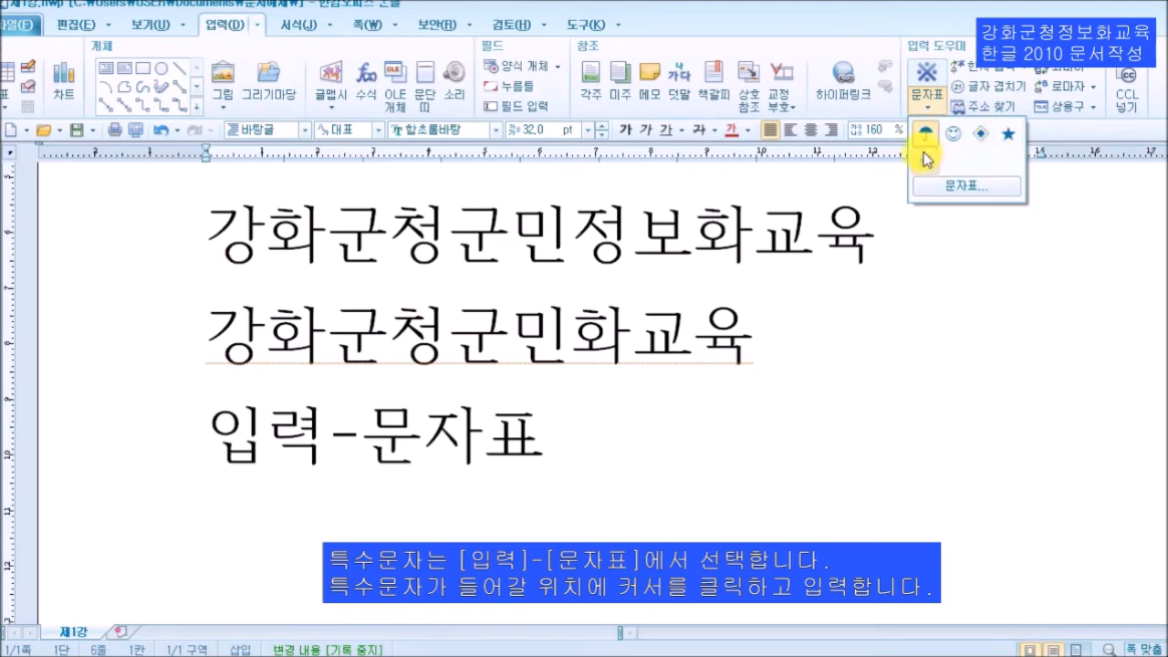
left_click(974, 191)
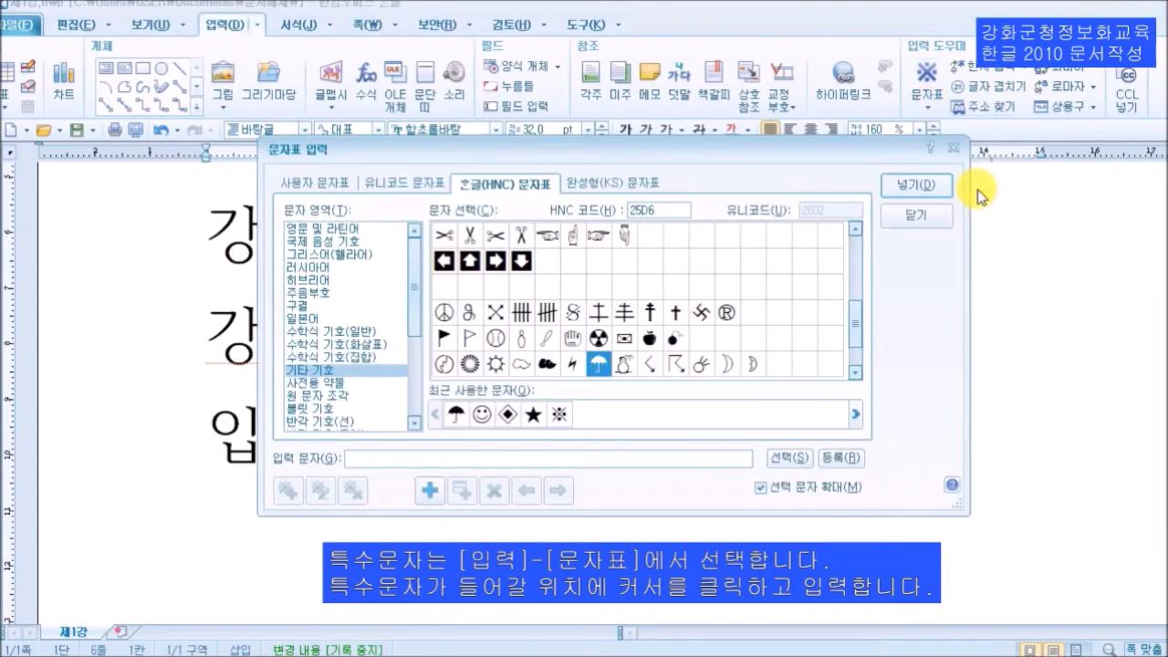
Look through the four character tables: 사용자, 유니코드, 한글(HNC) and 완성형(KS) 문자표.
left_click(314, 186)
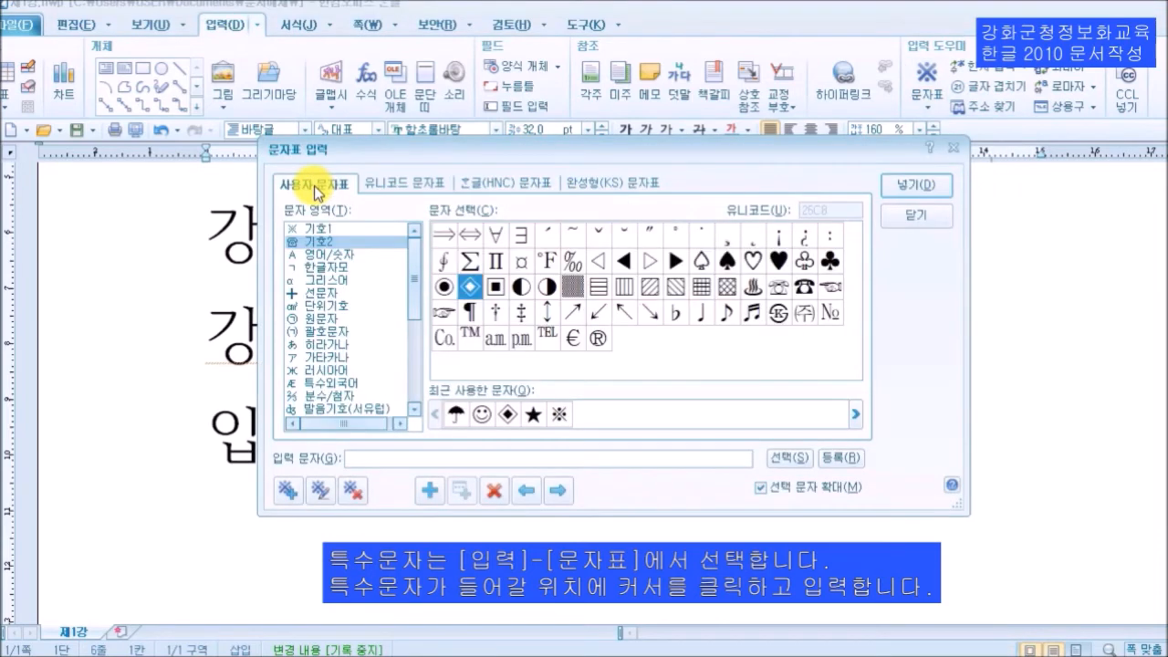
left_click(421, 192)
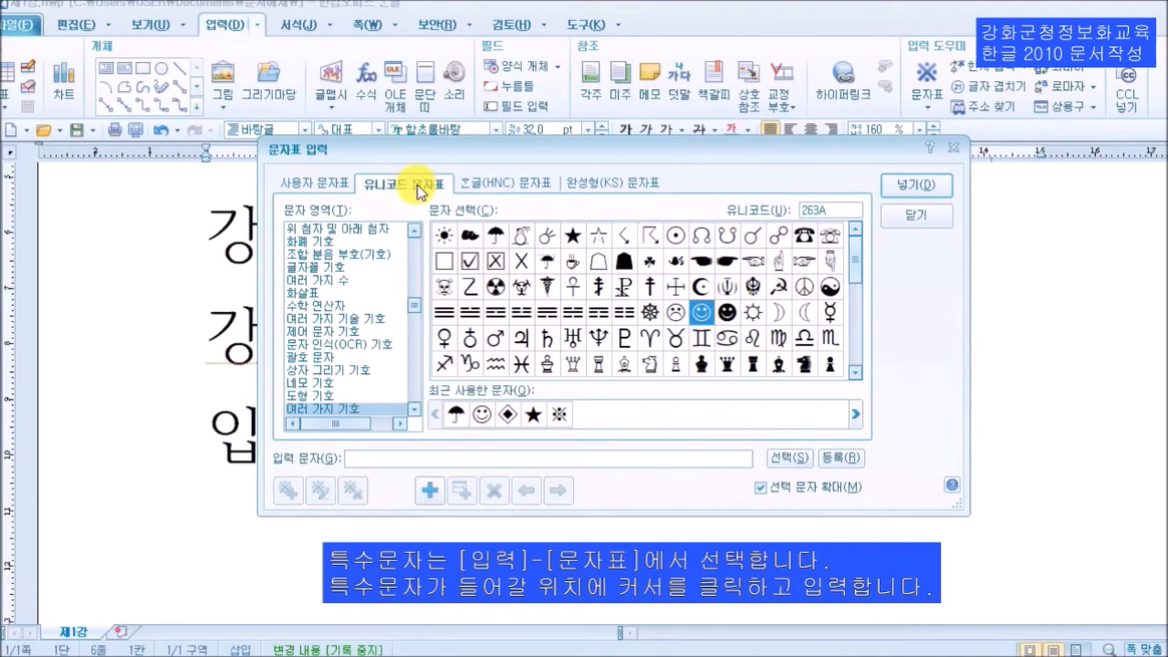
left_click(526, 188)
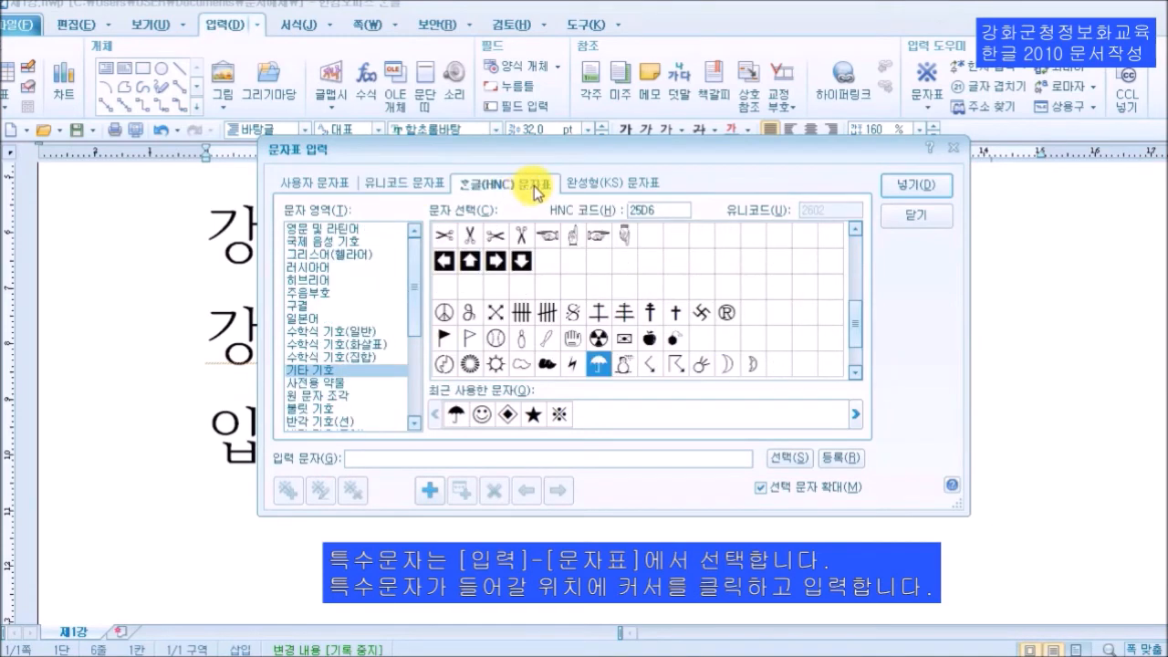
left_click(608, 184)
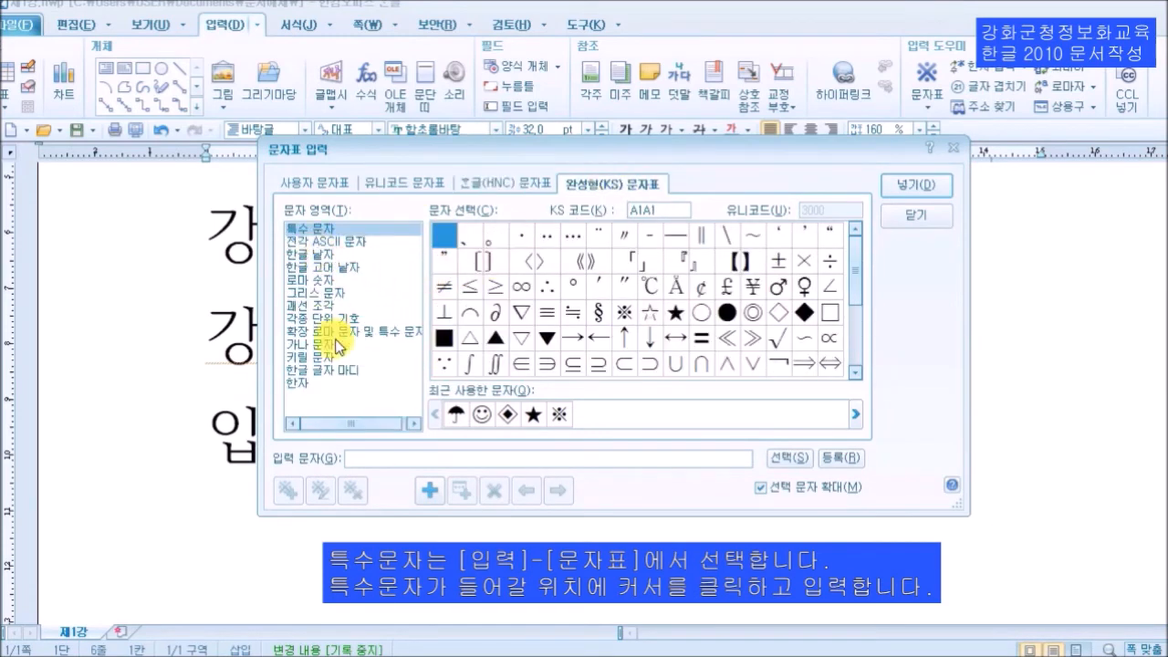
left_click(327, 280)
left_click(471, 184)
left_click(409, 186)
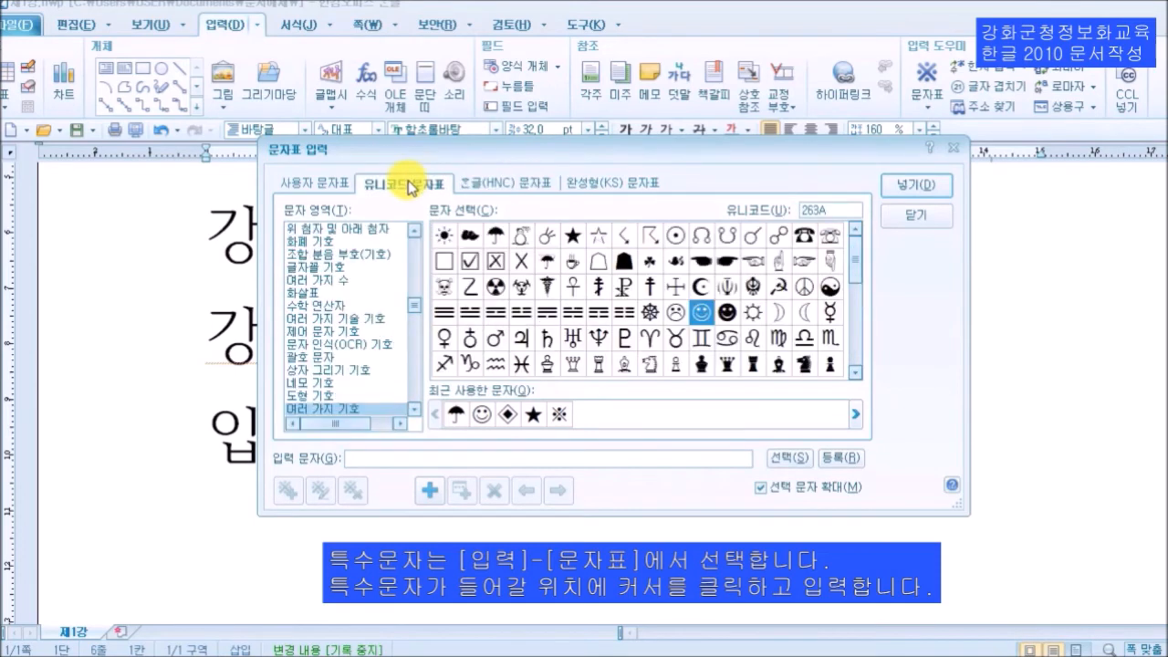
Examine the 사용자 문자표 character areas, including 기호1, 기호2, 선문자, 원문자, 괄호문자 and 분수/첨자.
left_click(324, 187)
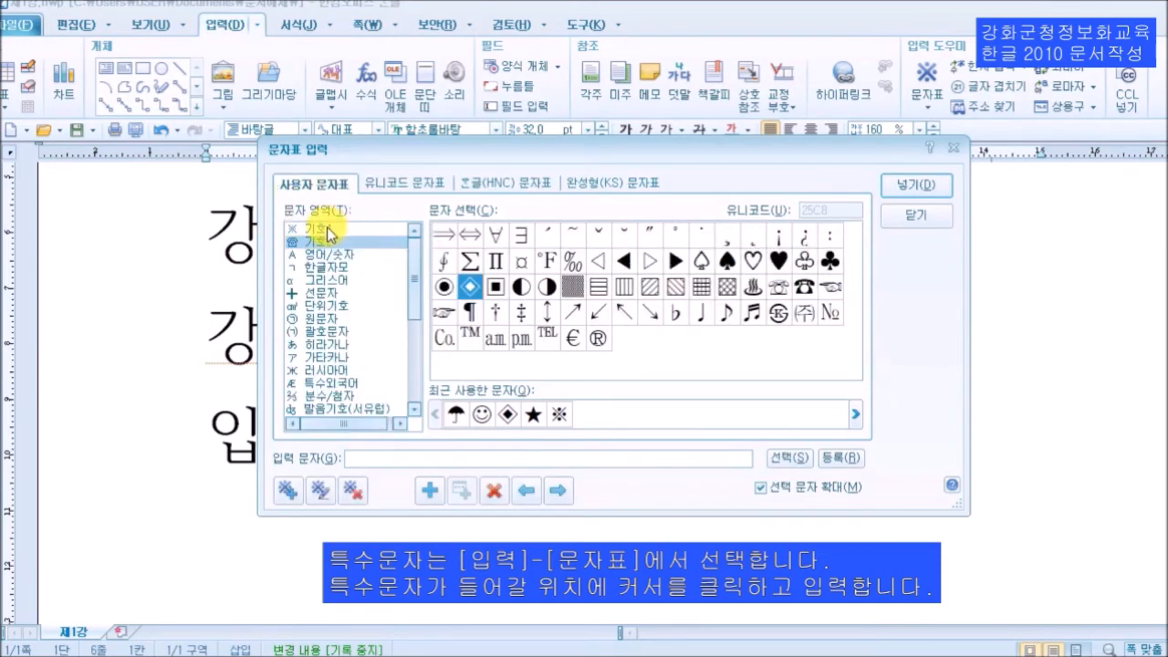
left_click(331, 235)
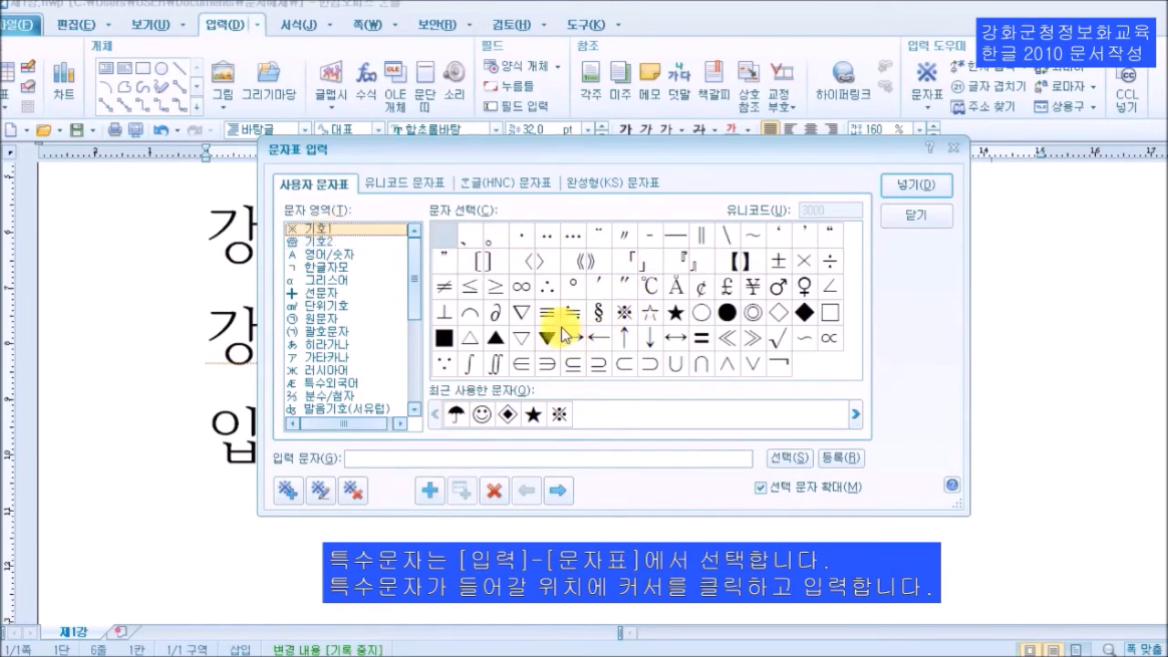
left_click(318, 243)
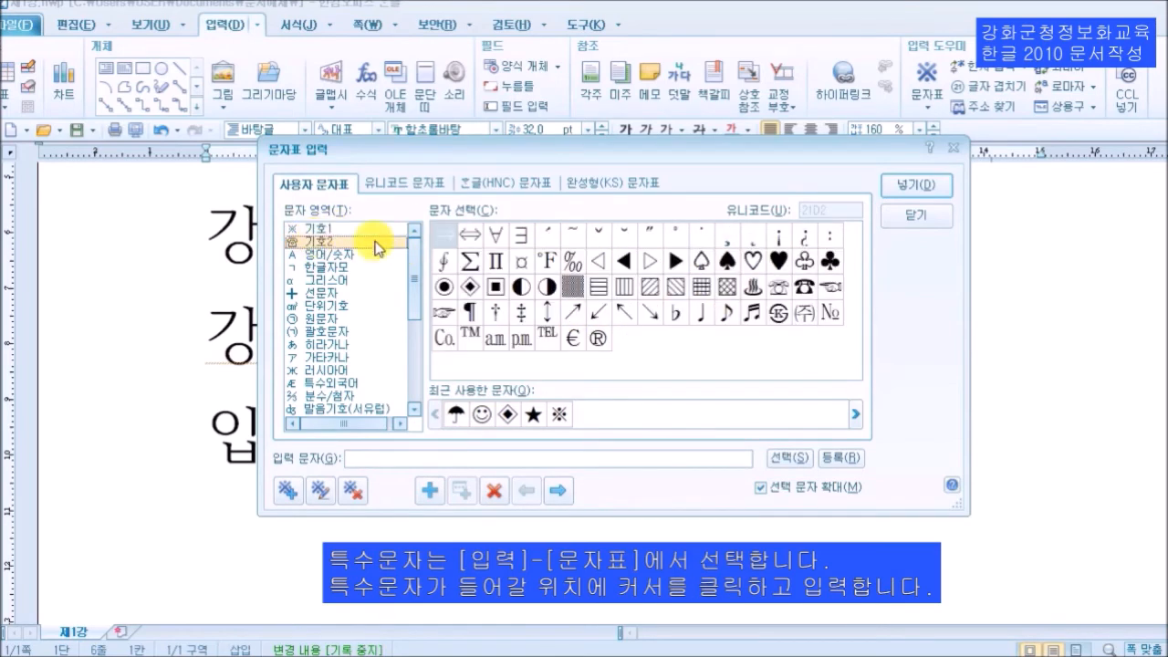
left_click(315, 280)
left_click(315, 293)
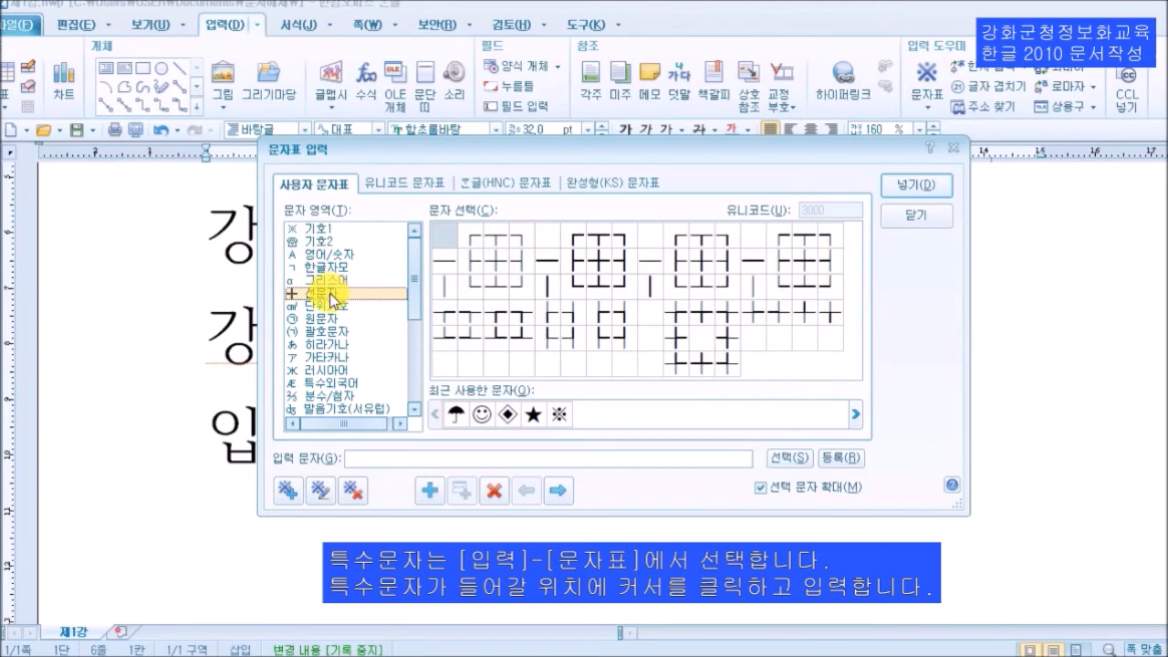
left_click(331, 319)
left_click(324, 331)
left_click(330, 371)
left_click(344, 398)
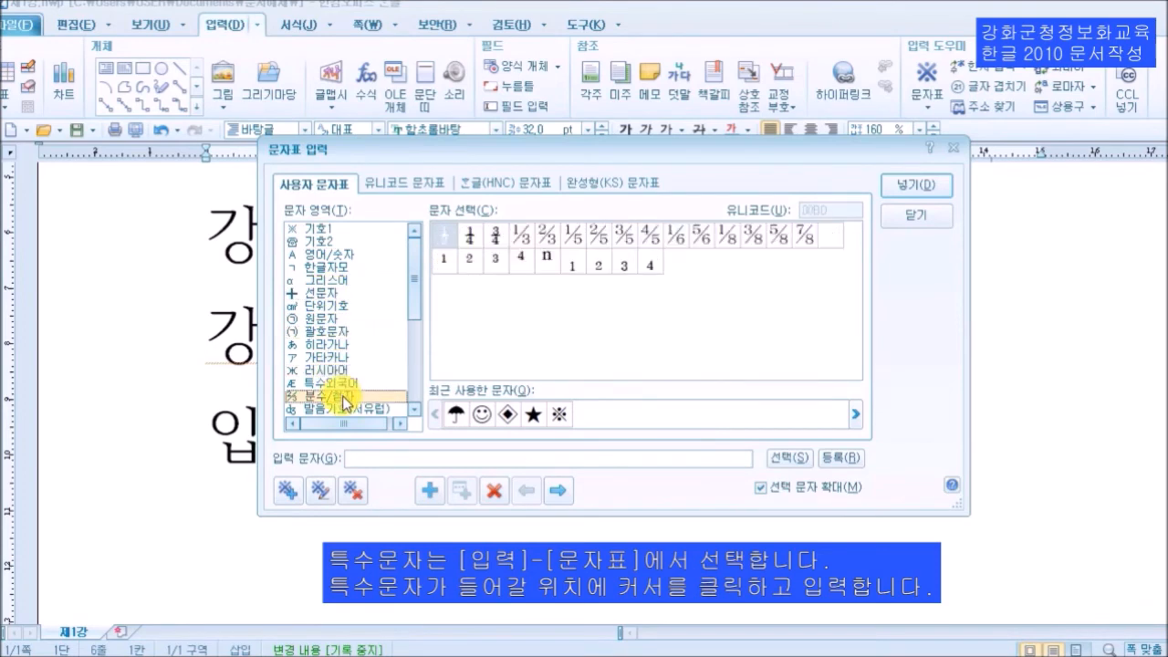
Examine the 도형 기호, 네모 기호 and 딩뱃 기호 areas of the 유니코드 문자표.
left_click(381, 182)
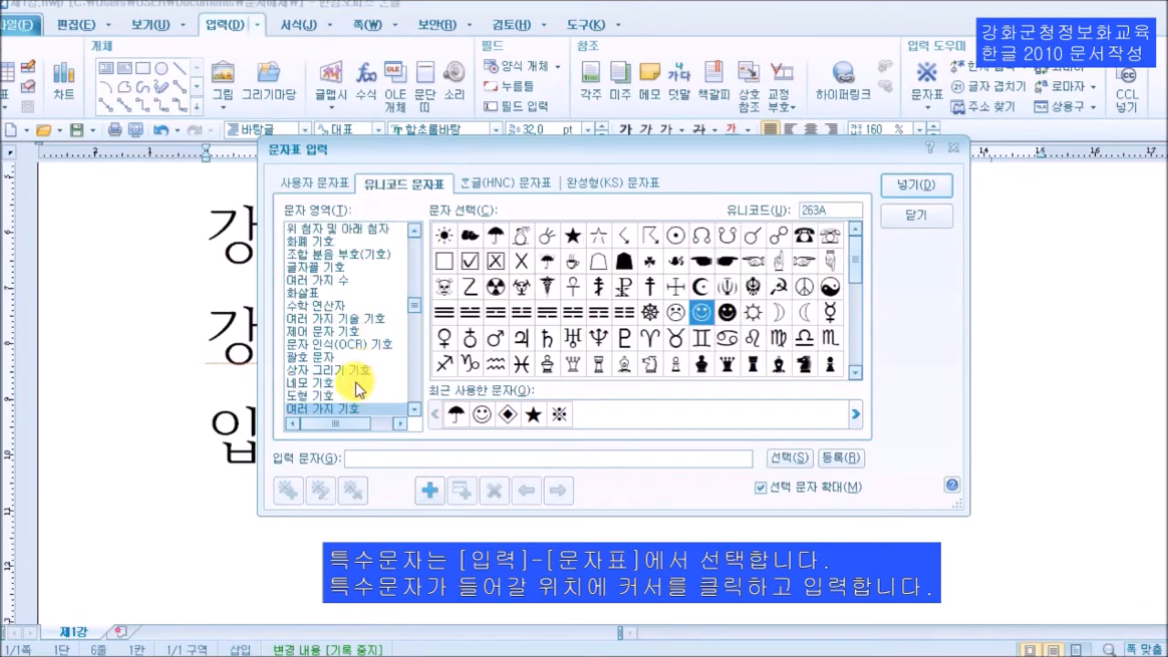
left_click(319, 402)
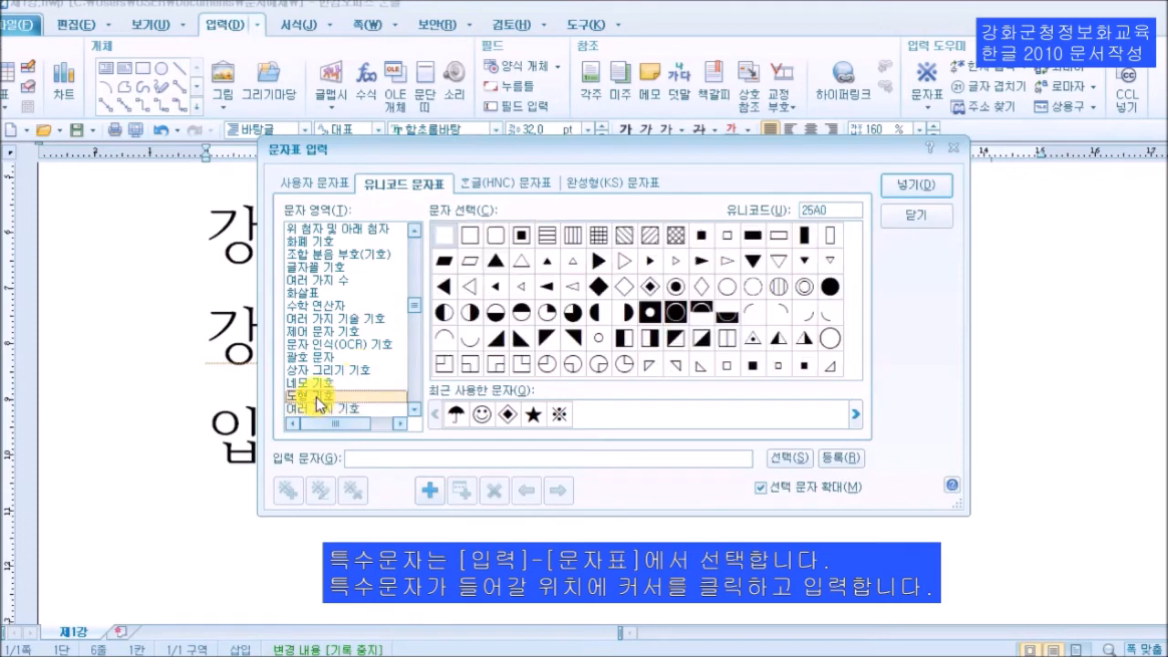
left_click(315, 383)
scroll(316, 394, "down", 1)
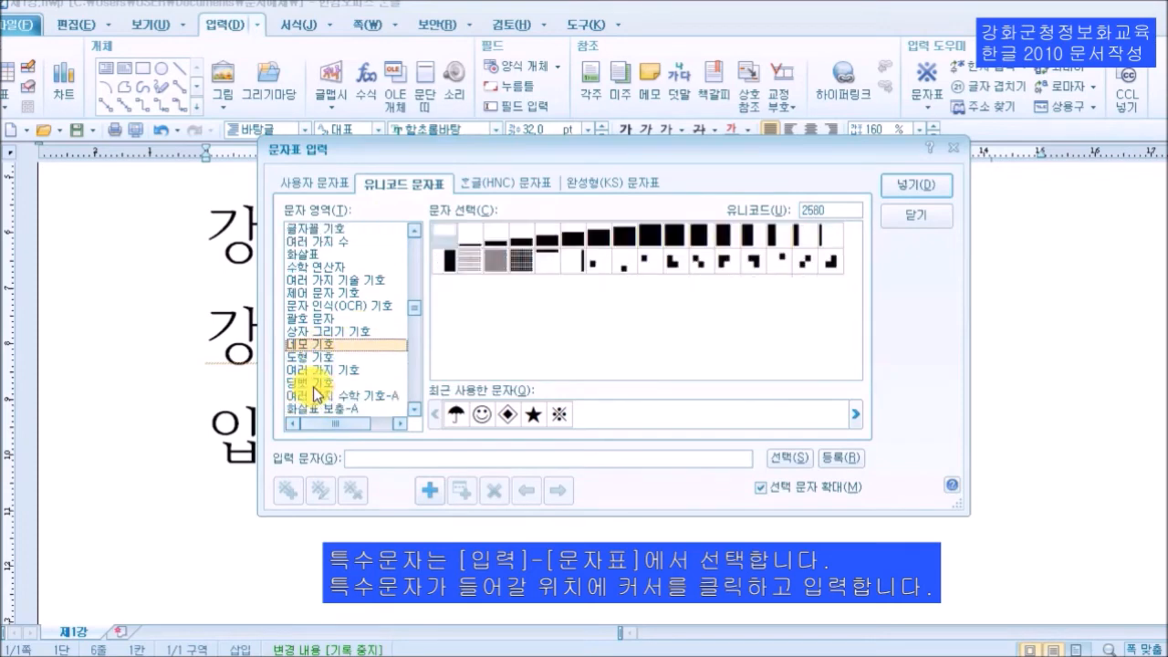
left_click(315, 384)
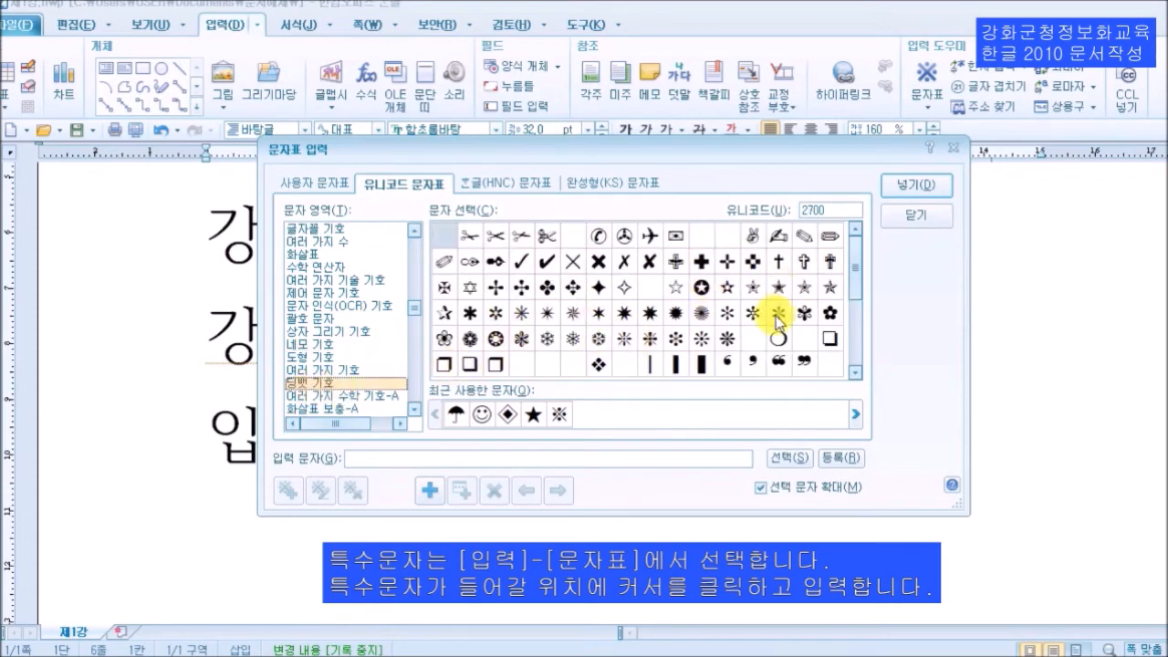
Compare the HNC, 유니코드 and 사용자 문자표 tables again, including the 기호1 and 기호2 areas of 사용자 문자표.
left_click(534, 189)
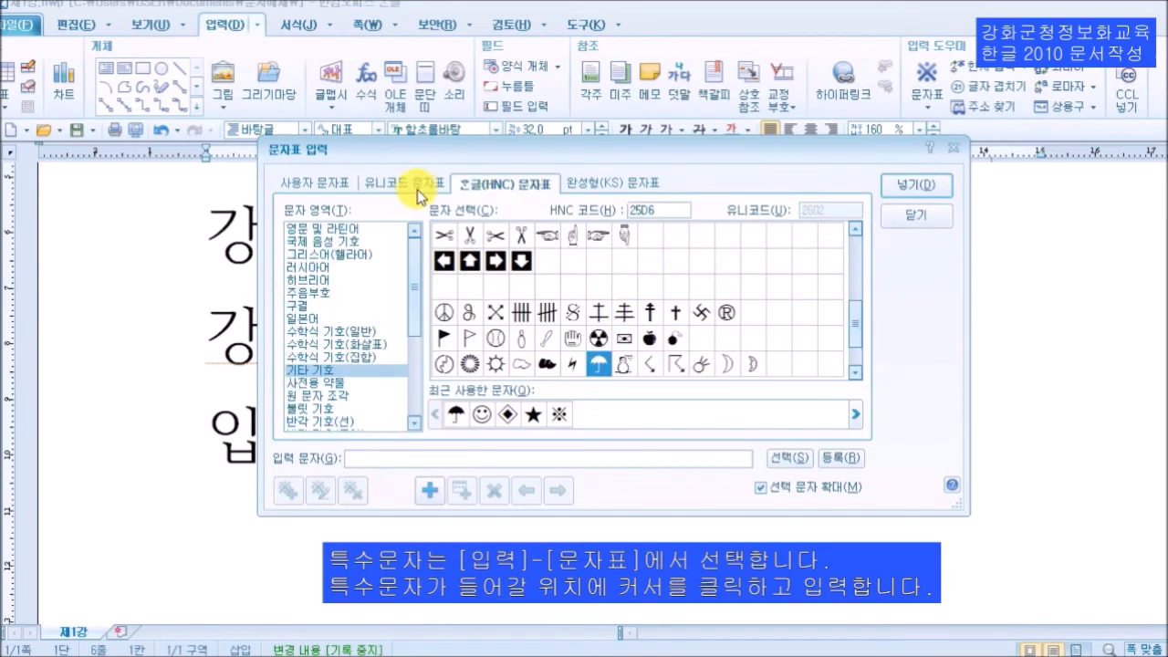
left_click(315, 185)
left_click(388, 184)
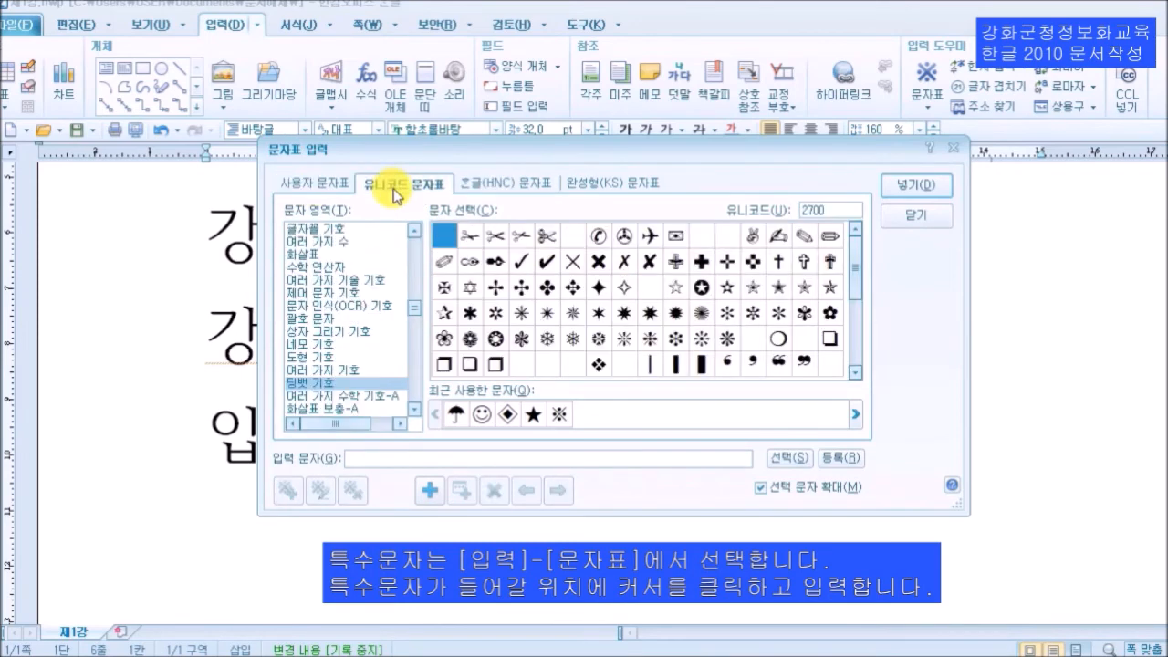
left_click(479, 186)
left_click(406, 185)
left_click(321, 190)
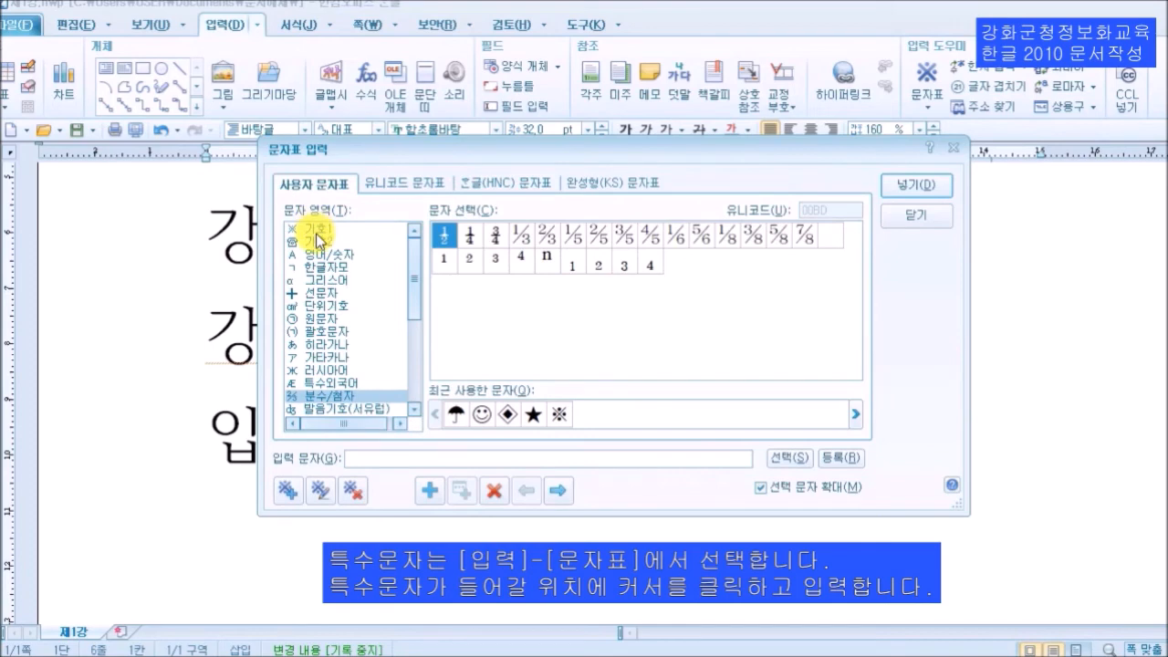
left_click(323, 230)
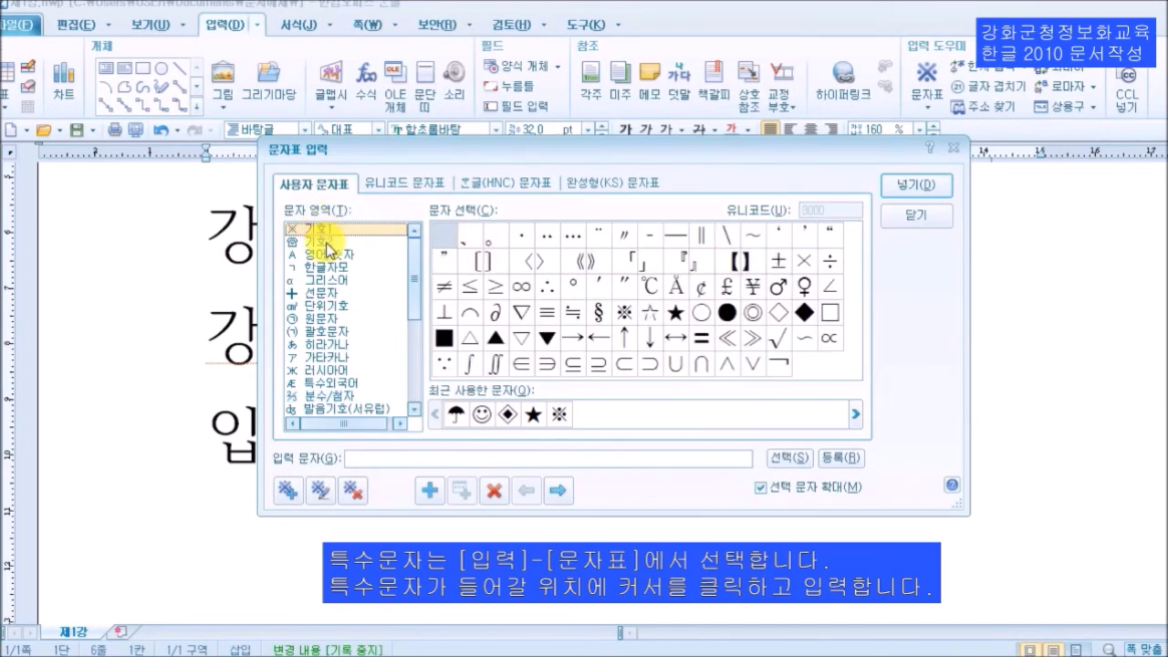
left_click(326, 242)
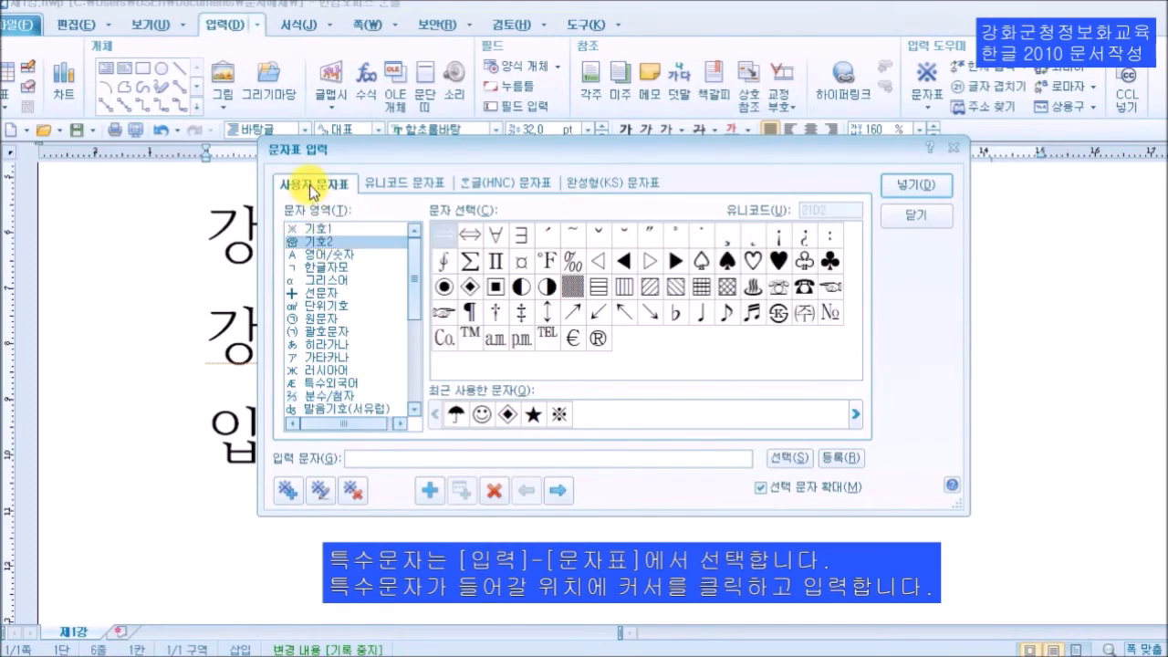
left_click(414, 185)
left_click(332, 187)
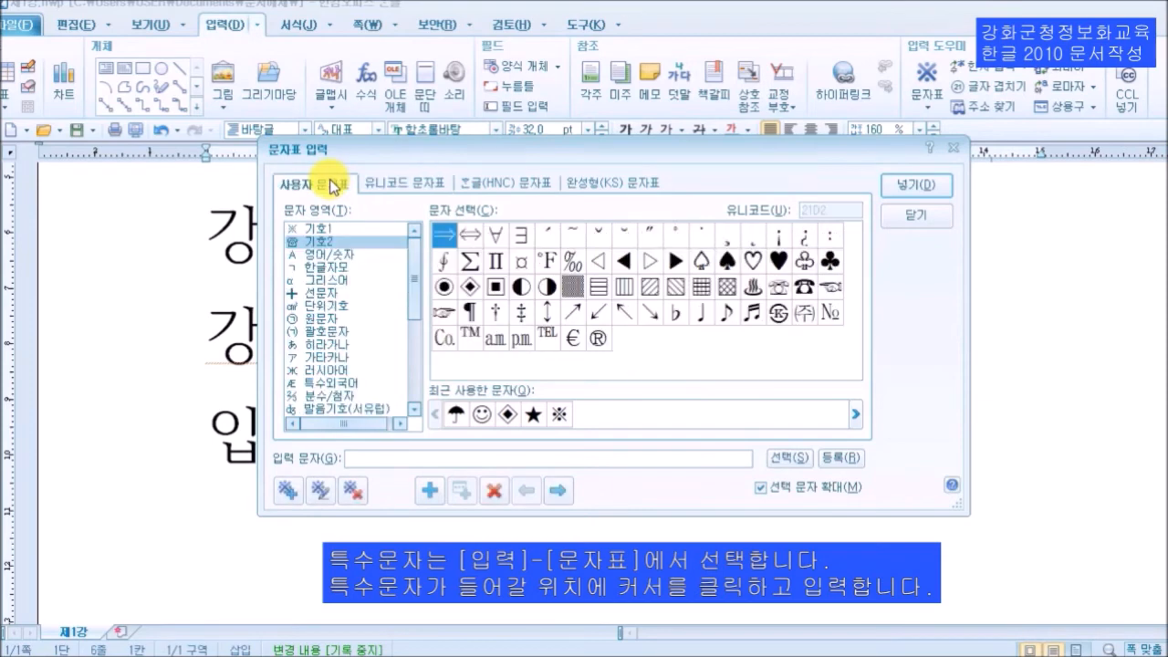
Insert the ★ symbol from the 기호1 area of 사용자 문자표 in front of 입력-문자표.
left_click(337, 231)
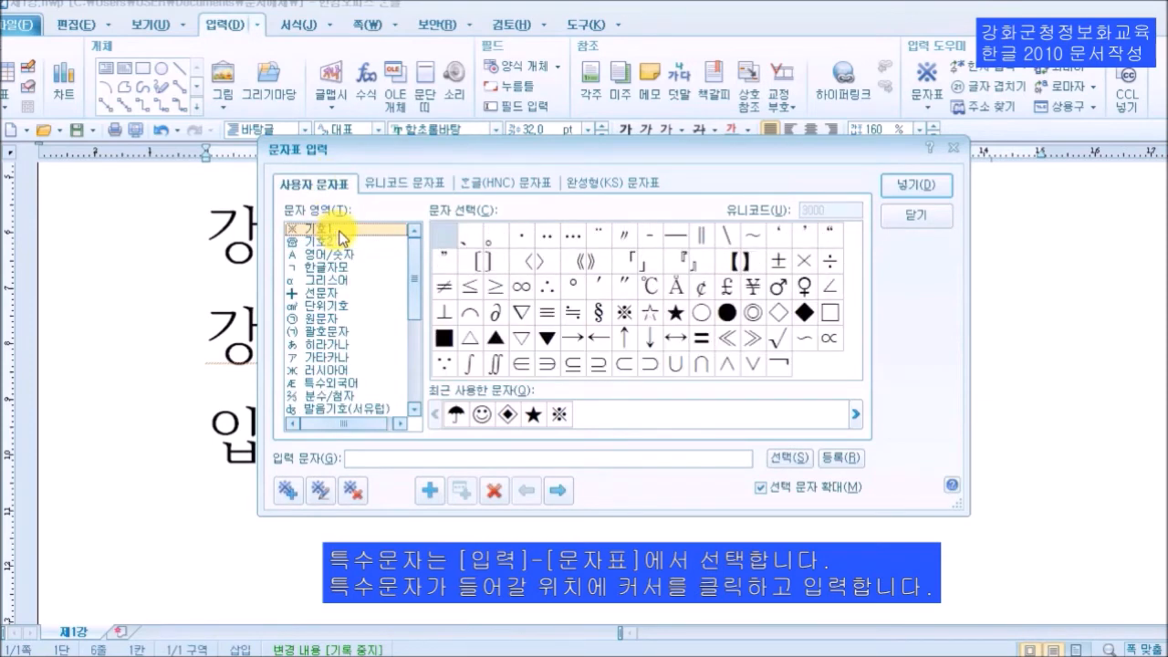
left_click(677, 318)
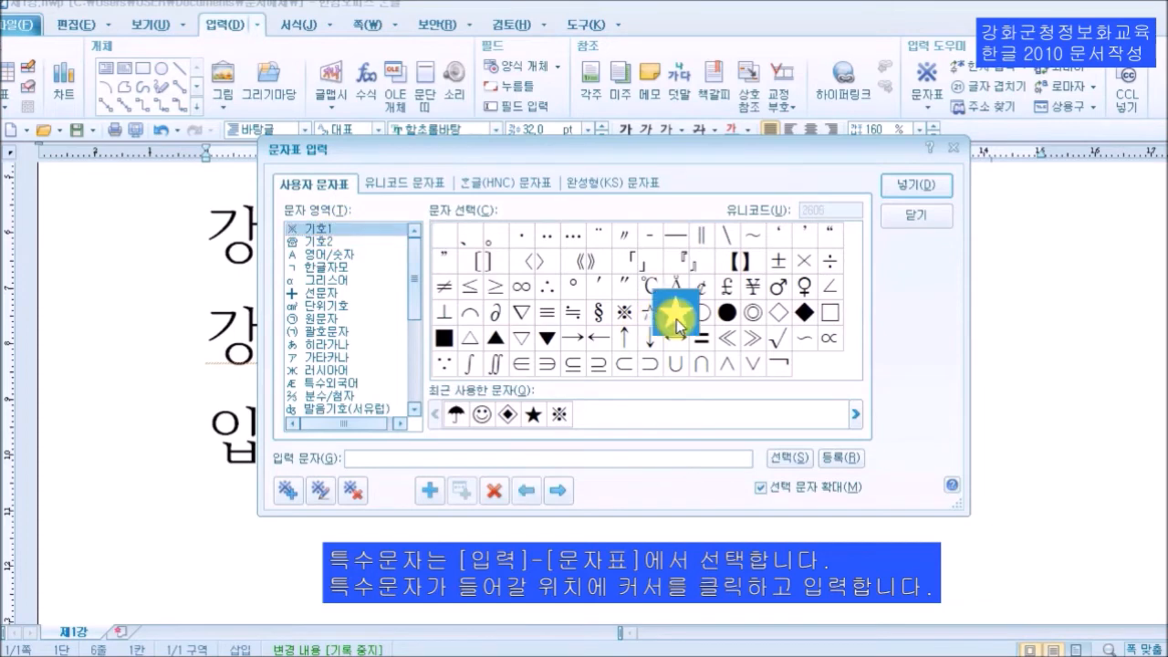
left_click(902, 188)
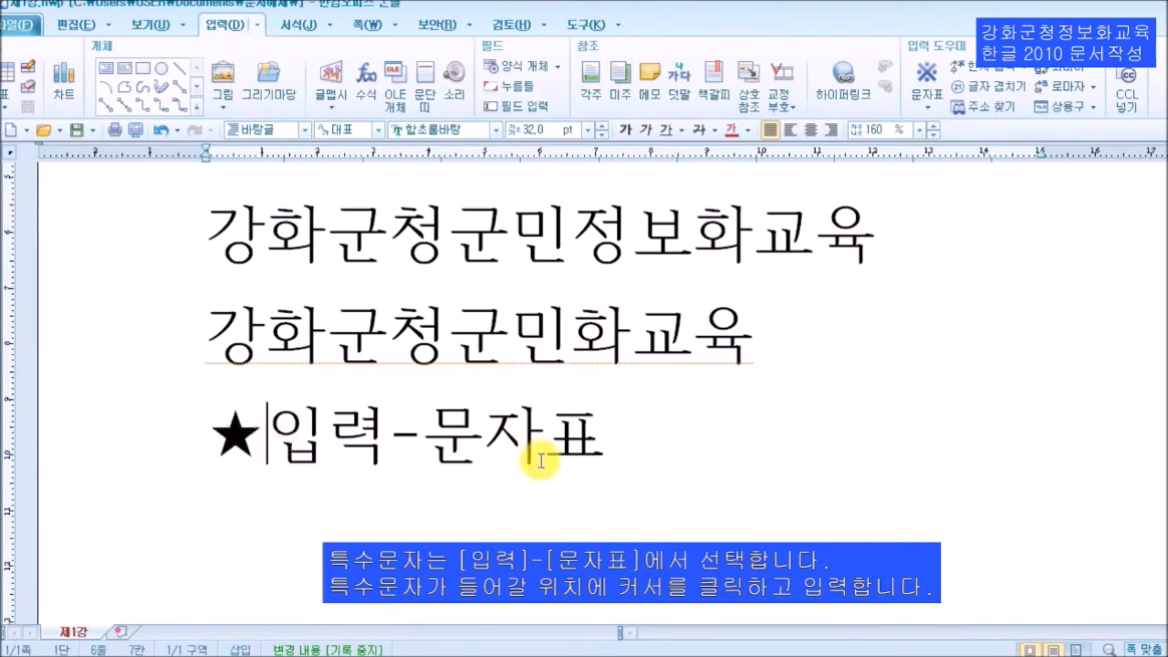
Insert another ★ at the end of the 입력-문자표 line from the recently used symbols.
left_click(625, 446)
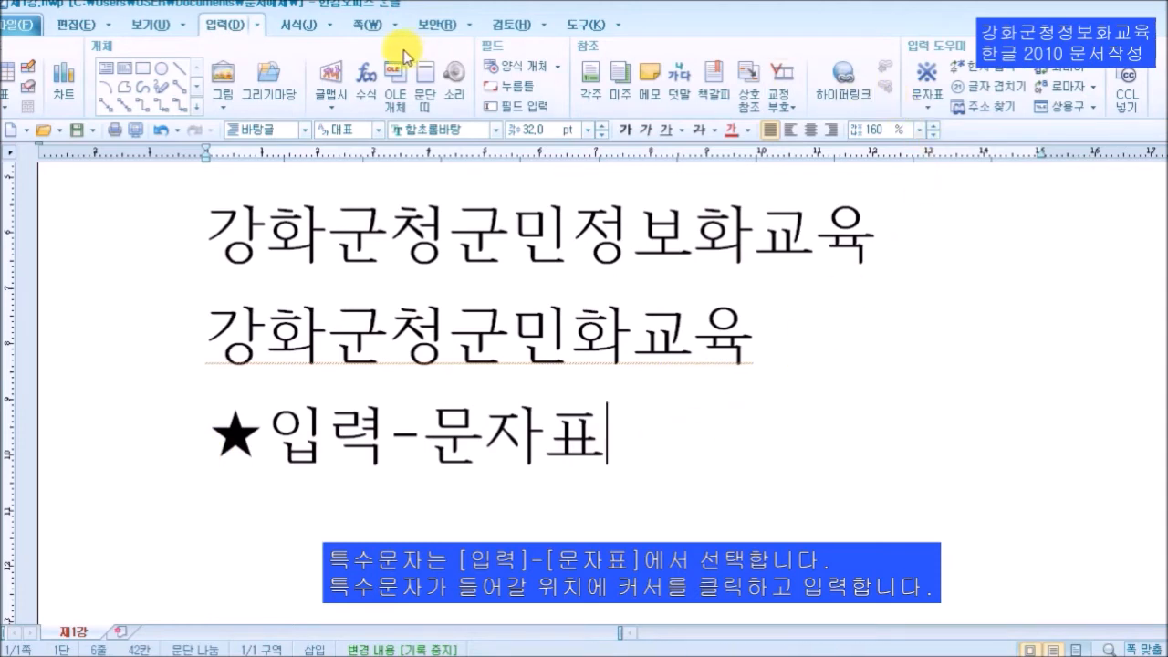
left_click(931, 106)
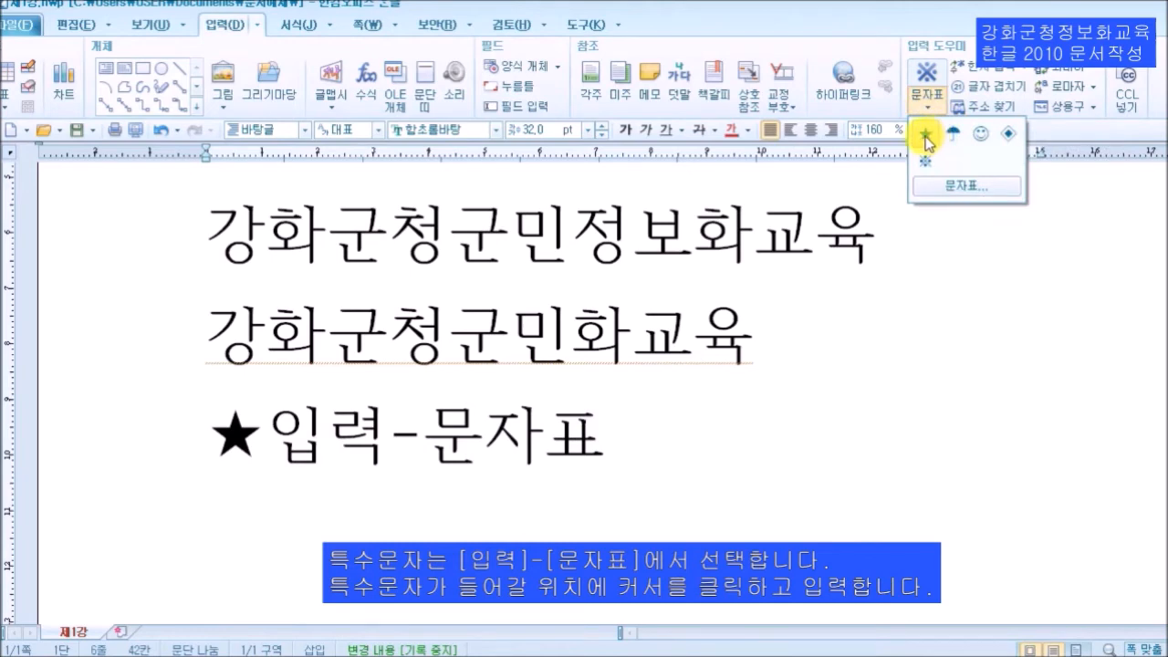
left_click(925, 137)
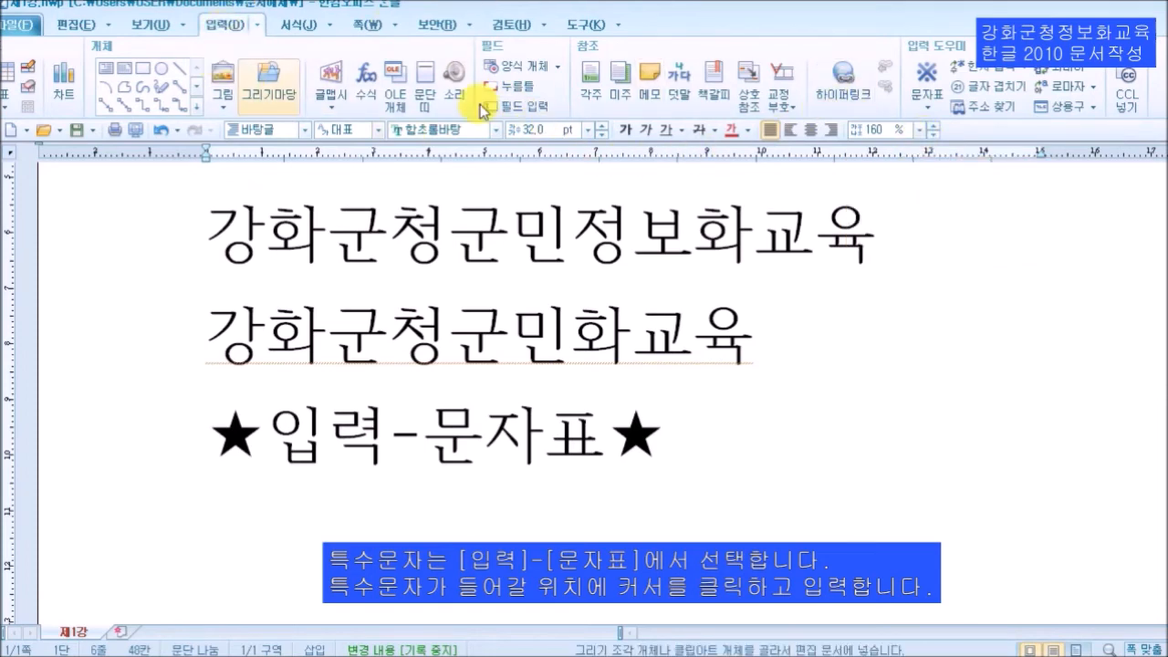
Insert the ◈ symbol from the 기호2 area of 사용자 문자표 after the ★ ending the line.
left_click(931, 109)
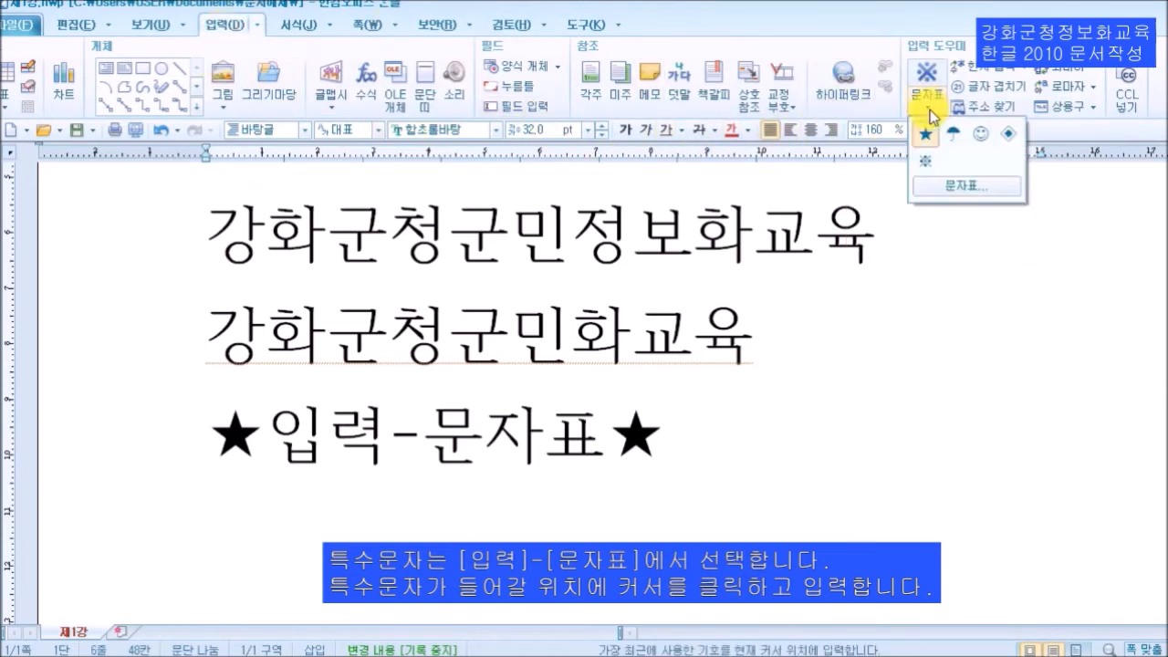
left_click(987, 190)
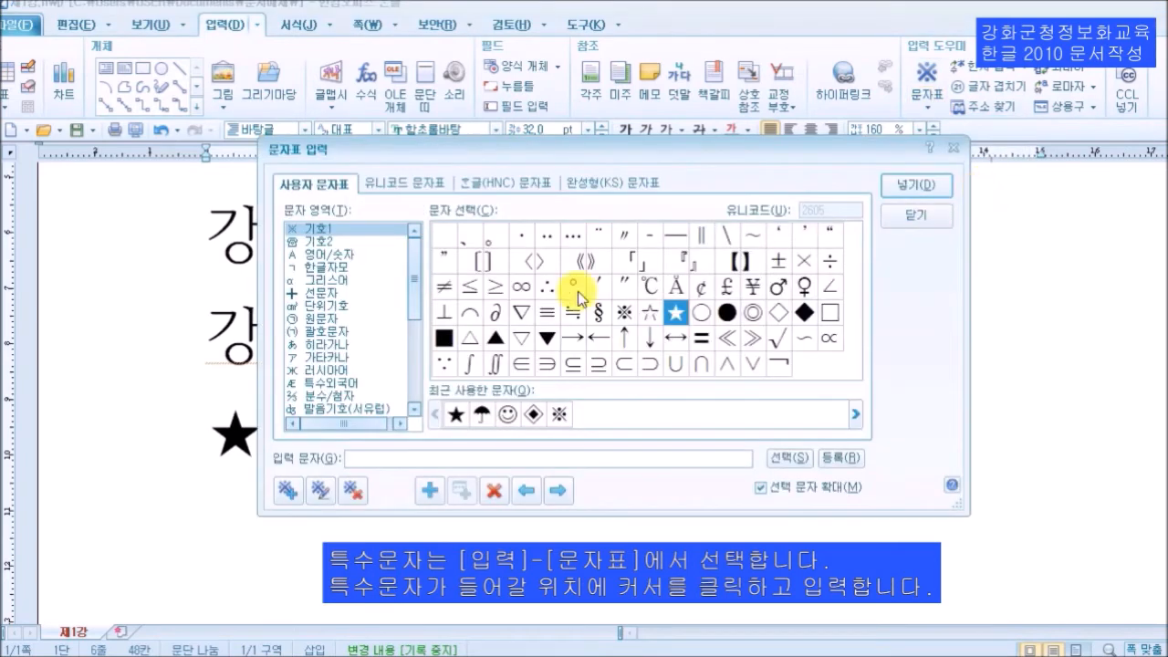
left_click(311, 191)
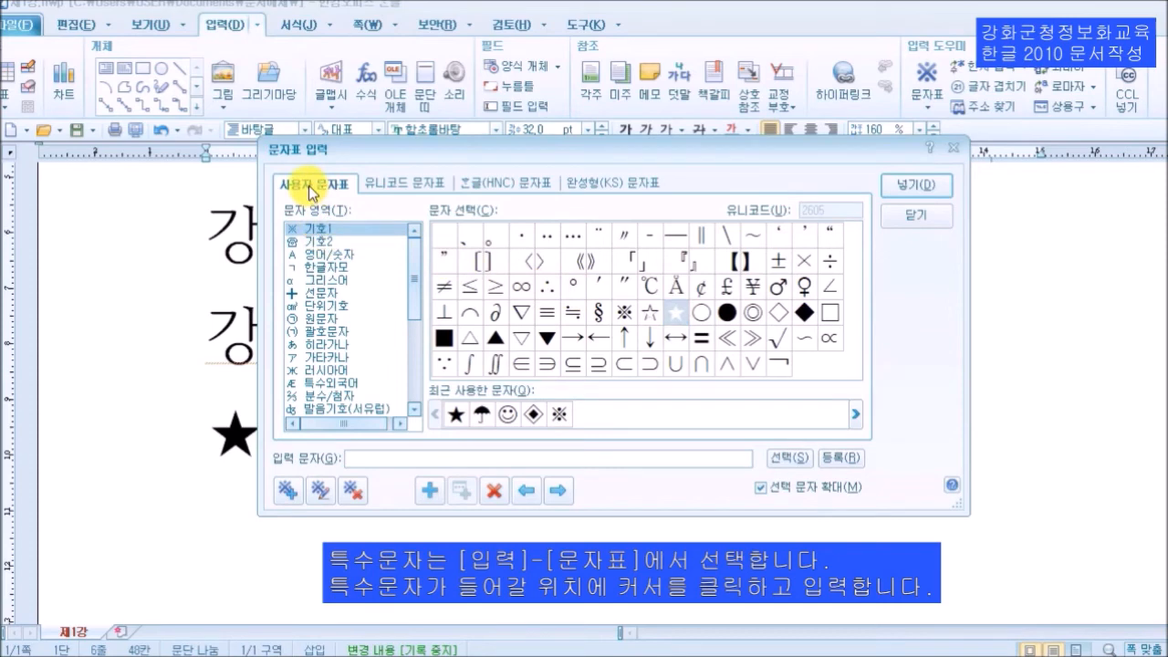
left_click(321, 240)
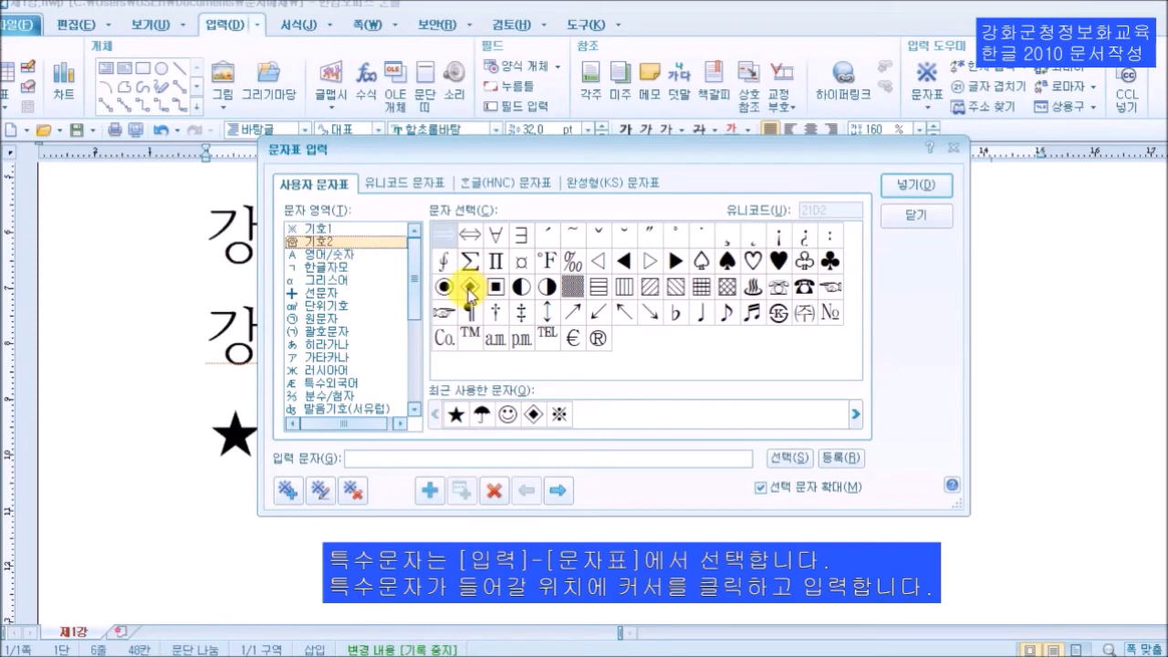
left_click(911, 184)
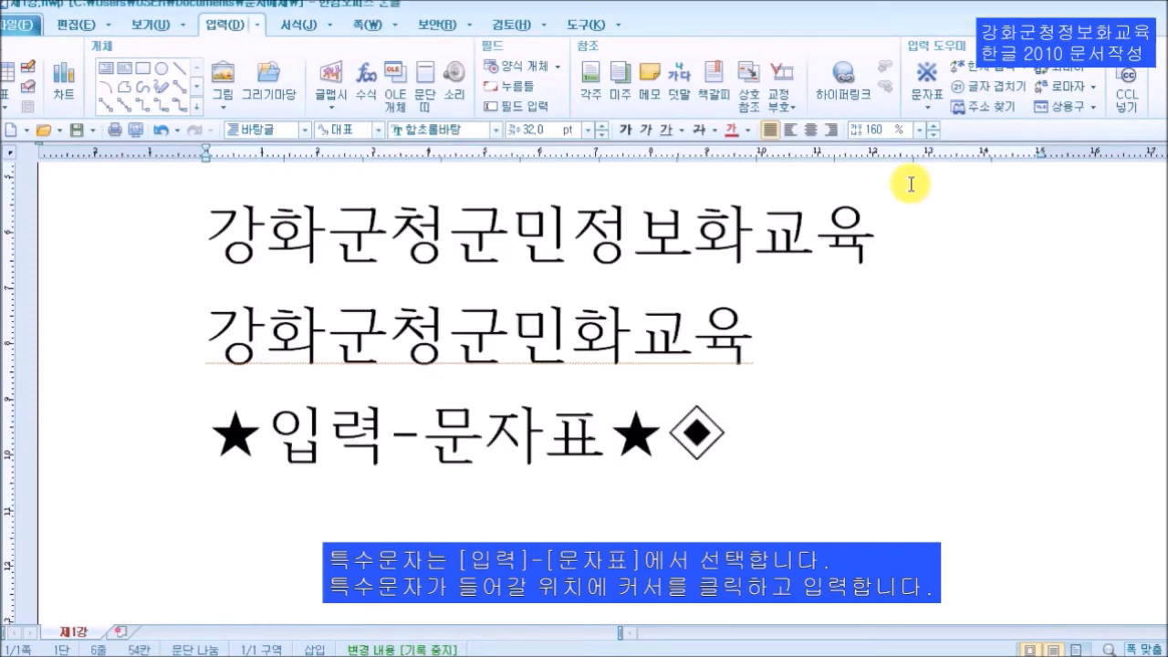
Insert the ☺ symbol from the 여러 가지 기호 area of 유니코드 문자표 in front of 강화군청군민화교육.
scroll(761, 408, "up", 1)
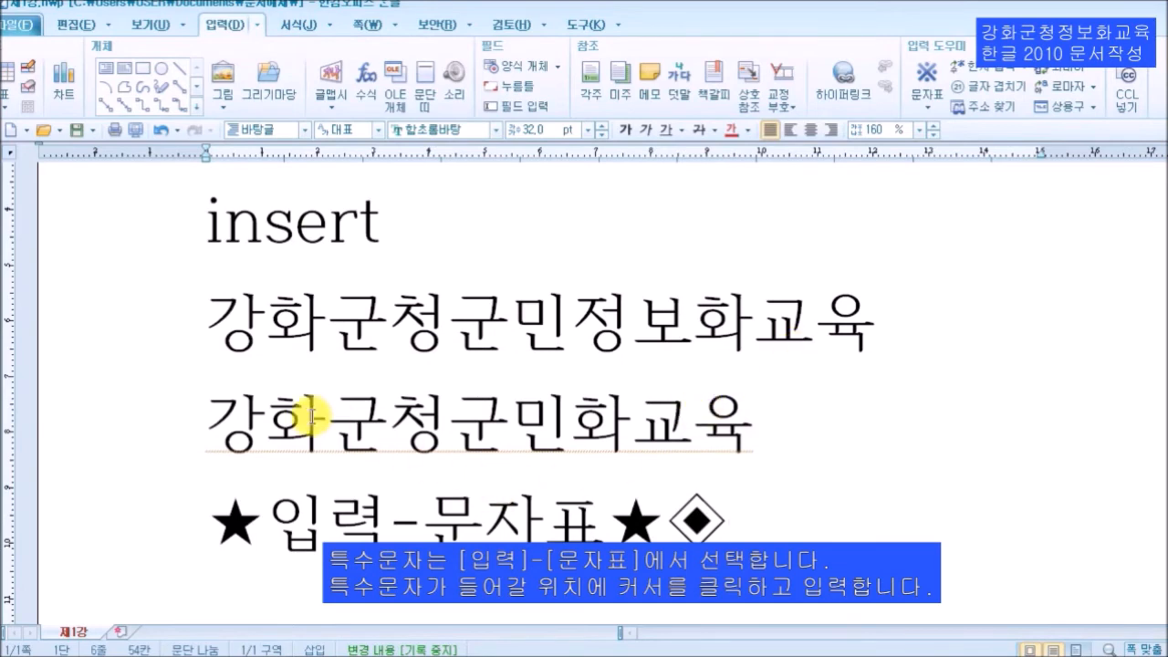
left_click(215, 425)
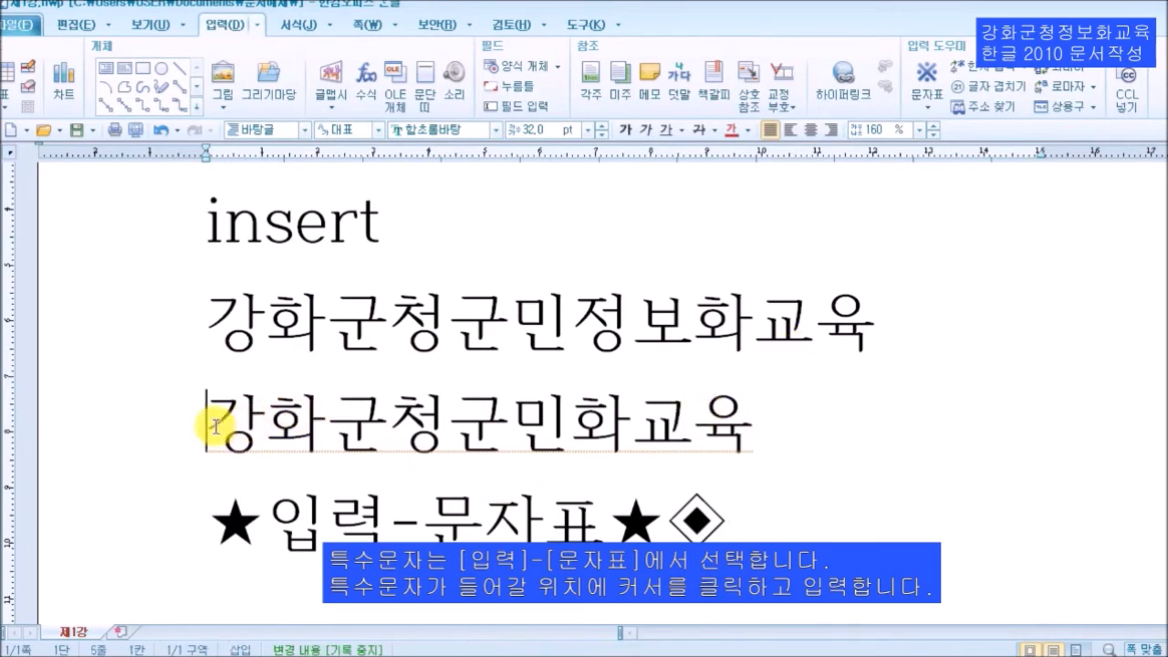
left_click(929, 105)
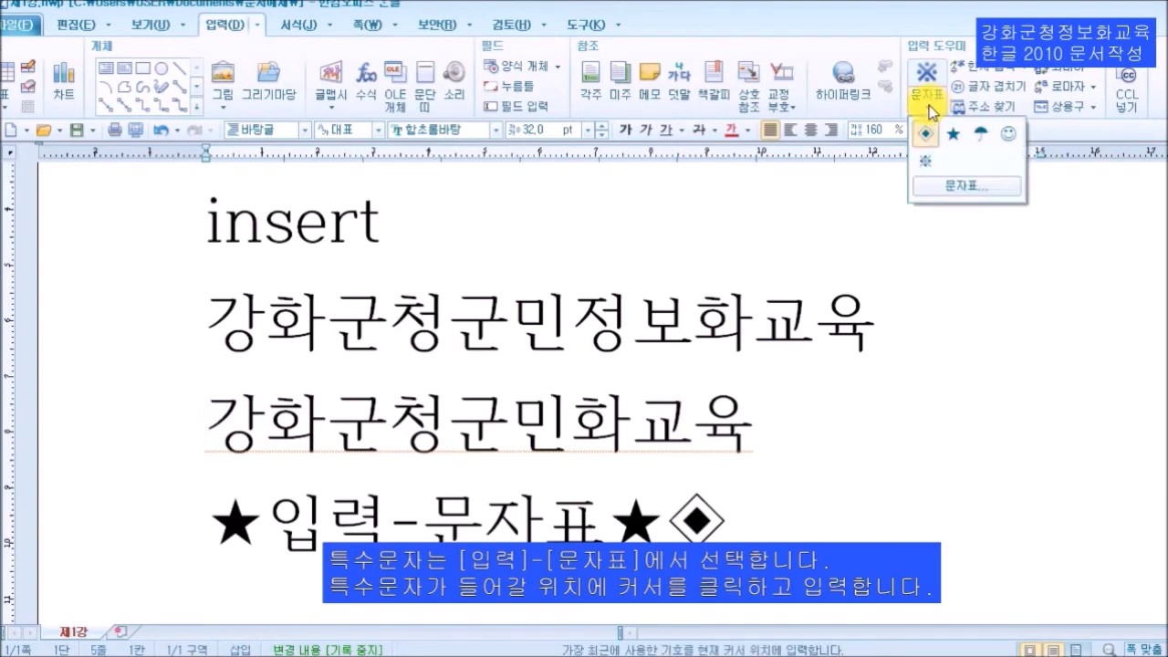
left_click(962, 187)
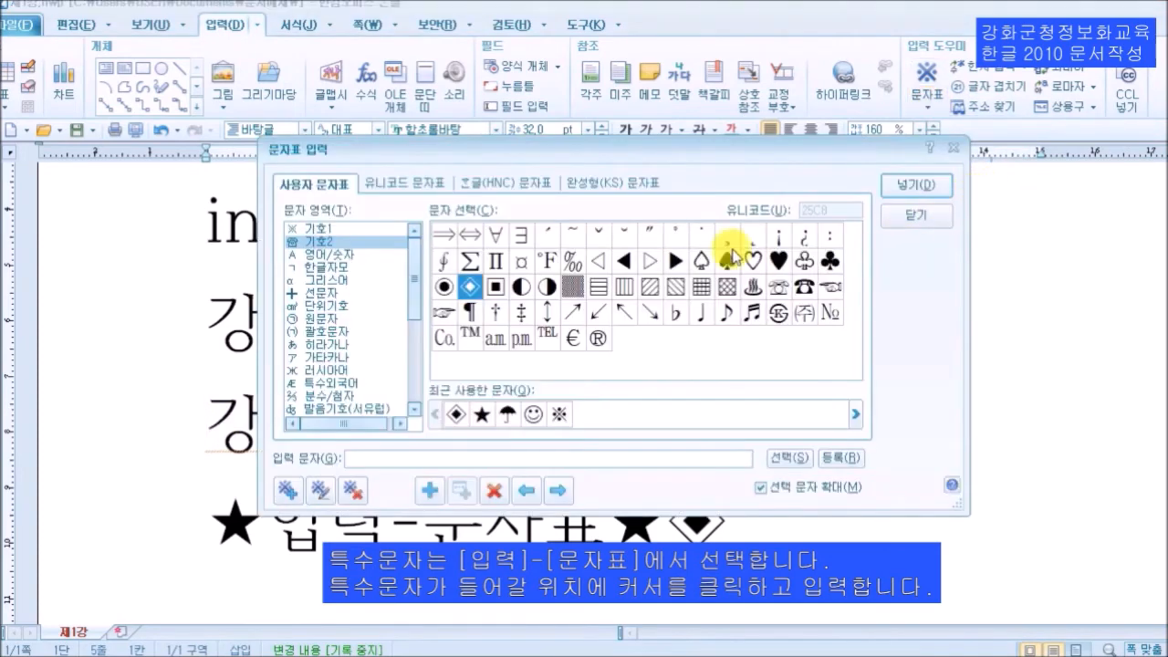
left_click(405, 188)
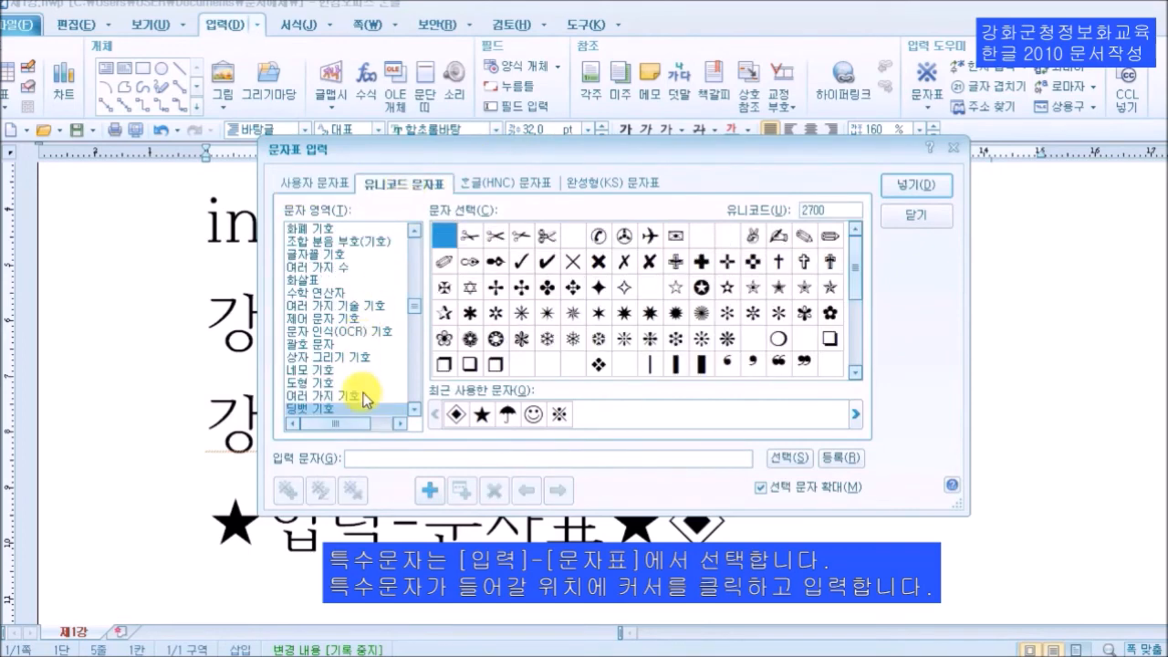
left_click(313, 396)
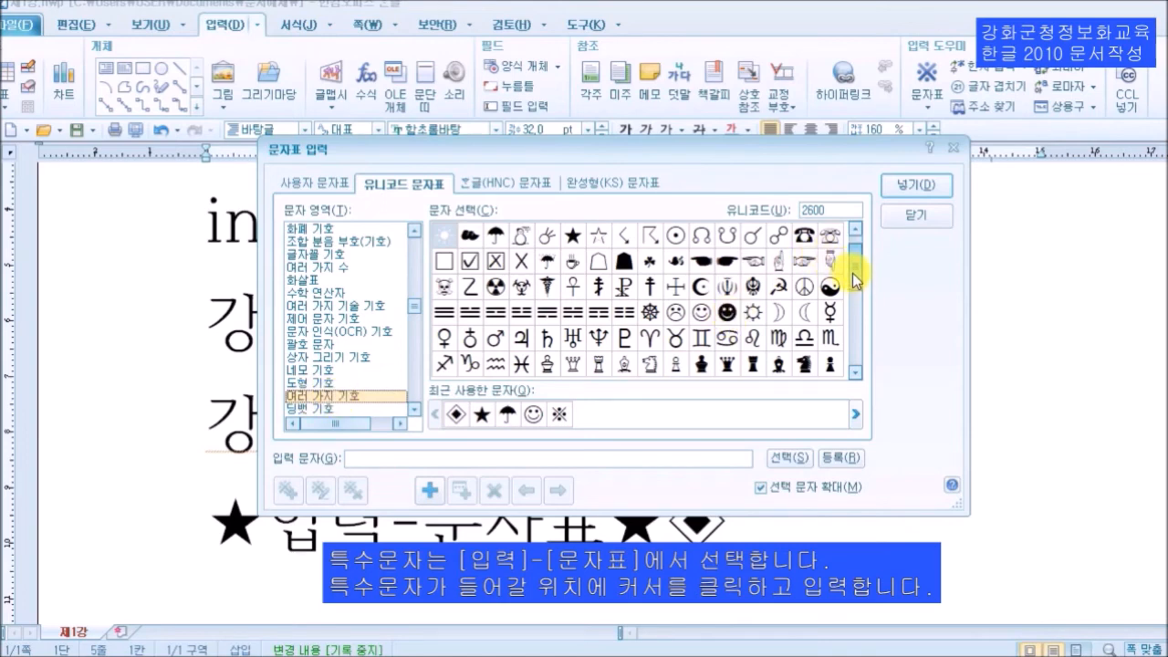
left_click_drag(853, 260, 856, 312)
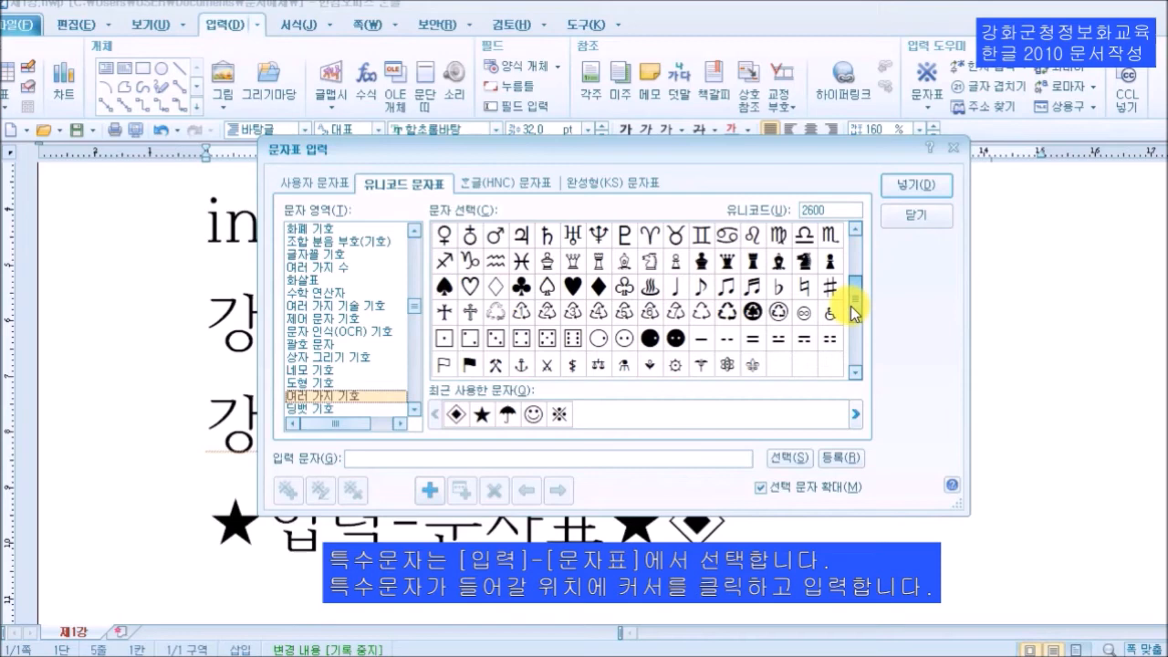
left_click_drag(855, 312, 853, 254)
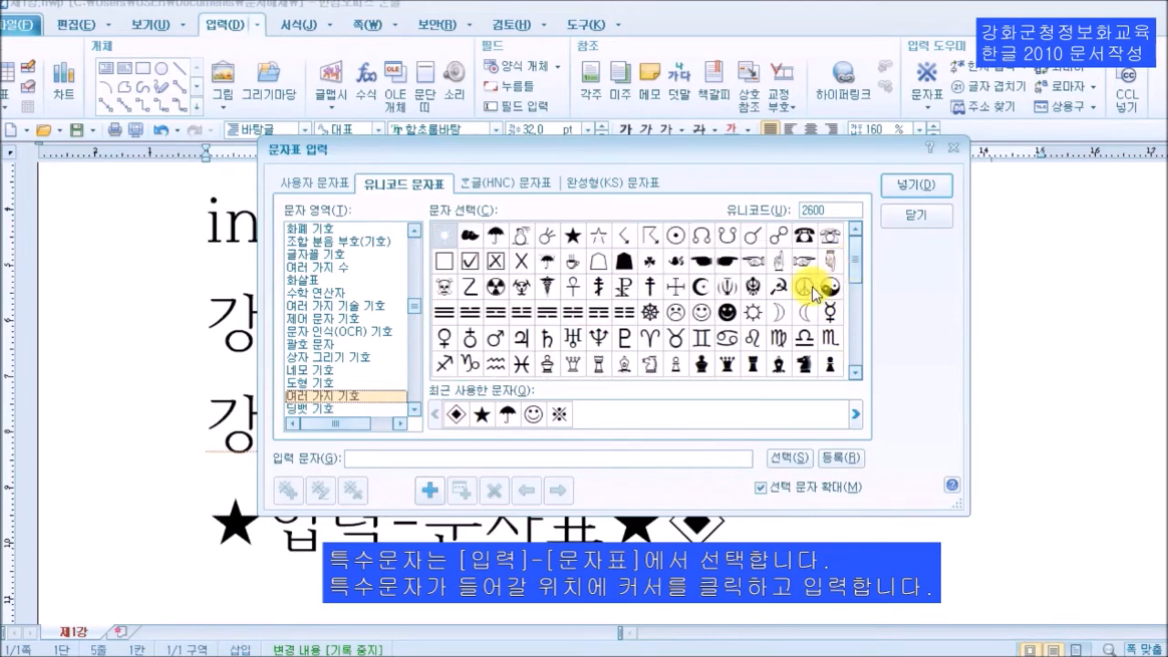
left_click(703, 319)
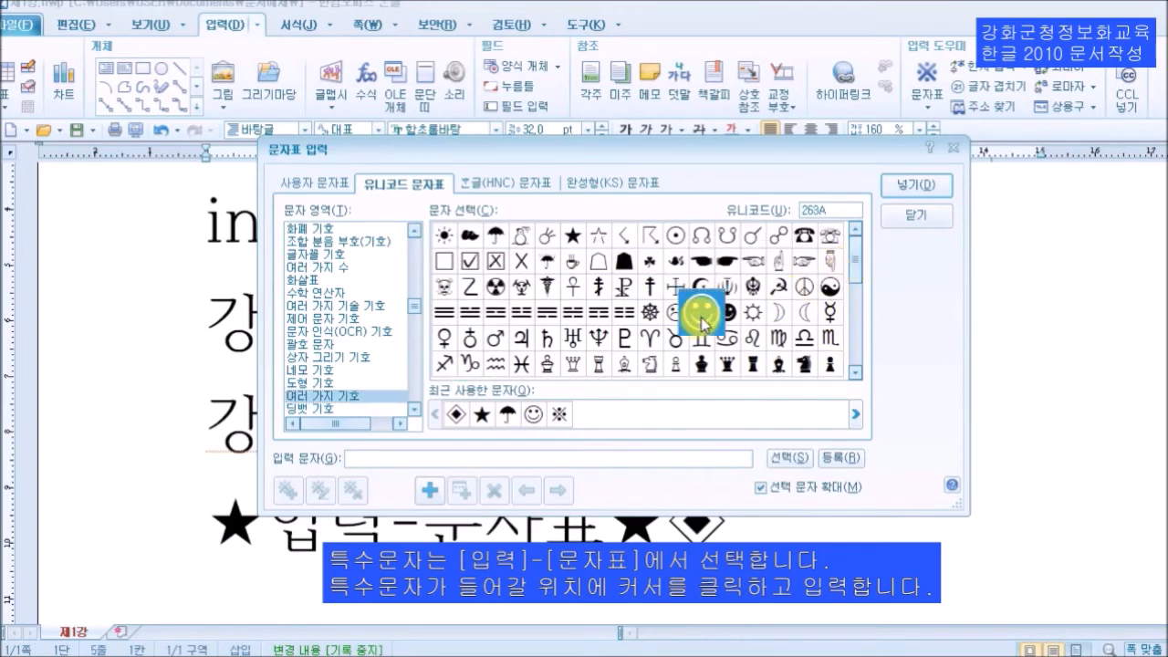
left_click(927, 187)
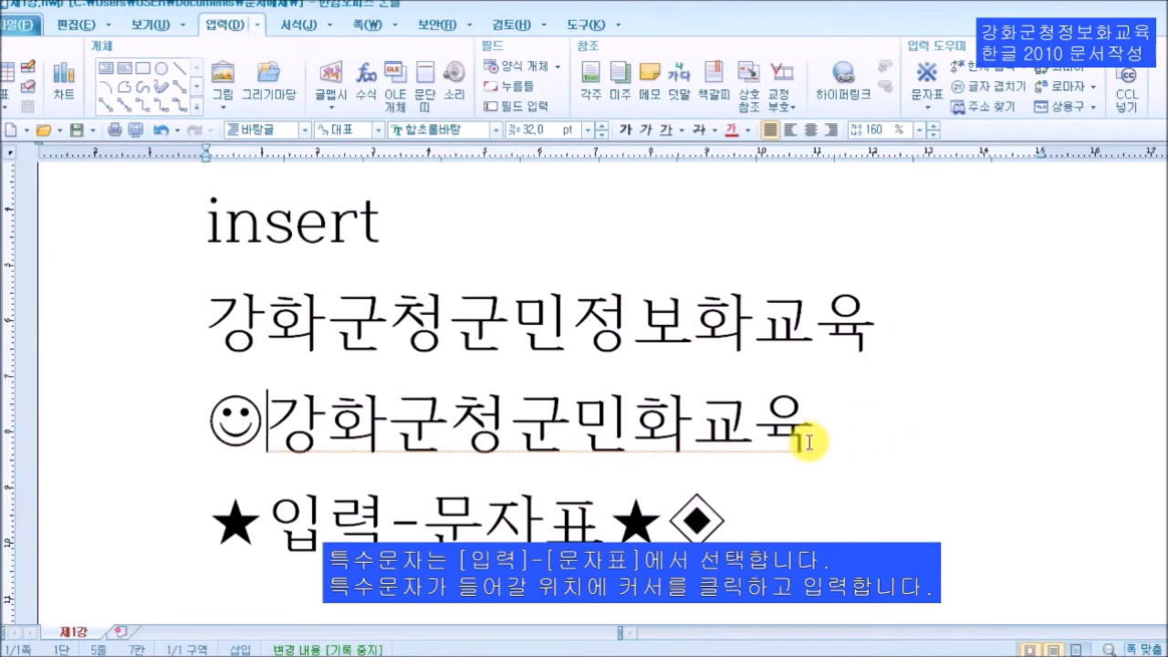
Insert the ✿ symbol from the 딩뱃 기호 area of 유니코드 문자표 at the end of the 강화군청군민화교육 line.
left_click(873, 432)
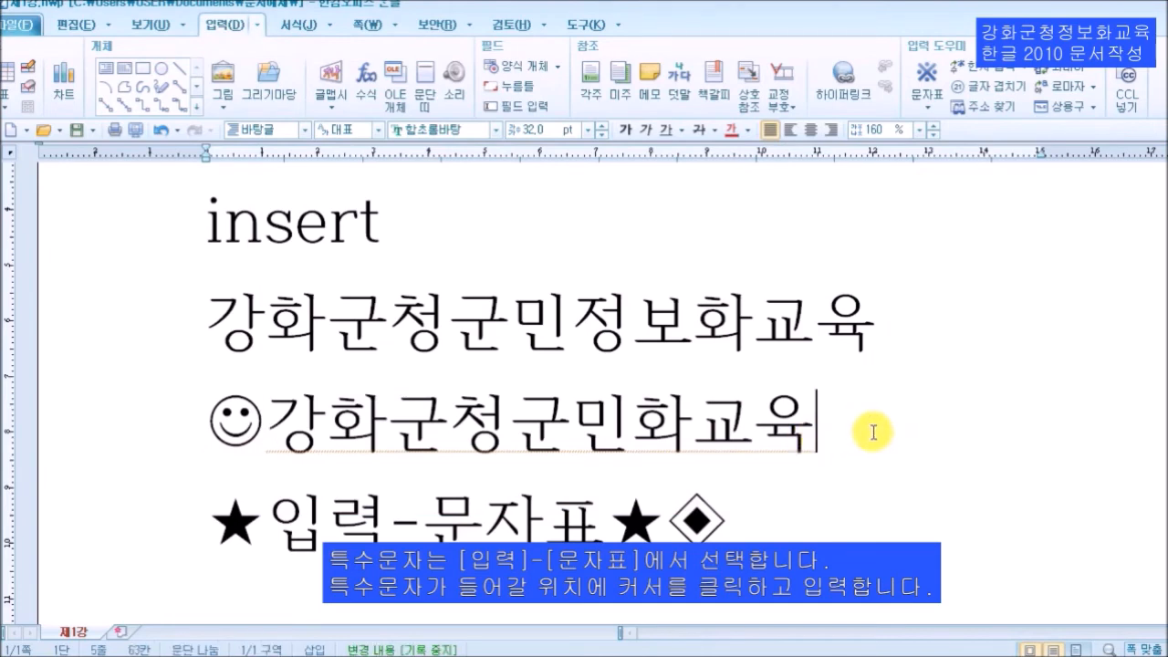
left_click(927, 108)
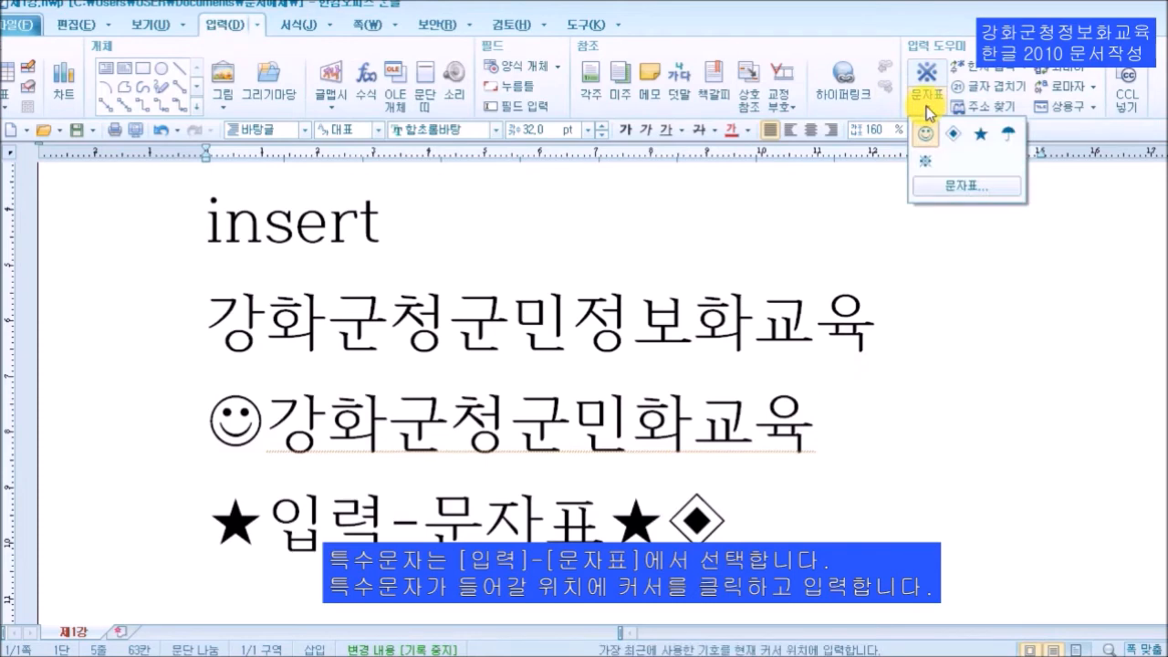
left_click(968, 187)
left_click(343, 397)
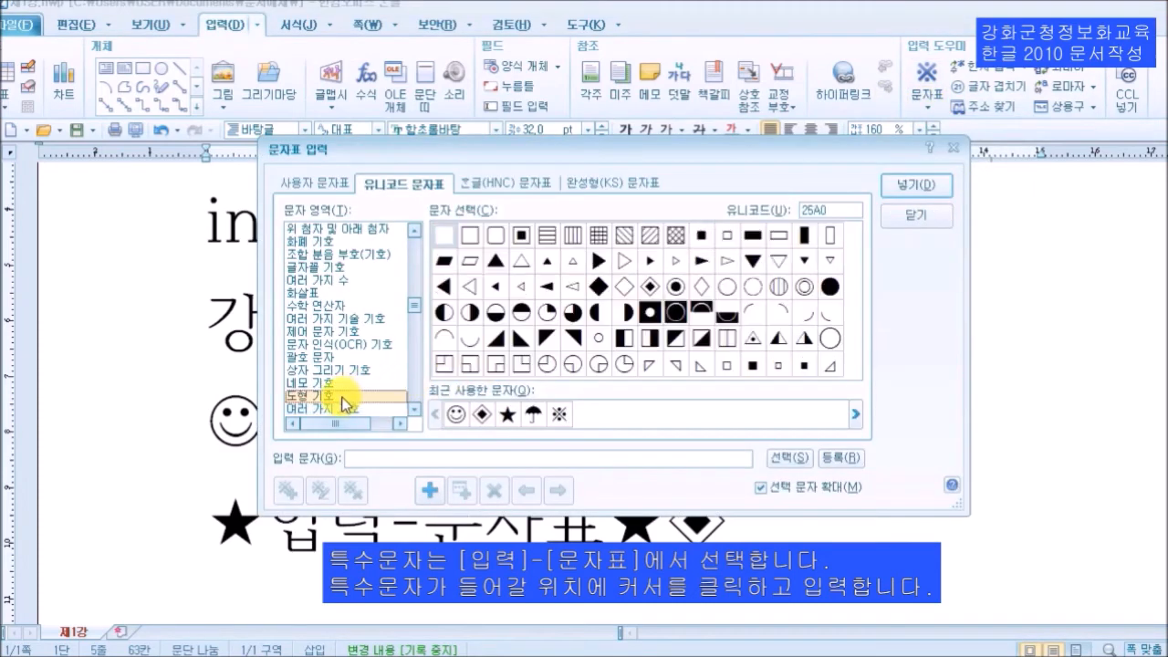
scroll(343, 405, "down", 1)
left_click(343, 383)
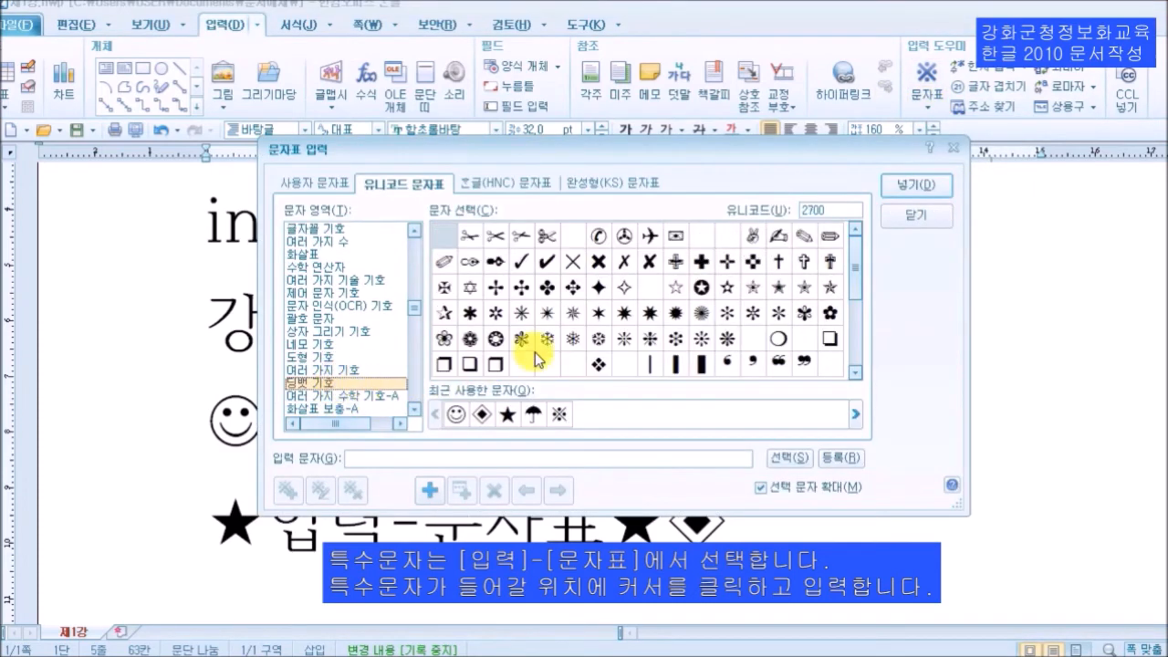
mouse_move(860, 267)
left_mouse_down()
mouse_move(863, 239)
mouse_move(869, 314)
mouse_move(865, 278)
left_mouse_up()
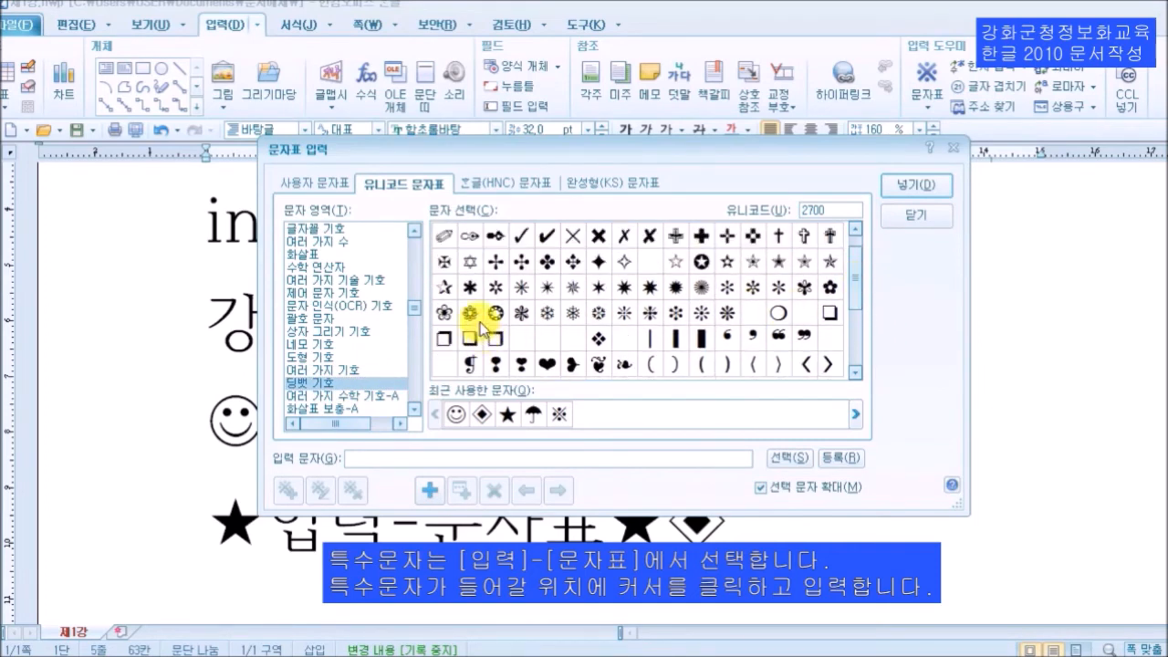
left_click(829, 287)
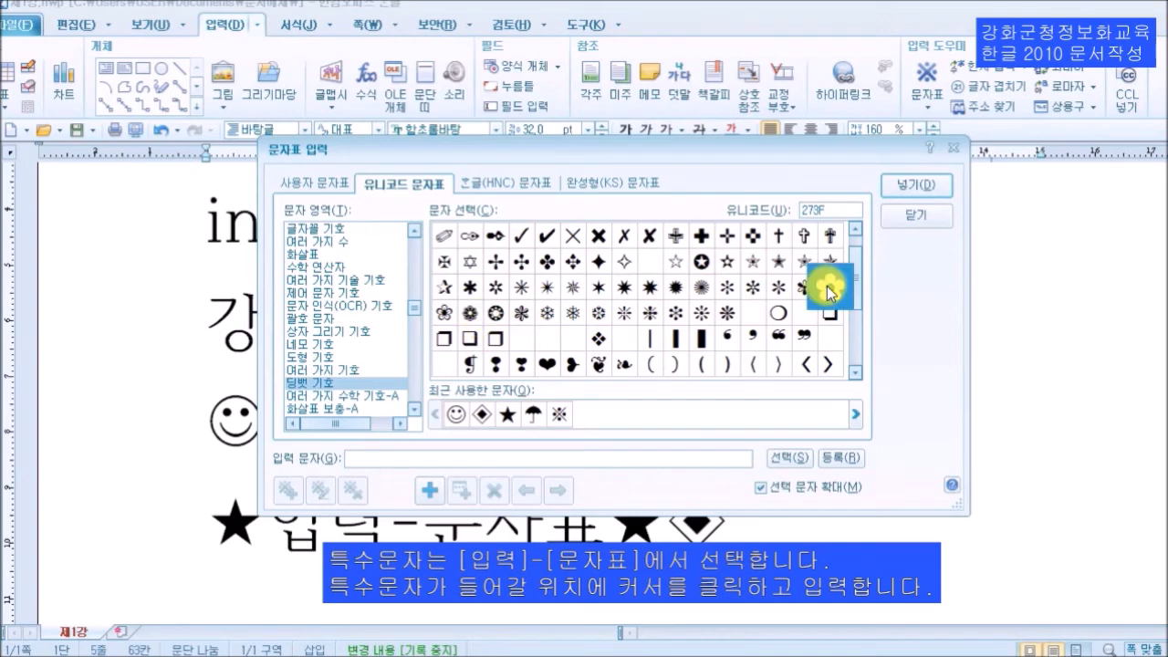
left_click(896, 187)
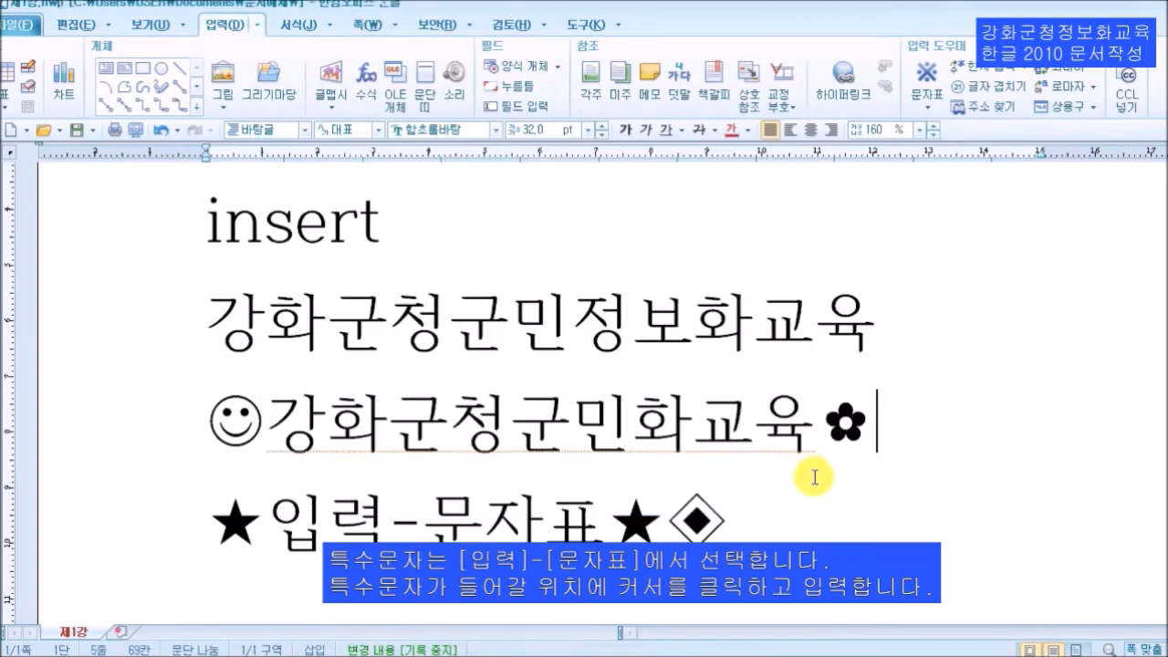
Place the cursor in front of 강화군청군민정보화교육 and open the 한글(HNC) 문자표 table.
left_click(210, 326)
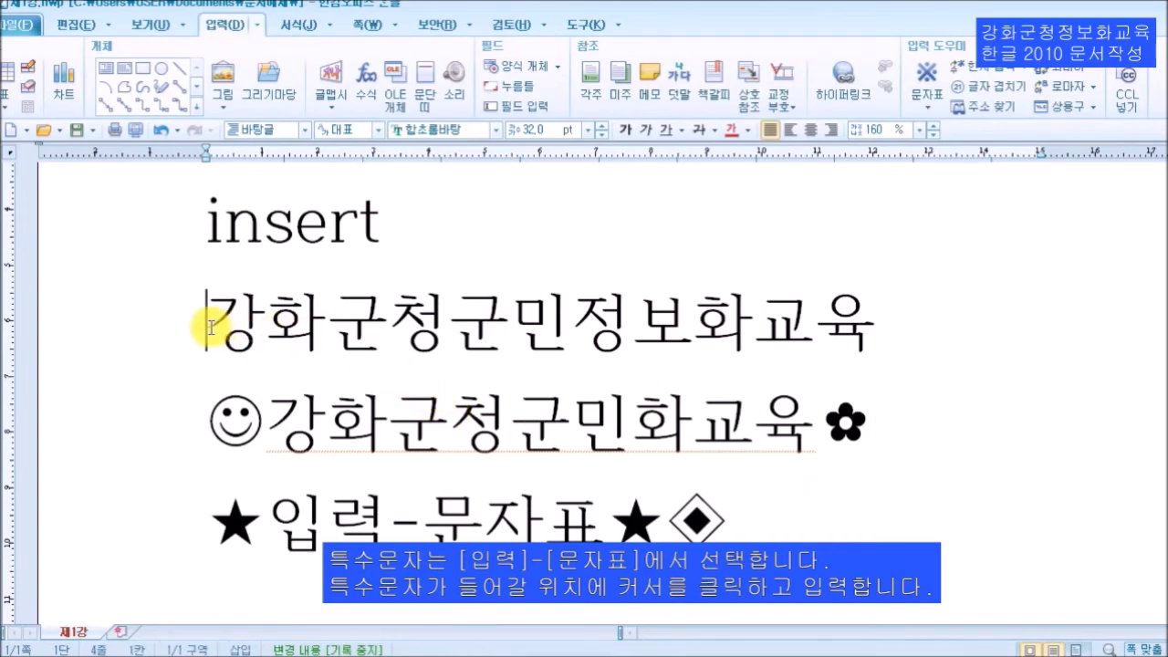
left_click(933, 105)
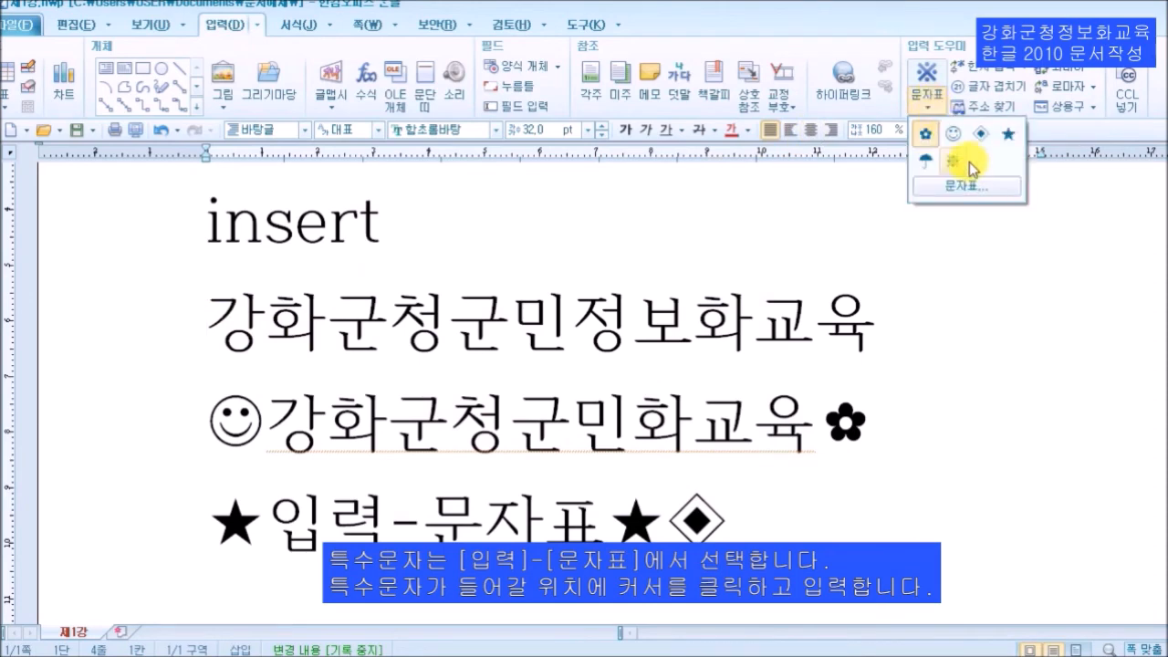
left_click(975, 185)
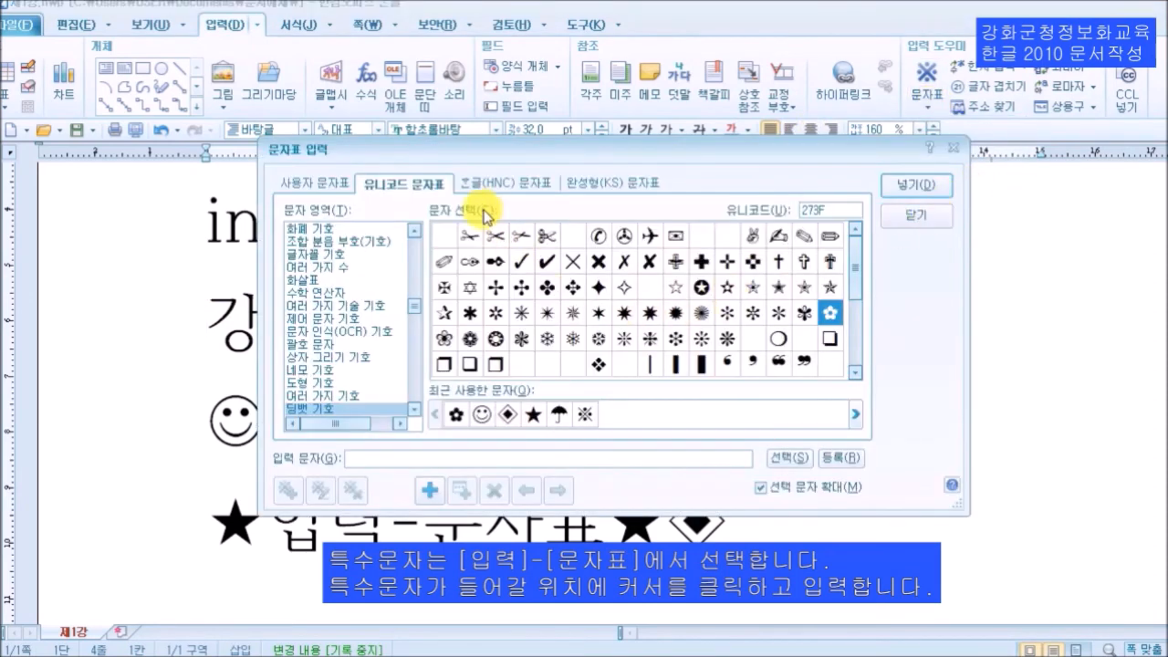
left_click(525, 186)
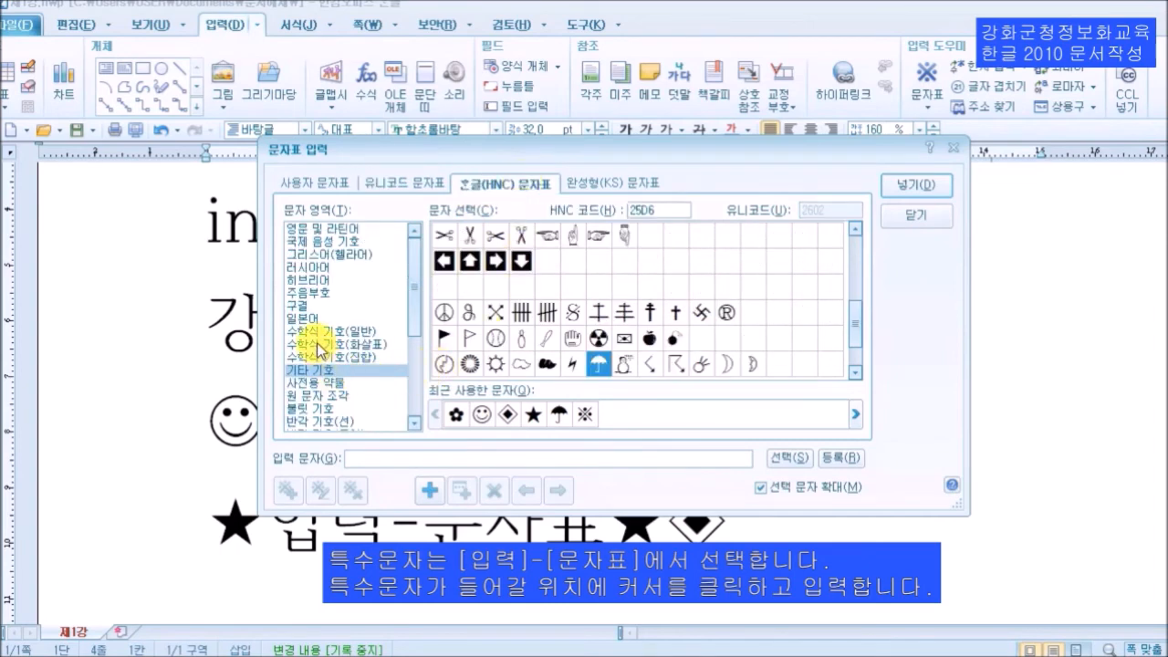
Examine the symbol areas of 한글(HNC) 문자표, including 사전용 약물, 원 문자 조각, 불릿 기호, 키 캡 and the 전각 기호 groups.
left_click(325, 396)
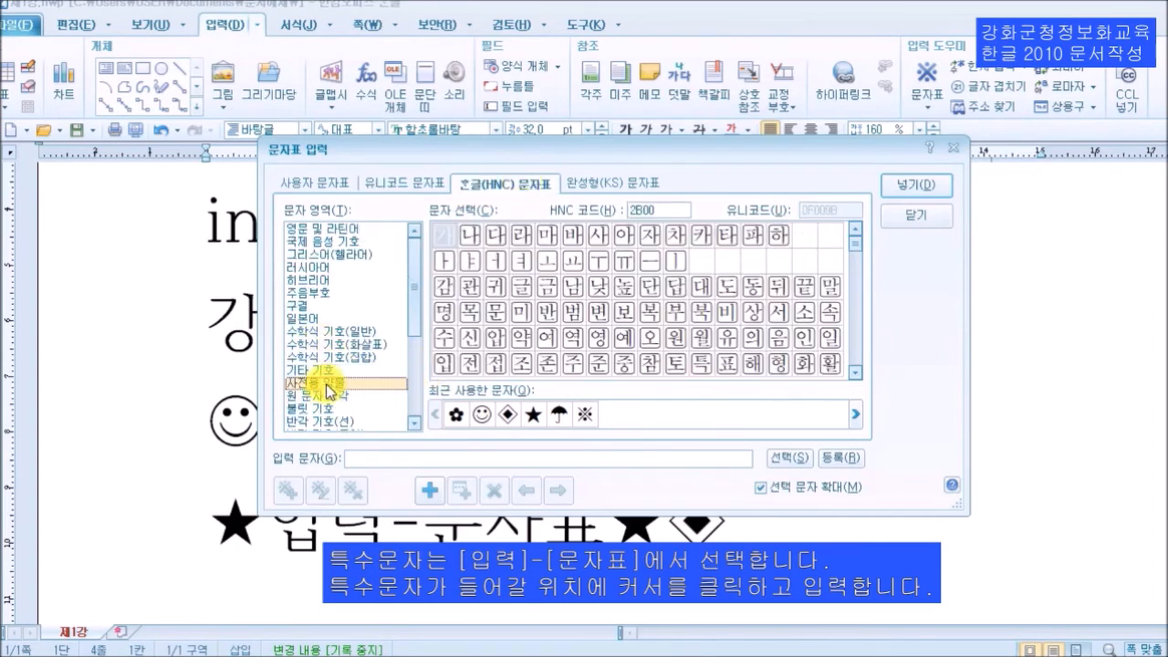
left_click(329, 411)
scroll(329, 416, "down", 1)
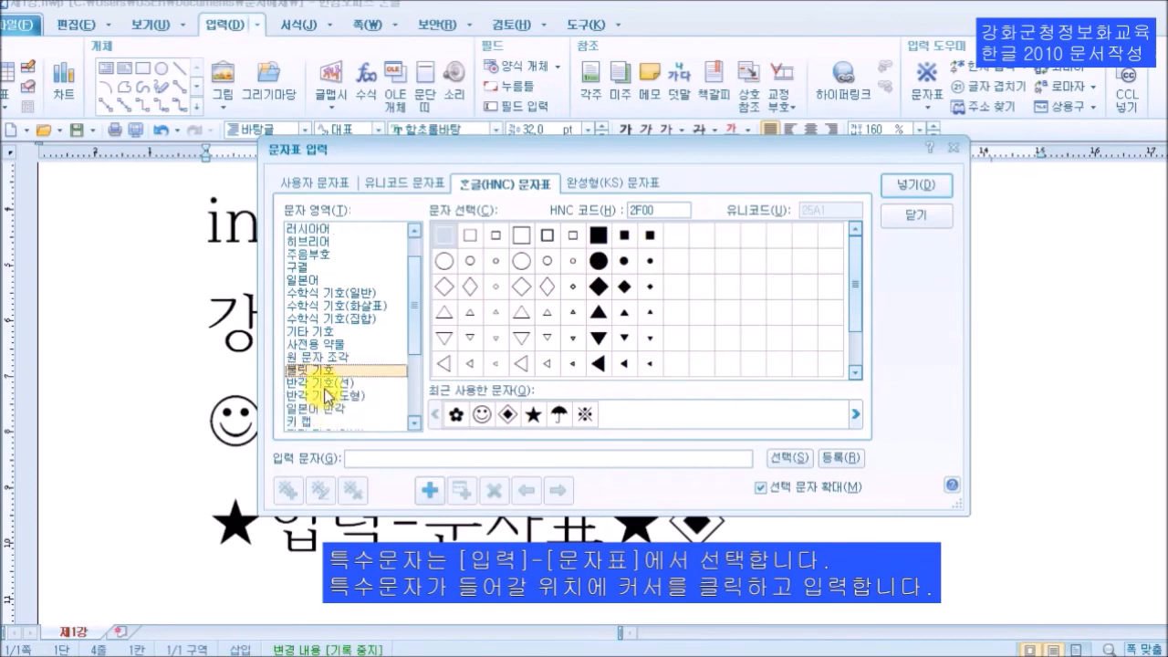
left_click(326, 410)
scroll(324, 422, "down", 2)
left_click(319, 346)
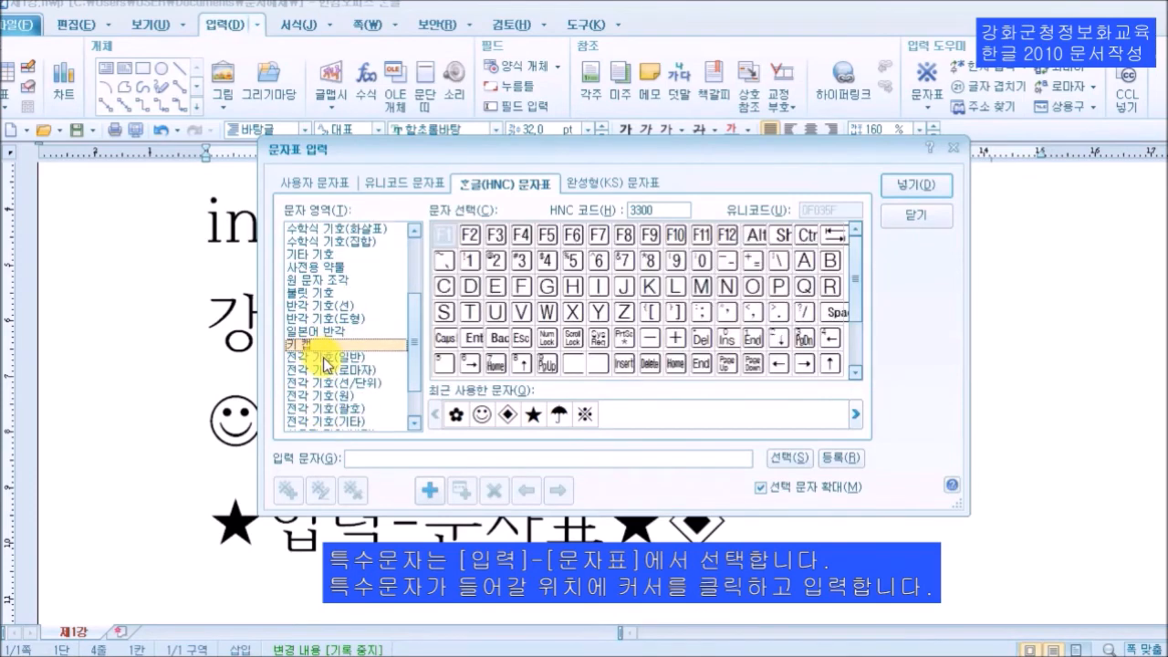
left_click(326, 357)
left_click(332, 370)
left_click(334, 384)
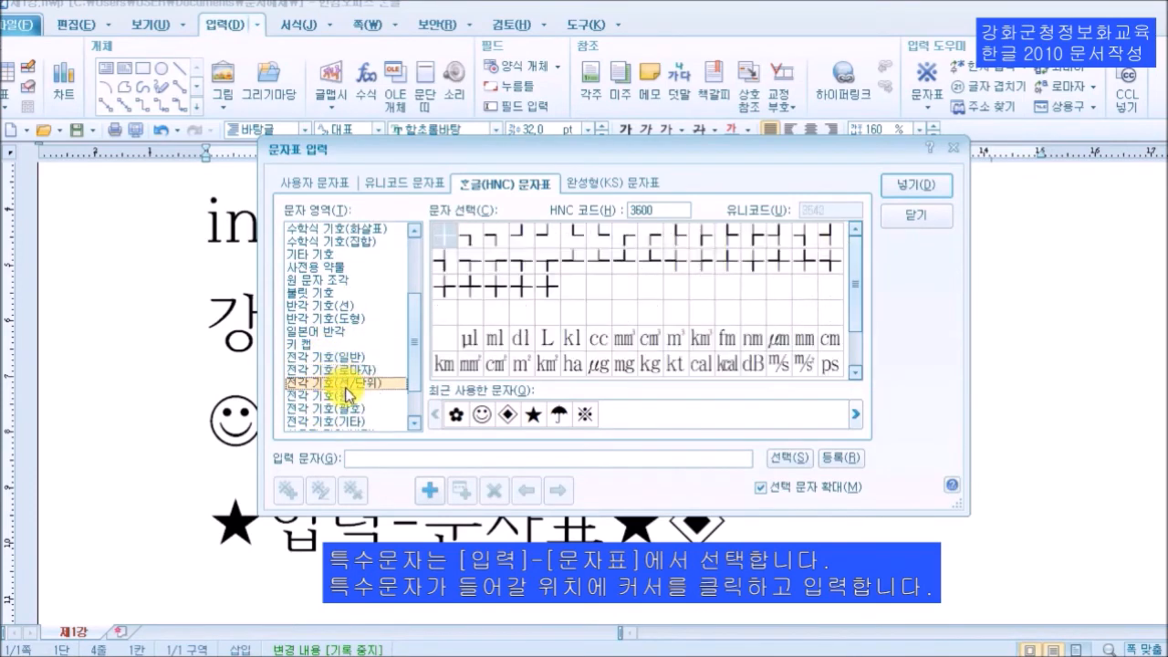
left_click(333, 409)
scroll(332, 410, "down", 1)
left_click(335, 396)
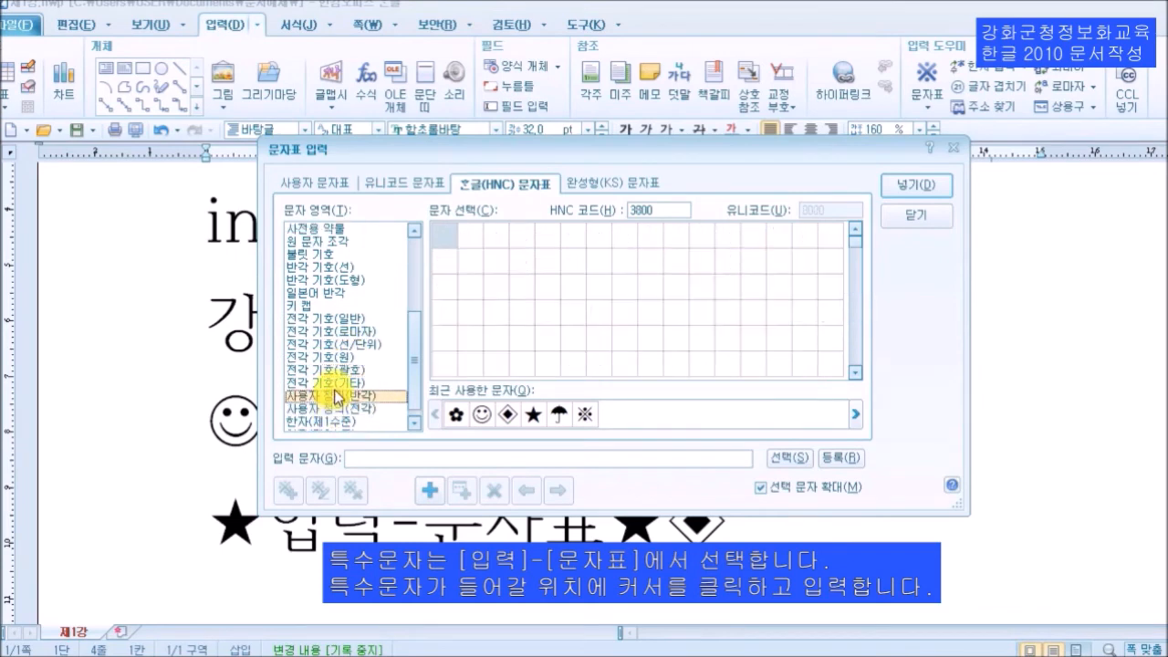
left_click(334, 384)
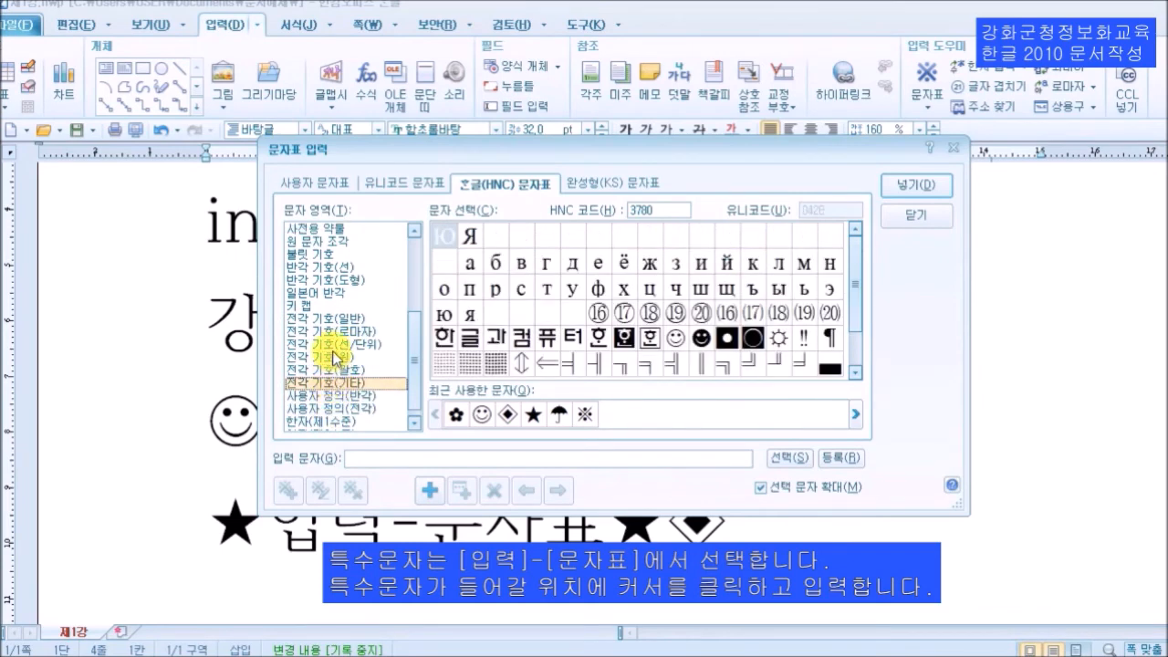
left_click(320, 253)
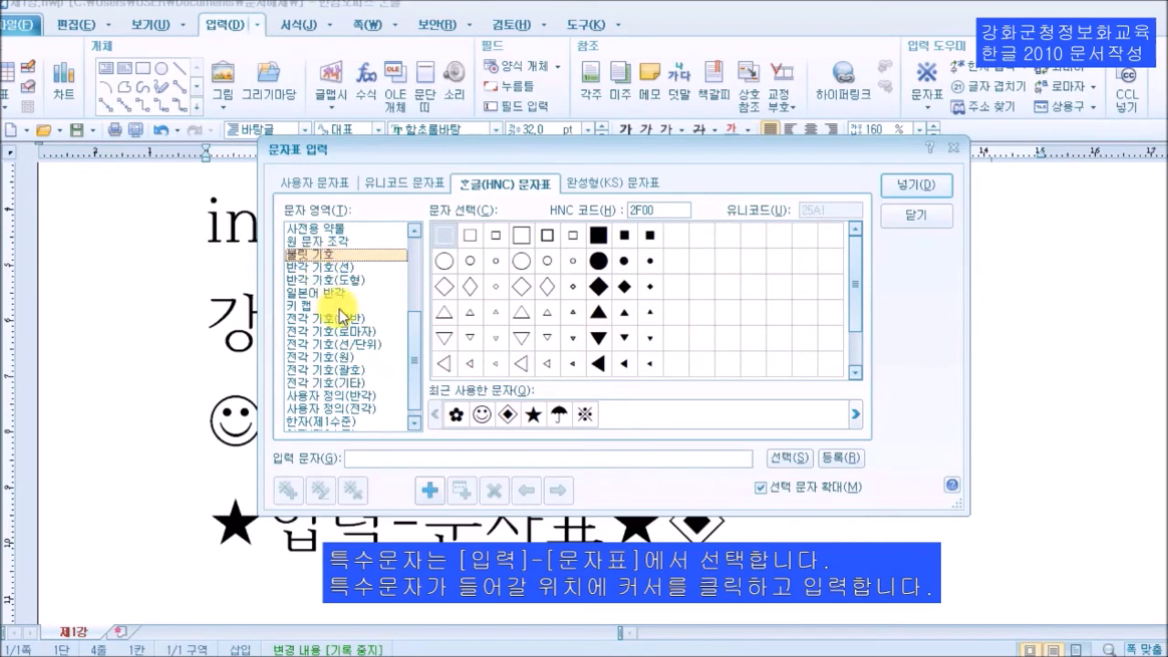
left_click(309, 304)
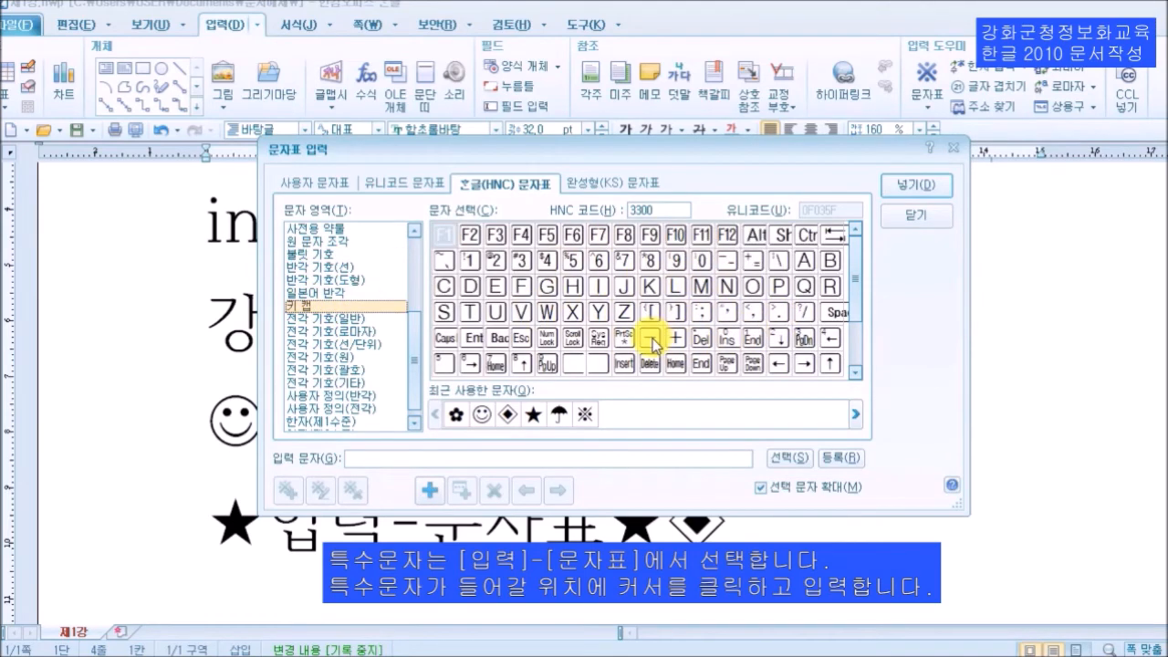
scroll(416, 339, "up", 1)
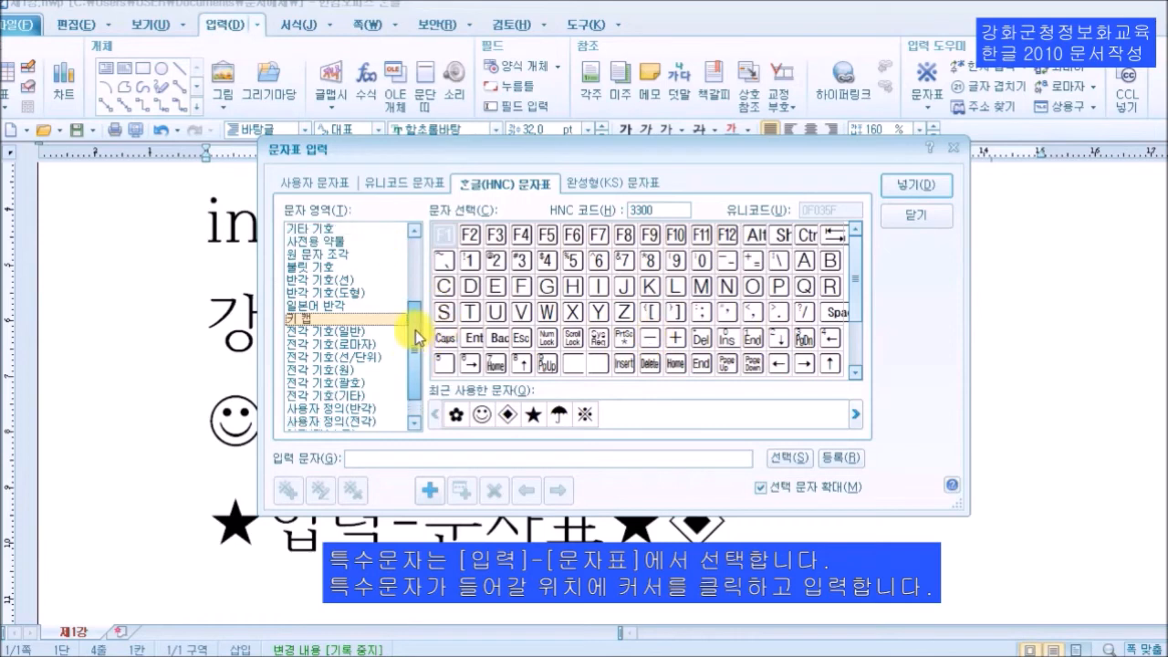
left_click_drag(416, 334, 415, 326)
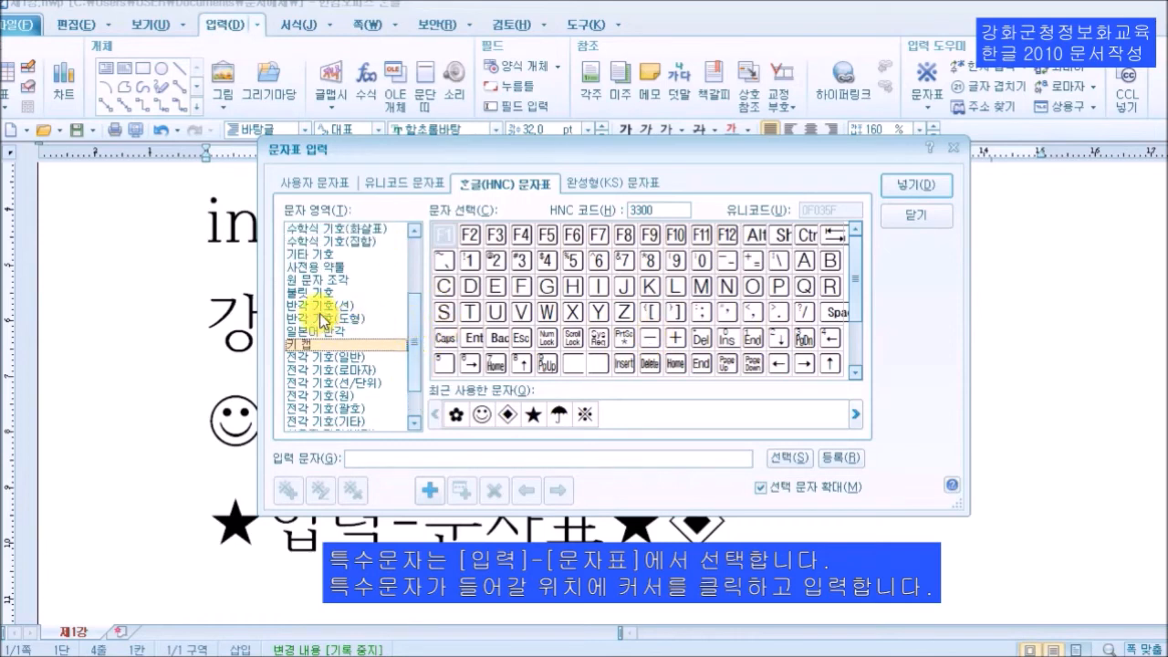
left_click(330, 268)
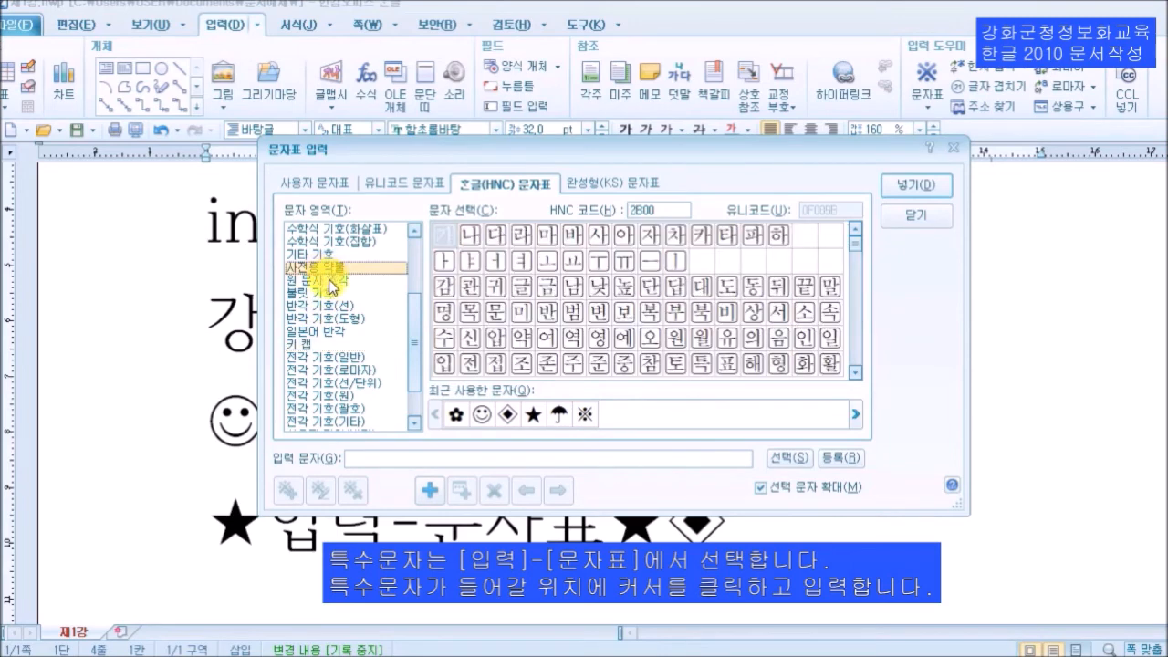
left_click(331, 282)
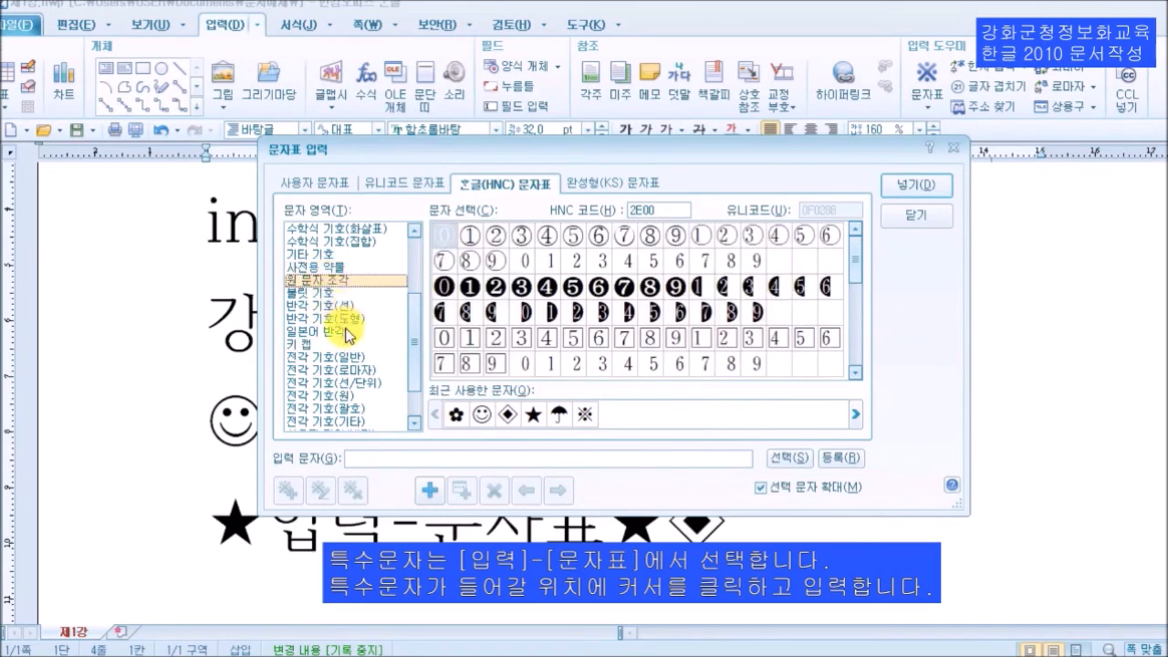
left_click(348, 333)
Insert the beamed four-note music symbol (HNC code 2527) from the 기타 기호 area of 한글(HNC) 문자표 in front of 강화군청군민정보화교육.
left_click(324, 255)
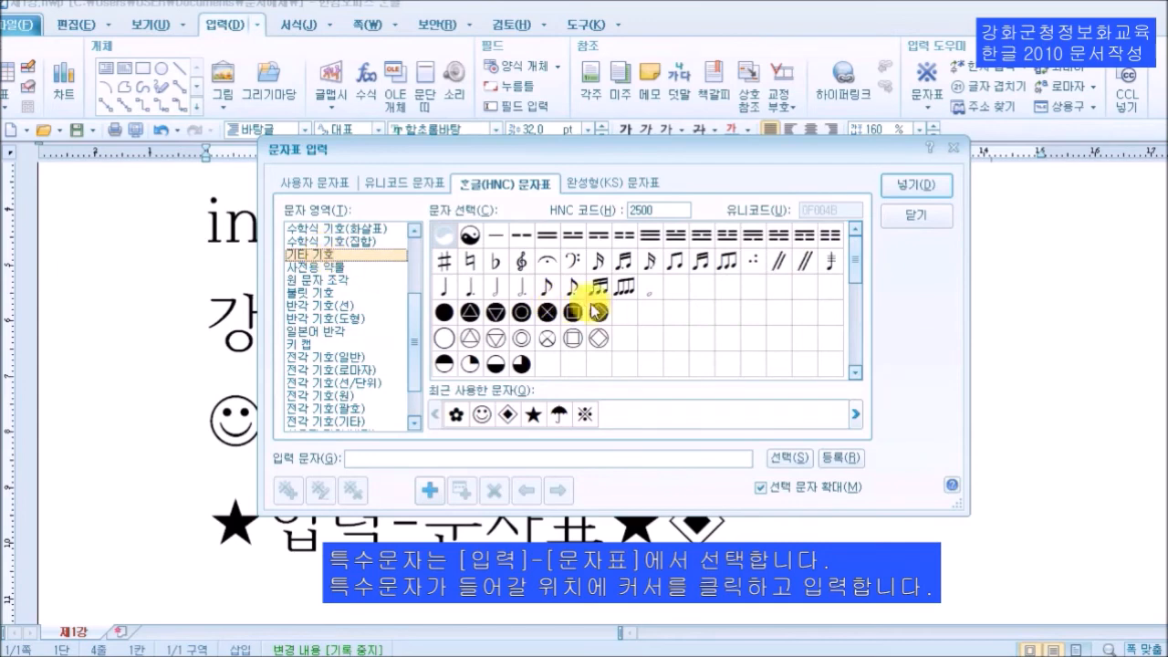
left_click(624, 287)
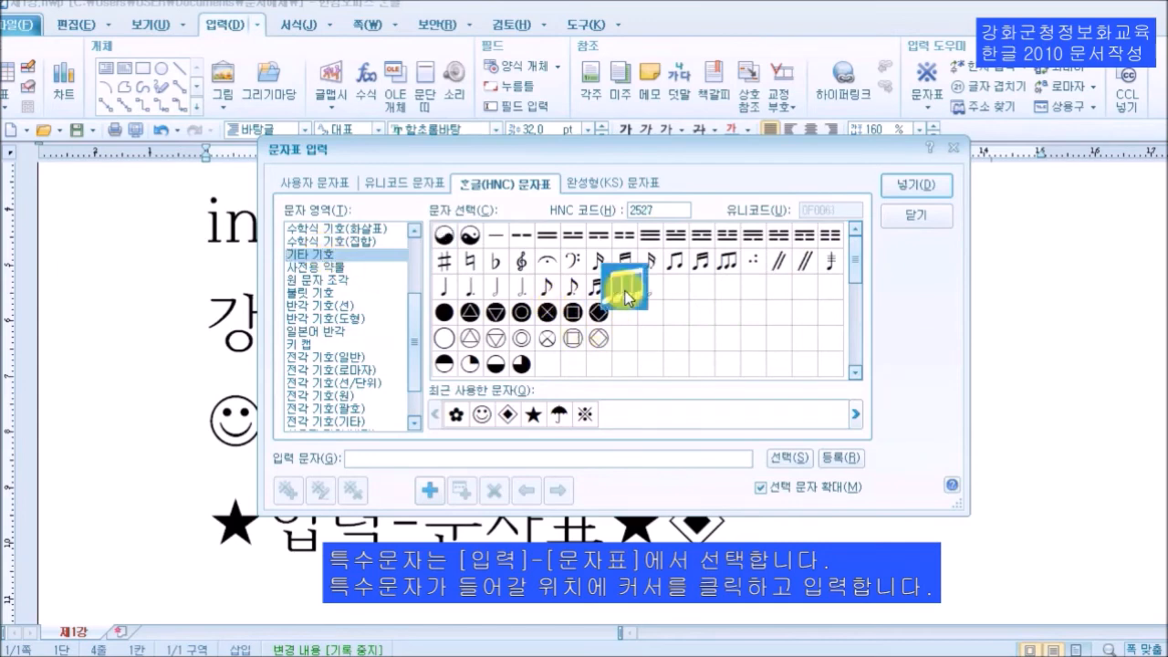
left_click(934, 186)
Insert the second yin-yang symbol from the 기타 기호 area of 한글(HNC) 문자표 at the end of the 강화군청군민정보화교육 line.
left_click(939, 337)
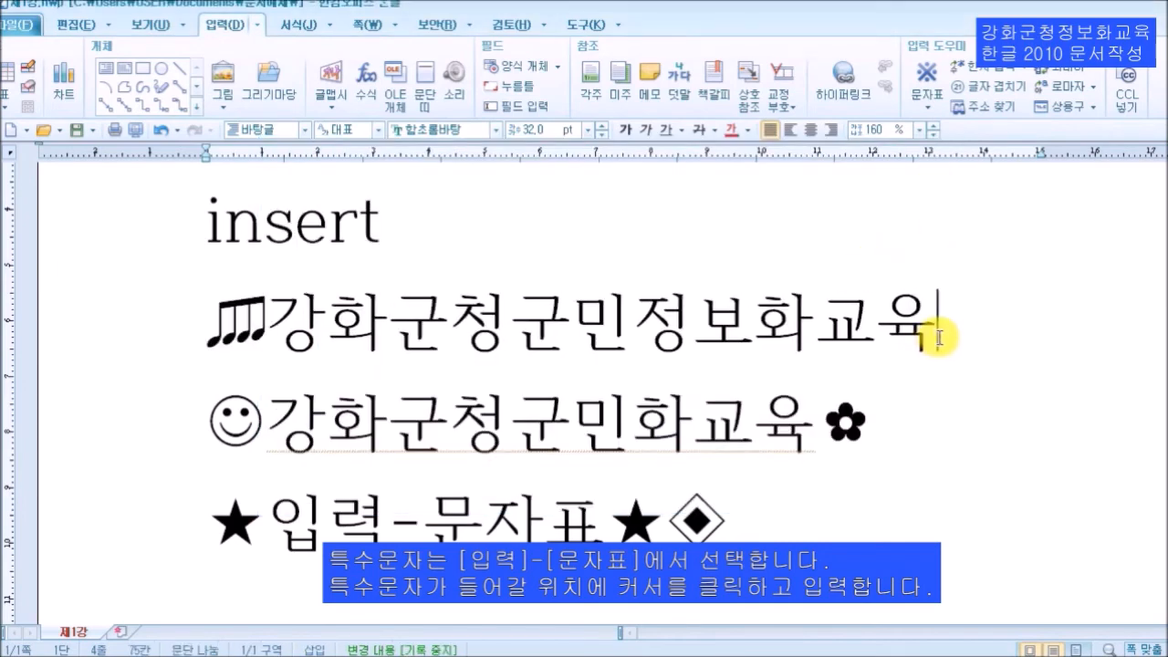
left_click(929, 112)
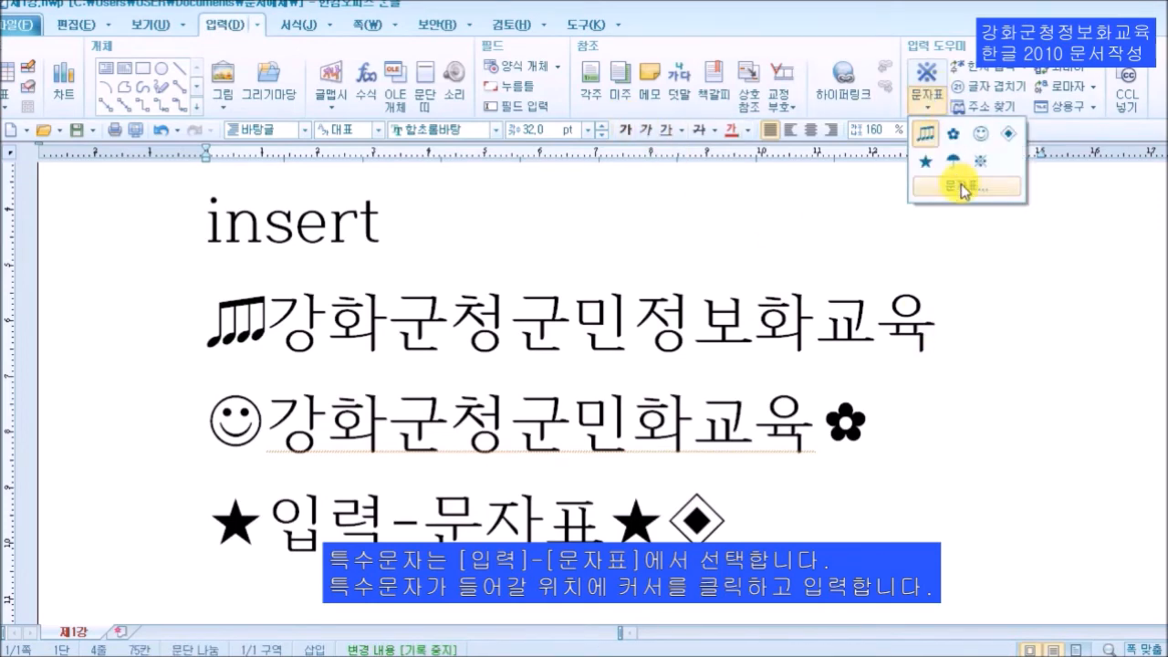
left_click(954, 186)
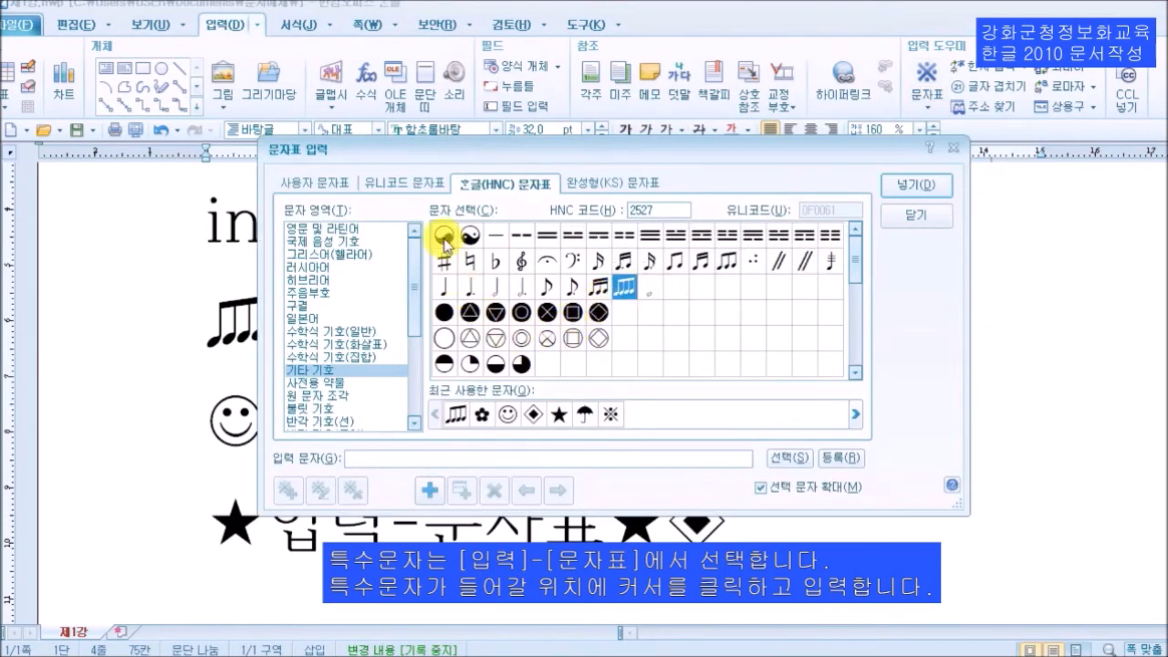
left_click(471, 235)
left_click(942, 187)
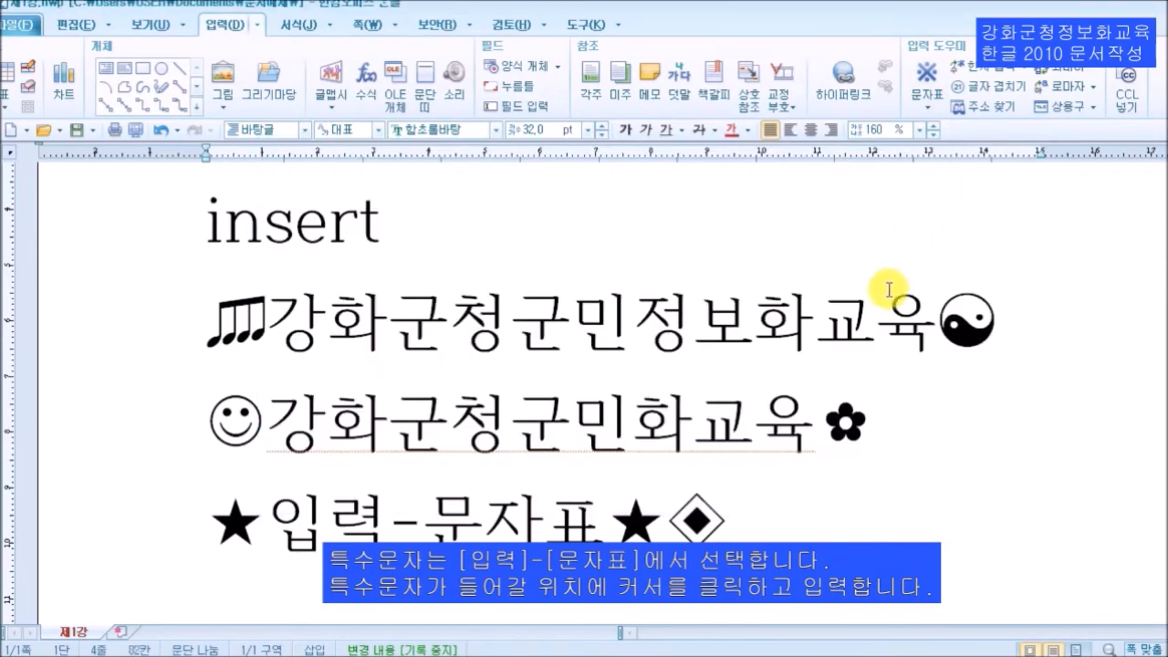
Review the special characters inserted before and after the text lines of the document.
scroll(807, 516, "down", 1)
scroll(821, 484, "up", 5)
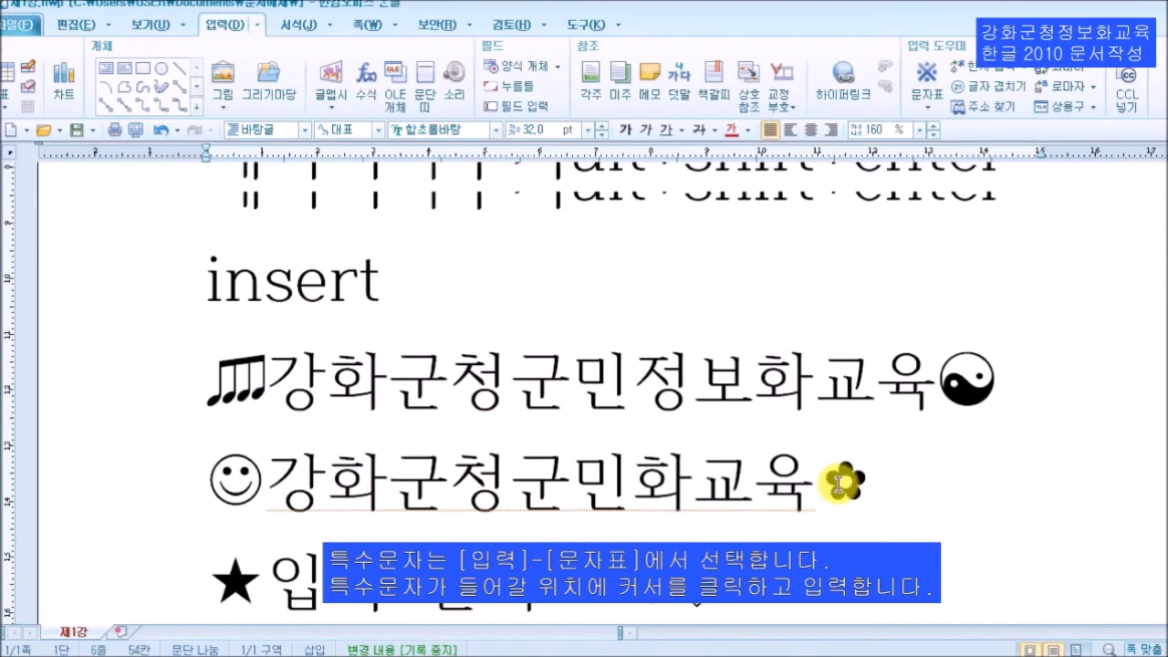
scroll(775, 441, "down", 3)
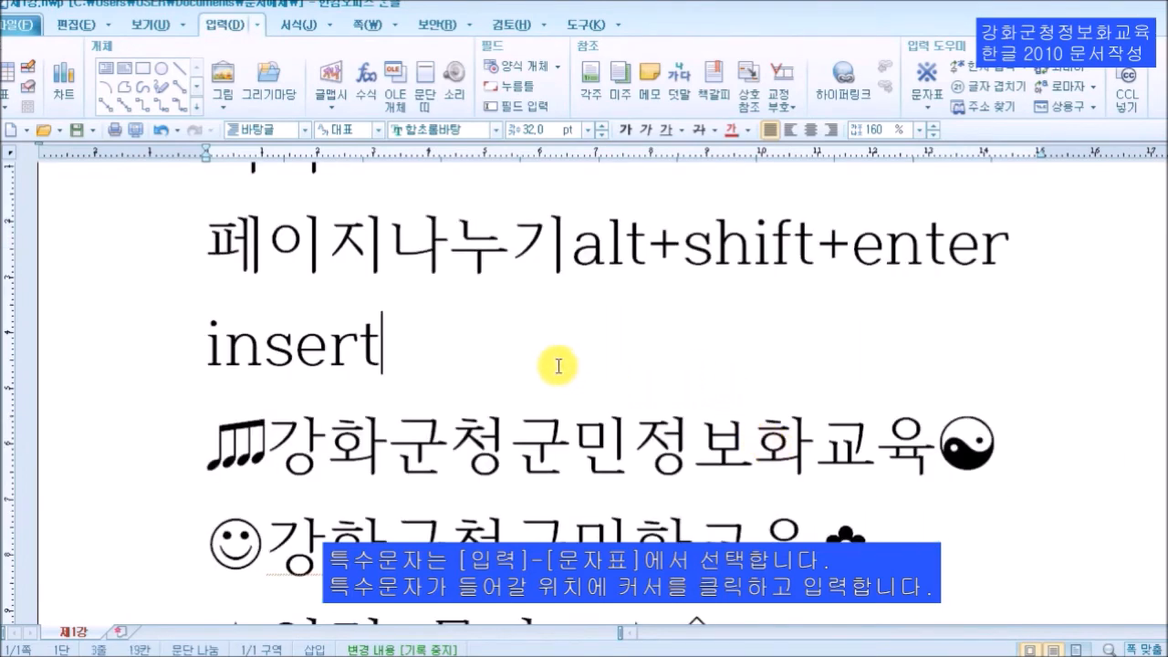
scroll(639, 468, "down", 1)
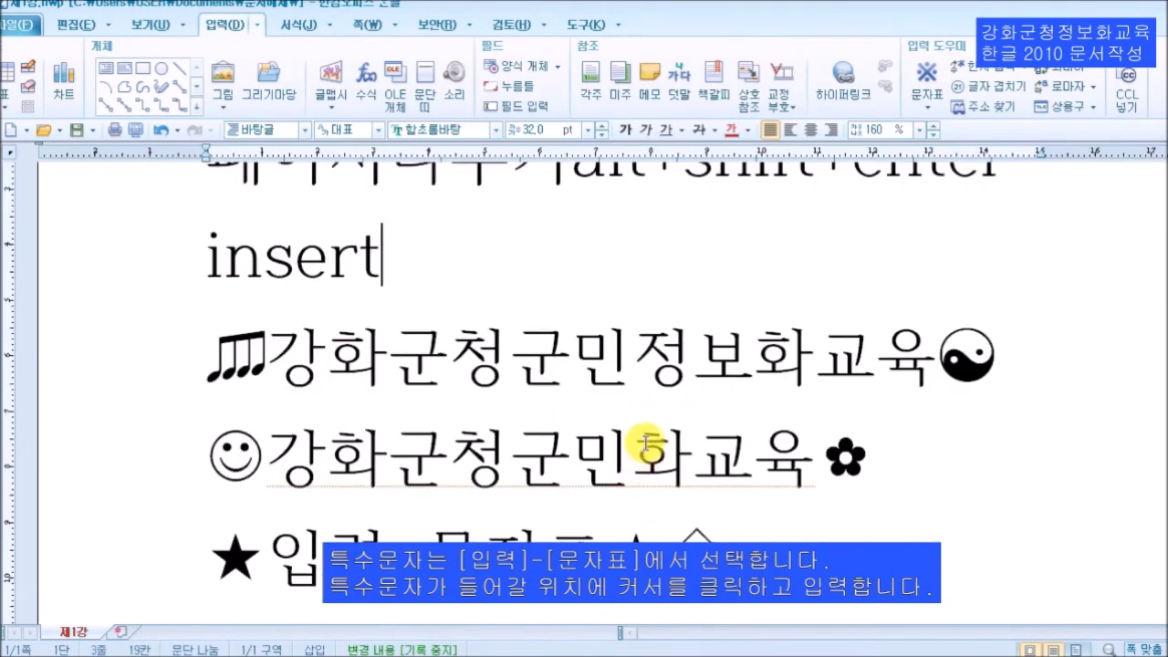
scroll(645, 444, "up", 2)
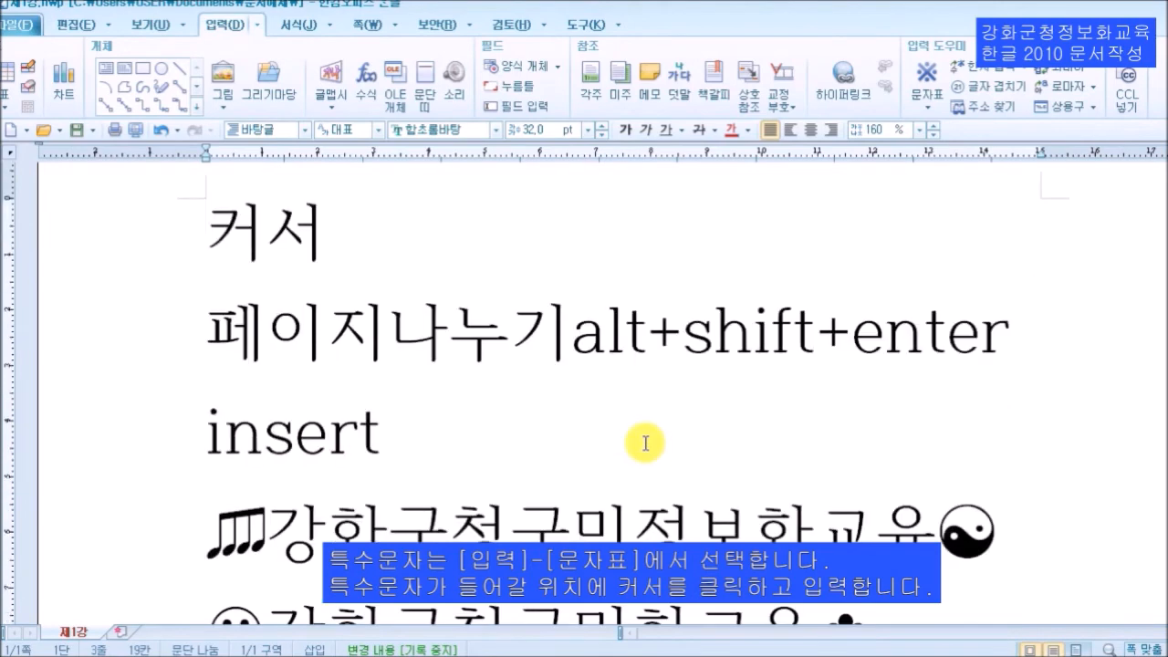
scroll(650, 441, "down", 3)
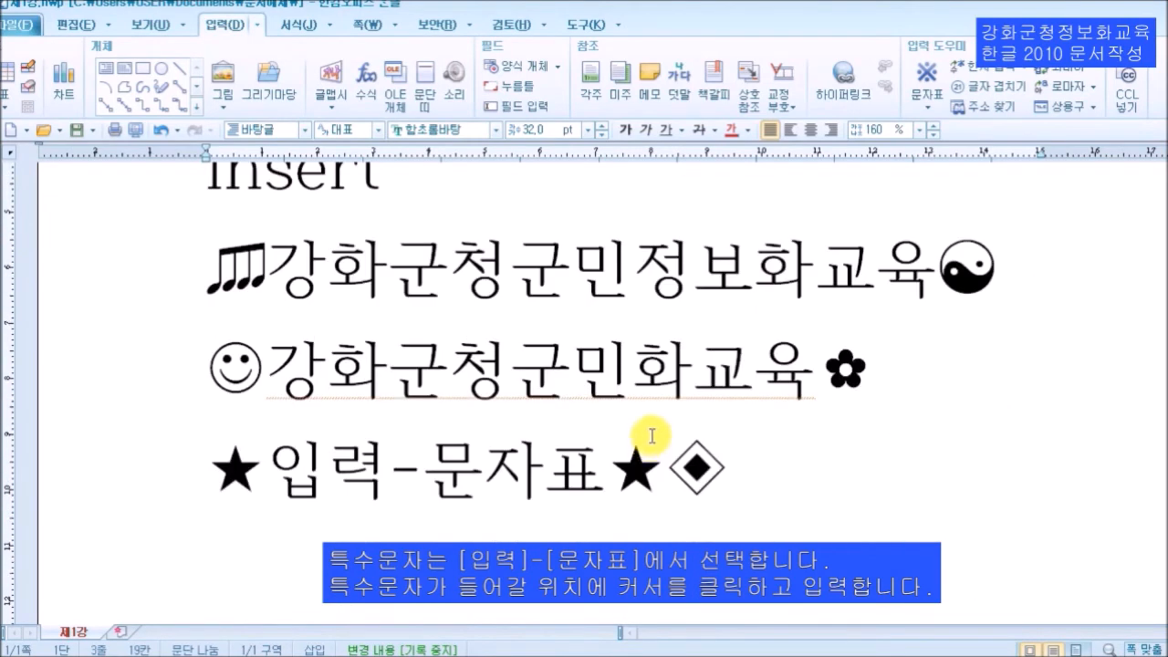
scroll(652, 429, "up", 2)
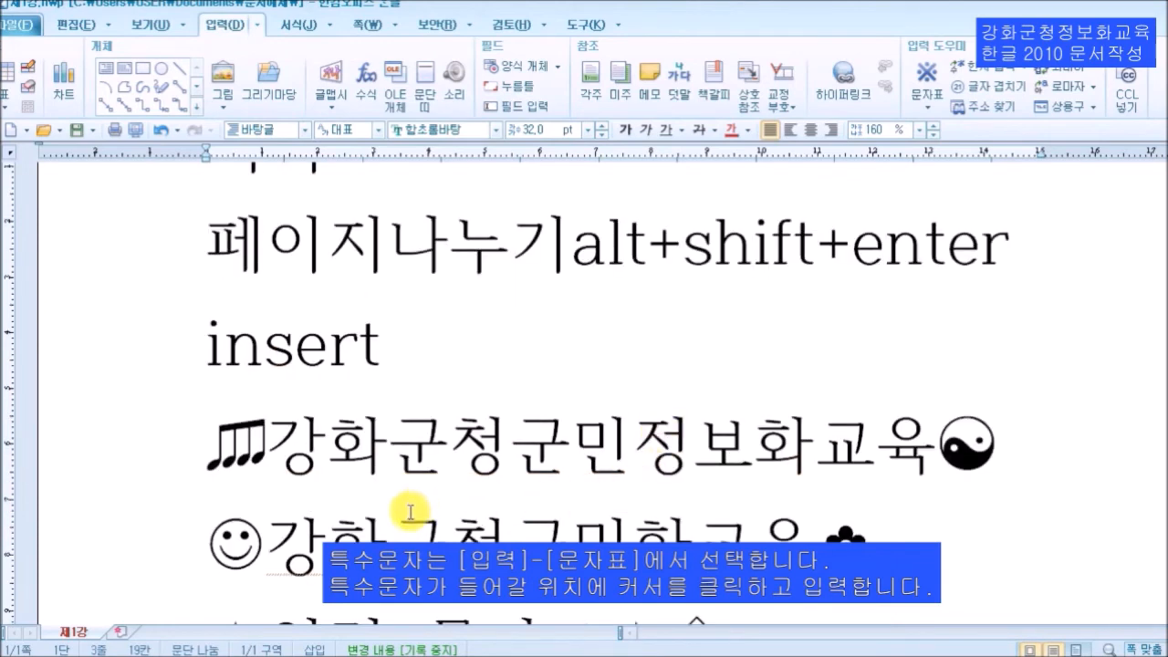
left_click_drag(250, 452, 229, 490)
left_click(244, 529)
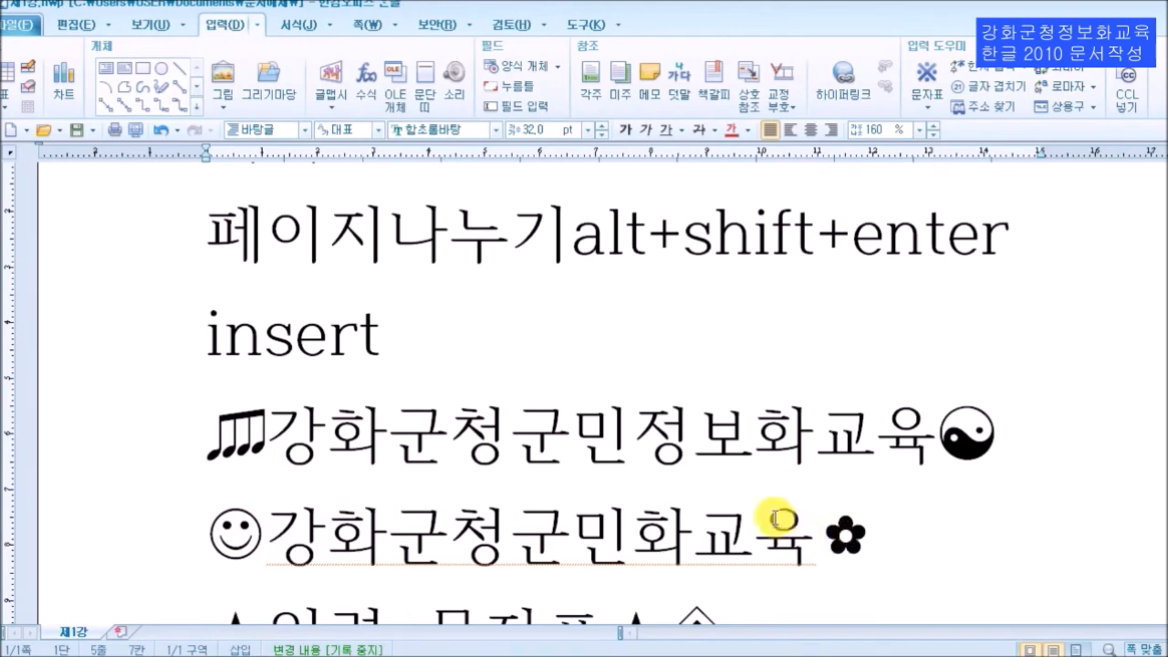
left_click_drag(950, 441, 1022, 444)
left_click_drag(839, 534, 908, 546)
left_click(908, 546)
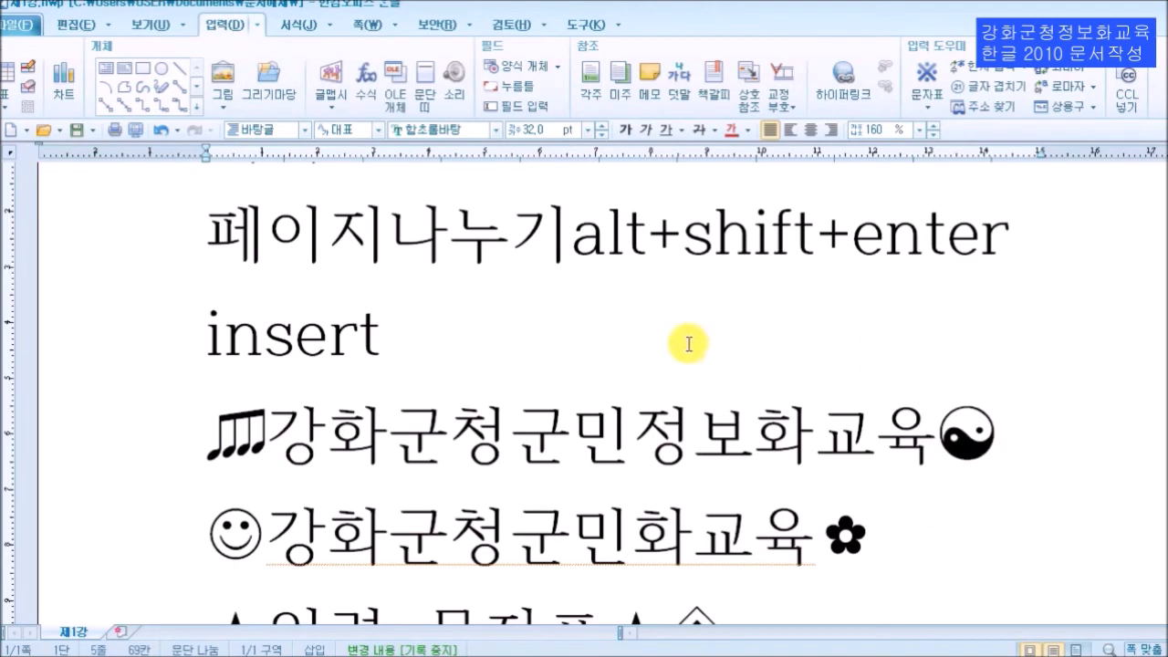
Save the document under the different name 제1강-2 in the 문서예제 folder as a 한글 문서 (*.hwp).
left_click(23, 25)
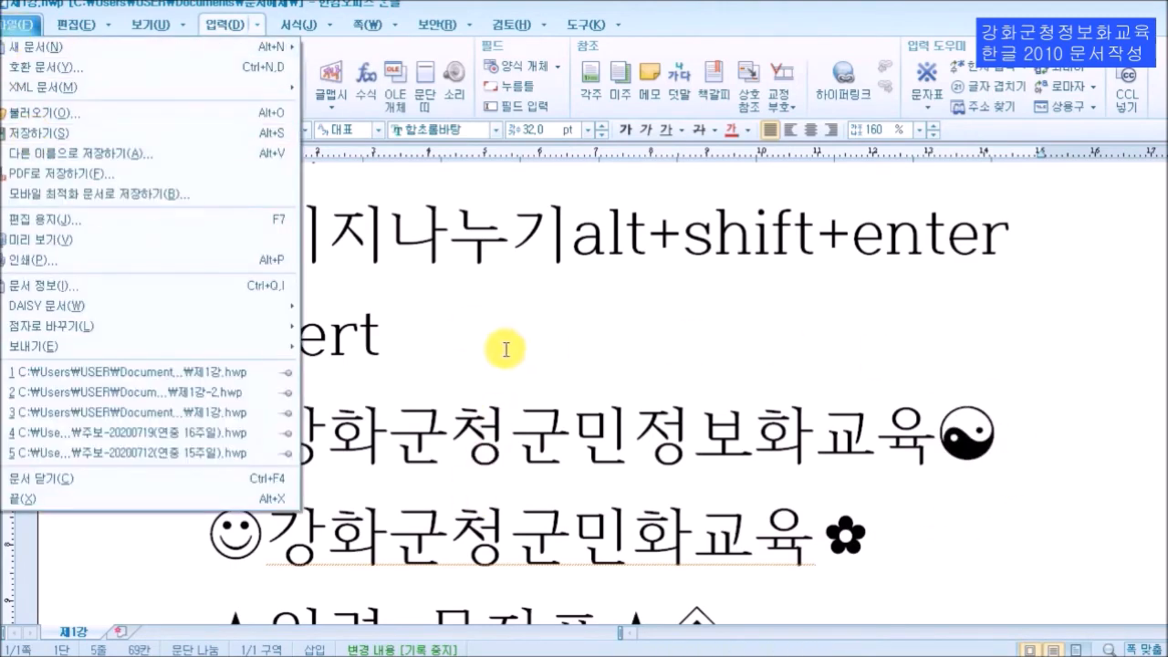
left_click(609, 395)
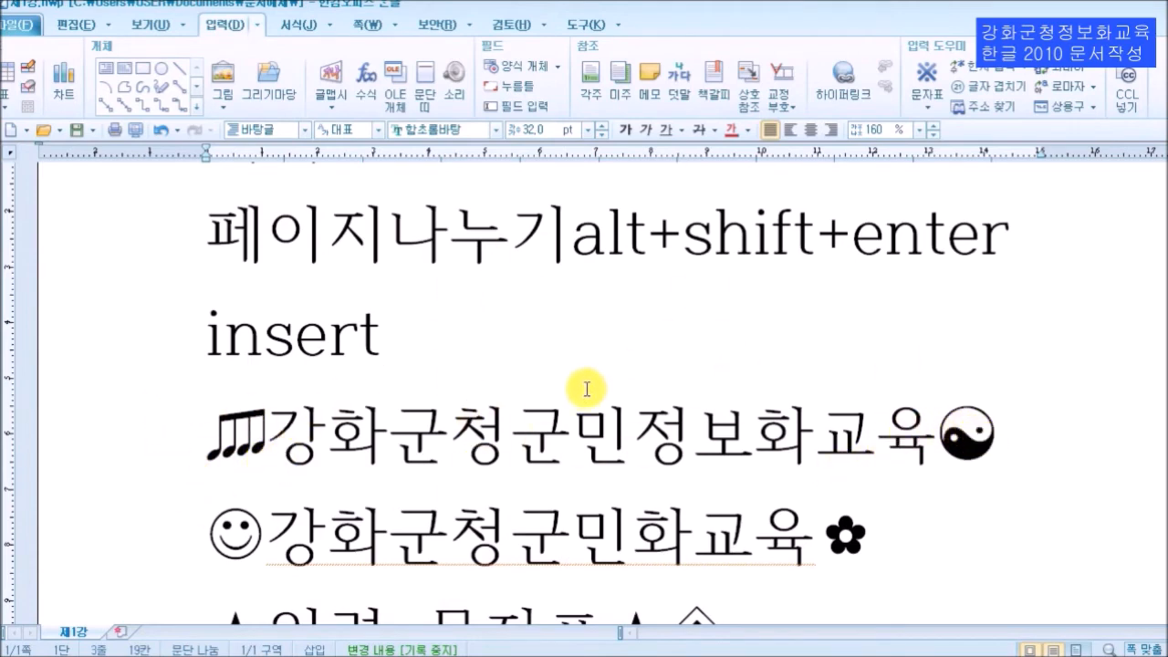
left_click(21, 26)
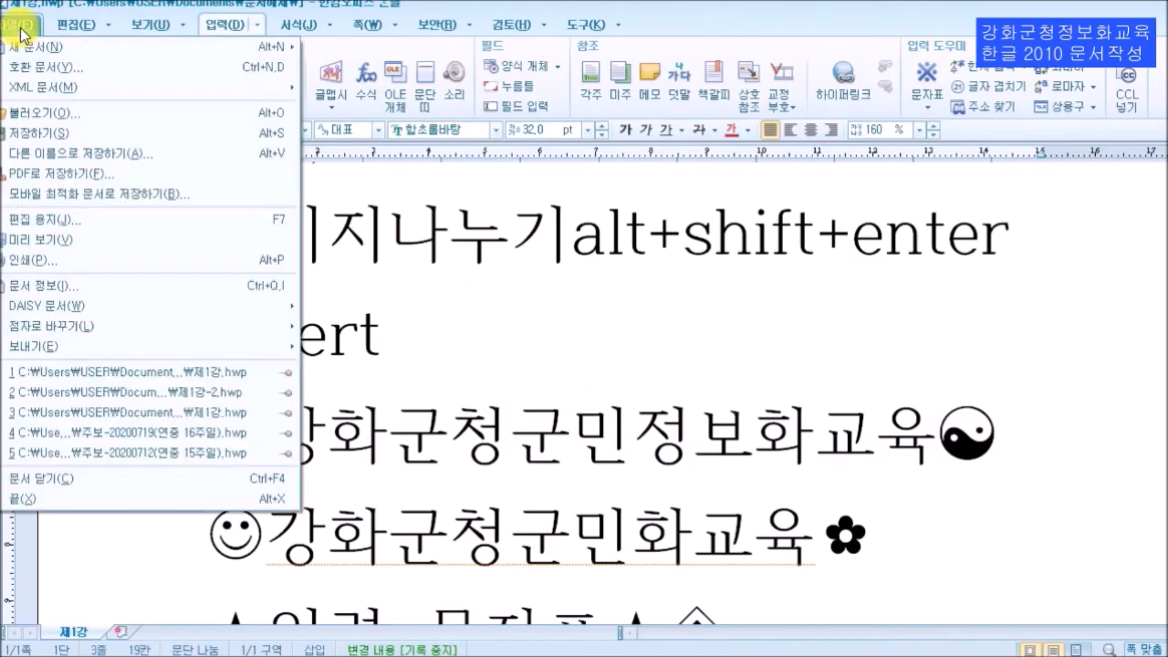
left_click(125, 161)
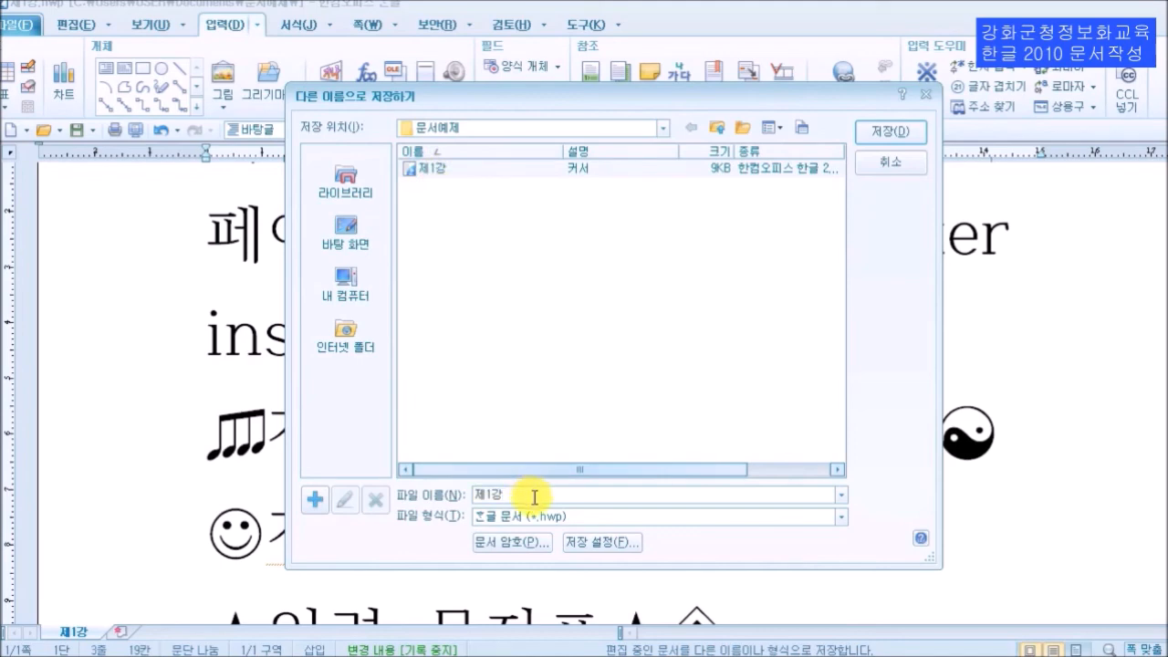
type("ㅅ")
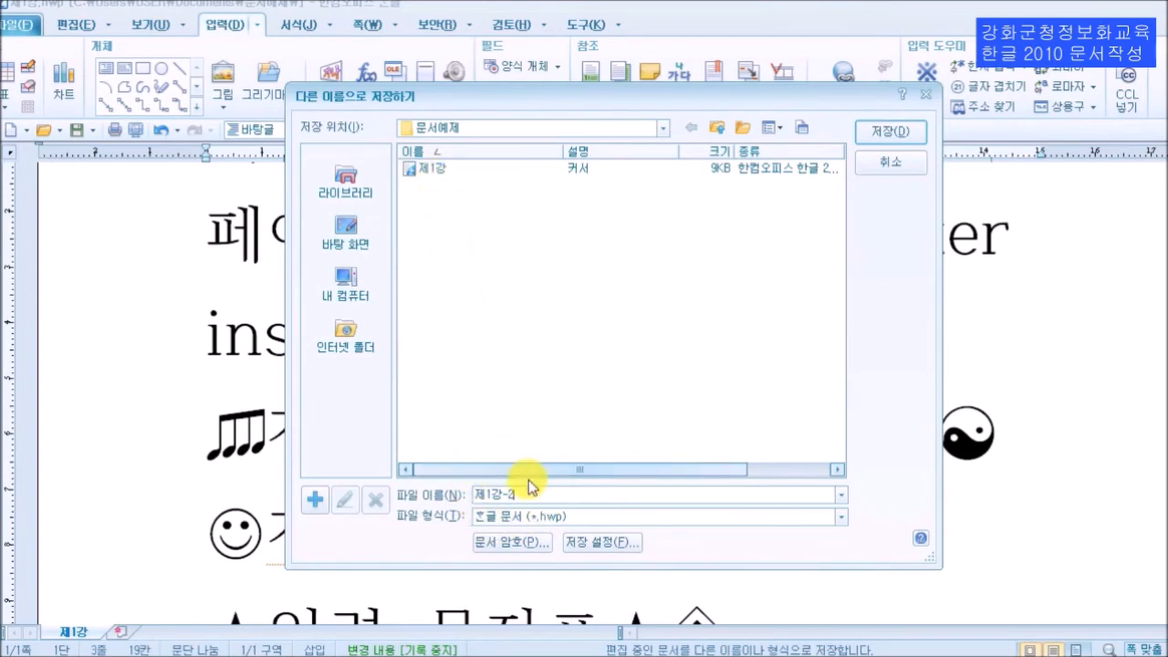
left_click_drag(503, 494, 523, 493)
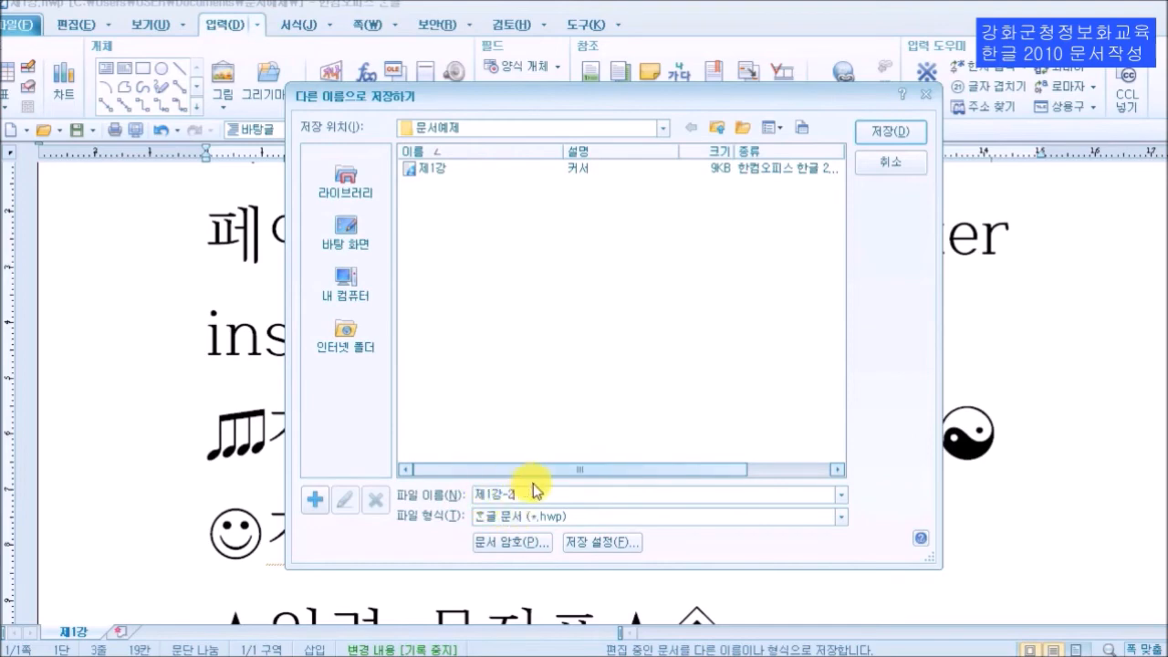
left_click(892, 132)
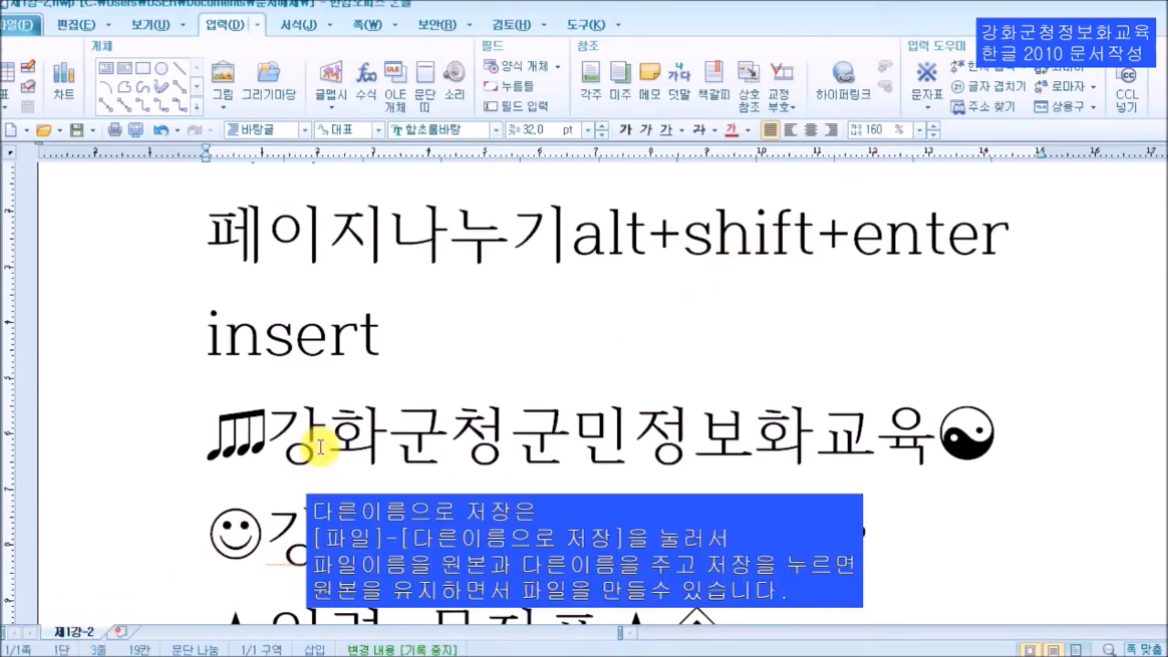
Close the current document and open the original 제1강 from the 문서예제 folder to check its text.
left_click(22, 24)
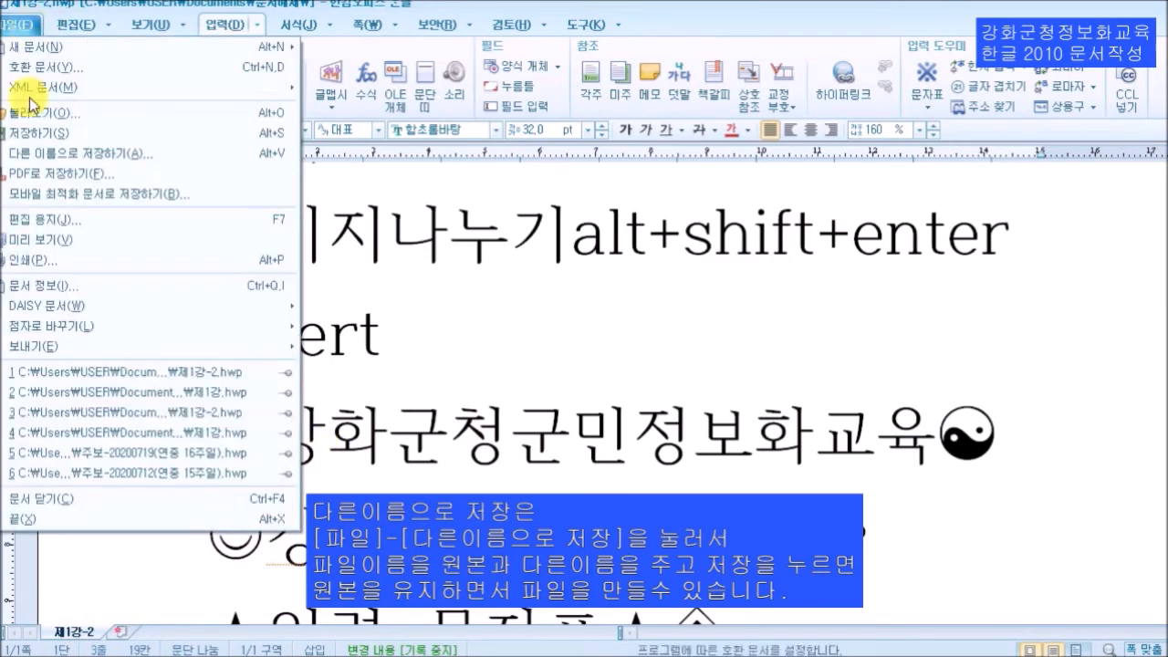
left_click(79, 498)
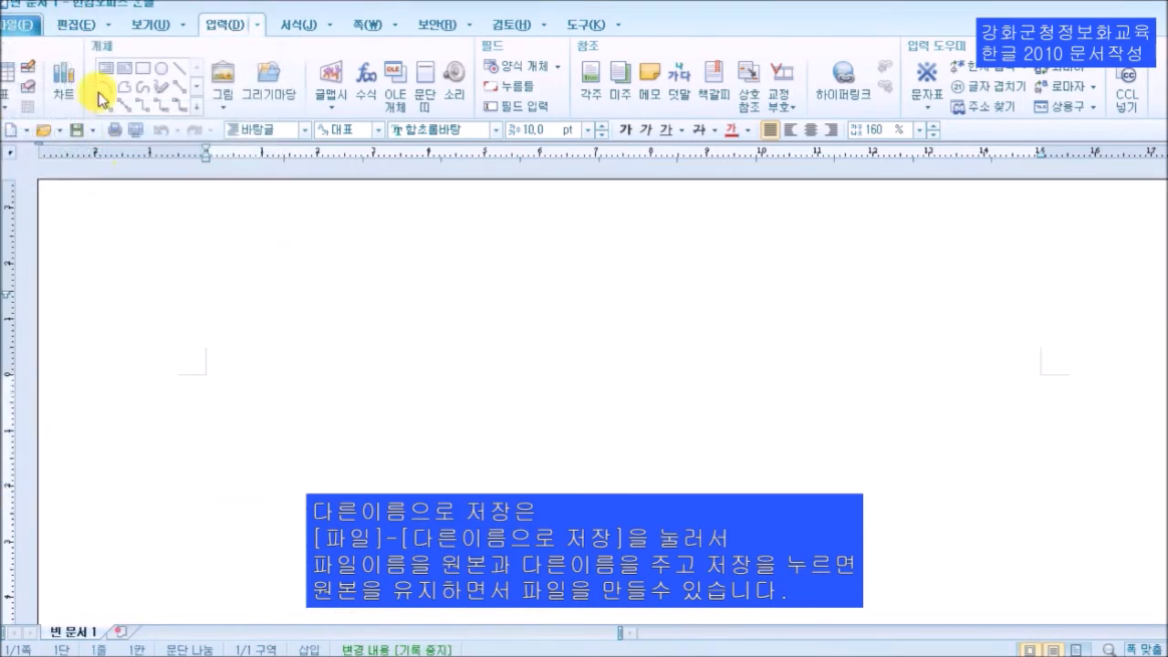
left_click(16, 27)
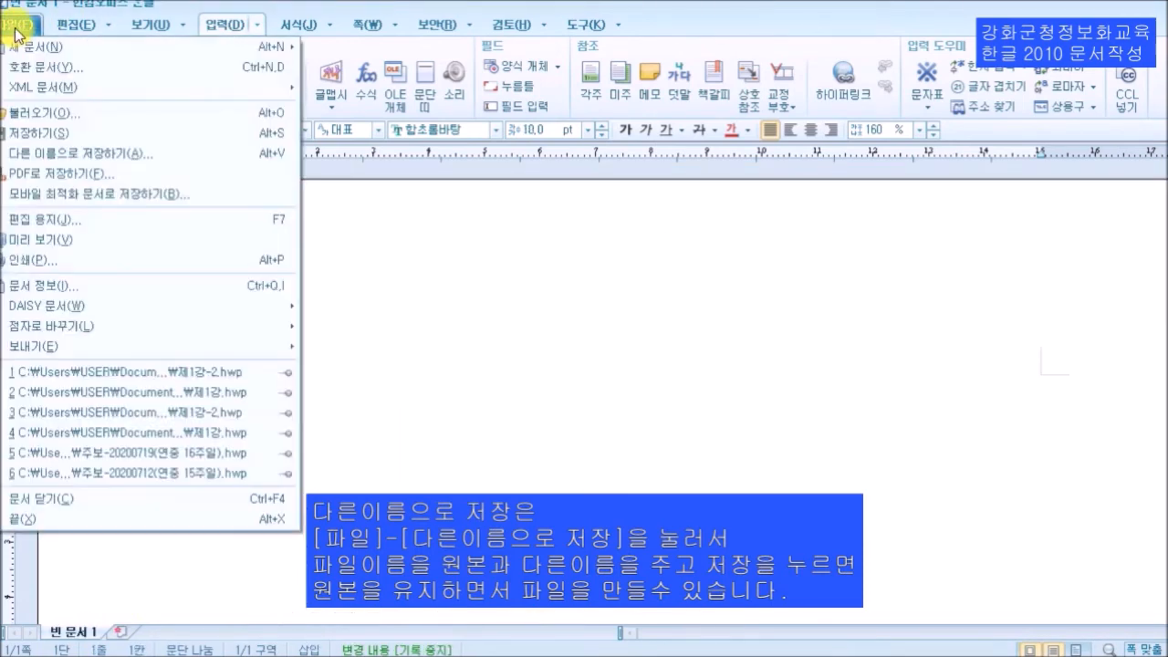
left_click(63, 119)
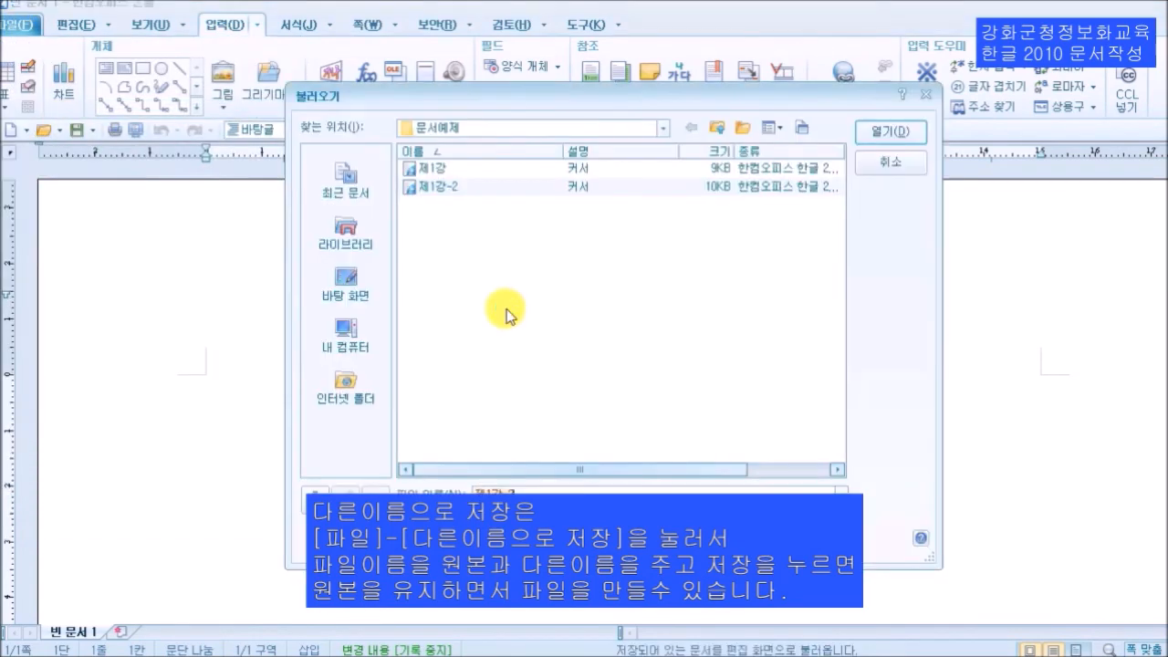
double_click(442, 170)
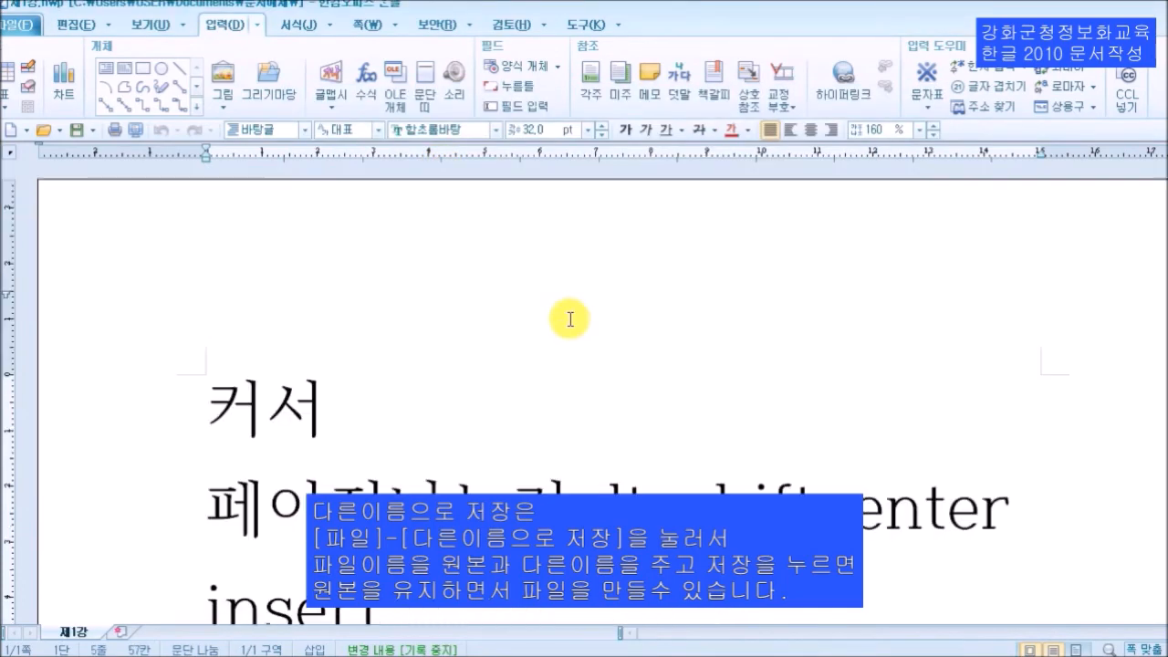
scroll(602, 383, "down", 6)
scroll(604, 385, "up", 2)
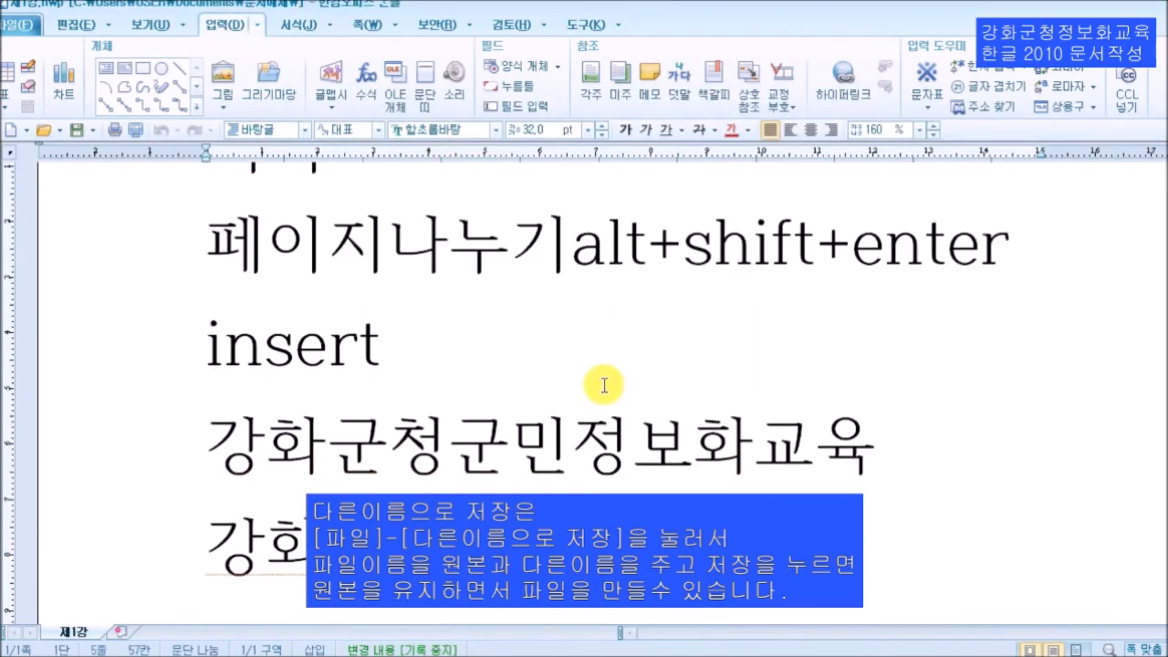
scroll(607, 389, "up", 2)
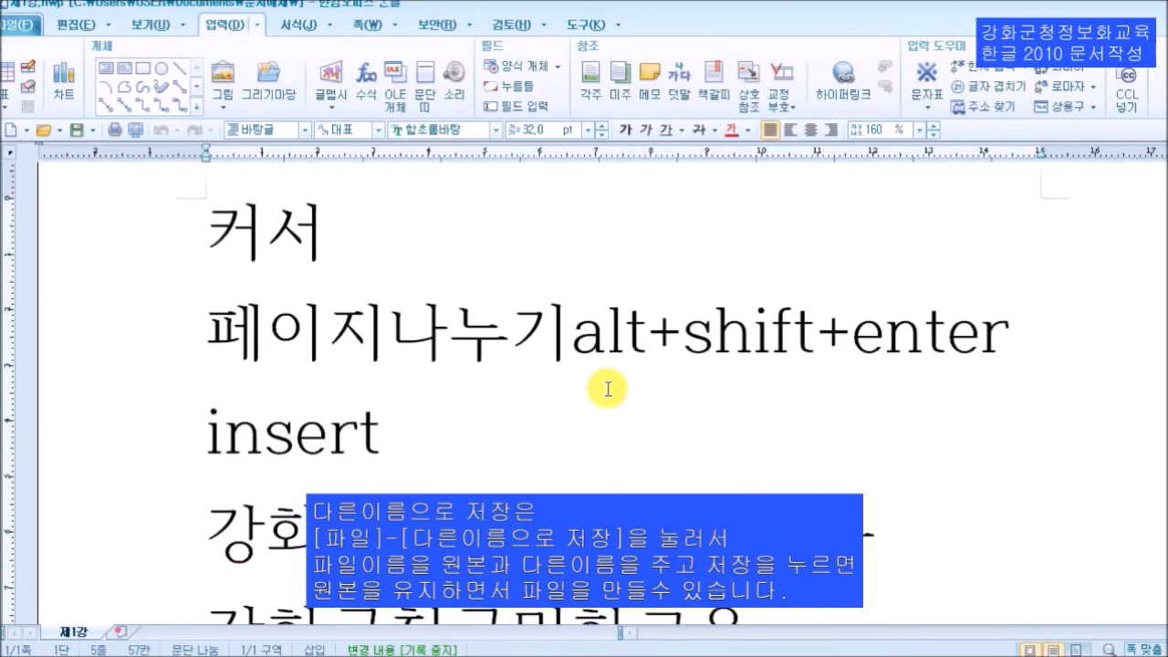
Close 제1강 and open 제1강-2 from the 문서예제 folder to check its special characters.
left_click(20, 23)
left_click(73, 498)
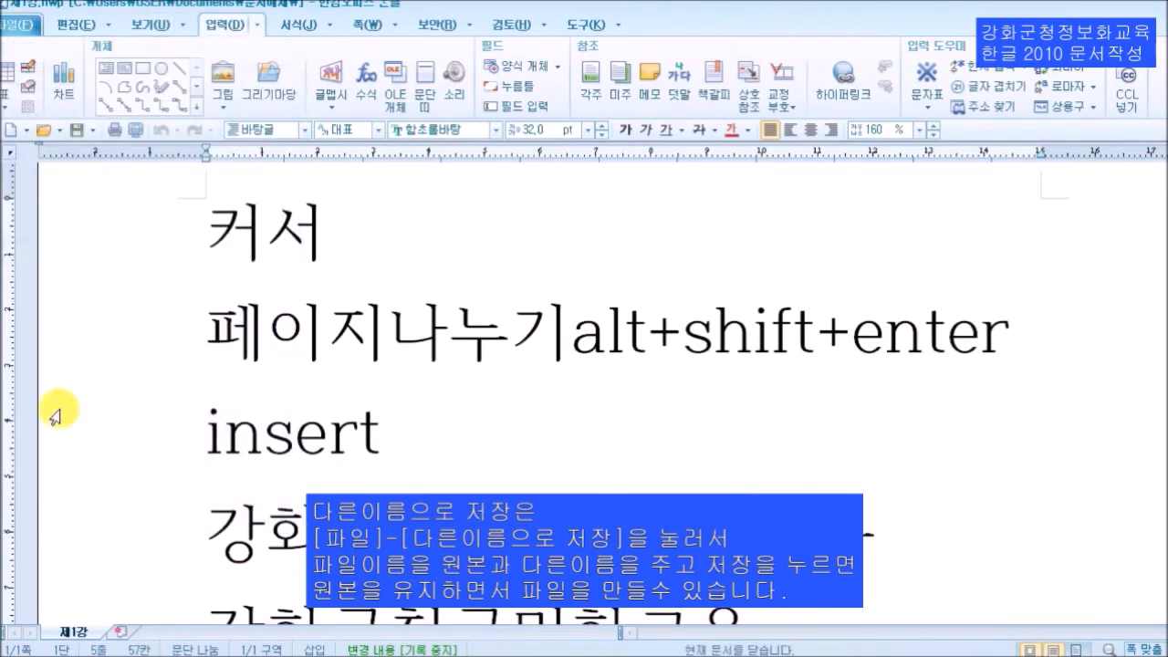
left_click(25, 32)
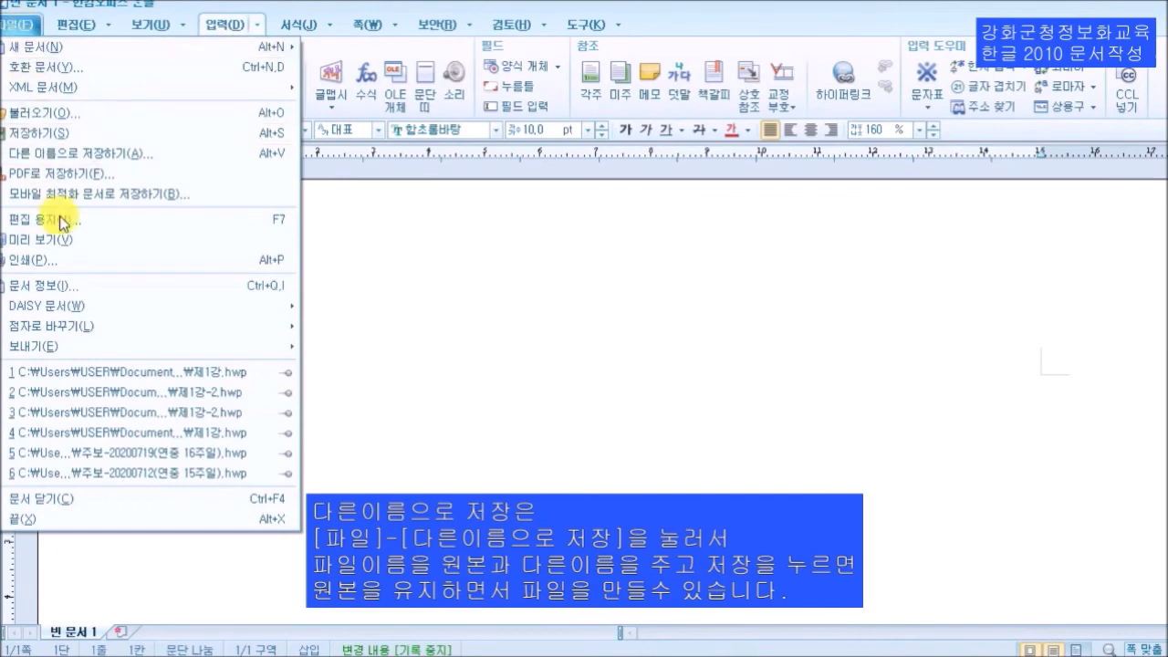
left_click(64, 111)
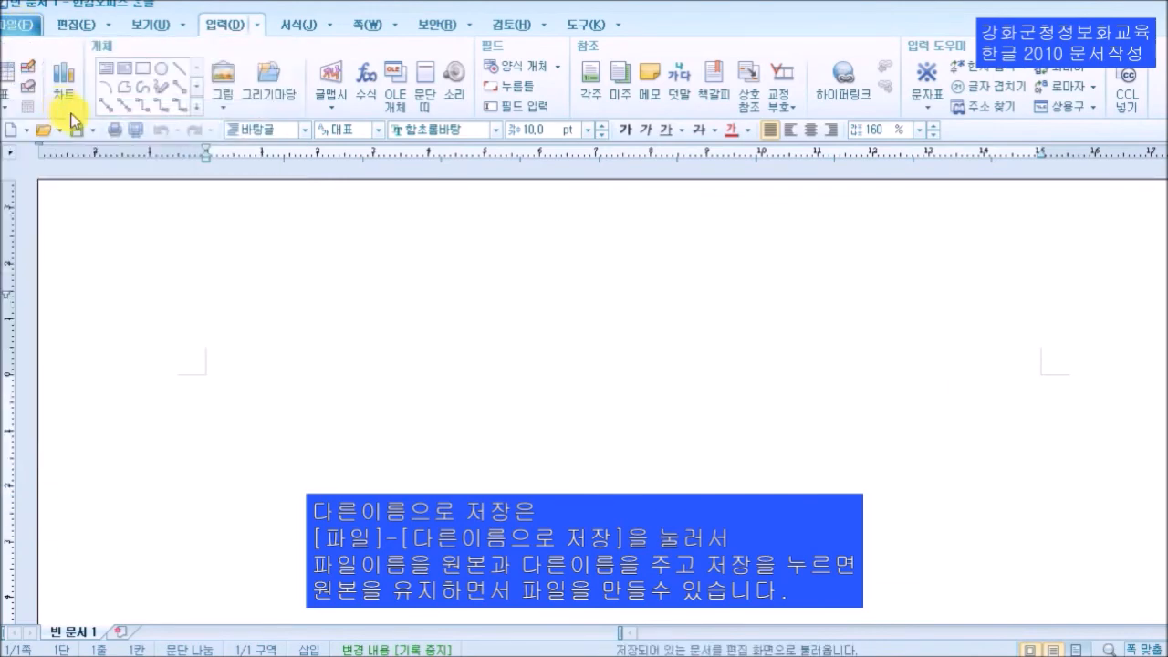
left_click(466, 192)
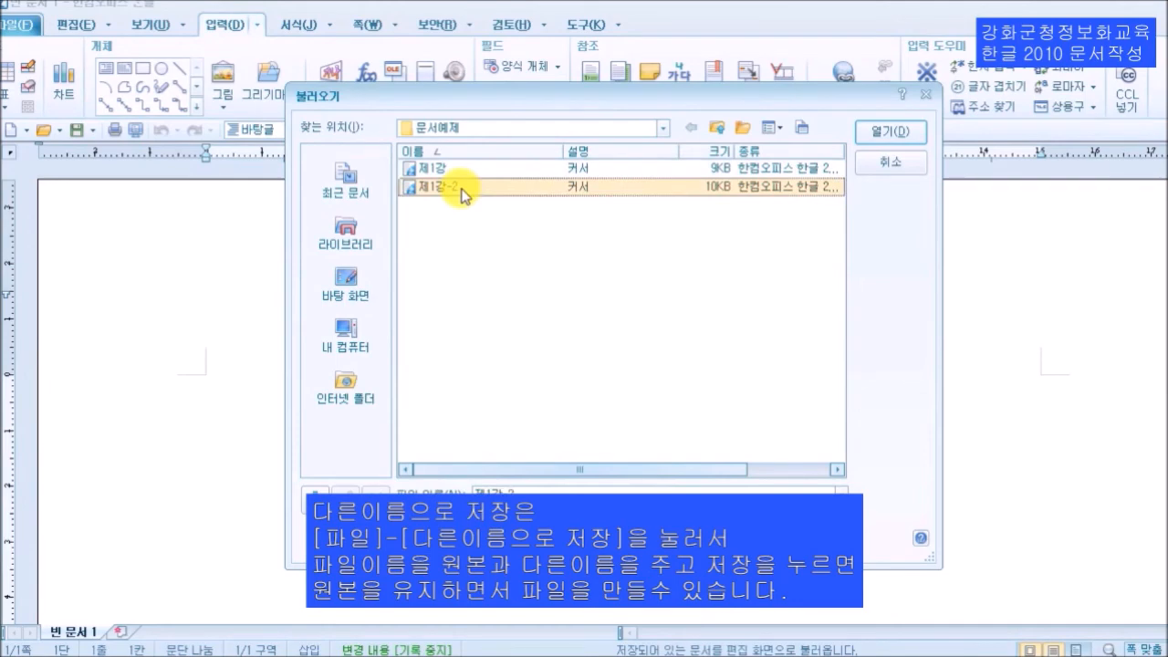
left_click(887, 137)
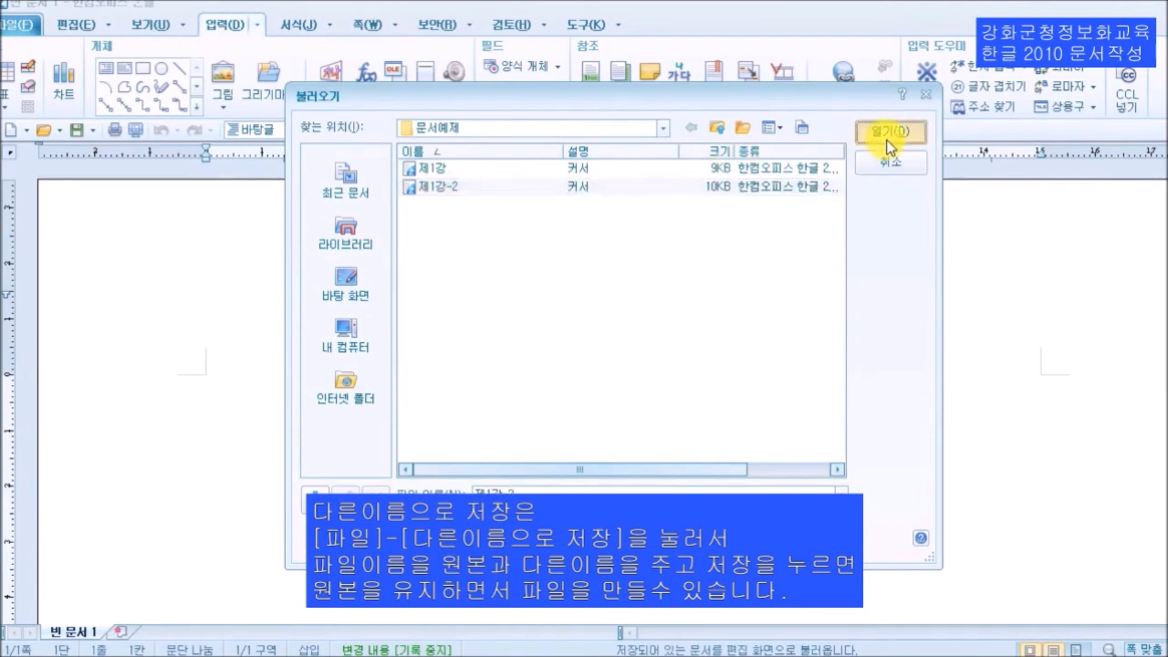
scroll(874, 356, "down", 5)
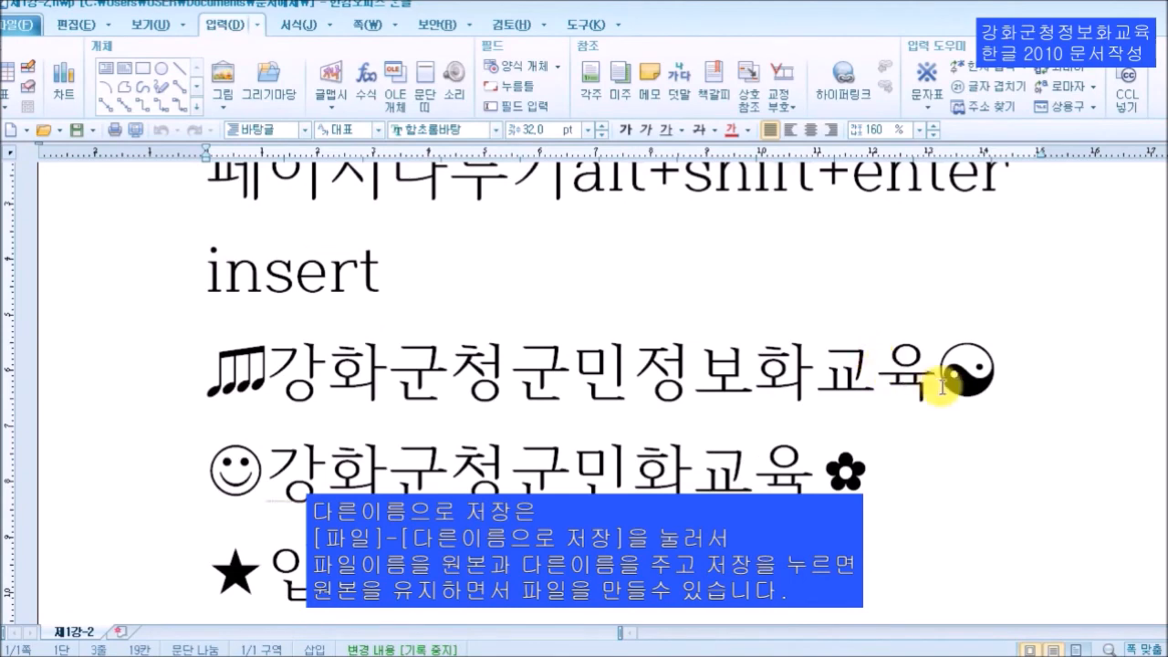
scroll(943, 386, "down", 2)
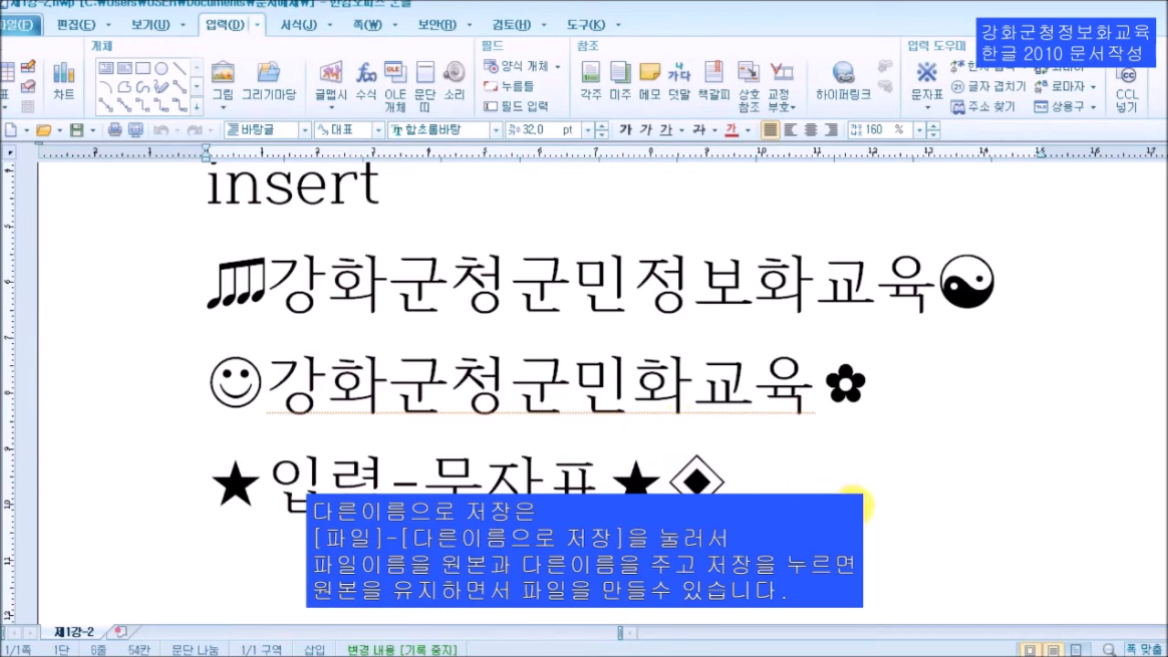
scroll(856, 504, "up", 3)
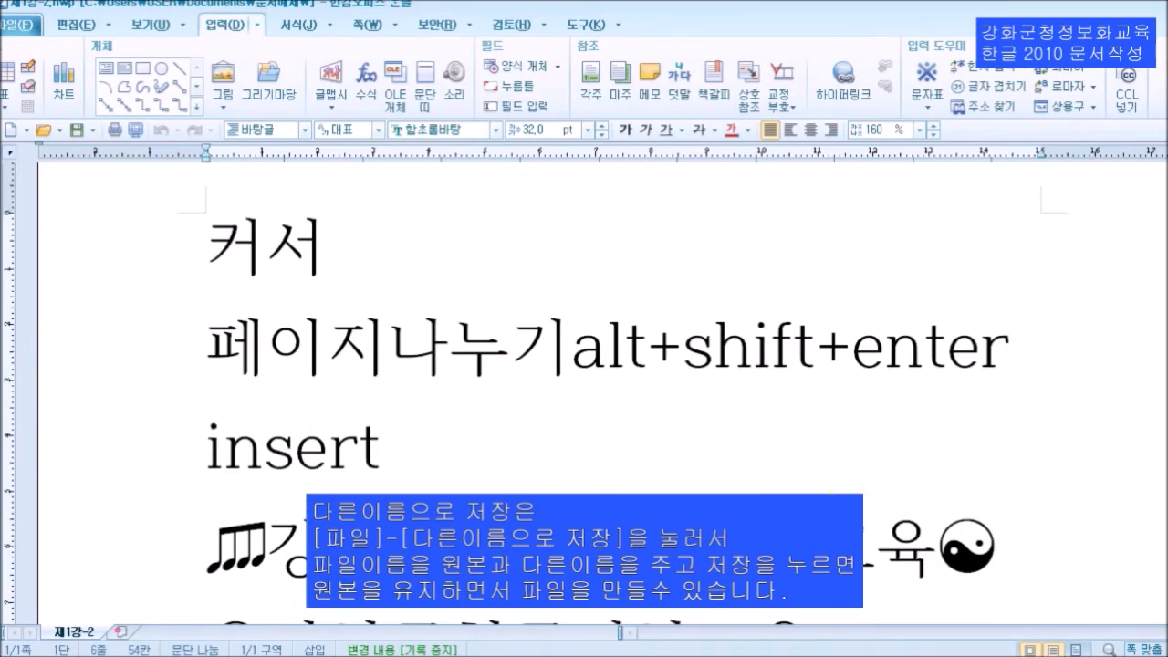
scroll(503, 449, "up", 2)
left_click(503, 448)
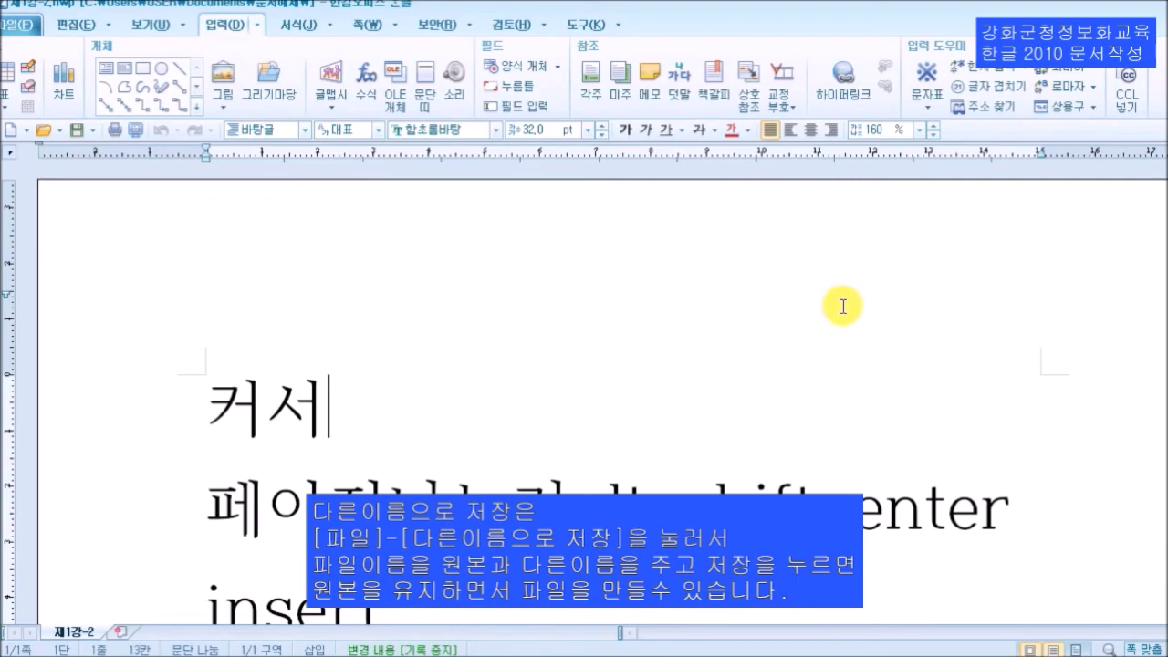
scroll(772, 332, "down", 6)
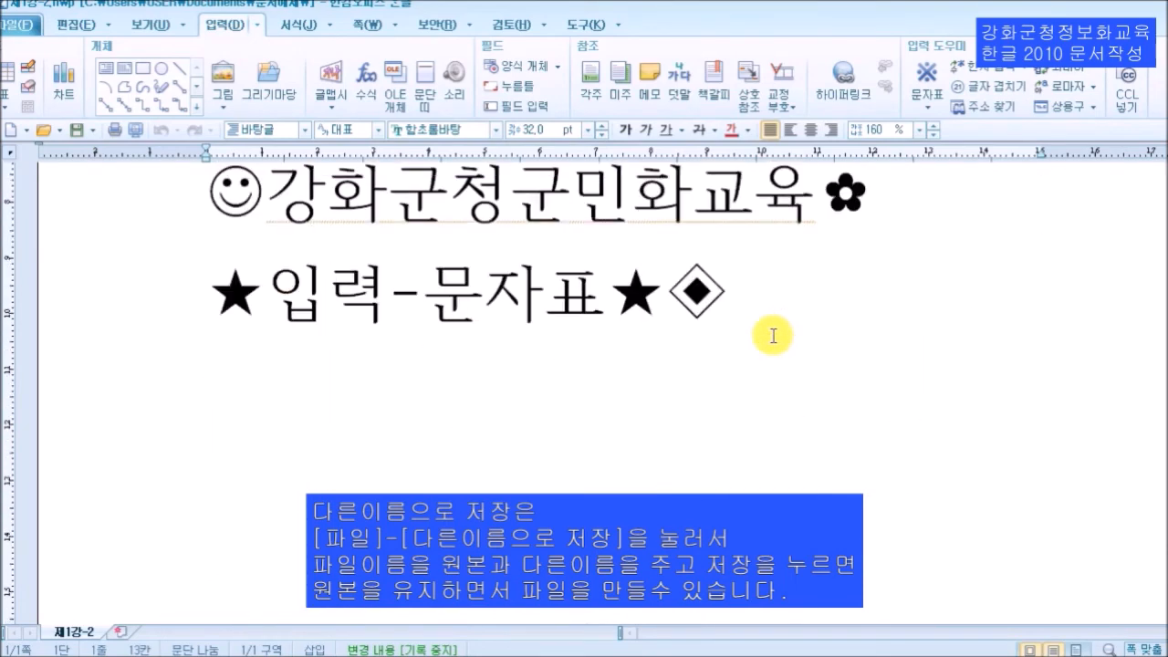
scroll(773, 336, "up", 3)
scroll(773, 336, "down", 10)
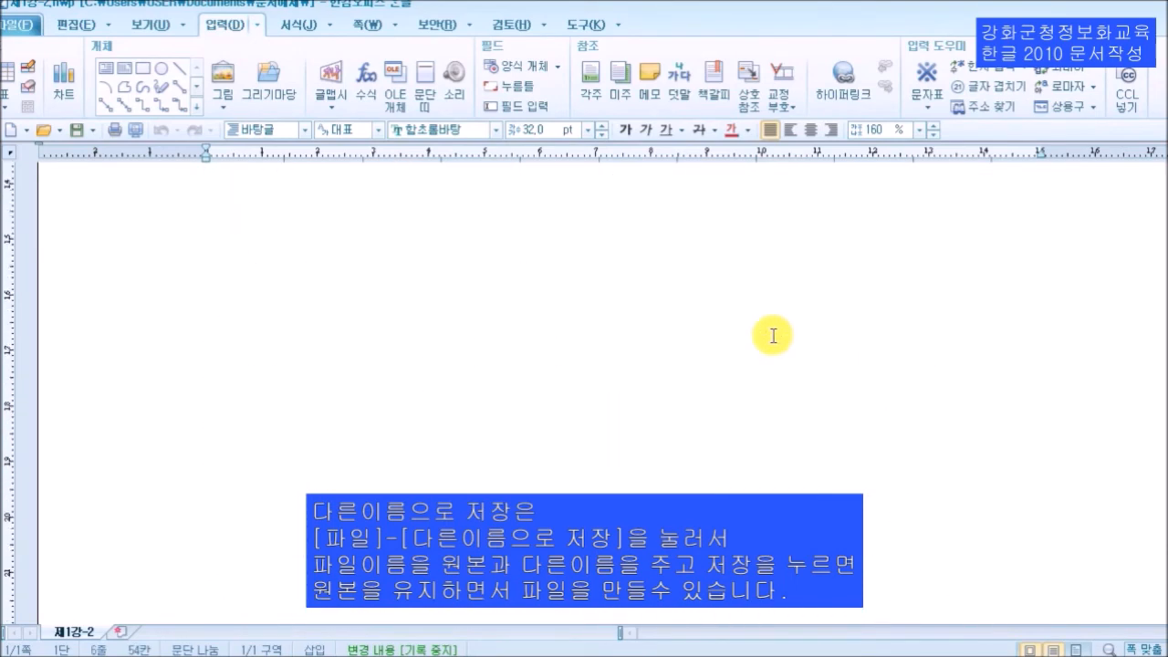
Add a new line reading 편집용지설정-F7 below the ★입력-문자표★ line.
left_click(578, 418)
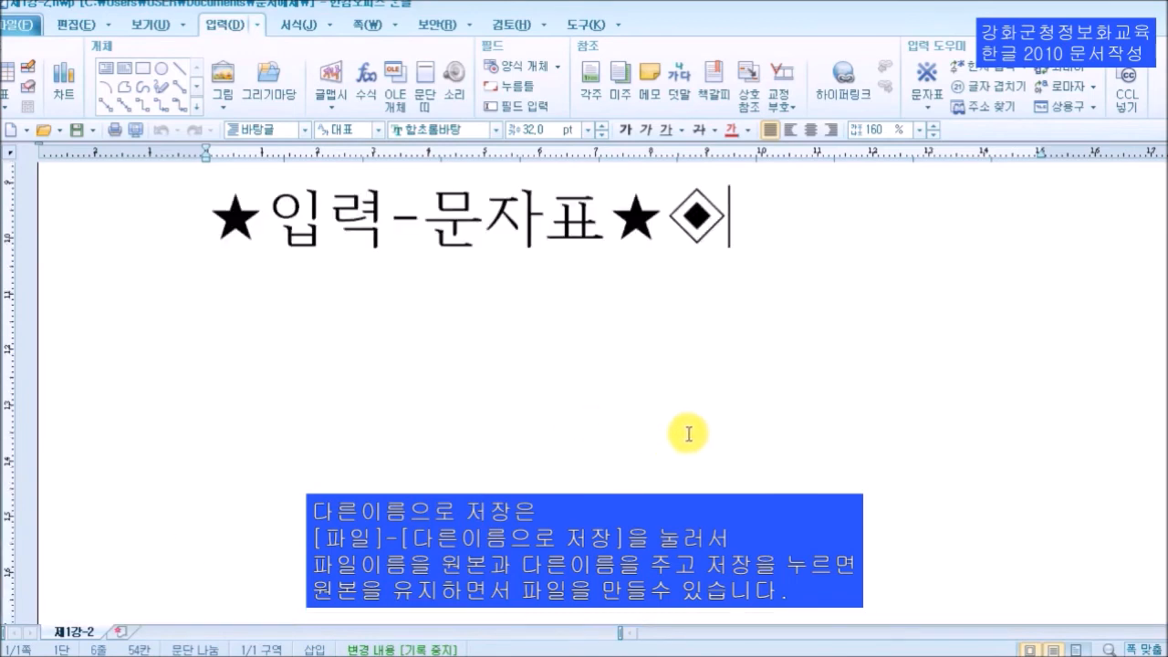
key("Return")
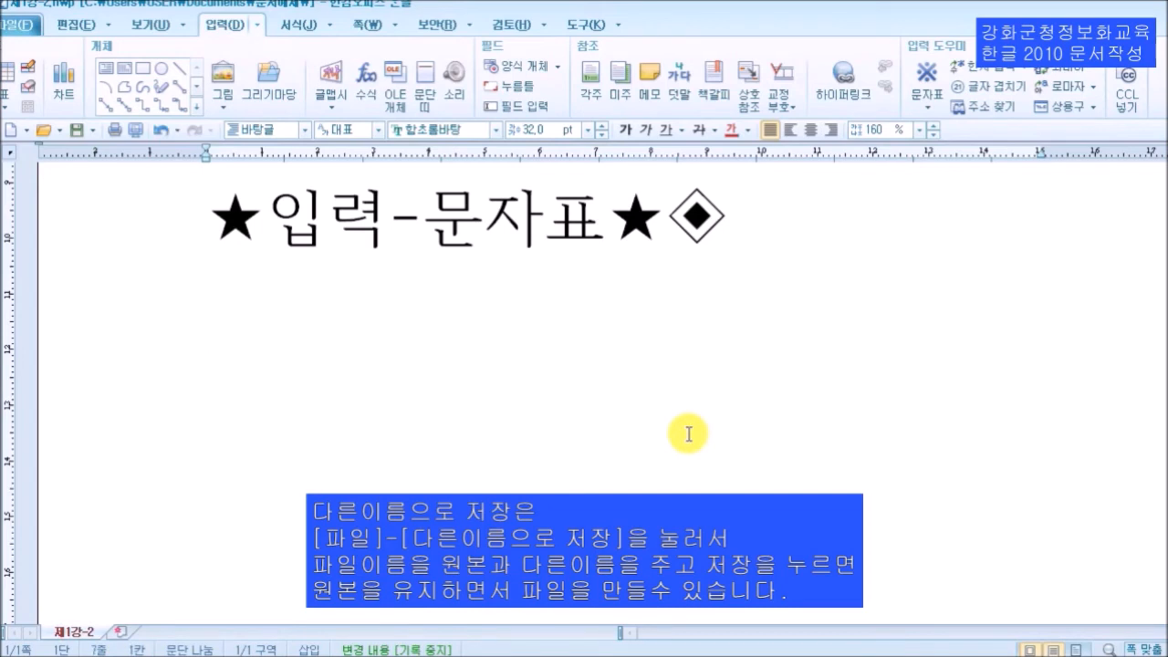
type("F7")
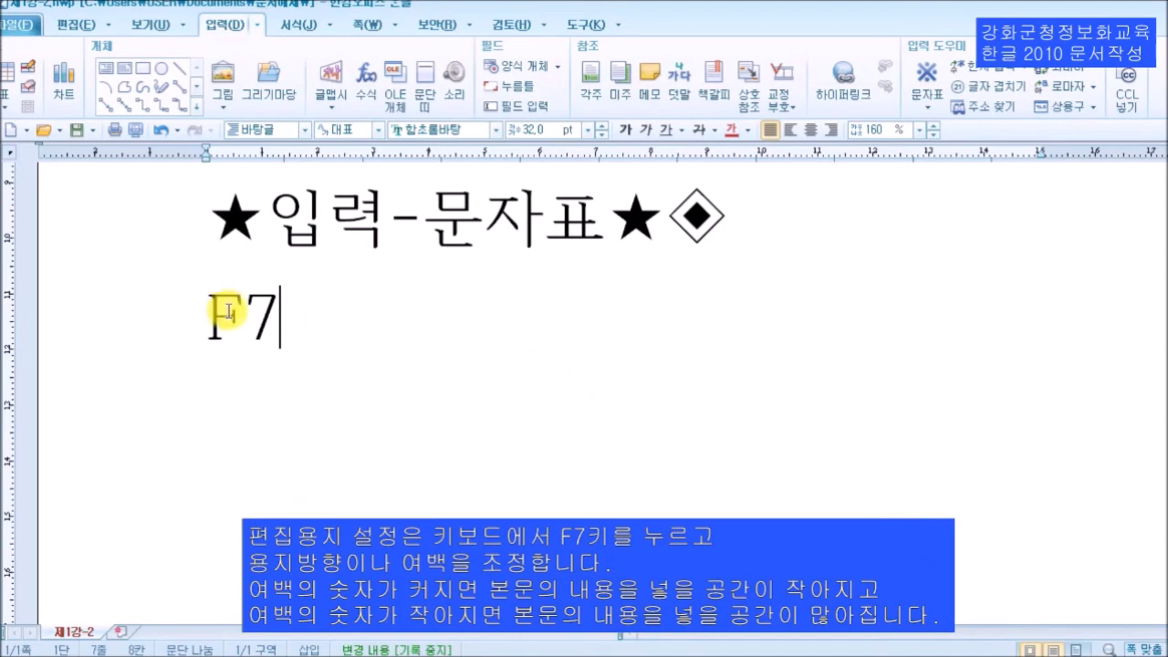
left_click(205, 314)
type("편집요")
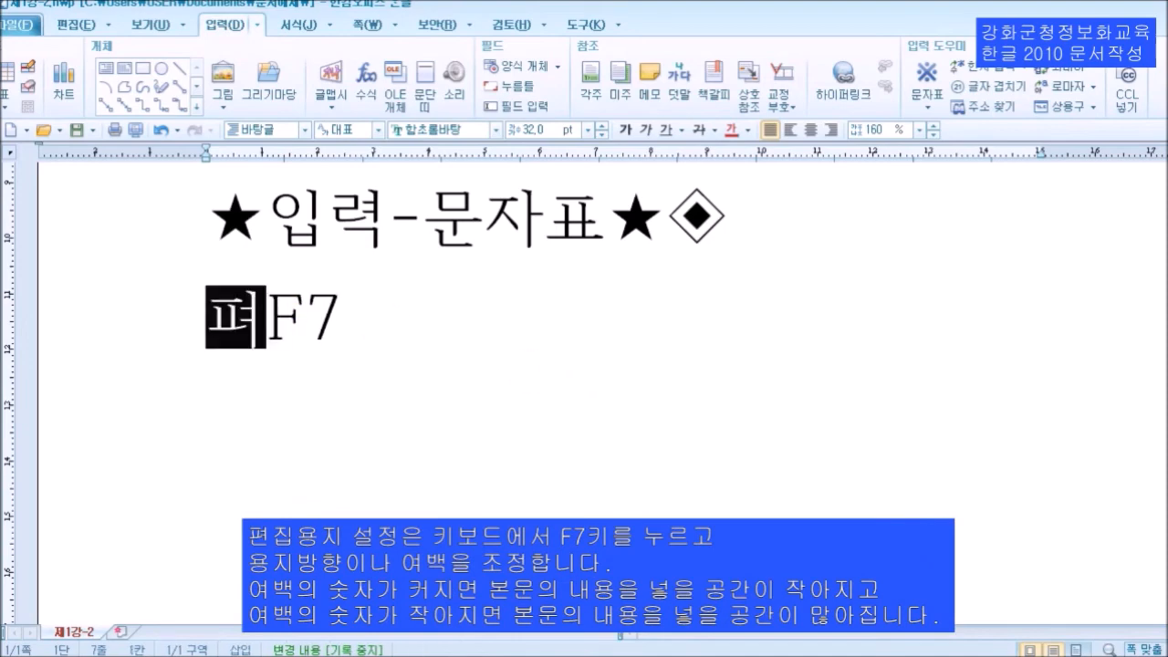
type("ㅇ지설저")
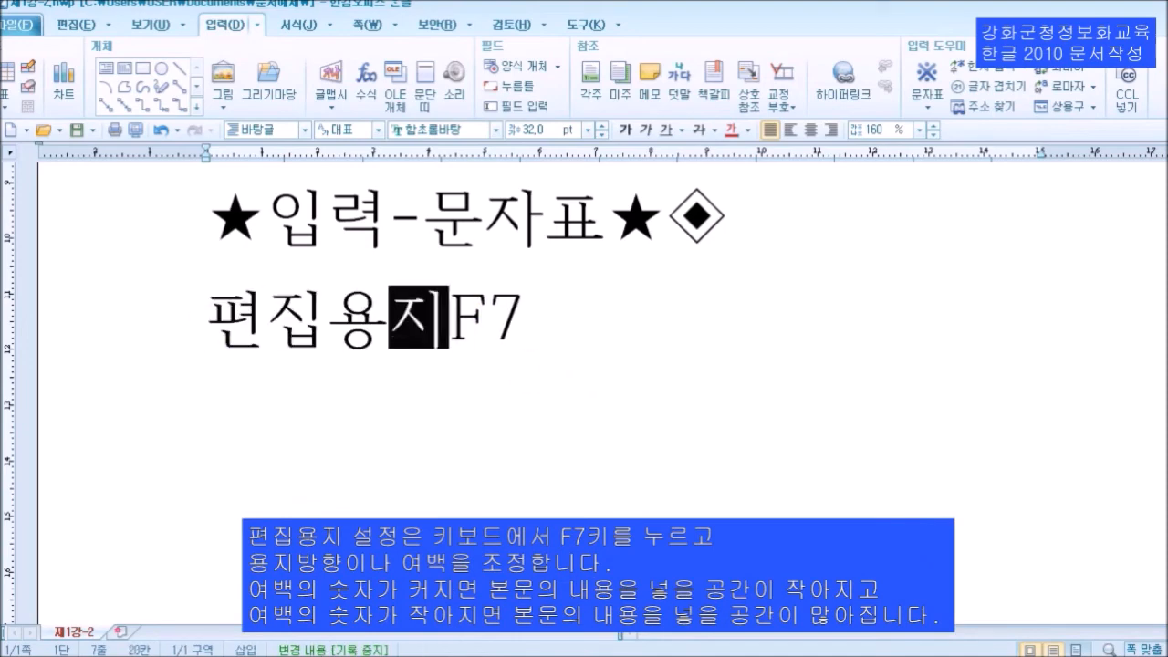
type("ㅇ-")
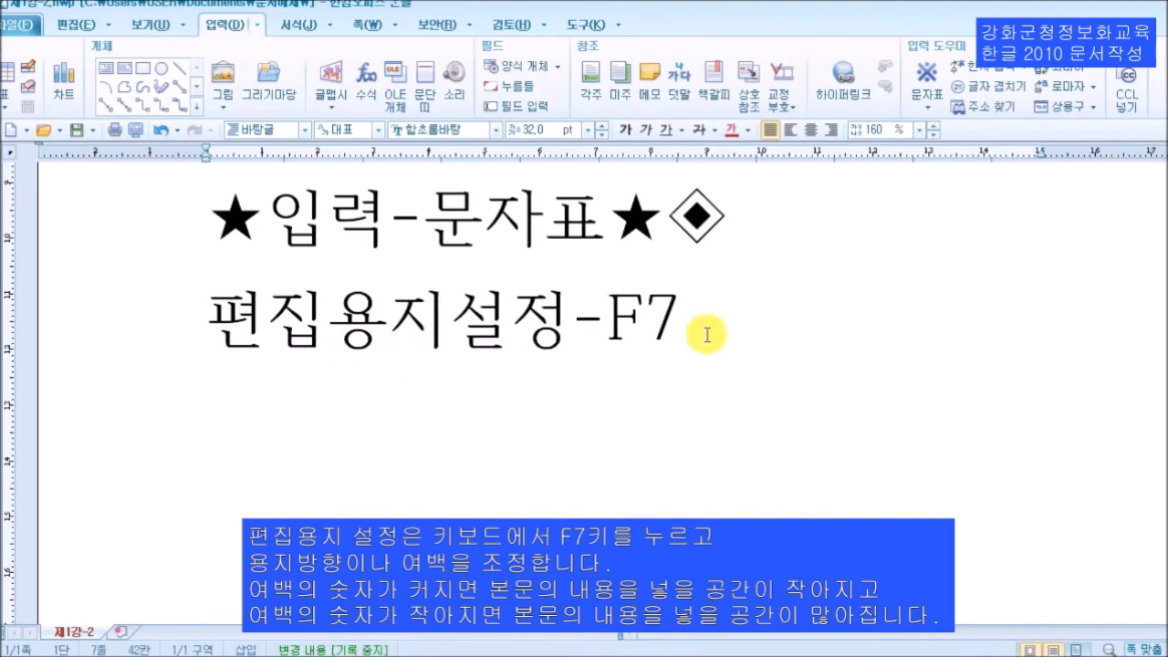
left_click(750, 333)
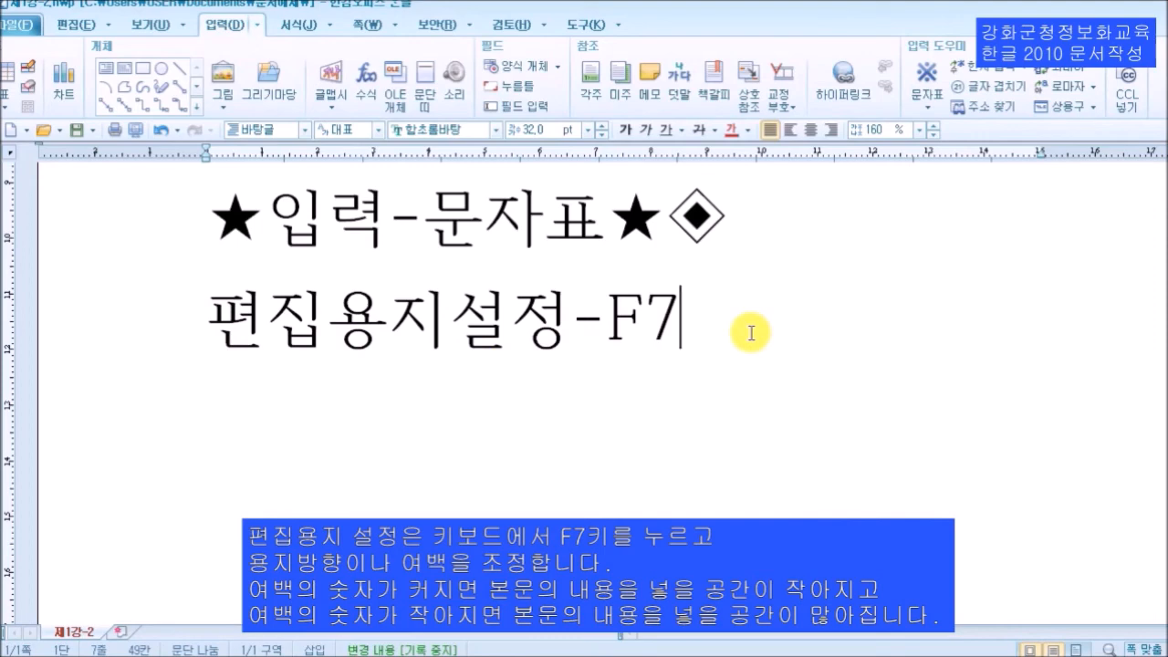
Set the page setup's paper orientation to landscape (가로) and apply it to the document.
key("F7")
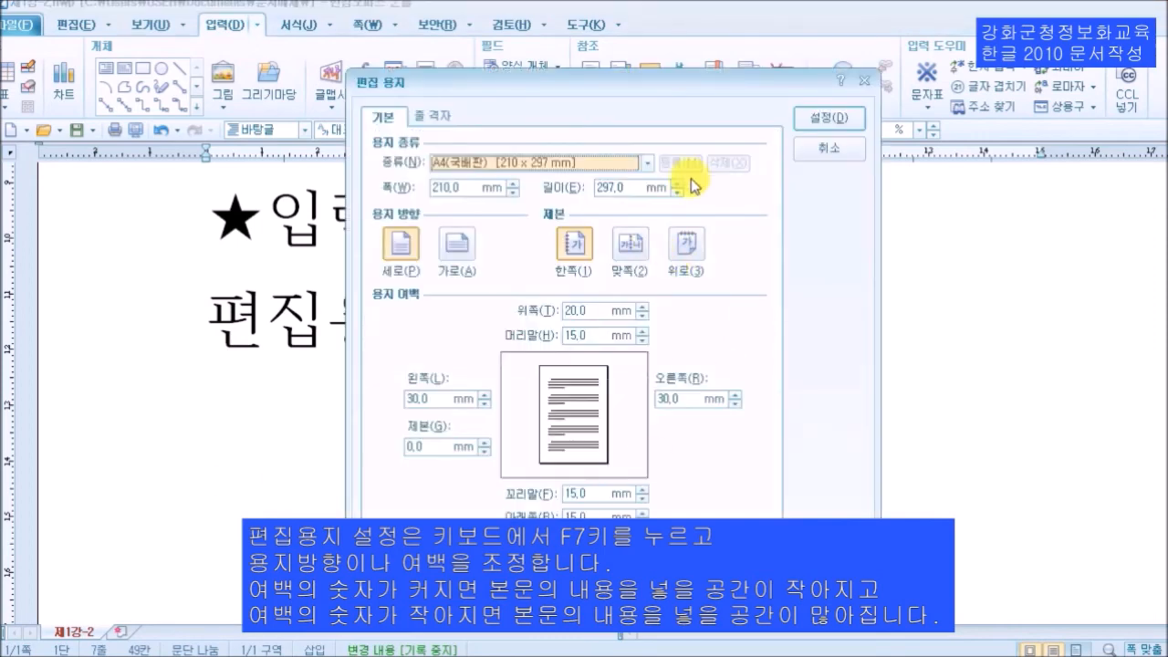
left_click(806, 153)
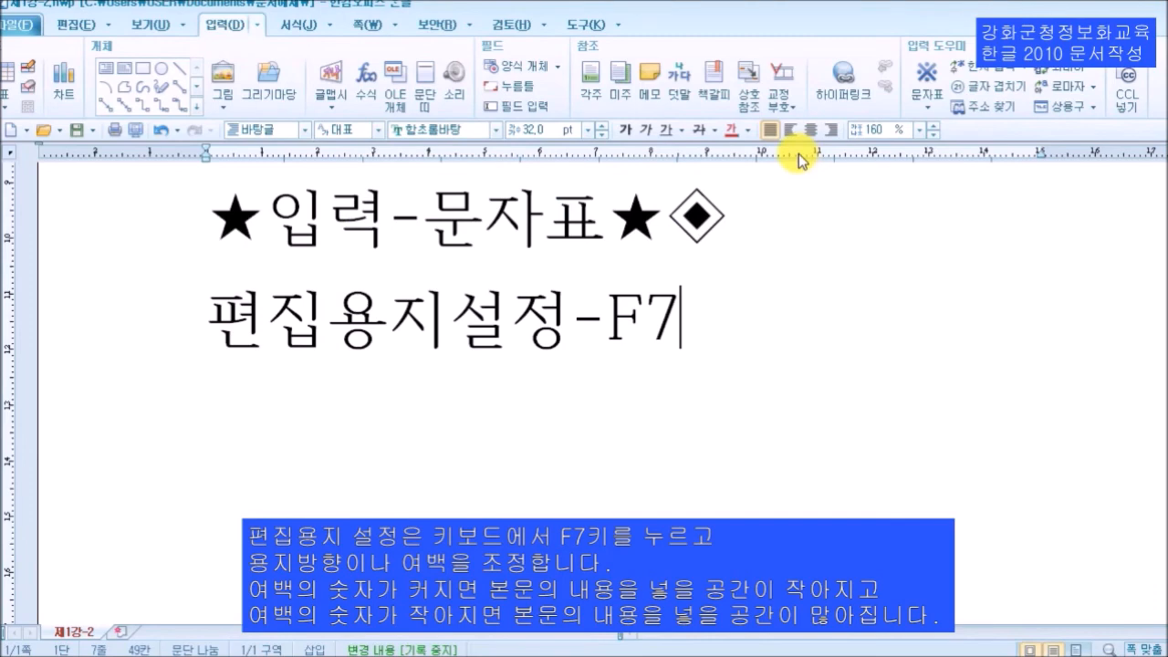
key("F7")
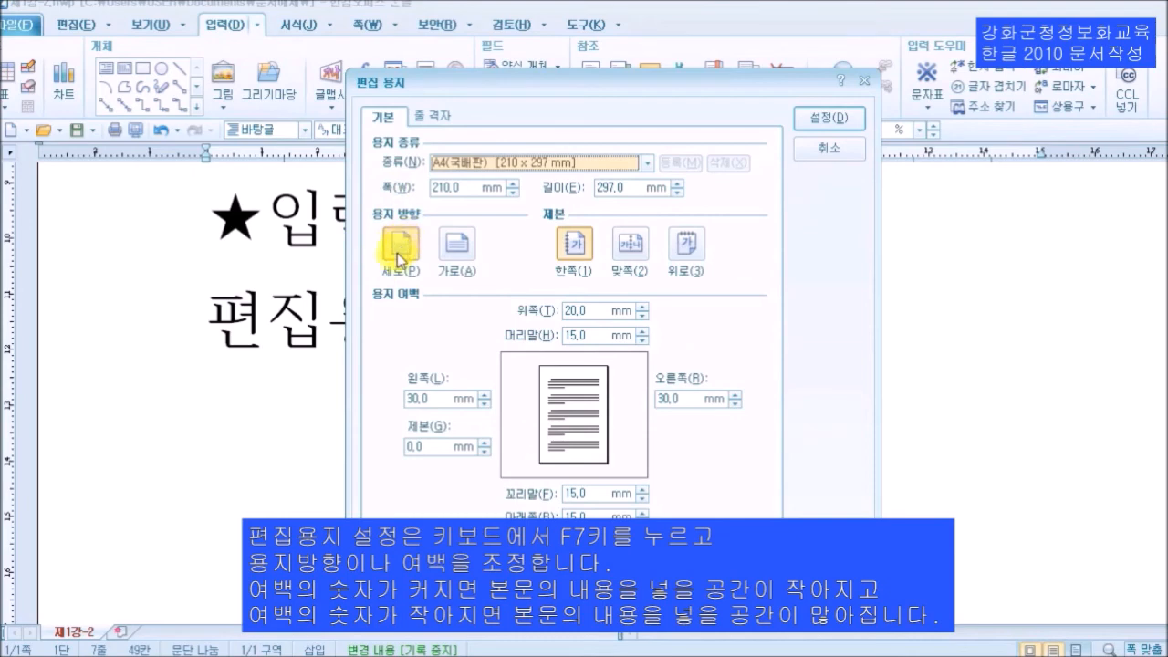
left_click(464, 245)
left_click(822, 117)
Examine how the text and page boundaries are laid out on the landscape page from beginning to end.
scroll(731, 365, "up", 1)
scroll(722, 286, "down", 2)
scroll(355, 389, "up", 1)
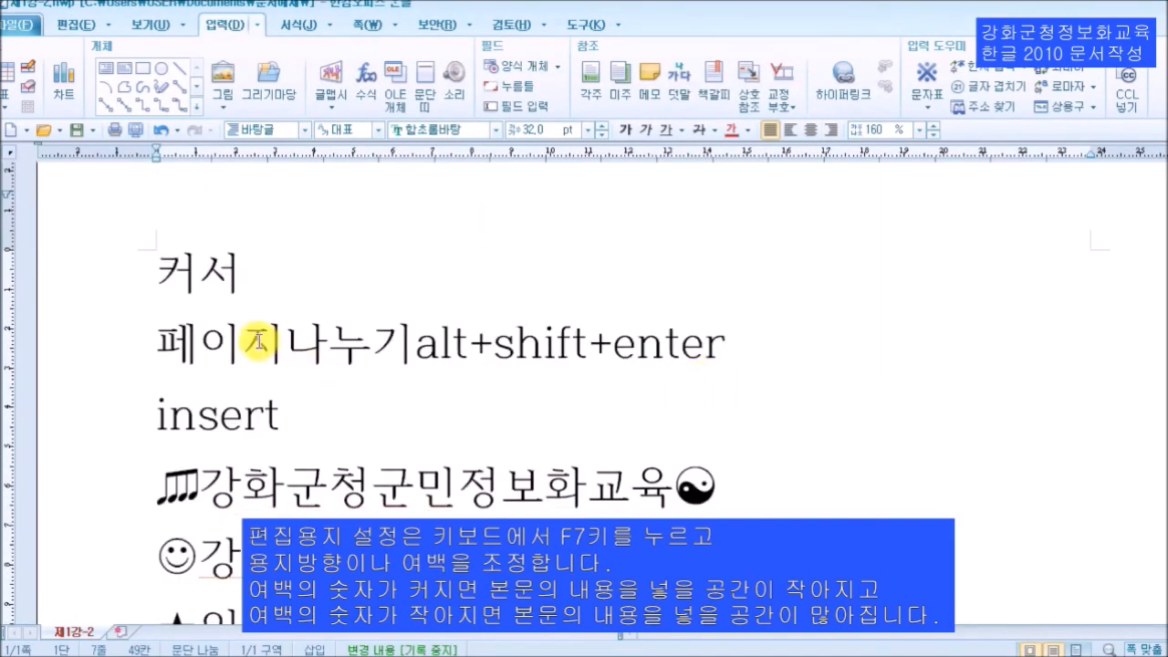
scroll(252, 354, "up", 1)
scroll(534, 360, "down", 5)
scroll(401, 370, "up", 4)
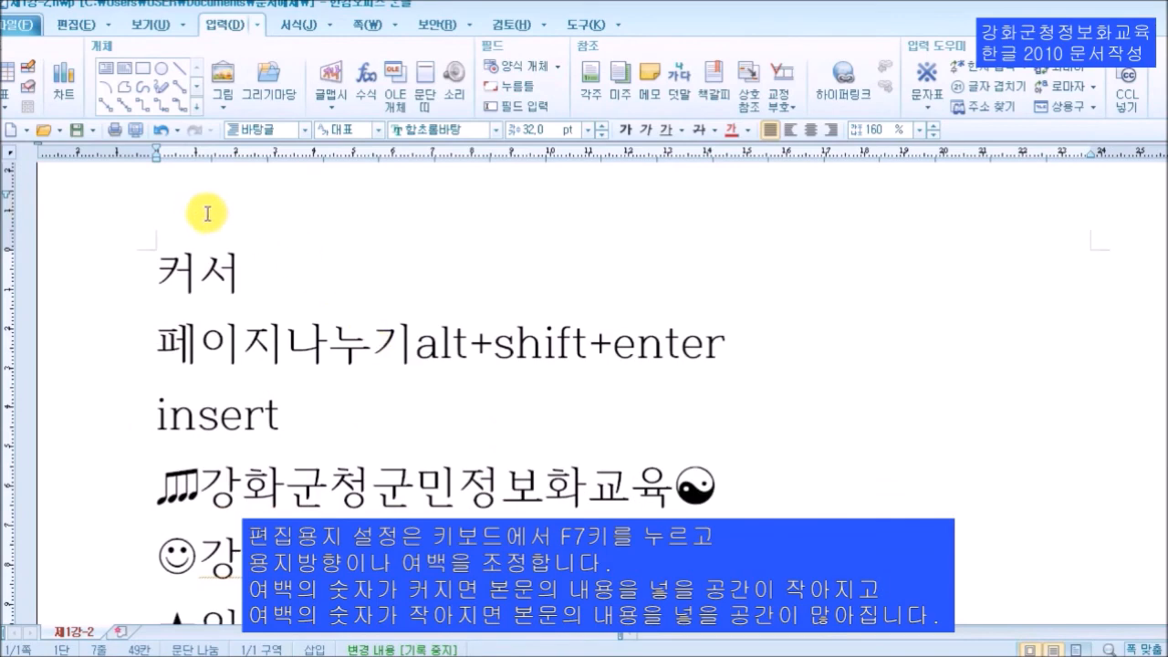
scroll(1143, 367, "down", 3)
scroll(1004, 301, "down", 3)
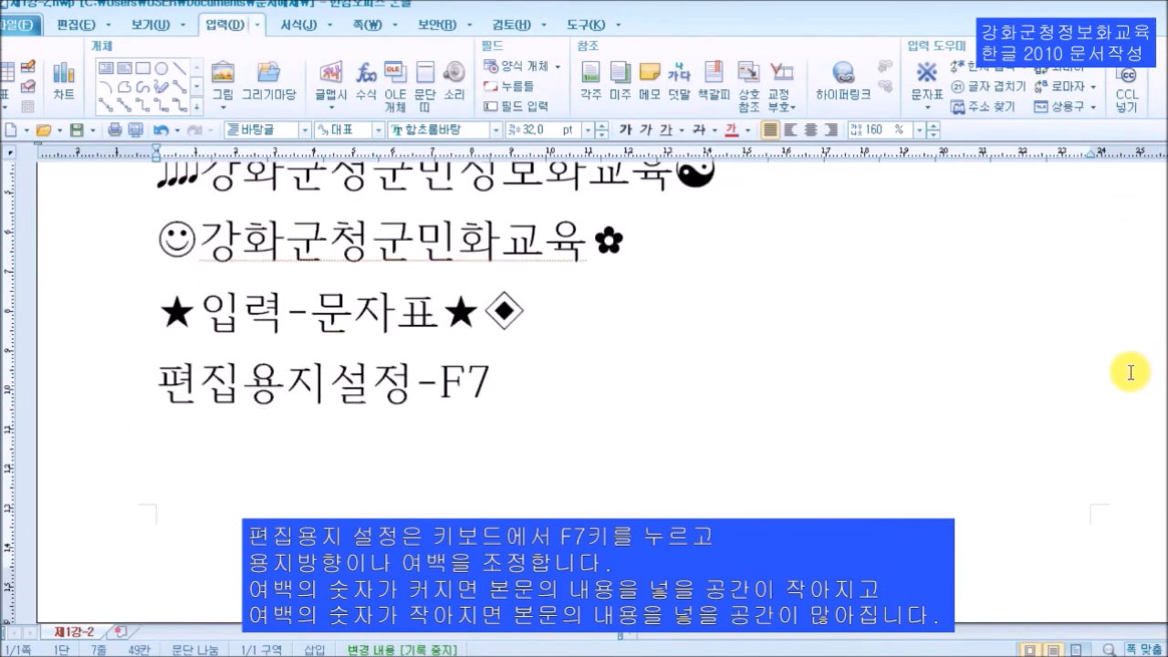
scroll(900, 430, "up", 3)
scroll(899, 437, "down", 2)
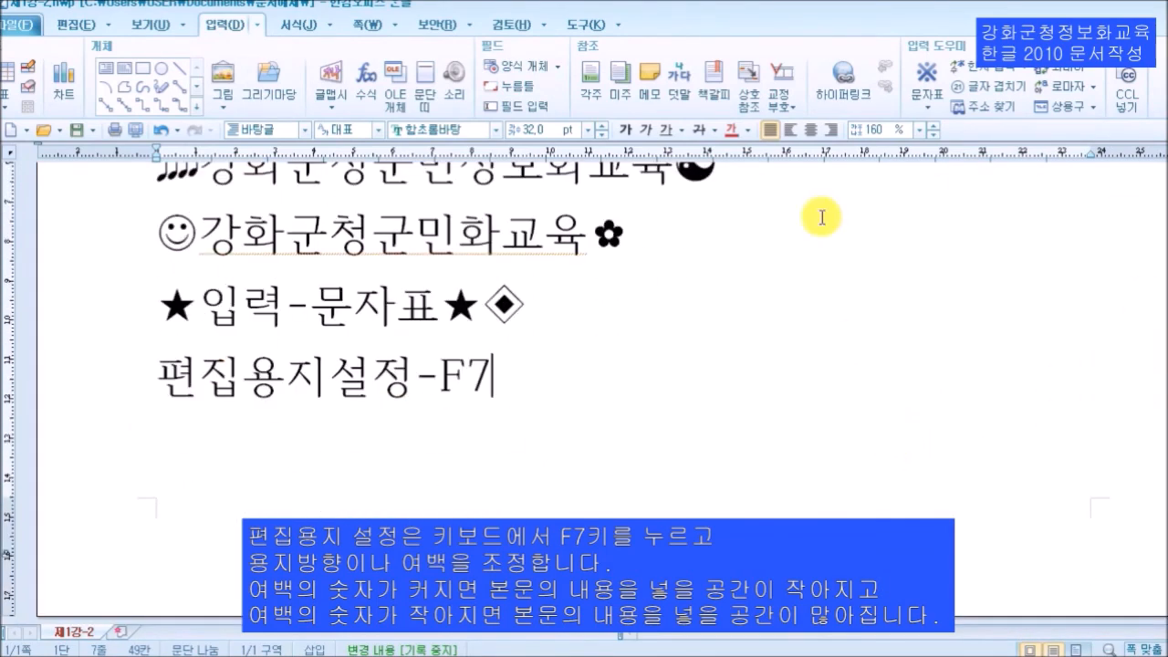
scroll(782, 341, "up", 5)
scroll(783, 342, "down", 4)
scroll(784, 352, "up", 4)
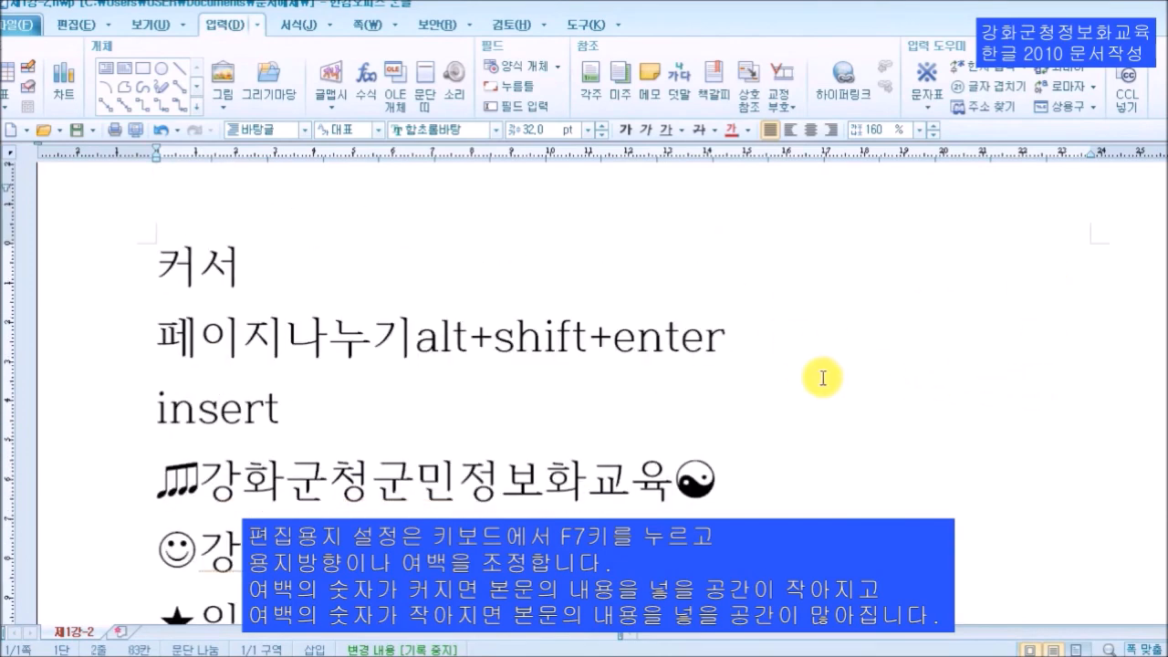
Set the paper orientation back to portrait (세로) and check the page layout.
key("F7")
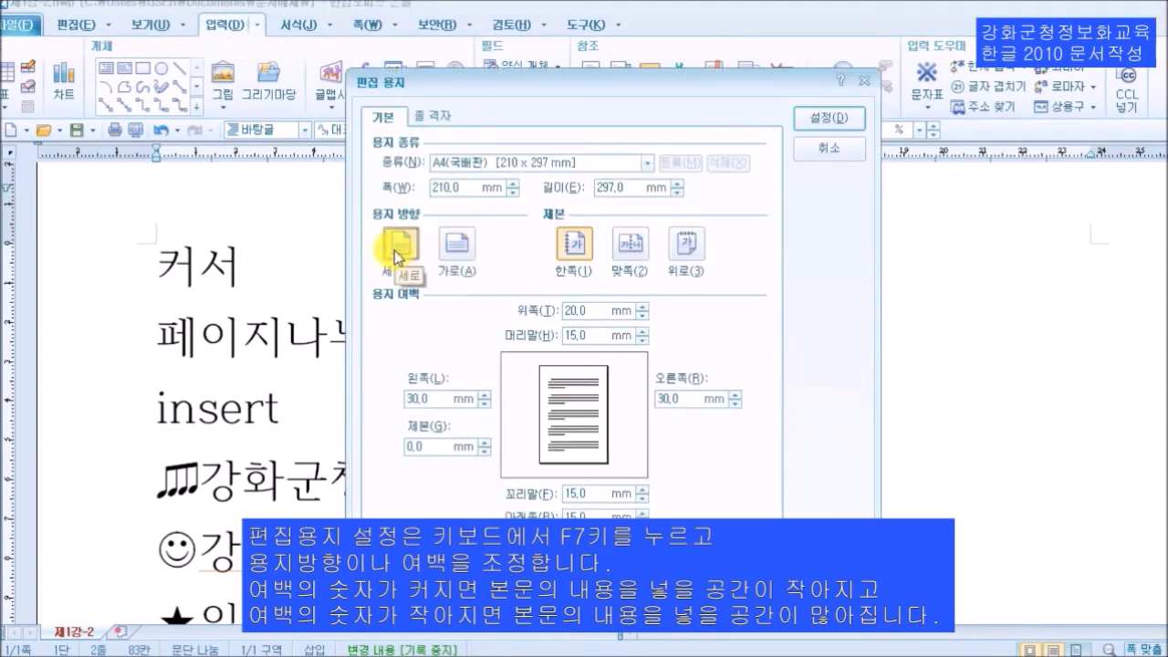
left_click(832, 122)
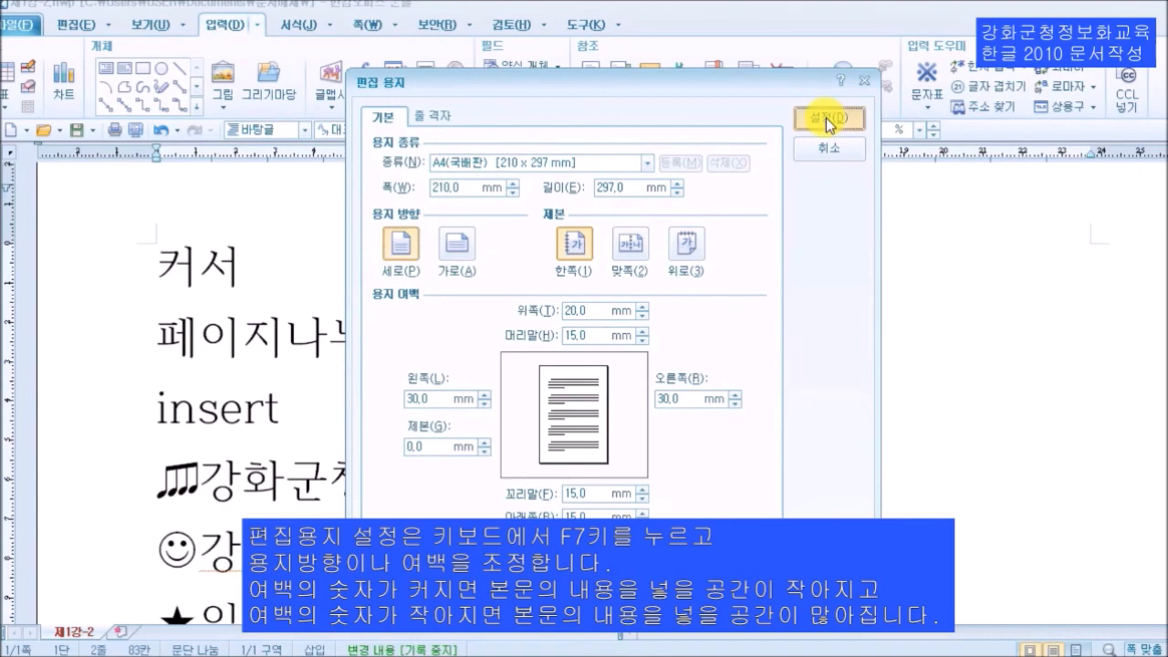
scroll(659, 350, "down", 15)
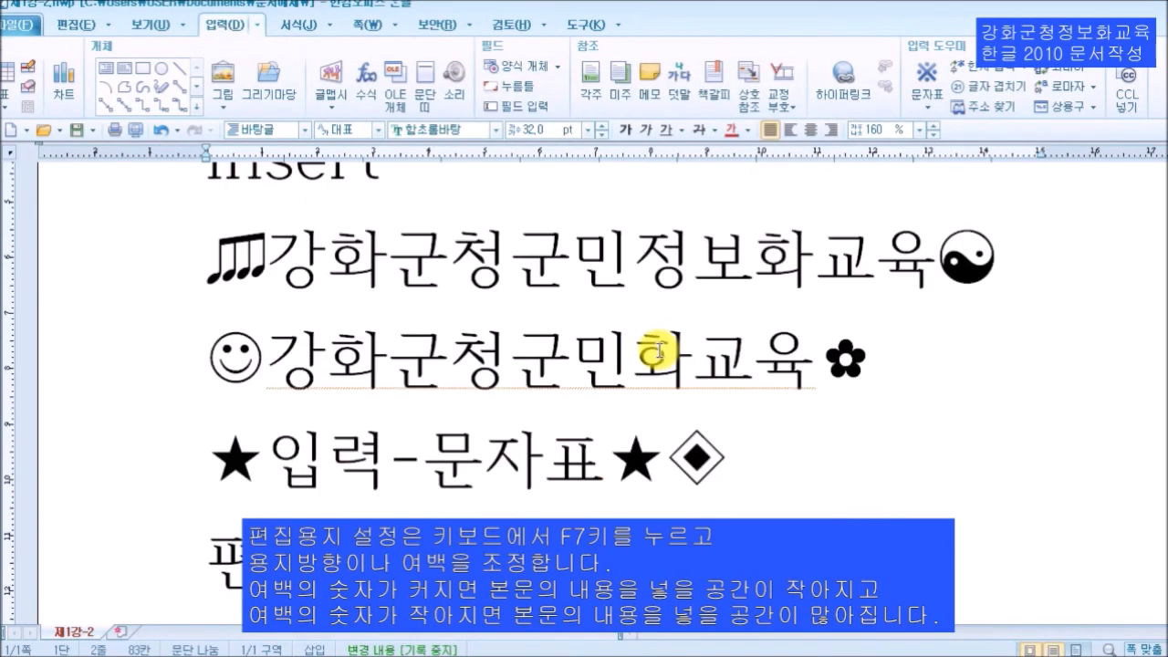
scroll(659, 350, "up", 15)
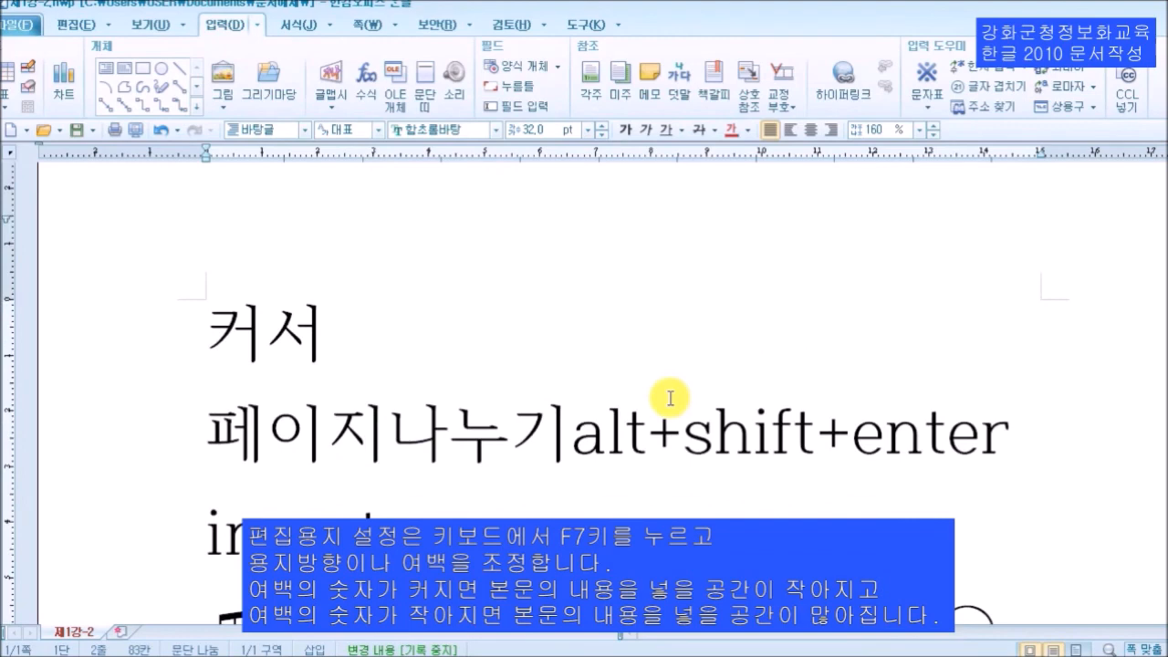
key("F7")
key("Down")
key("Down")
key("Down")
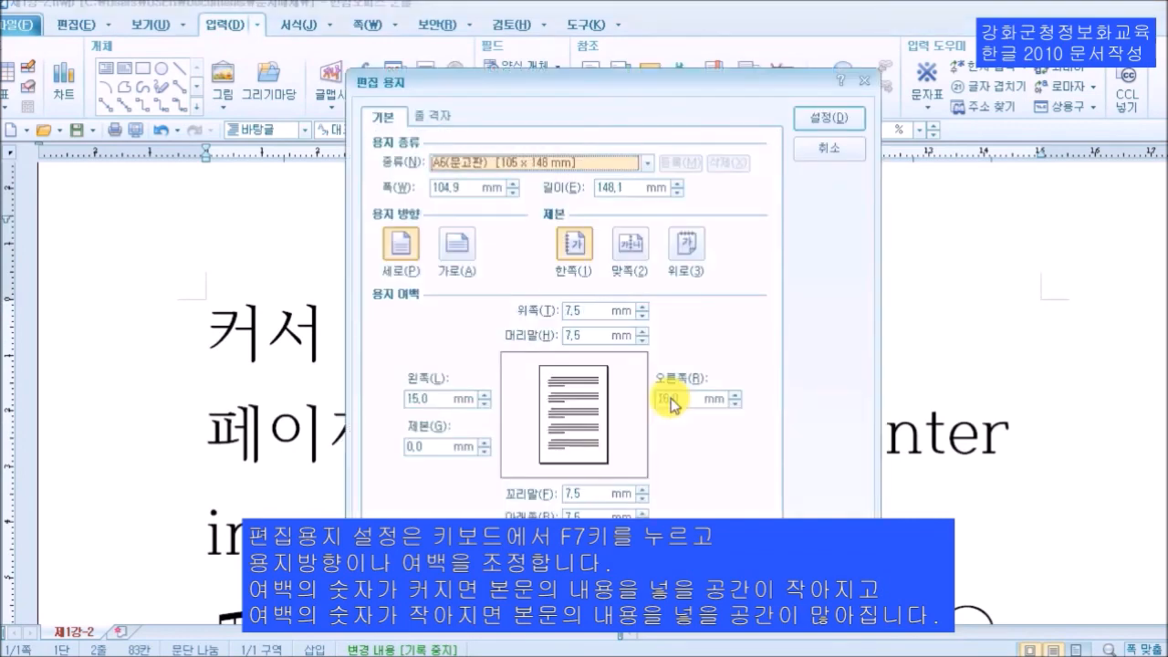
left_click(844, 150)
In the page setup, set the top margin (위쪽) to 10 mm and the bottom margin (아래쪽) to 11 mm.
scroll(799, 370, "up", 4)
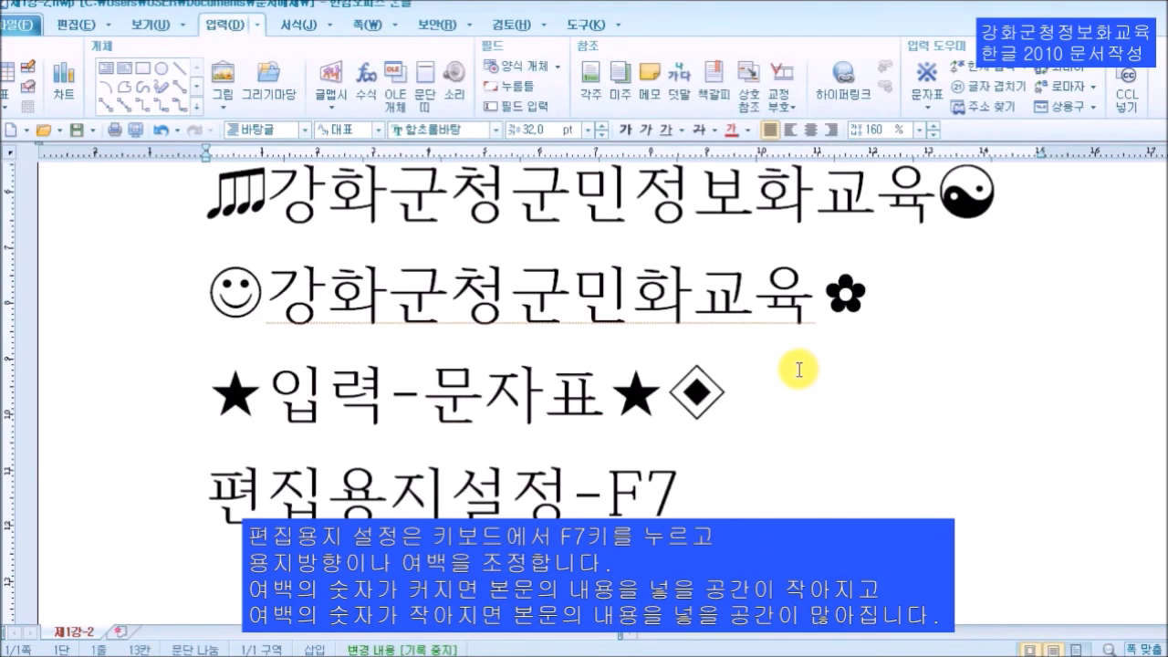
key("F7")
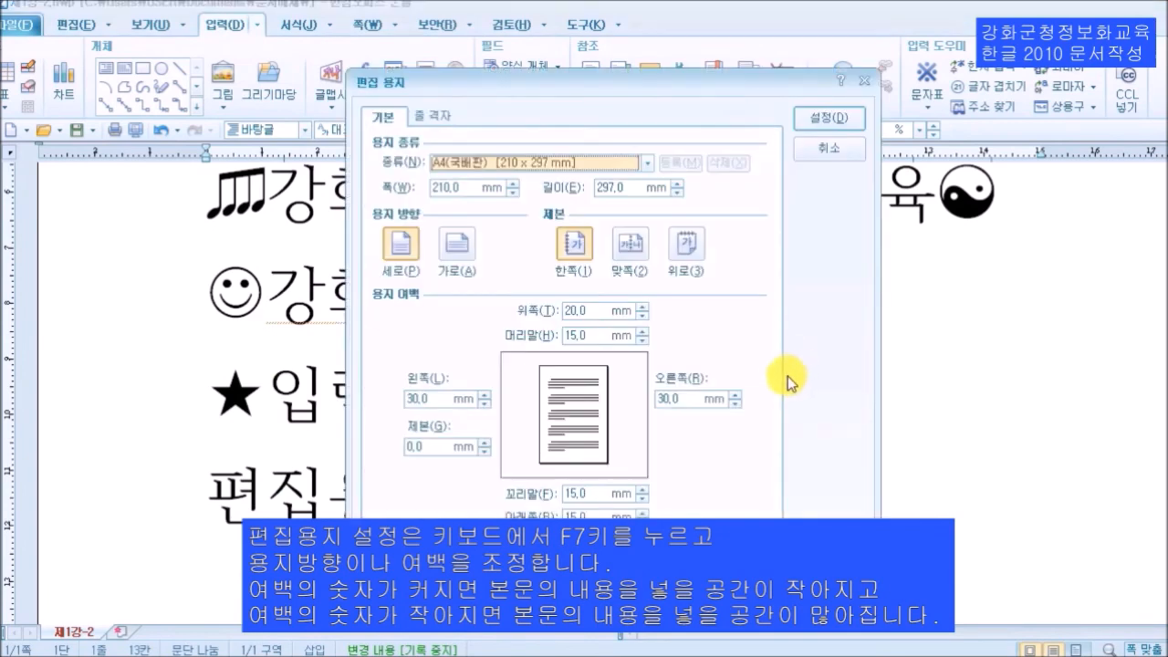
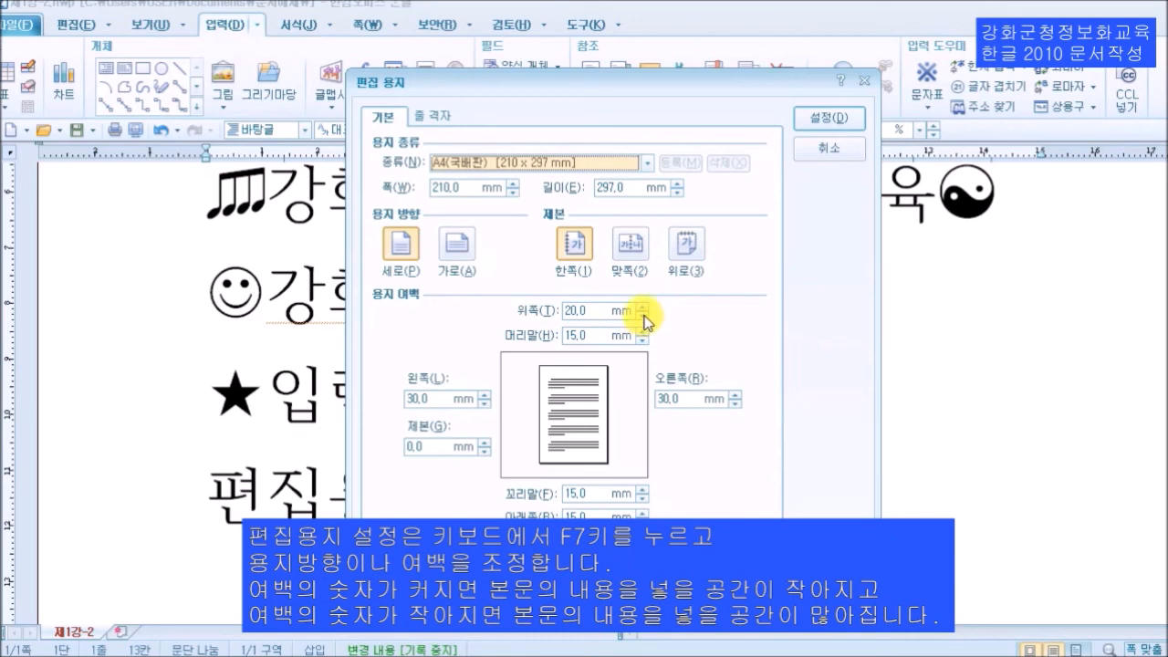
left_click(643, 314)
left_click(643, 315)
left_click(644, 315)
left_click(644, 315)
left_click(644, 315)
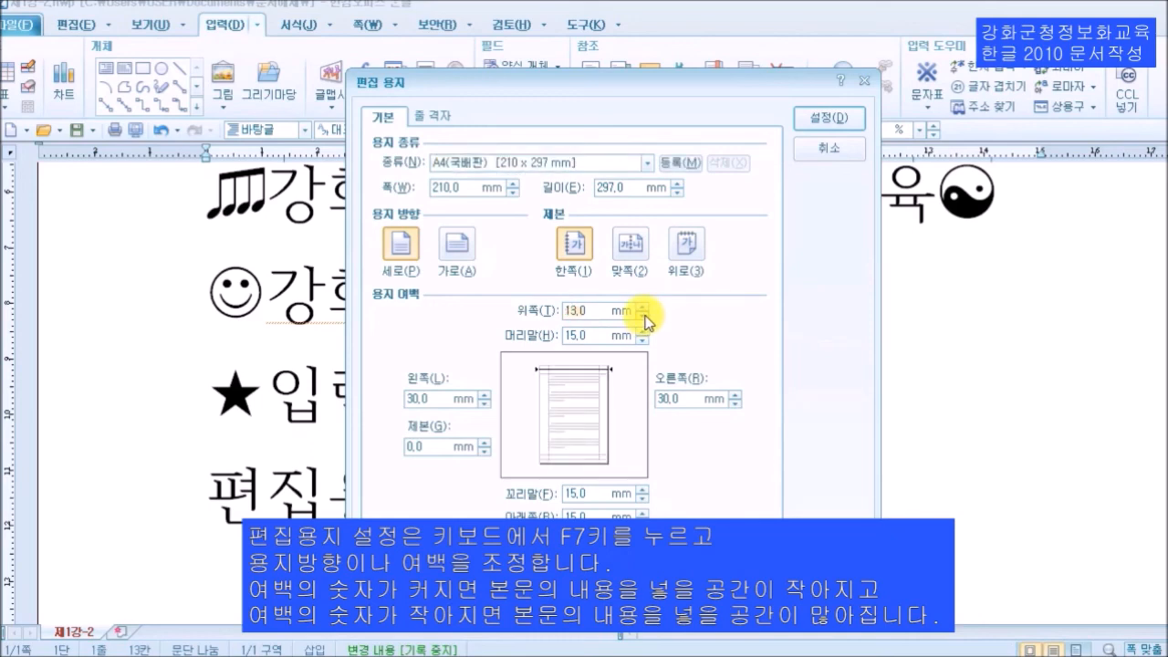
left_click(644, 315)
double_click(593, 312)
left_click(644, 516)
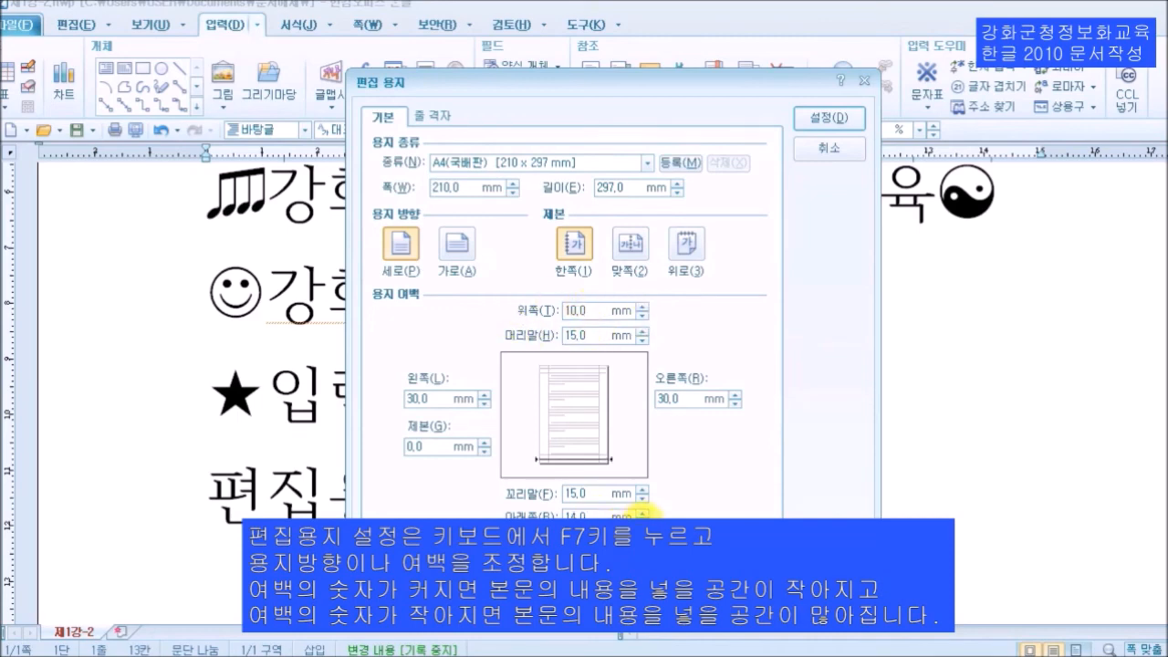
left_click(644, 516)
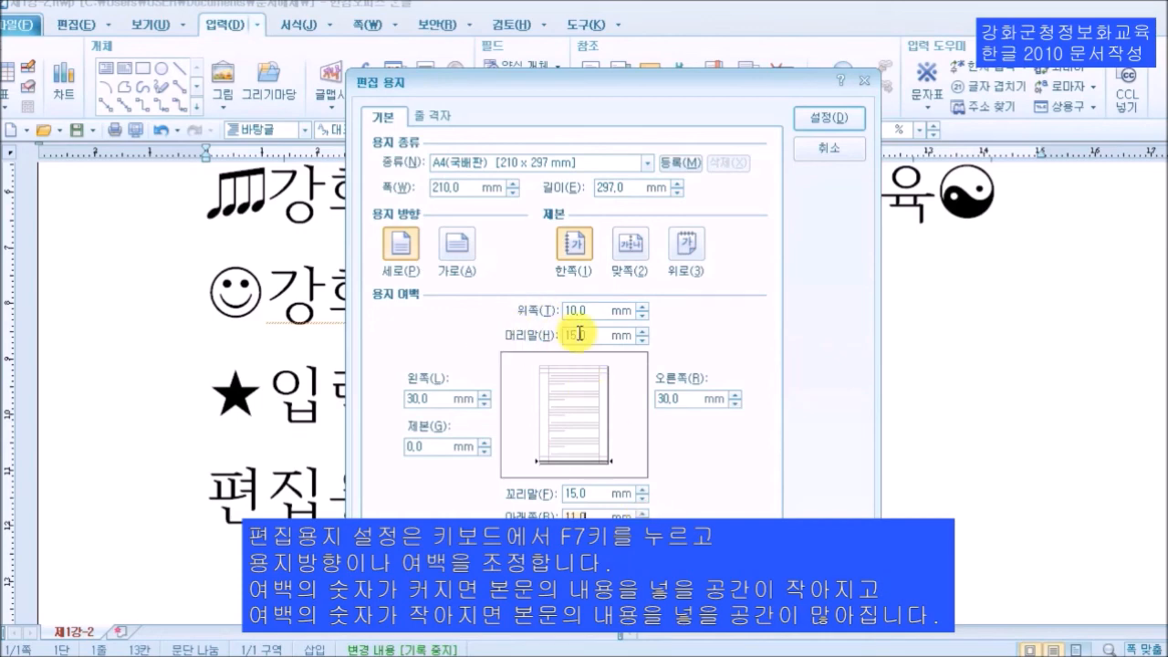
Set the header margin (머리말) and the footer margin (꼬리말) to 10 mm each.
left_click(643, 340)
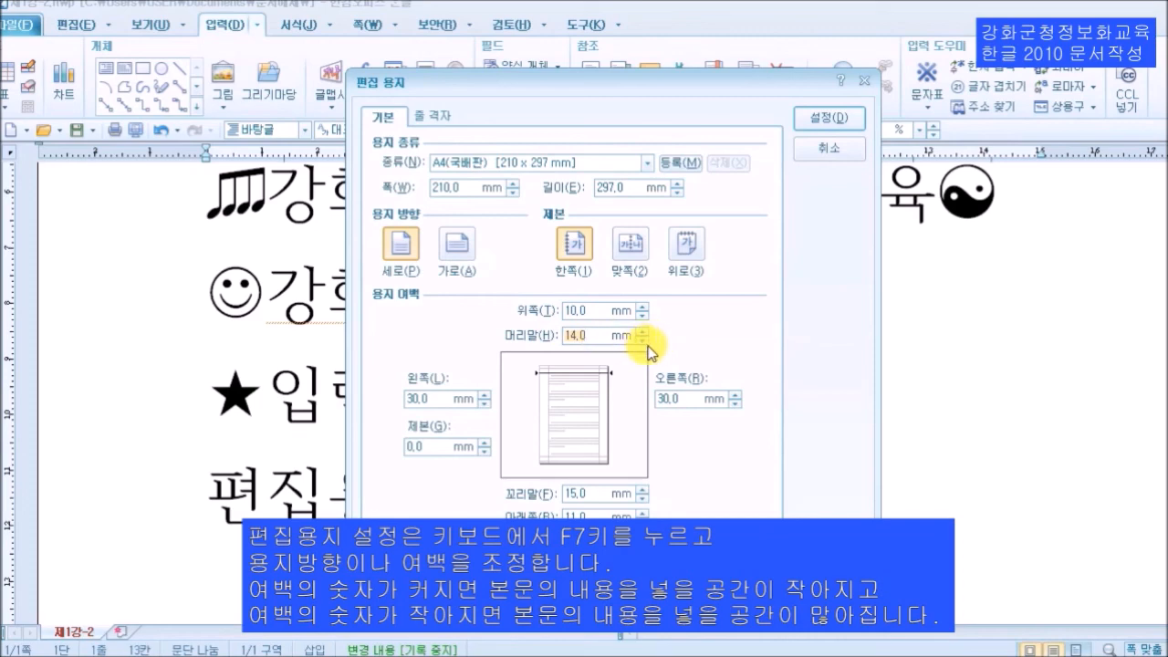
type("10")
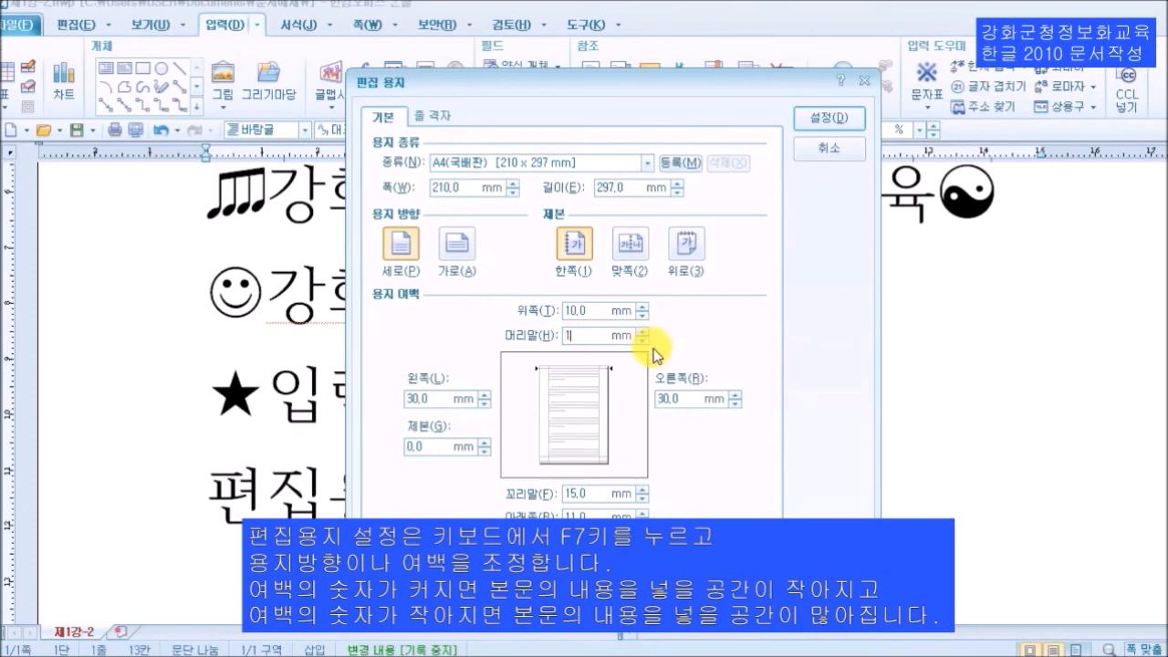
left_click(644, 500)
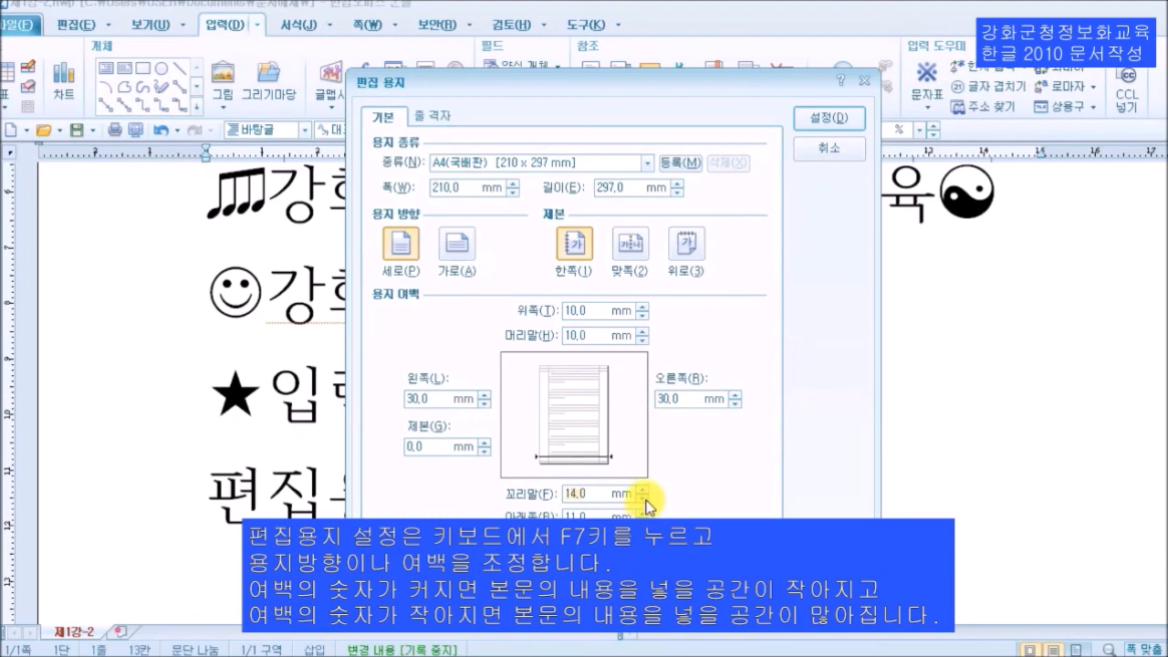
type("10")
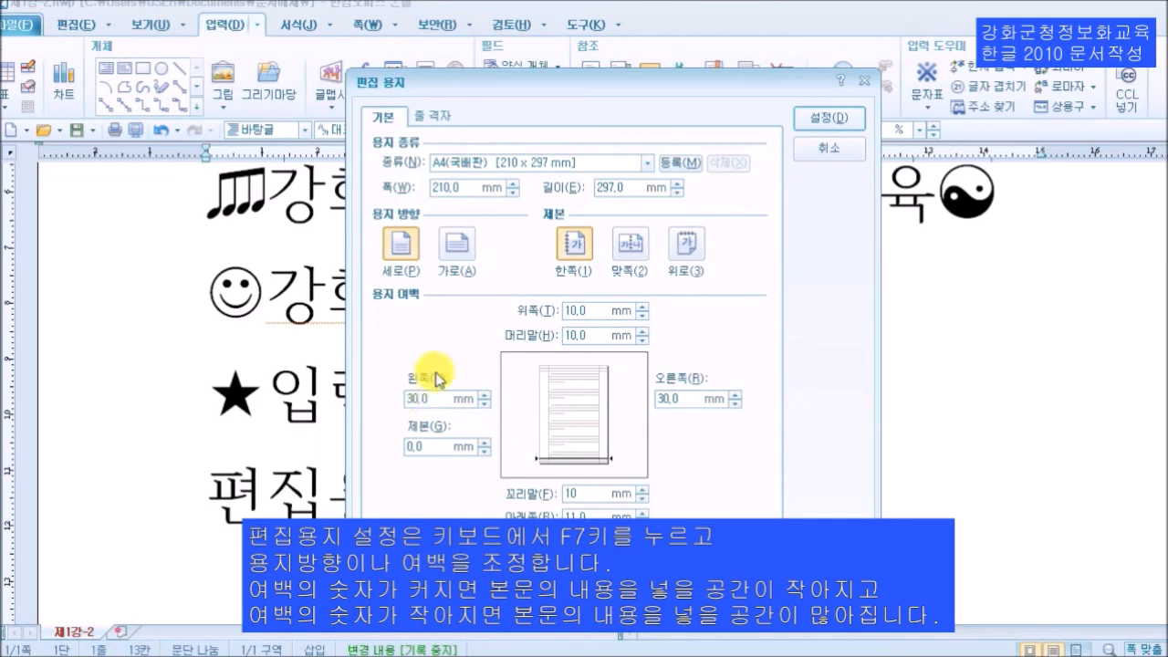
Set the left (왼쪽) and right (오른쪽) margins to 20 mm each and apply the page setup.
left_click(485, 404)
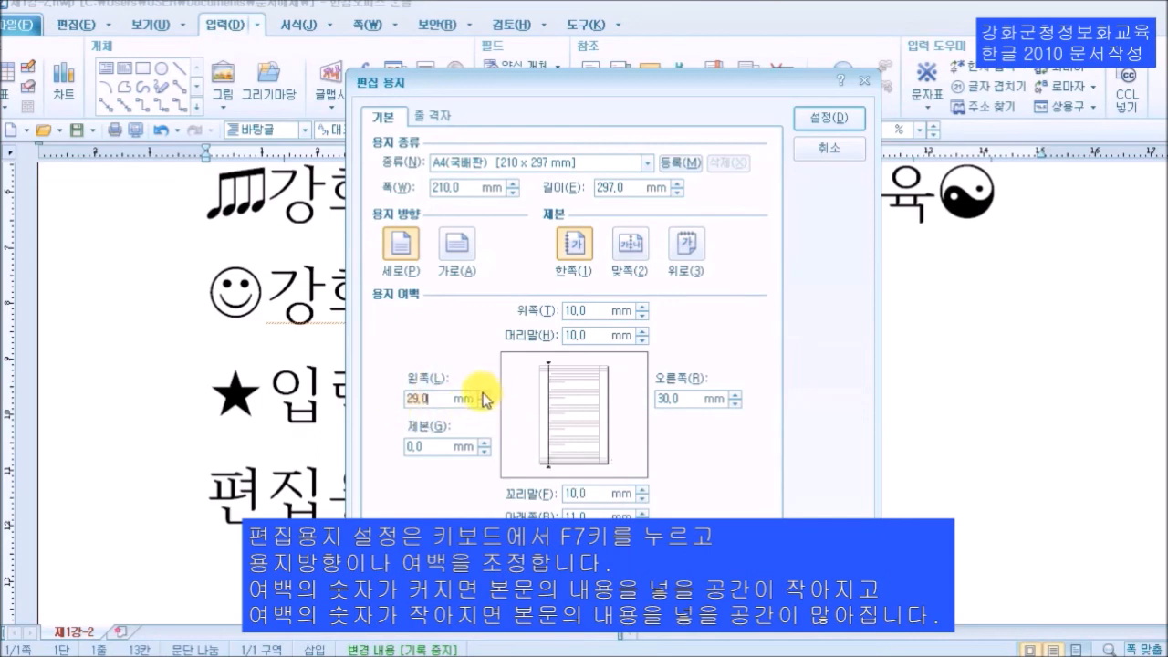
type("20")
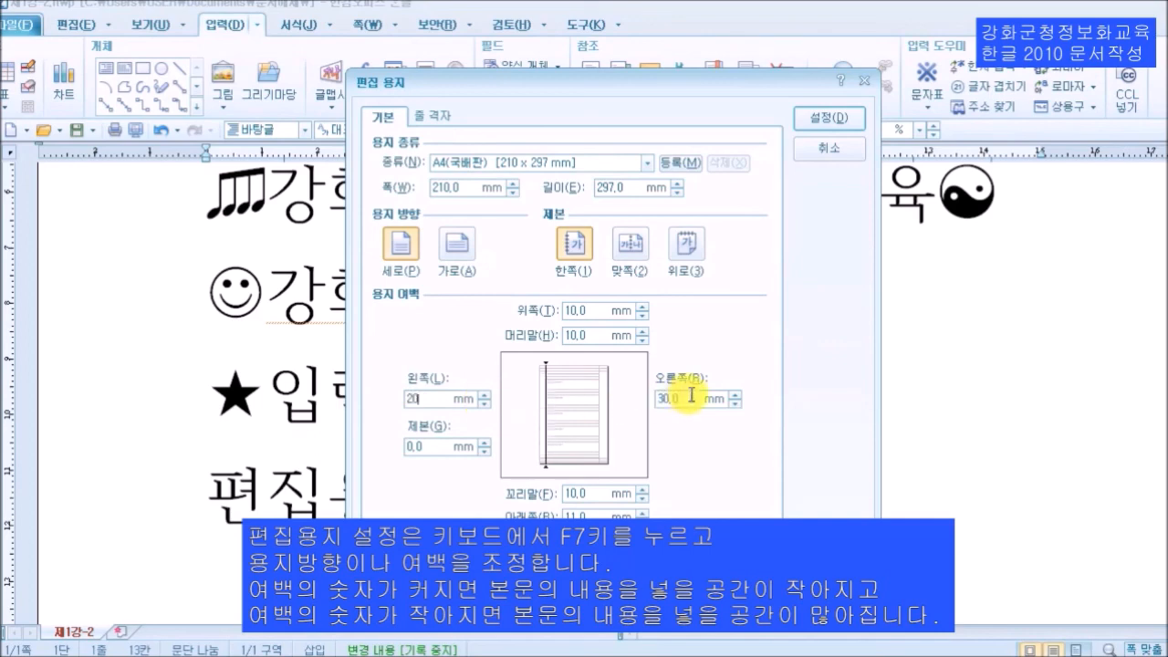
left_click(736, 404)
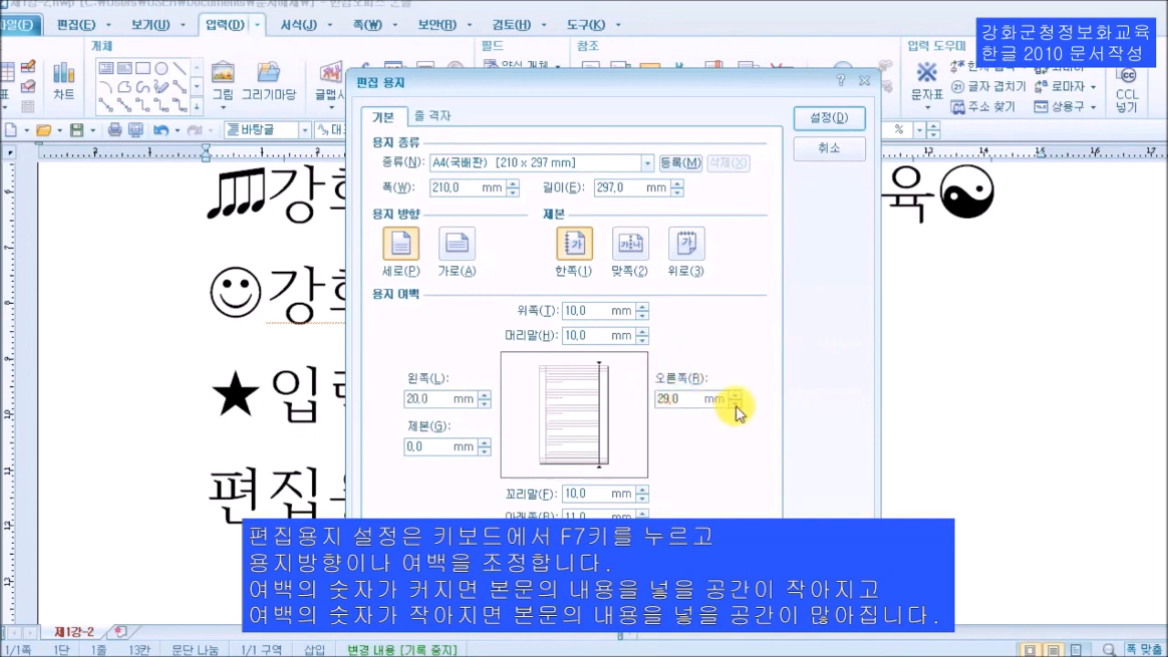
double_click(681, 399)
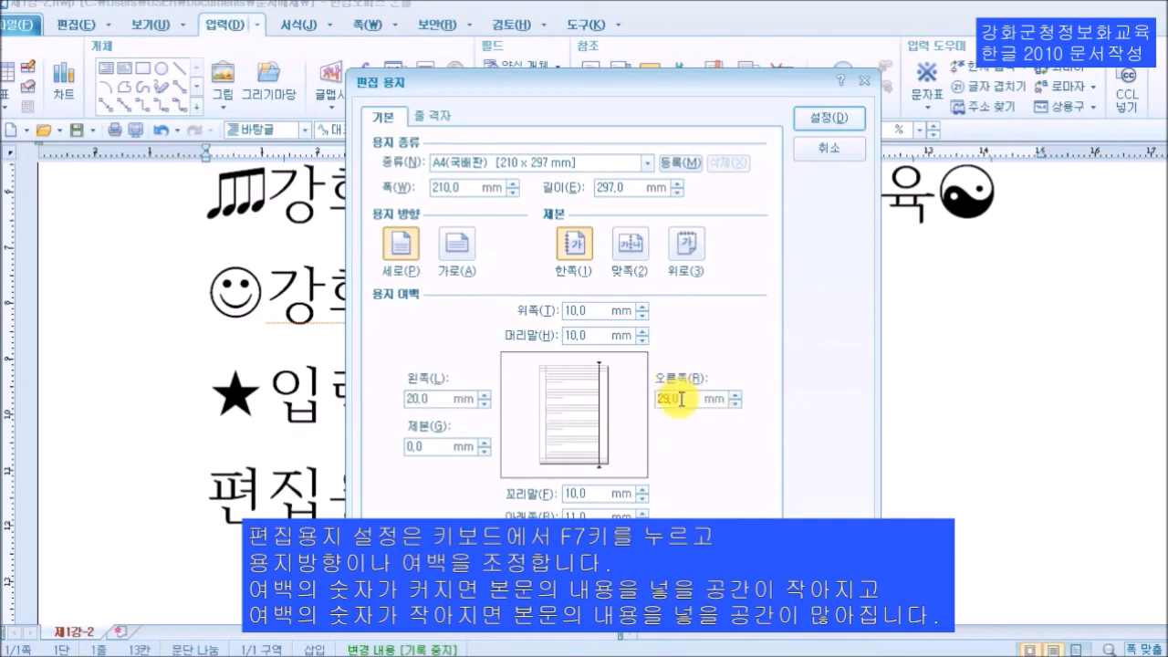
type("20")
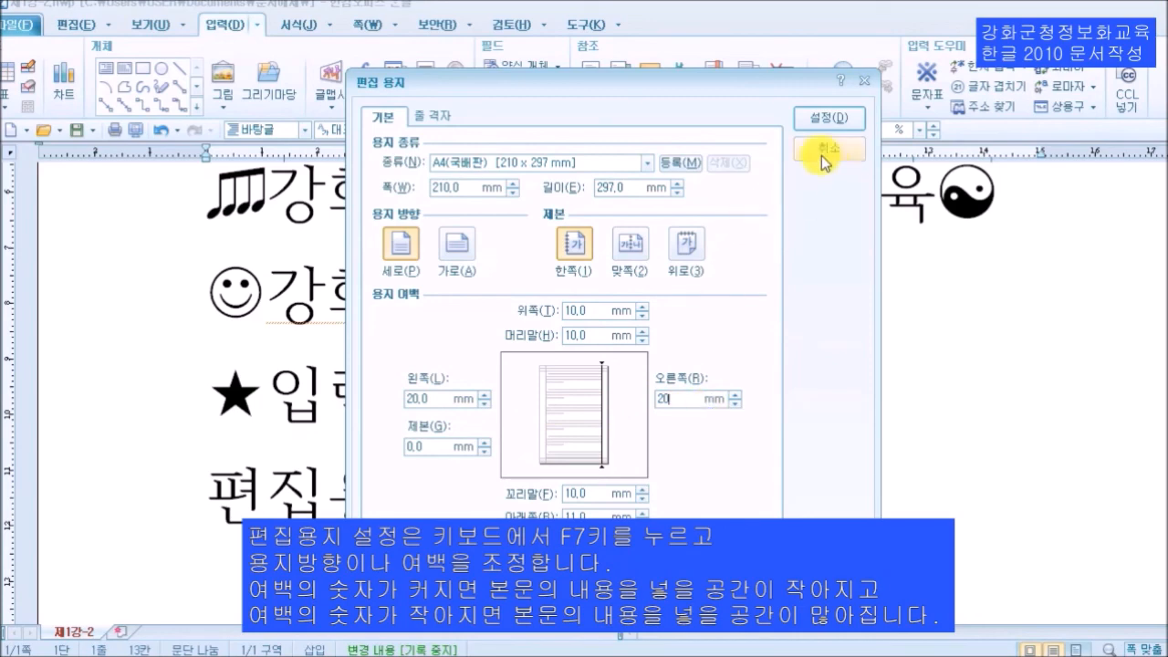
left_click(829, 116)
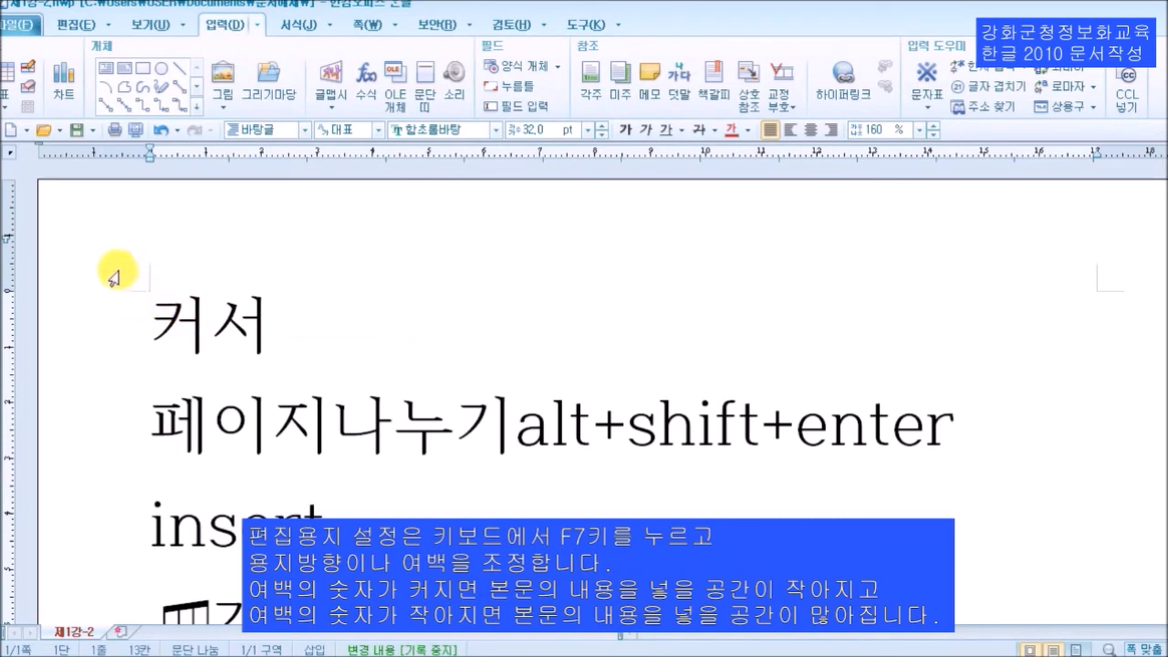
Examine how the text and margin marks sit on the page with the 20 mm side margins.
scroll(260, 316, "up", 5)
scroll(260, 317, "down", 5)
scroll(272, 328, "up", 3)
scroll(283, 380, "down", 3)
scroll(284, 379, "up", 3)
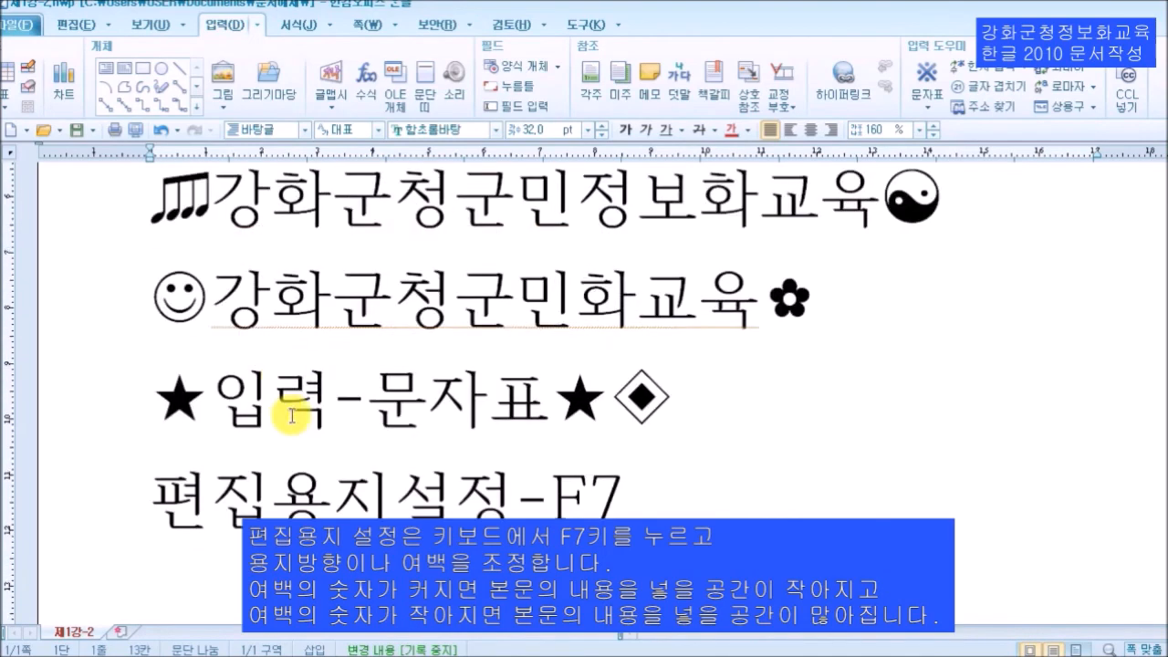
scroll(274, 384, "down", 5)
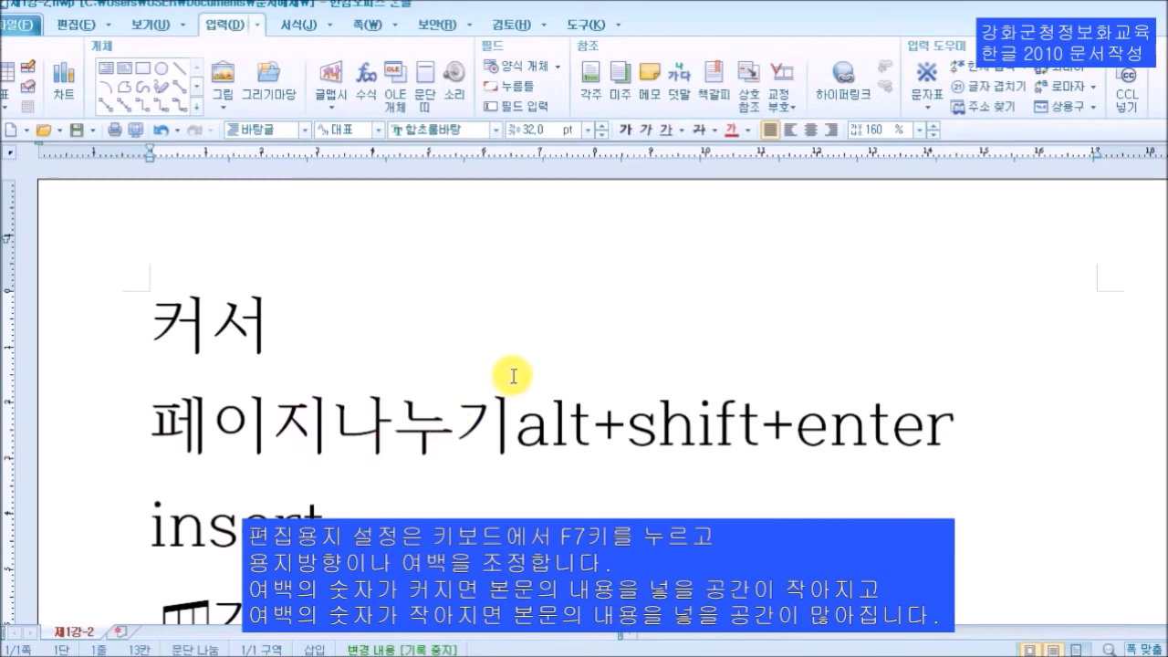
left_click(526, 456)
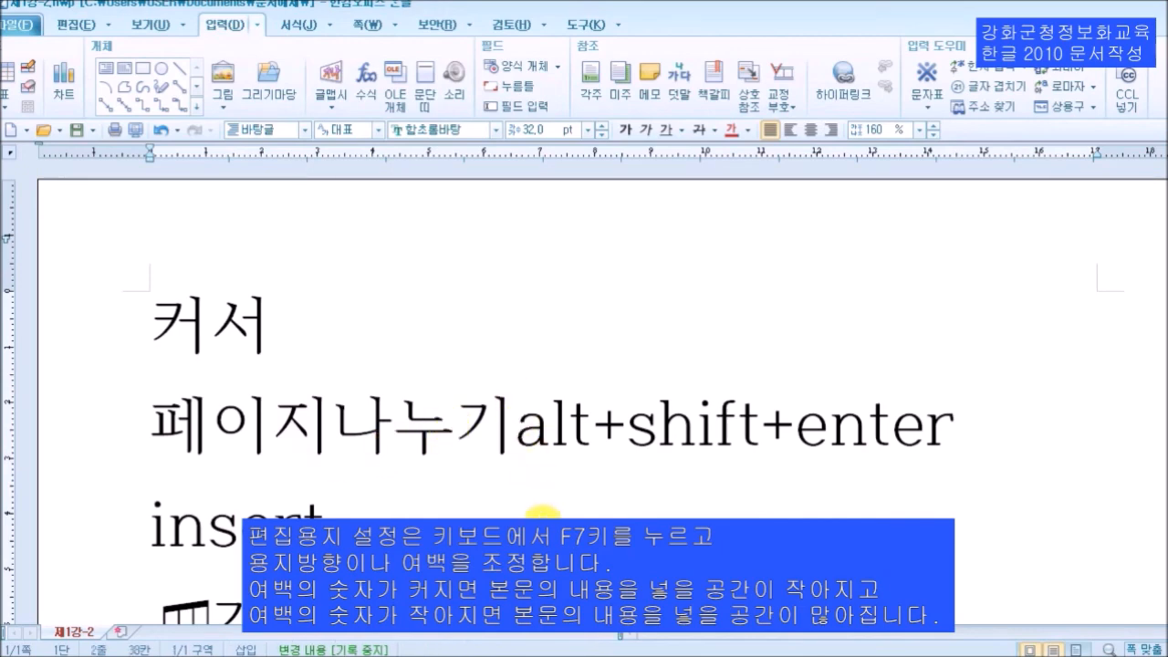
scroll(543, 514, "down", 5)
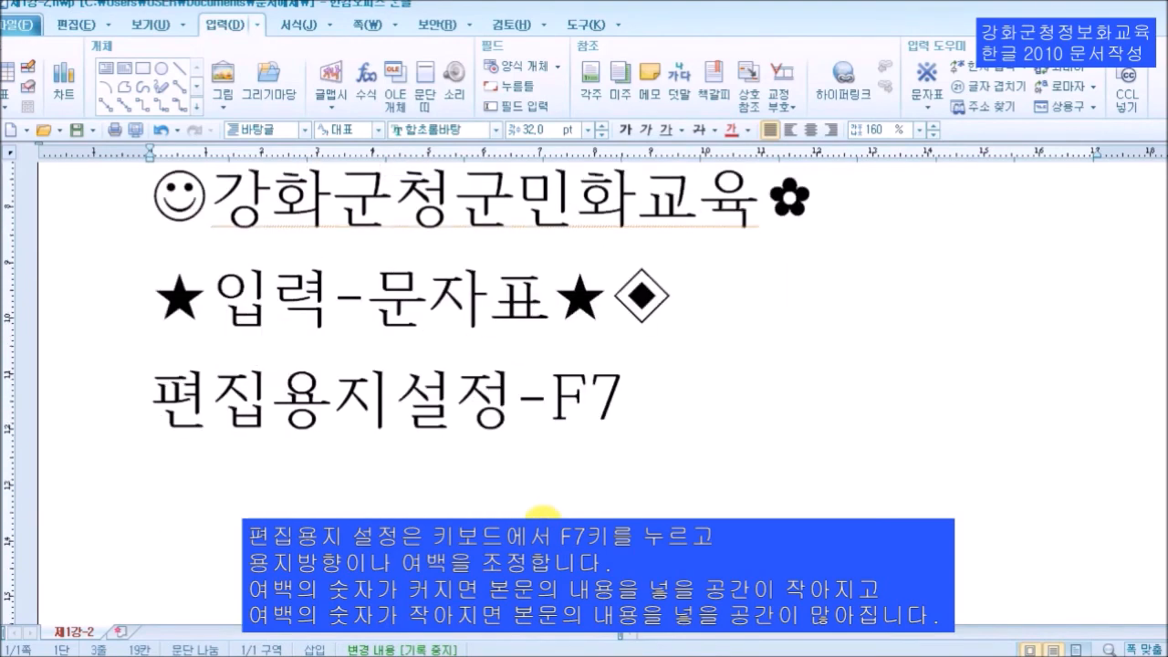
In the page setup, set the top (위쪽) and bottom (아래쪽) margins to 30 mm each.
key("F7")
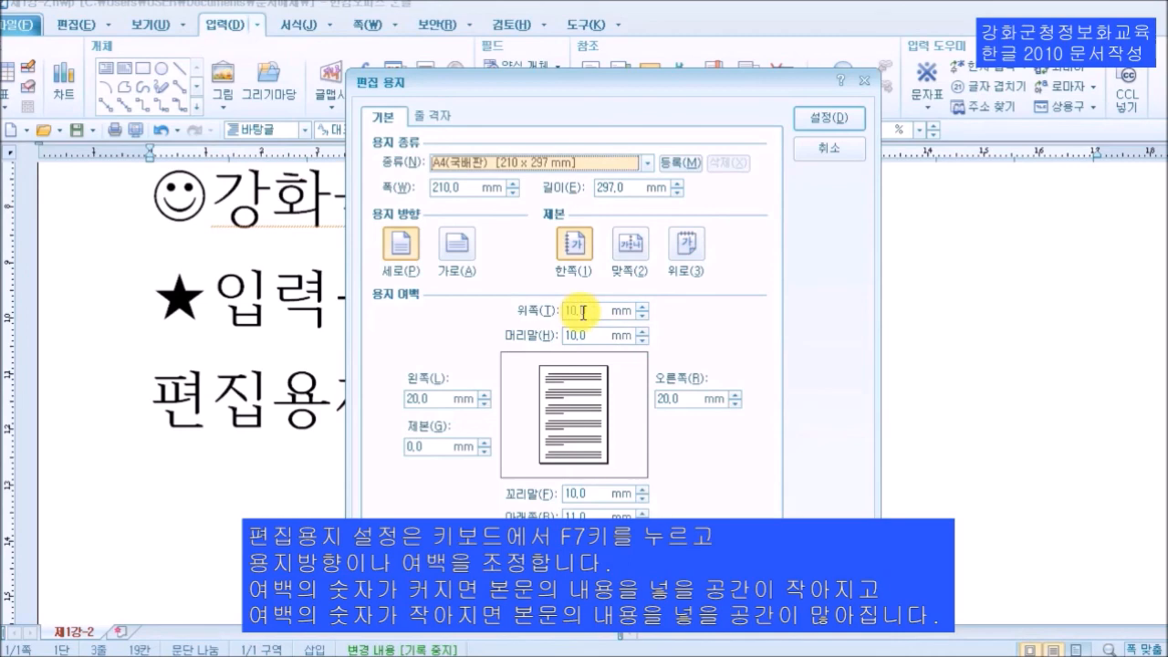
left_click(645, 307)
type("30")
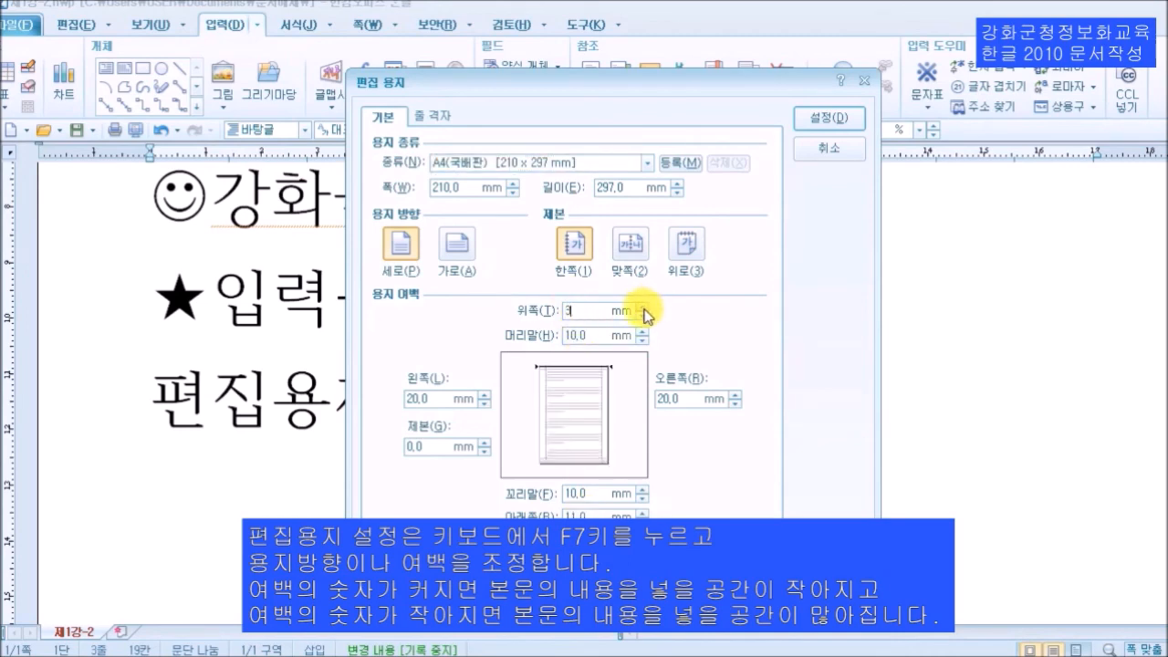
left_click(642, 511)
type("30")
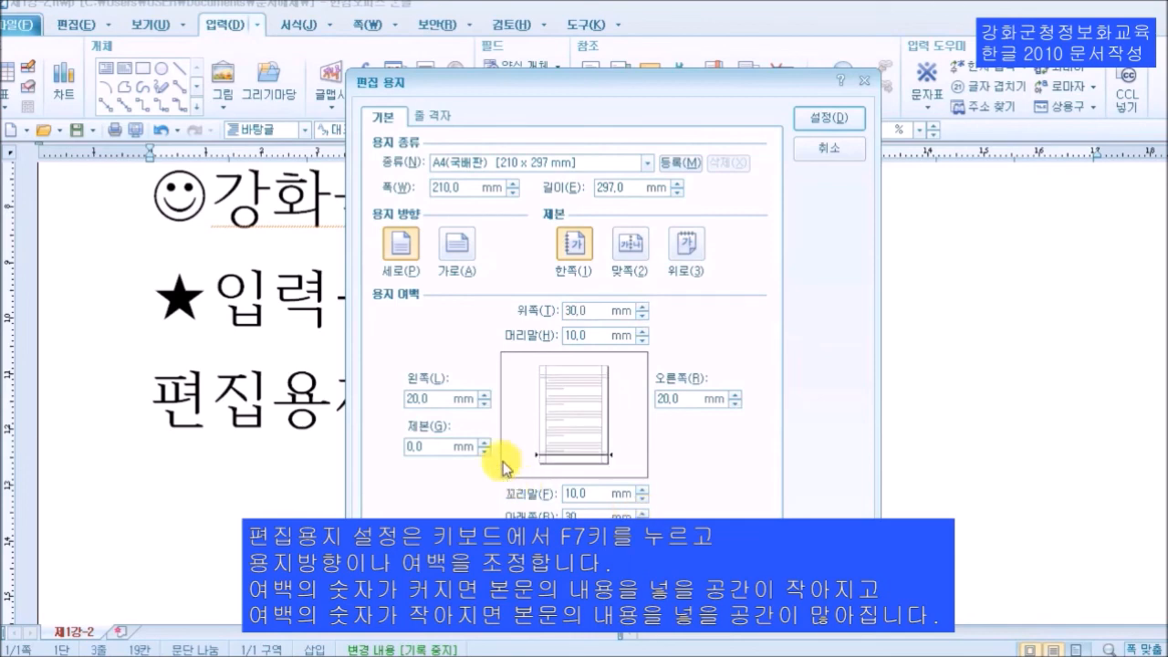
Set the left (왼쪽) and right (오른쪽) margins to 40 mm each and apply the page setup.
left_click(485, 394)
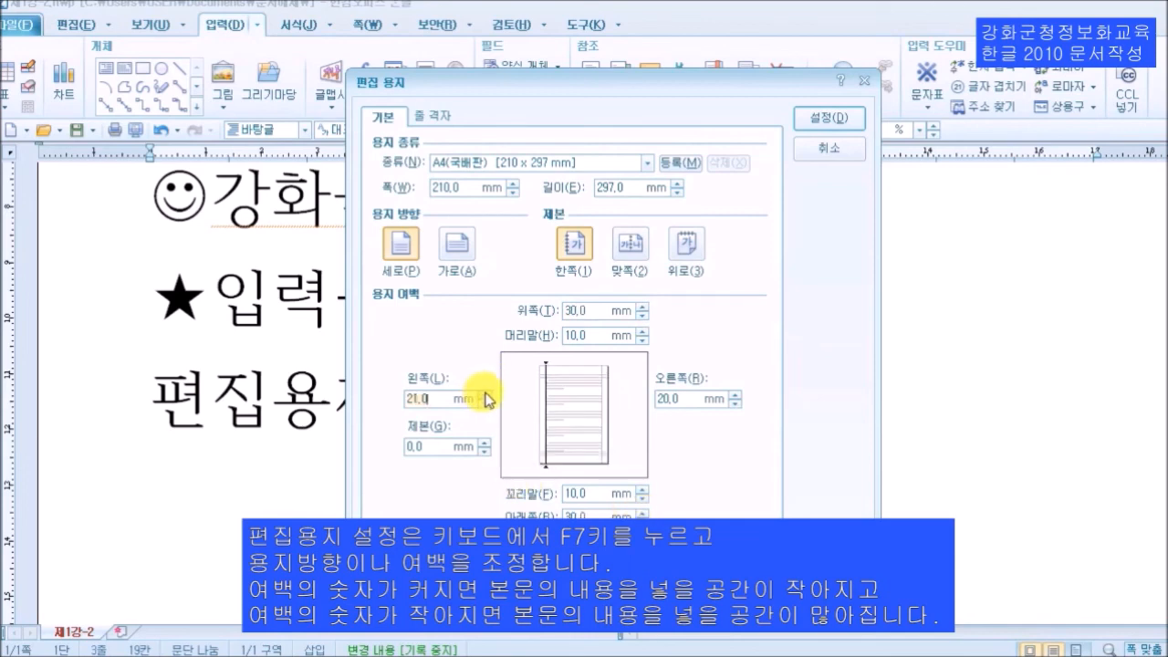
type("40")
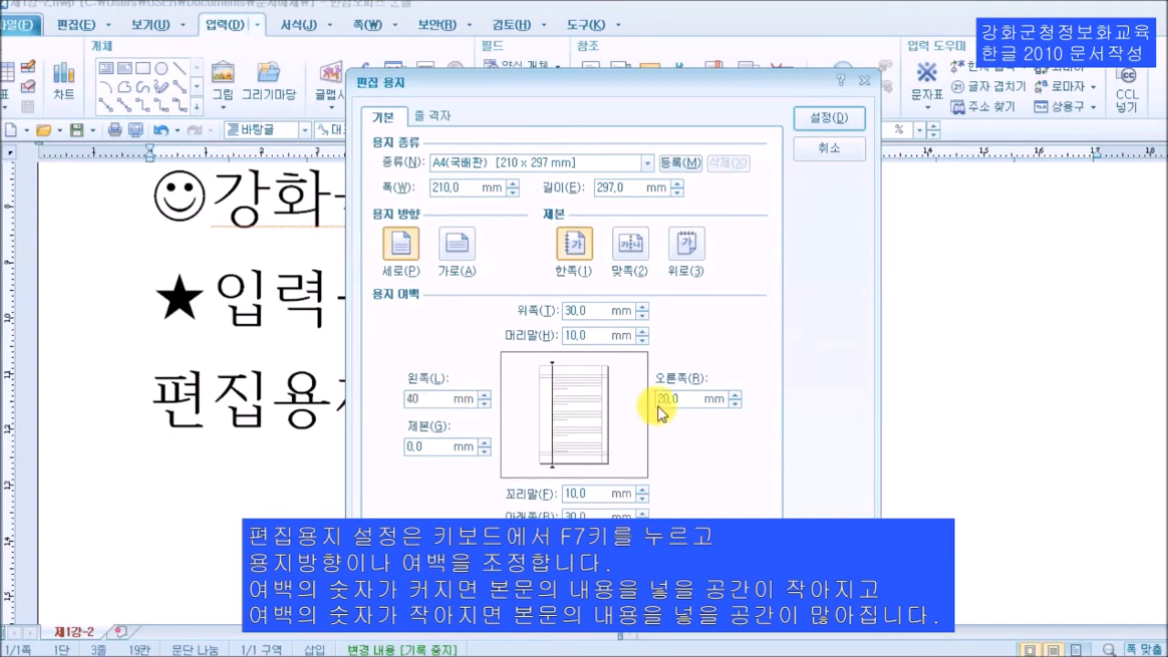
left_click(740, 400)
type("40")
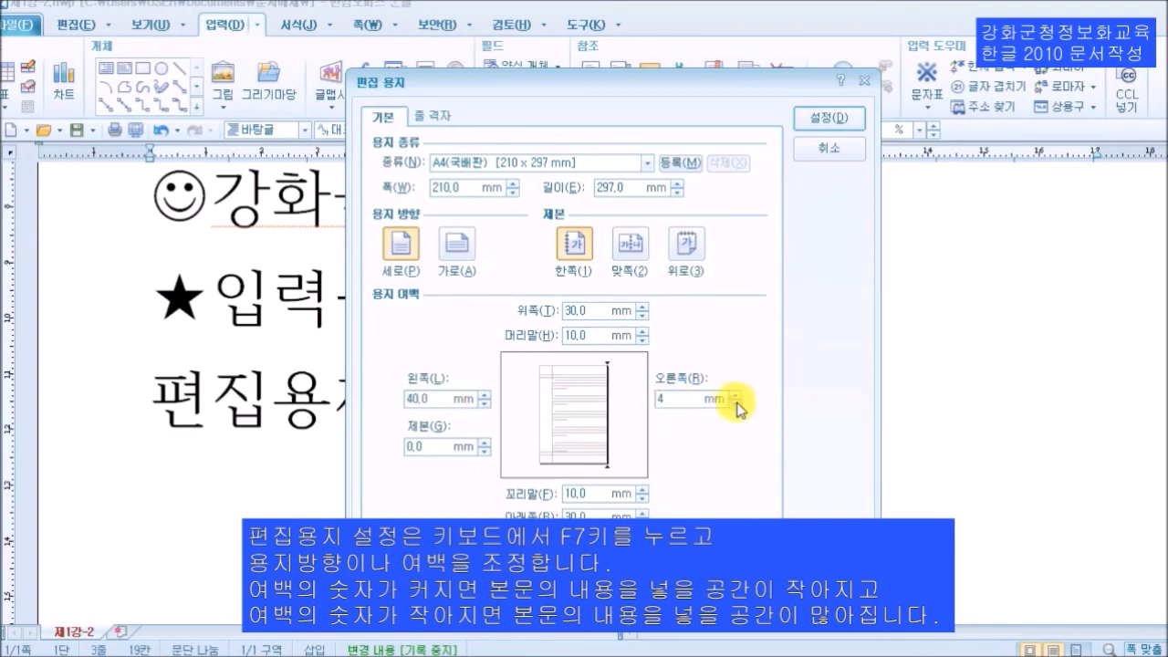
left_click(826, 118)
Examine how the wider margins change the text area from the first line to the last.
scroll(703, 407, "up", 5)
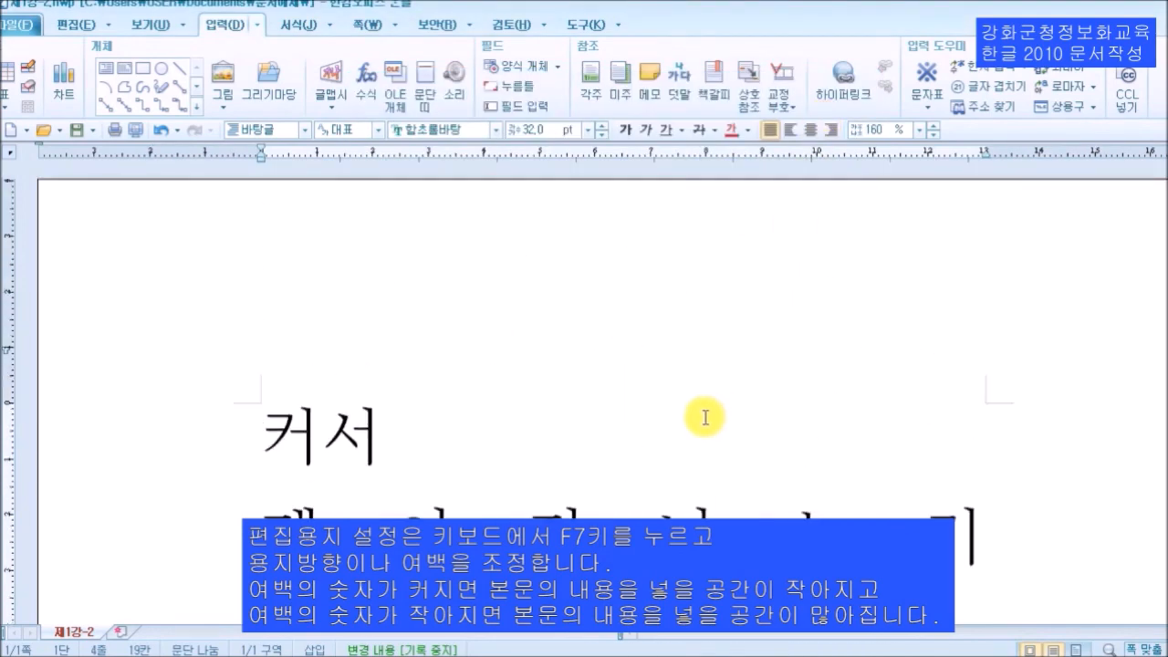
scroll(716, 440, "down", 4)
scroll(715, 440, "up", 4)
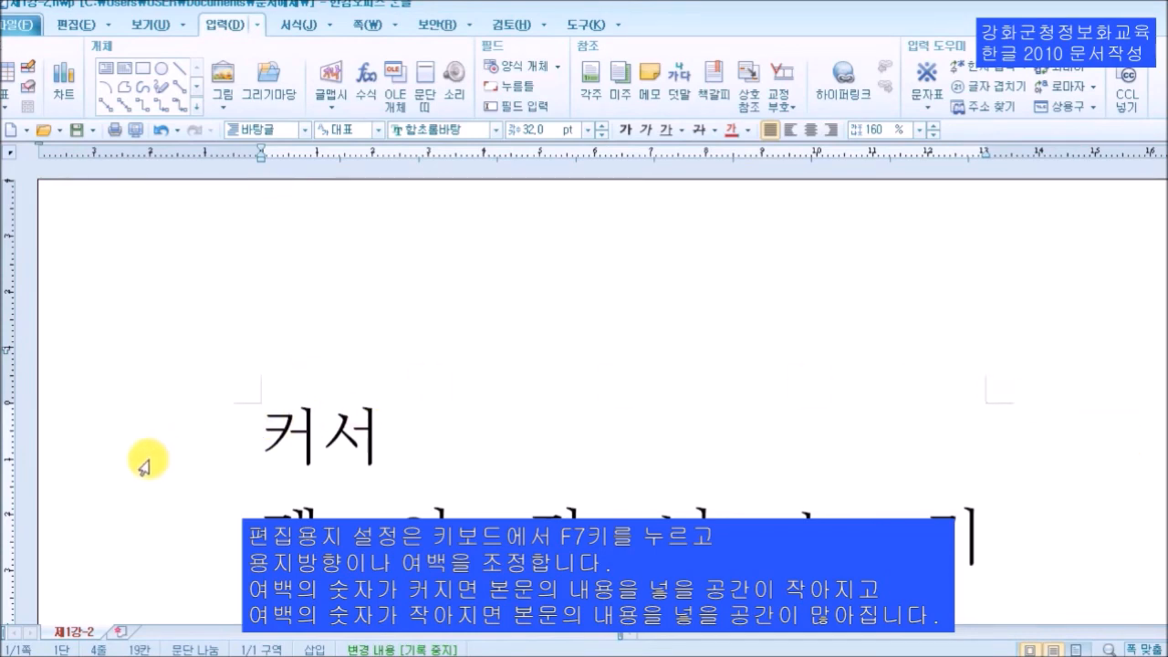
scroll(527, 300, "down", 6)
scroll(561, 334, "up", 2)
scroll(567, 340, "down", 3)
scroll(566, 342, "up", 10)
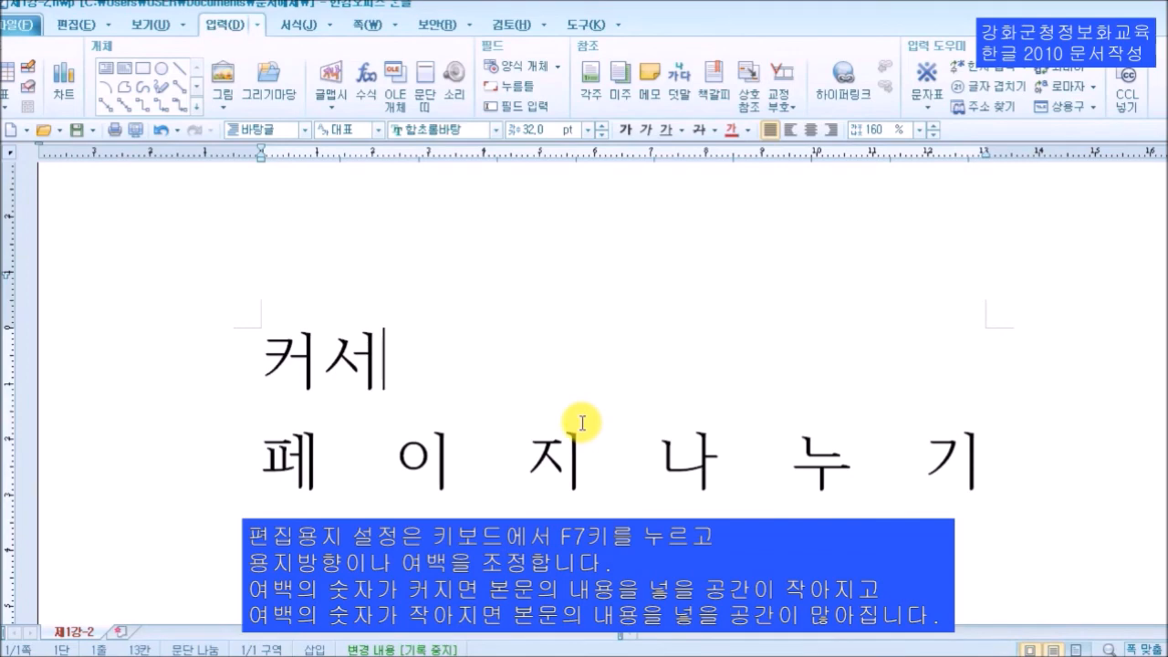
scroll(582, 423, "down", 10)
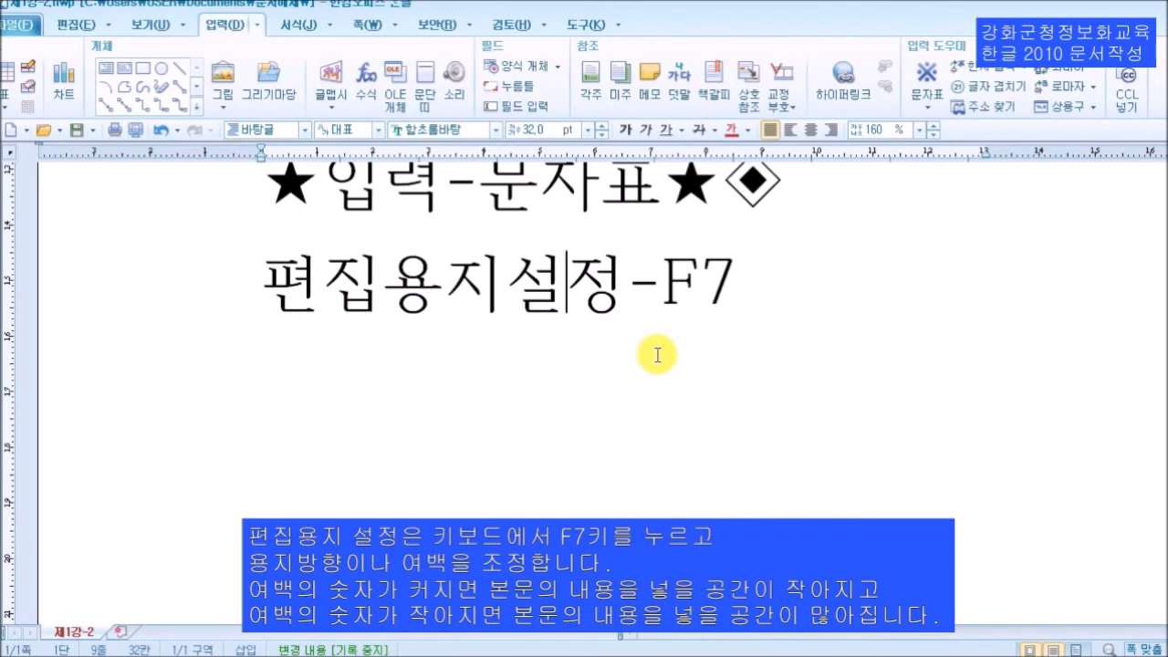
In the page setup, set the top margin to 10 mm and the right and left margins to 20 mm each.
key("F7")
left_click(644, 315)
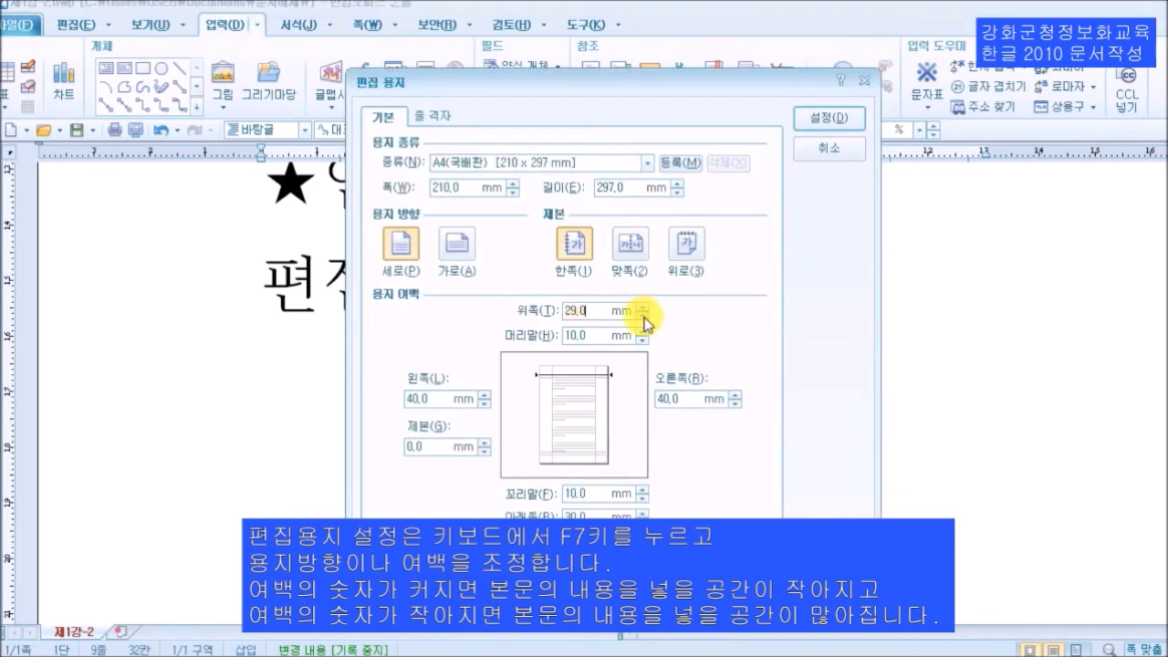
left_click(644, 316)
left_click(735, 403)
type("20")
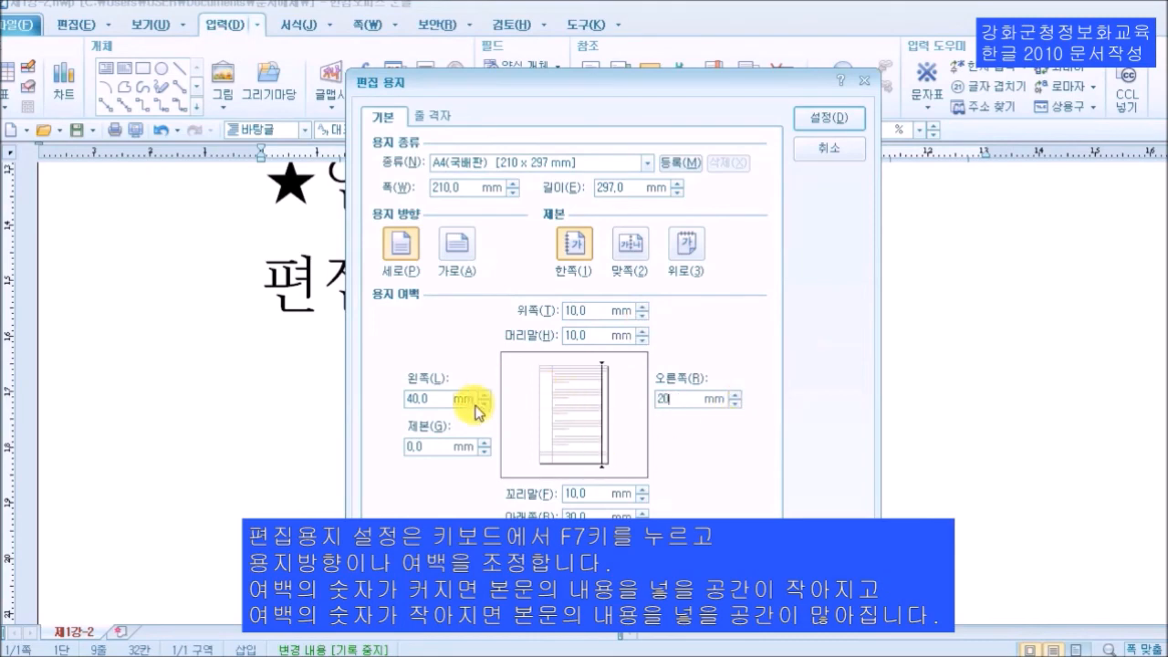
type("20")
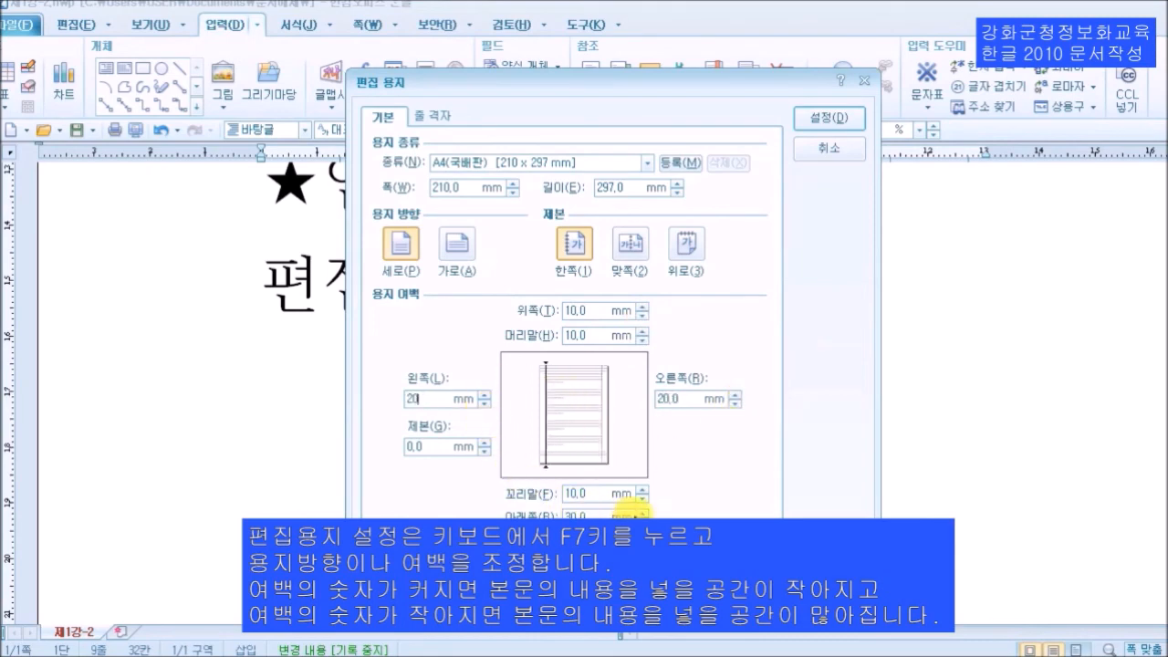
Set the bottom margin (아래쪽) to 10 mm and apply the page setup.
type("2")
type("0")
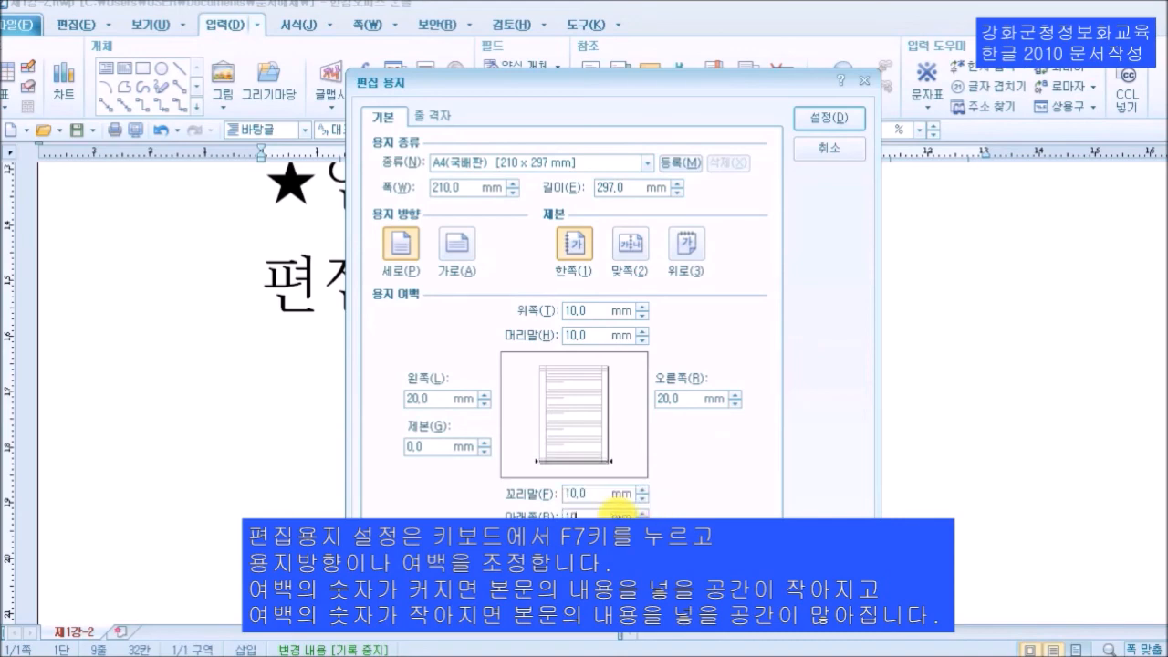
left_click(807, 135)
Review the document from beginning to end to check the text layout within the reduced margins.
scroll(642, 420, "up", 5)
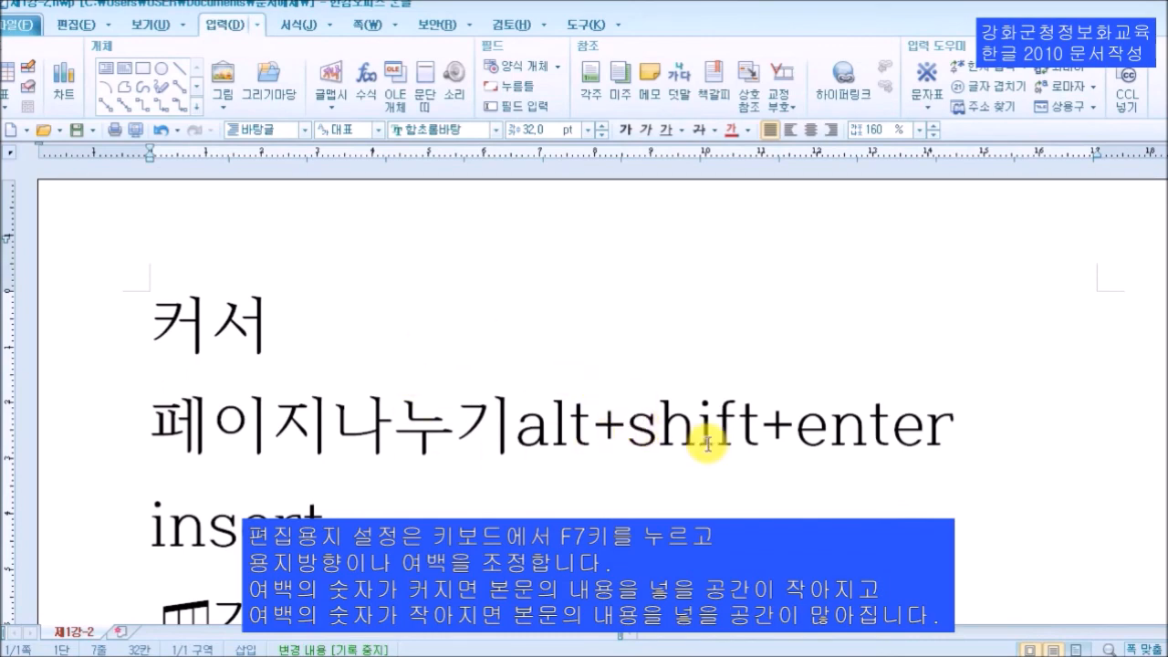
left_click(669, 495)
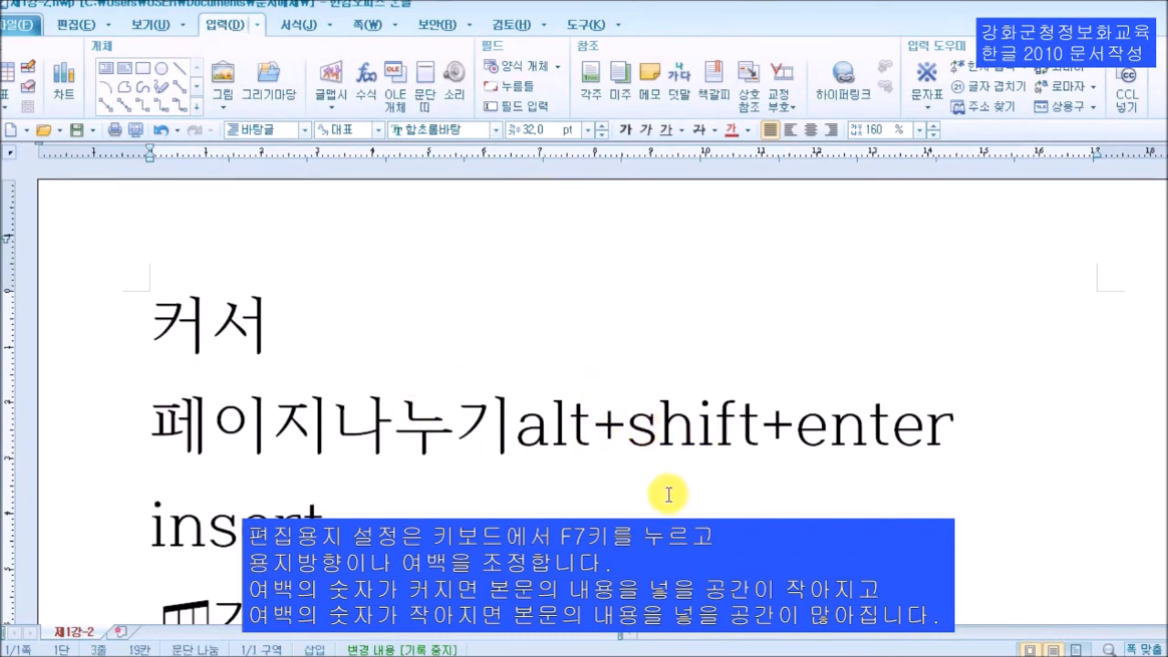
scroll(669, 495, "down", 4)
scroll(669, 493, "down", 4)
scroll(669, 493, "up", 4)
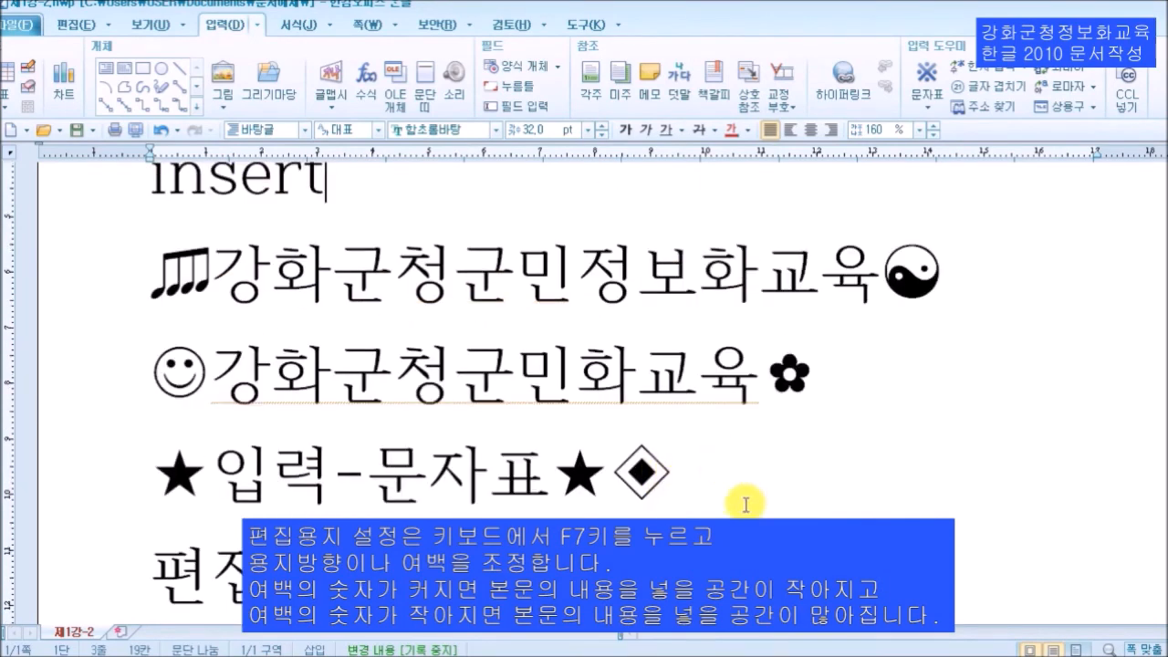
scroll(746, 503, "up", 4)
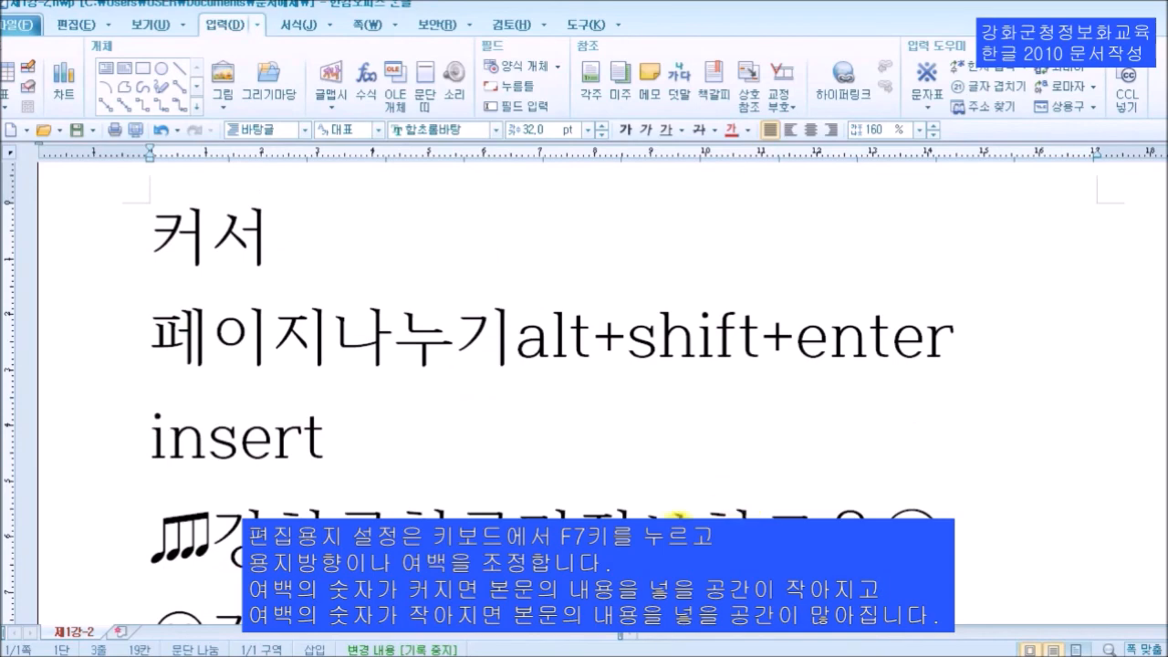
left_click(498, 403)
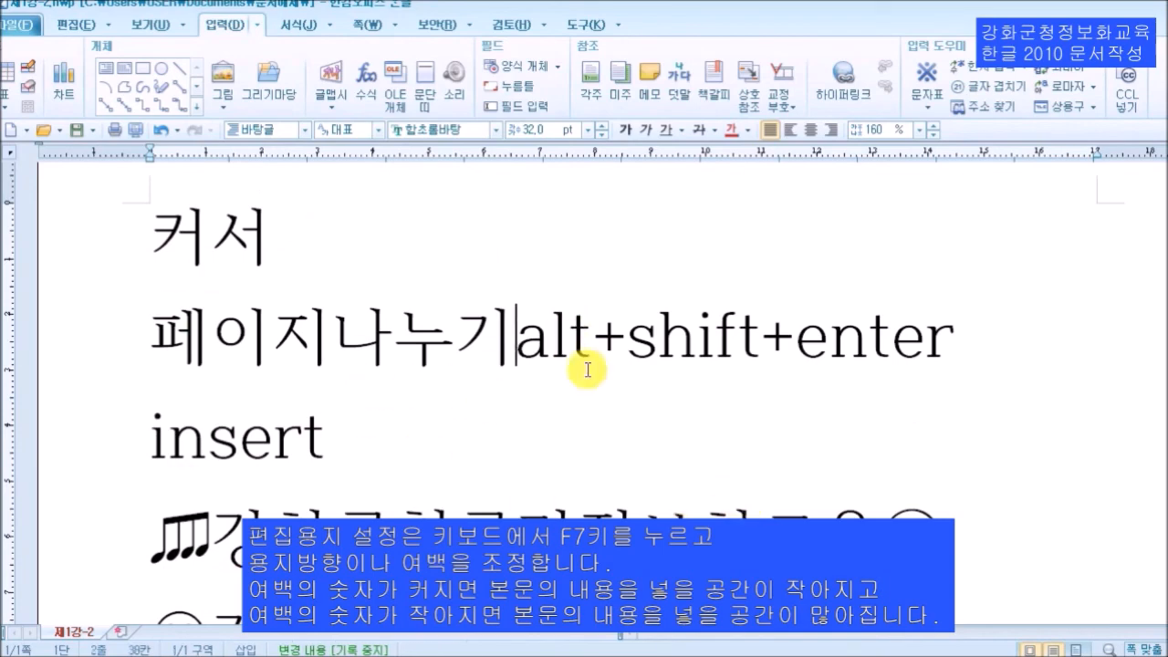
scroll(605, 399, "down", 4)
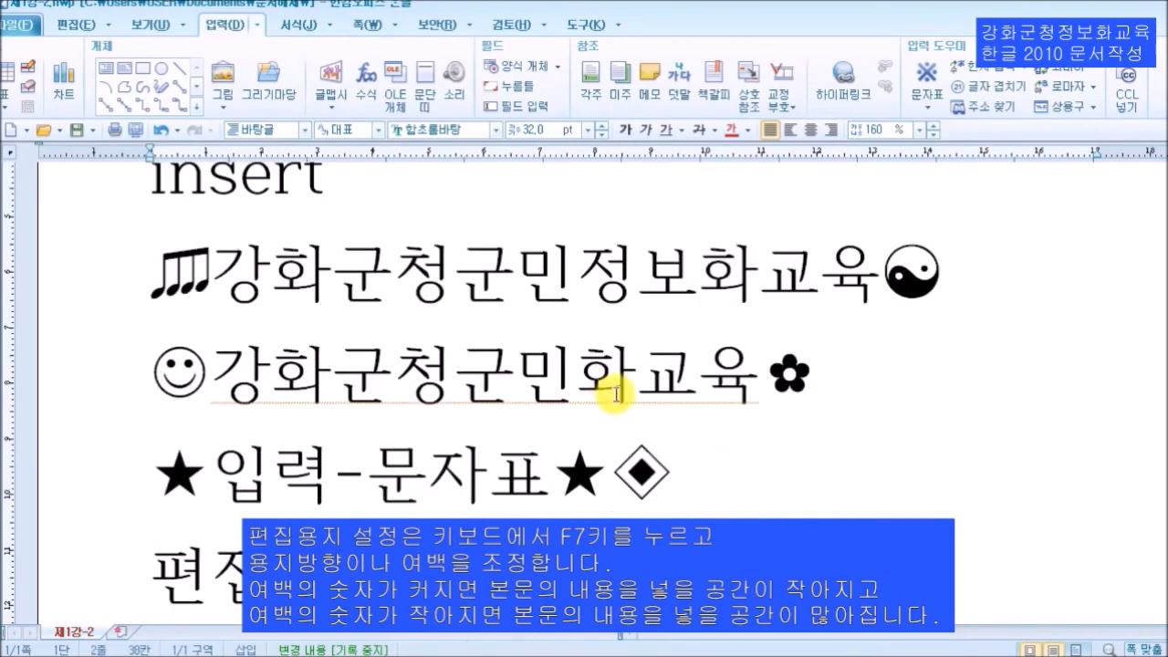
scroll(493, 511, "down", 1)
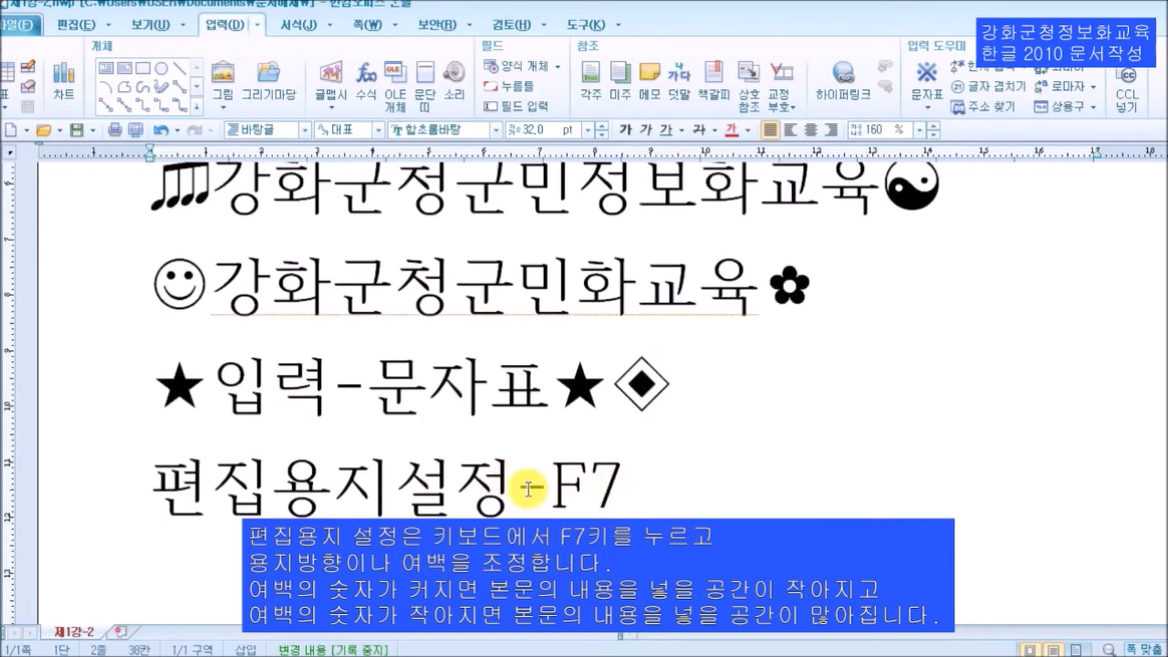
Place the text cursor at the end of the 편집용지설정-F7 line.
left_click(640, 478)
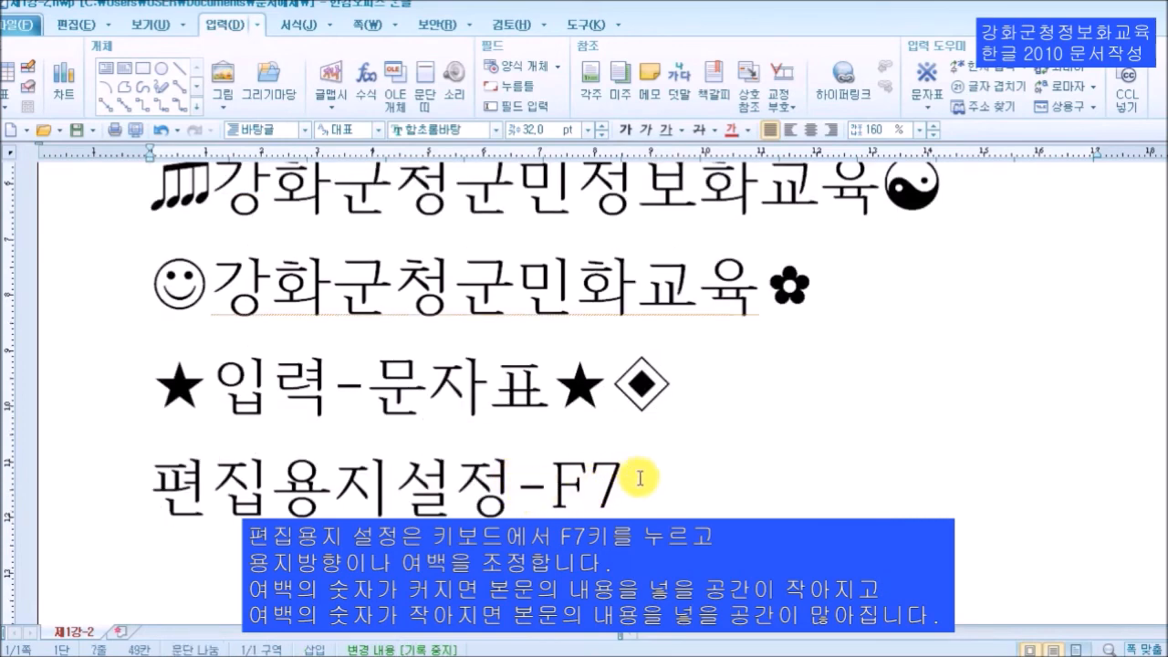
double_click(640, 478)
left_click(655, 482)
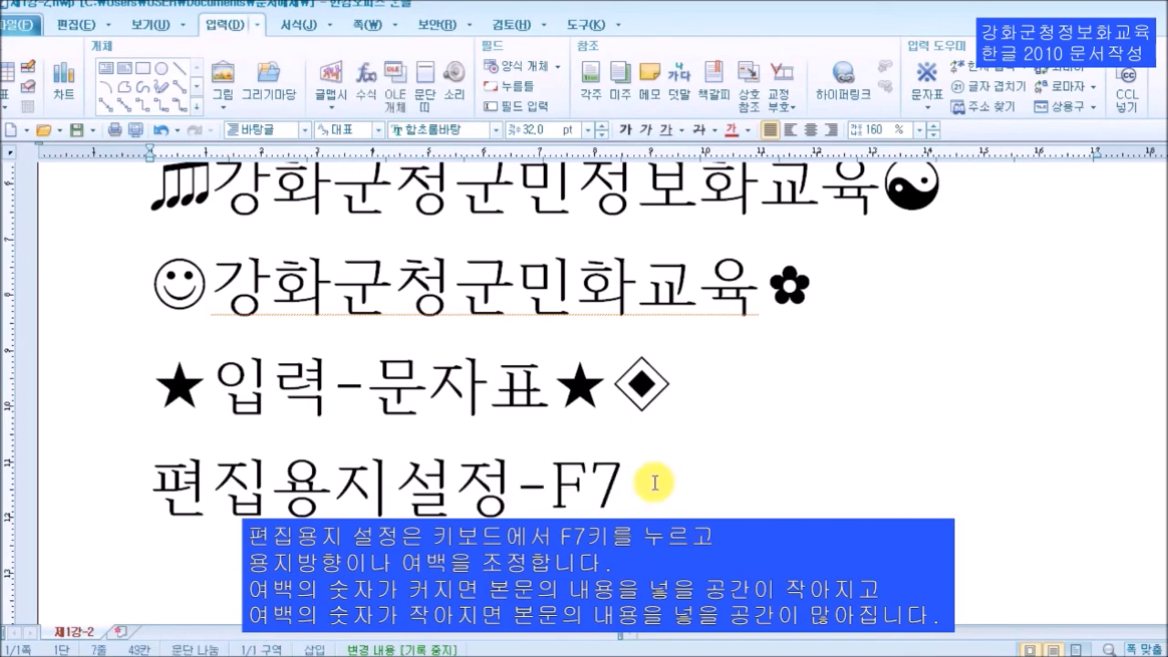